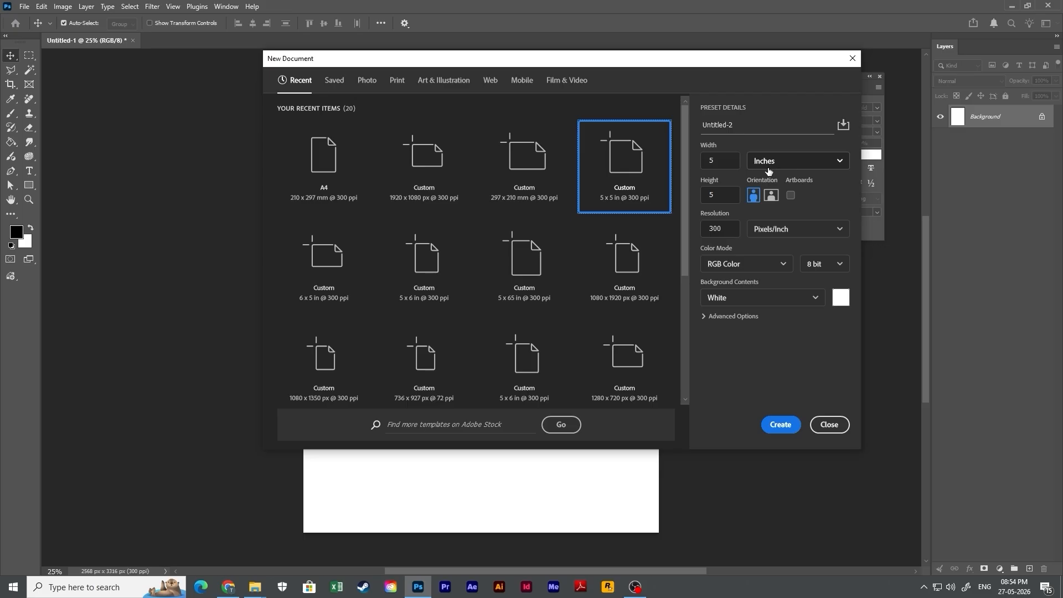
click(798, 160)
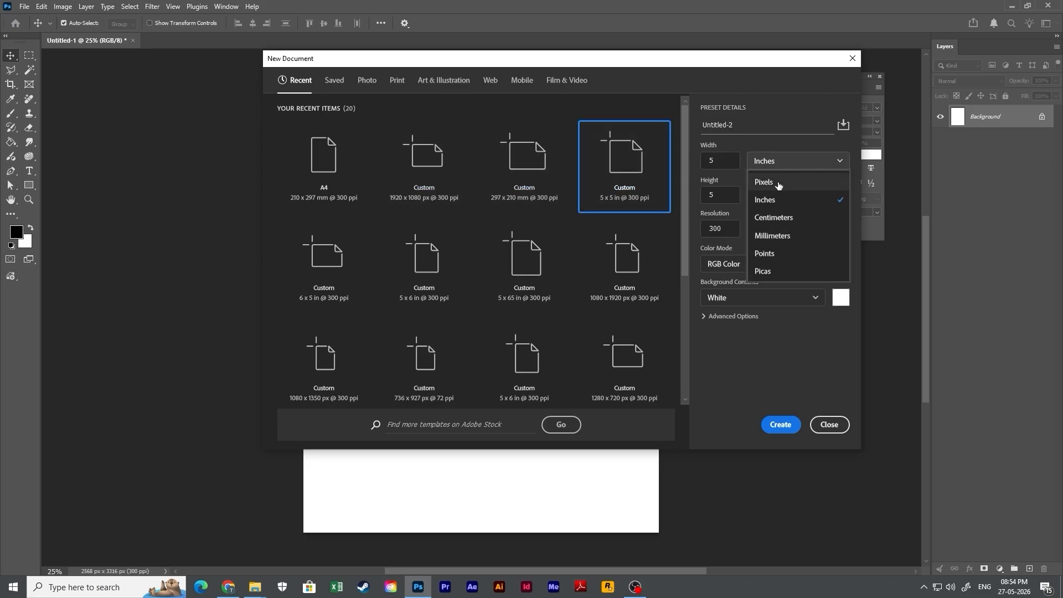
click(770, 176)
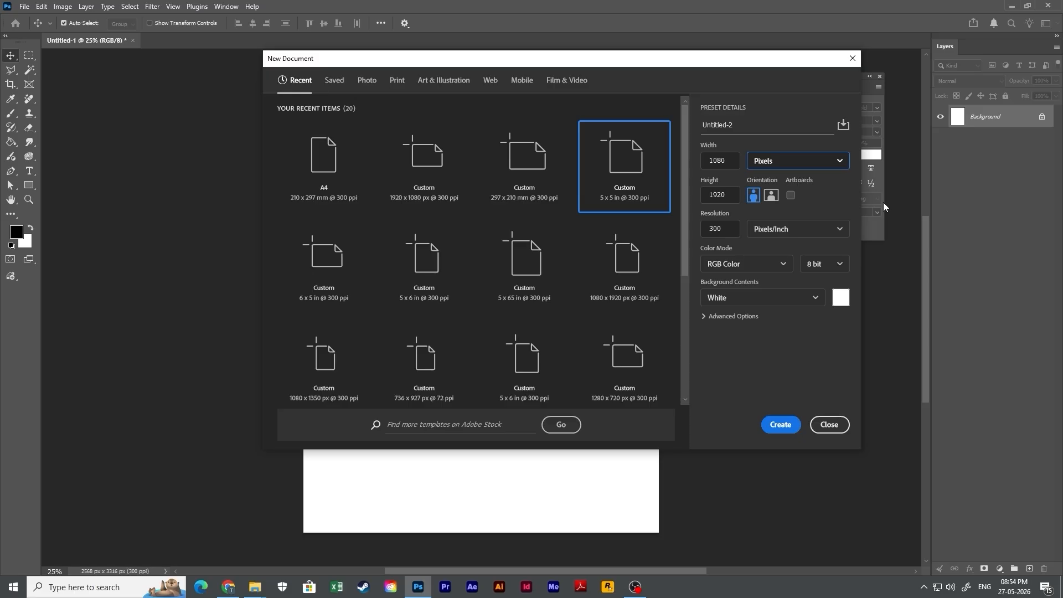
click(829, 424)
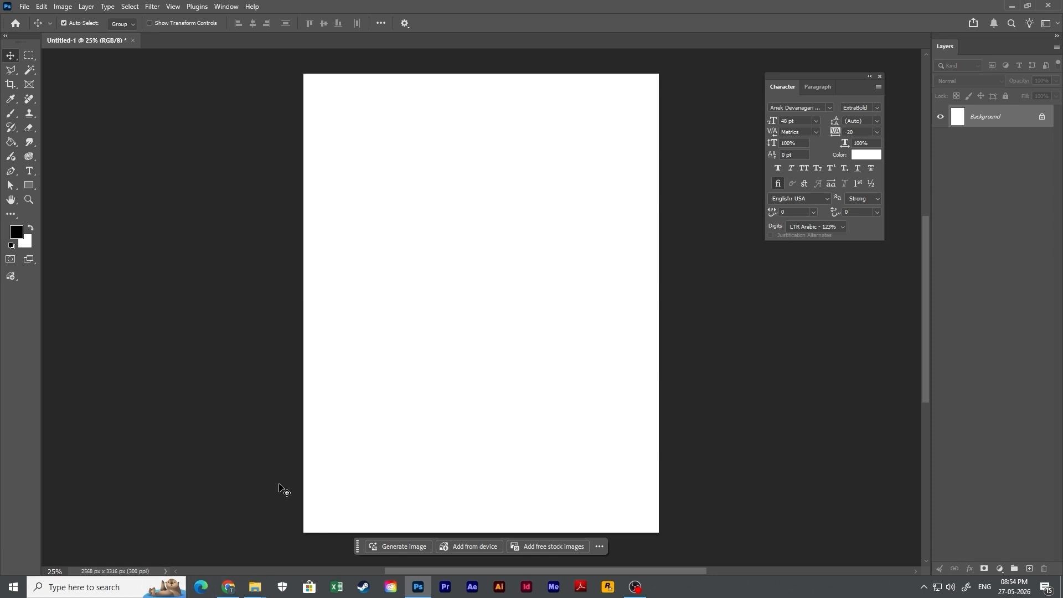
Switch to Chrome, search Google for "background texture" images and open the brown Pngtree texture in the preview.
click(231, 585)
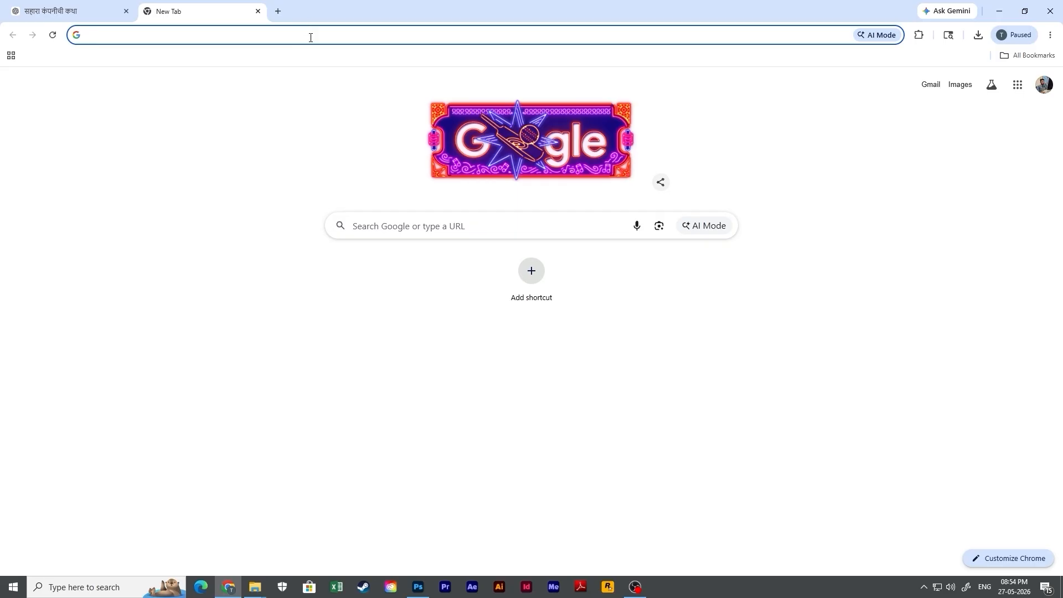
text(backgorund texture)
key(Return)
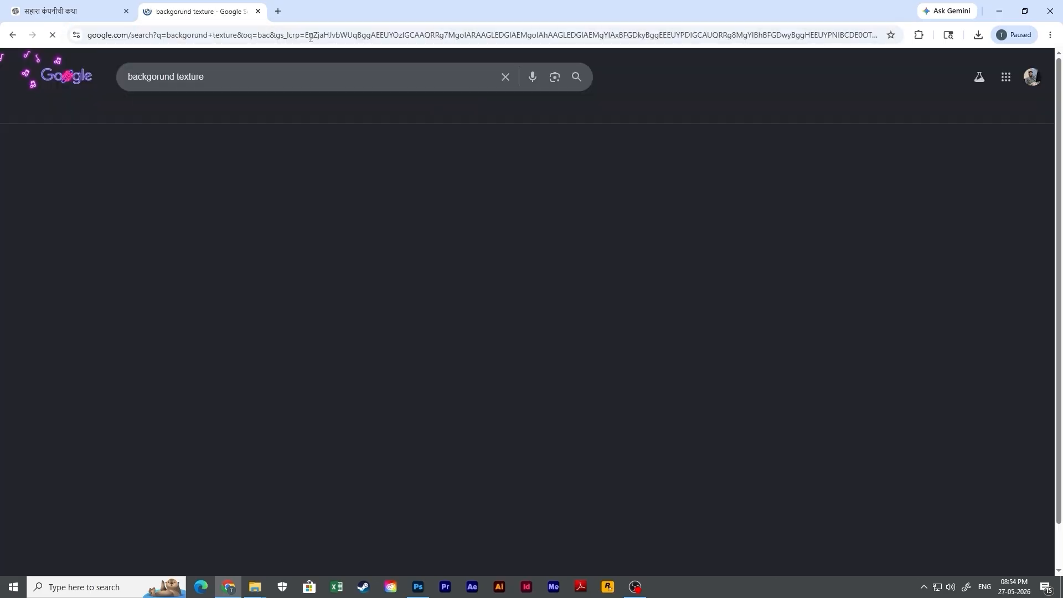
click(331, 376)
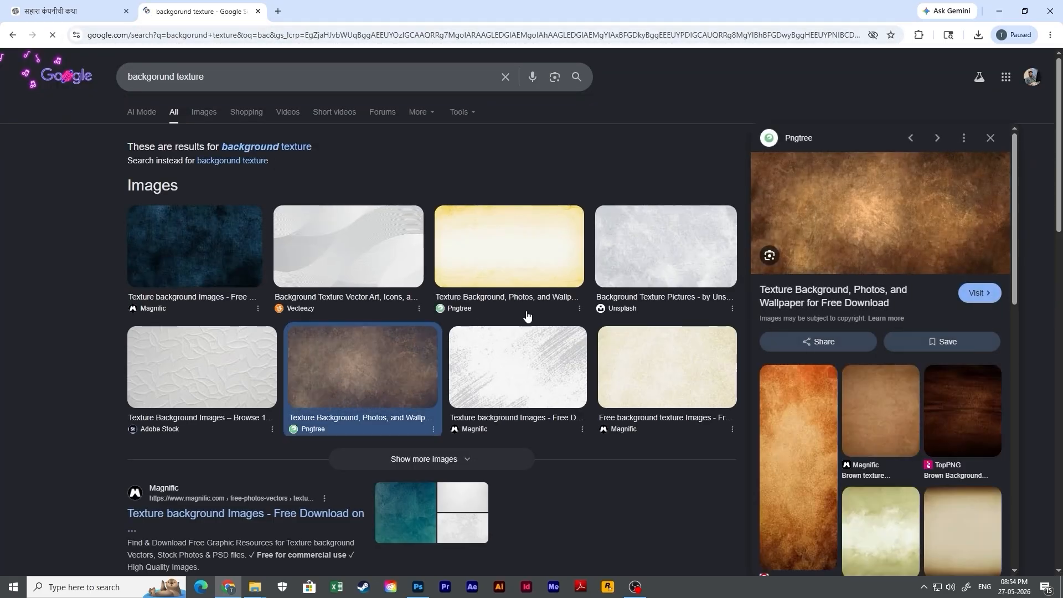
click(210, 116)
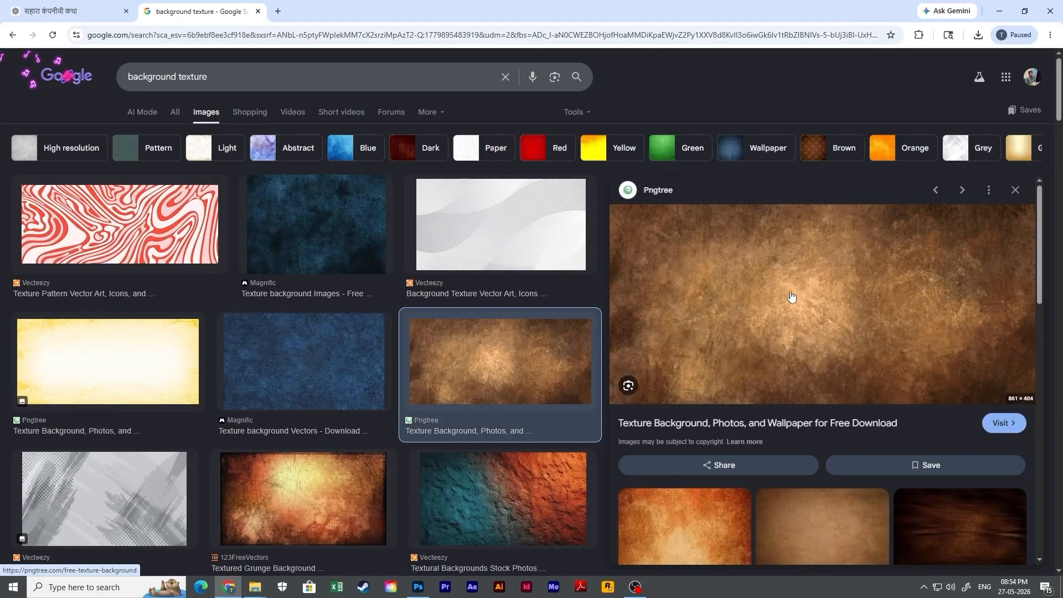
Copy the brown Pngtree texture, paste it into the Photoshop document and rotate it to portrait orientation.
right_click(791, 297)
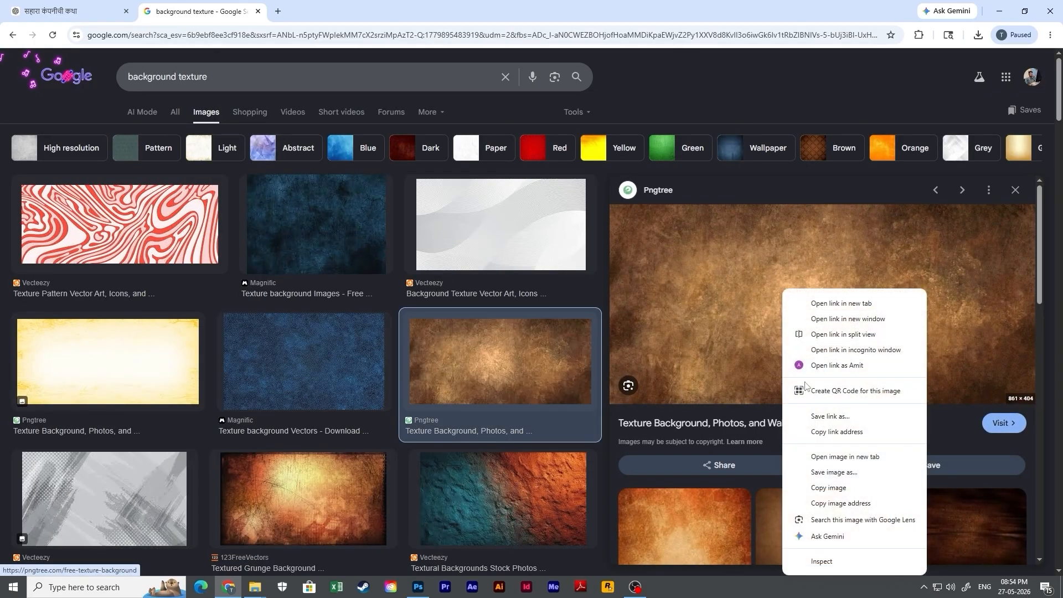
click(831, 488)
key(alt+Tab)
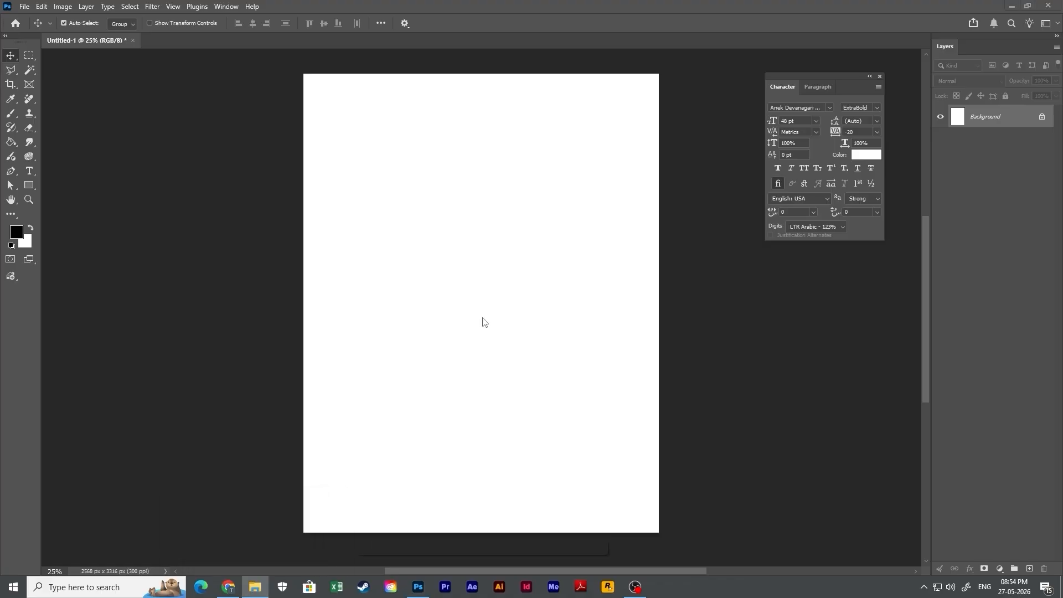
key(ctrl+v)
key(ctrl+t)
drag(507, 253, 572, 274)
key(Return)
Sample a dark reddish brown from the pasted texture and fill the Background layer with it.
key(i)
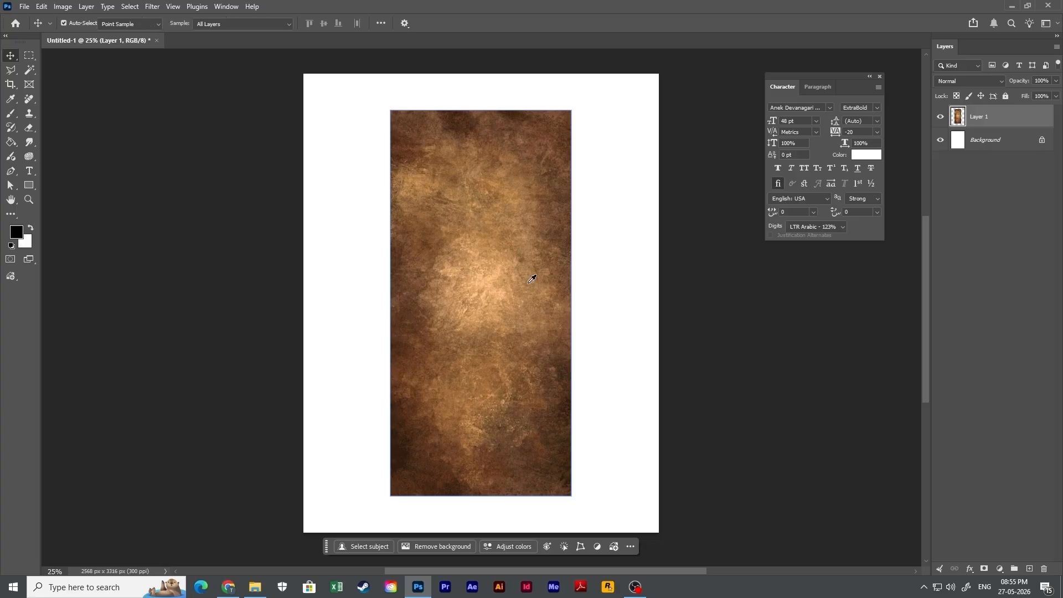
click(419, 427)
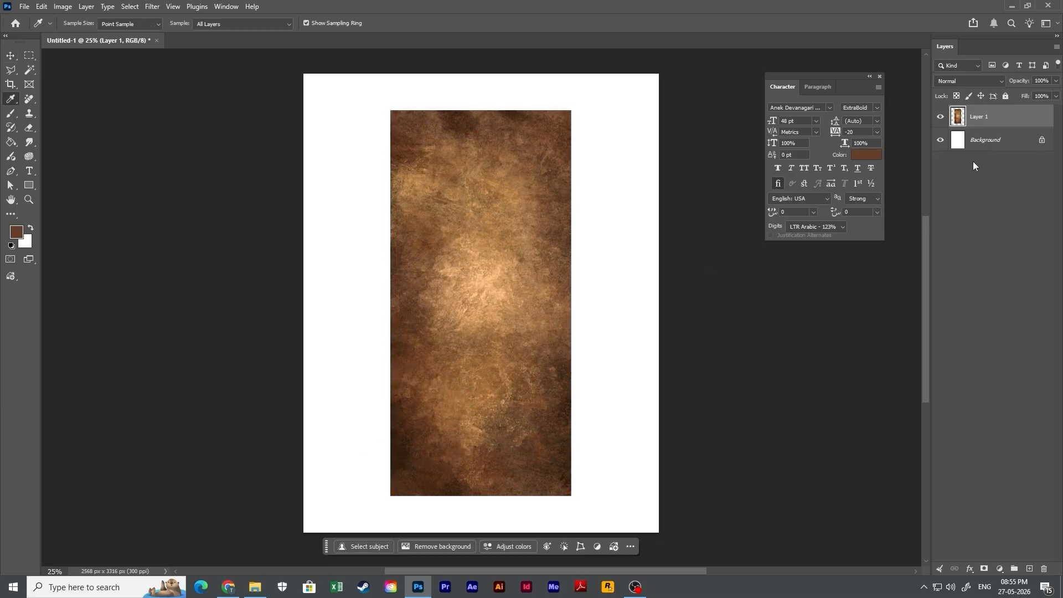
click(975, 142)
key(alt+BackSpace)
key(v)
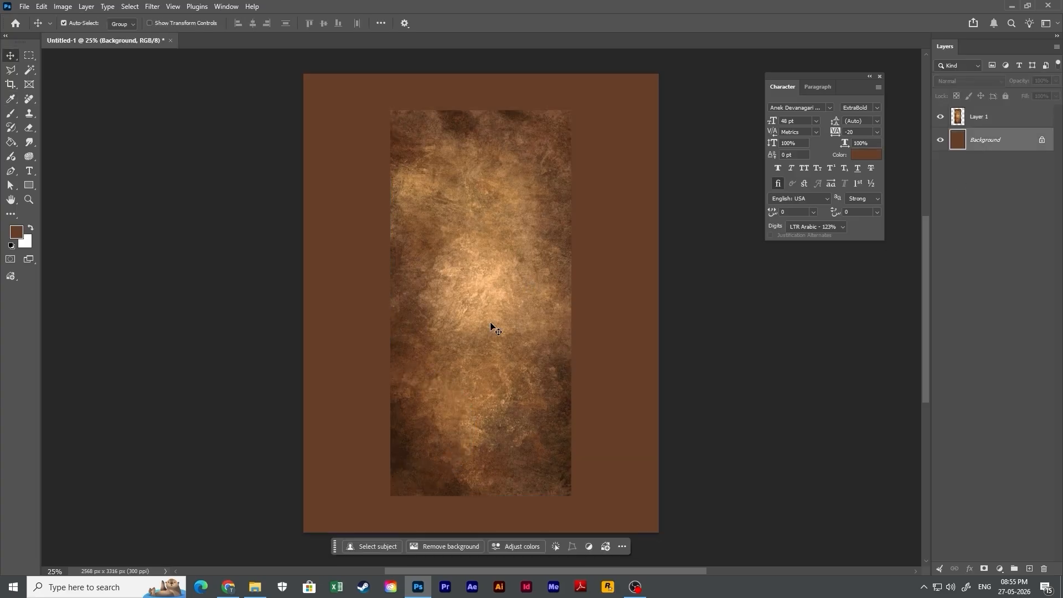
Duplicate the brown texture layer and delete the extra layer again.
click(494, 330)
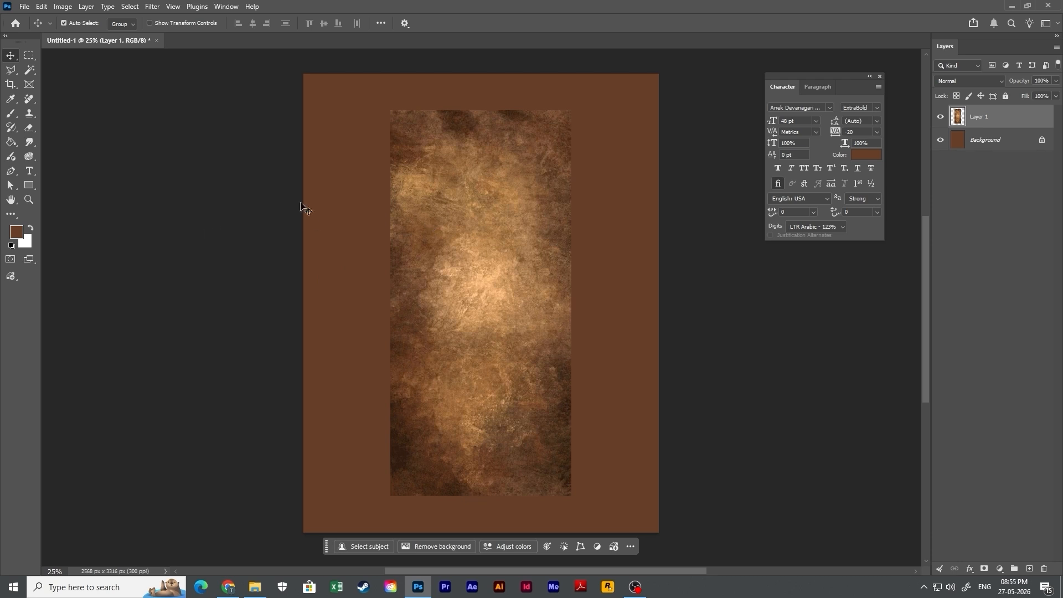
key(ctrl+j)
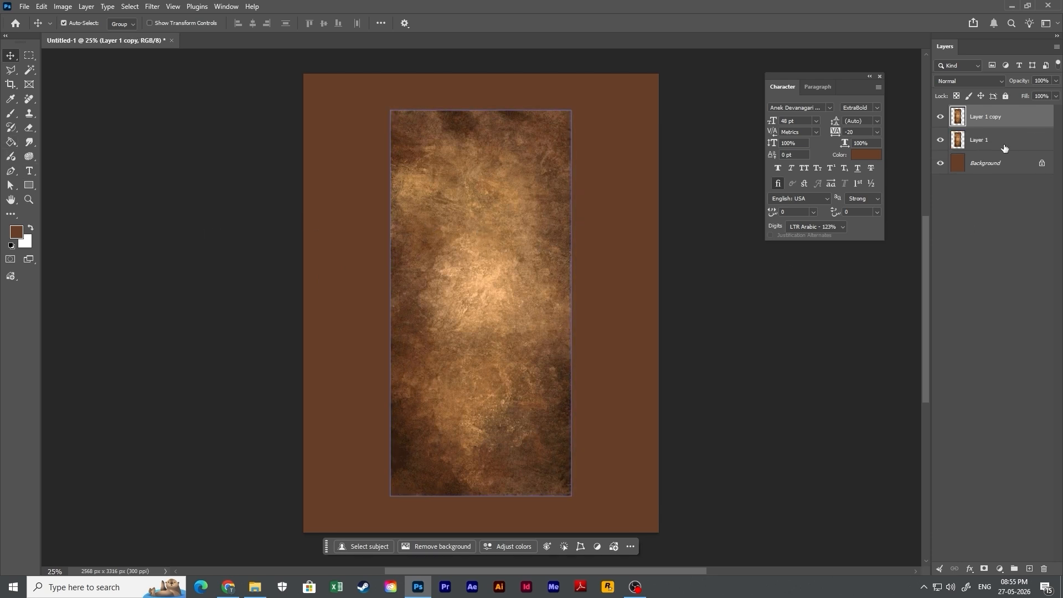
click(983, 142)
click(571, 304)
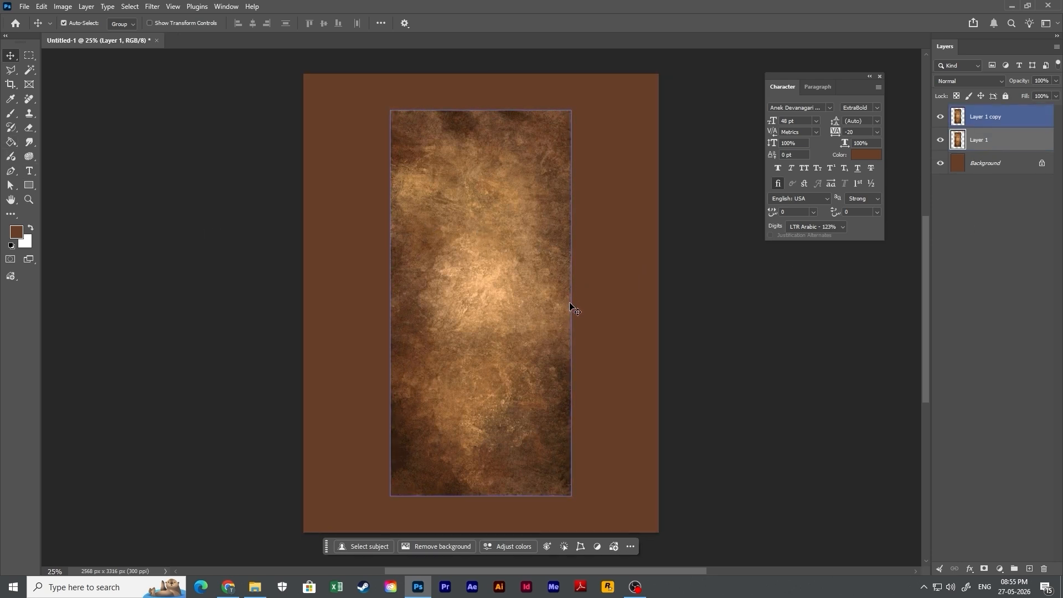
key(Delete)
Stretch the brown texture to cover the whole canvas, about 196% in width and 124% in height.
key(ctrl+t)
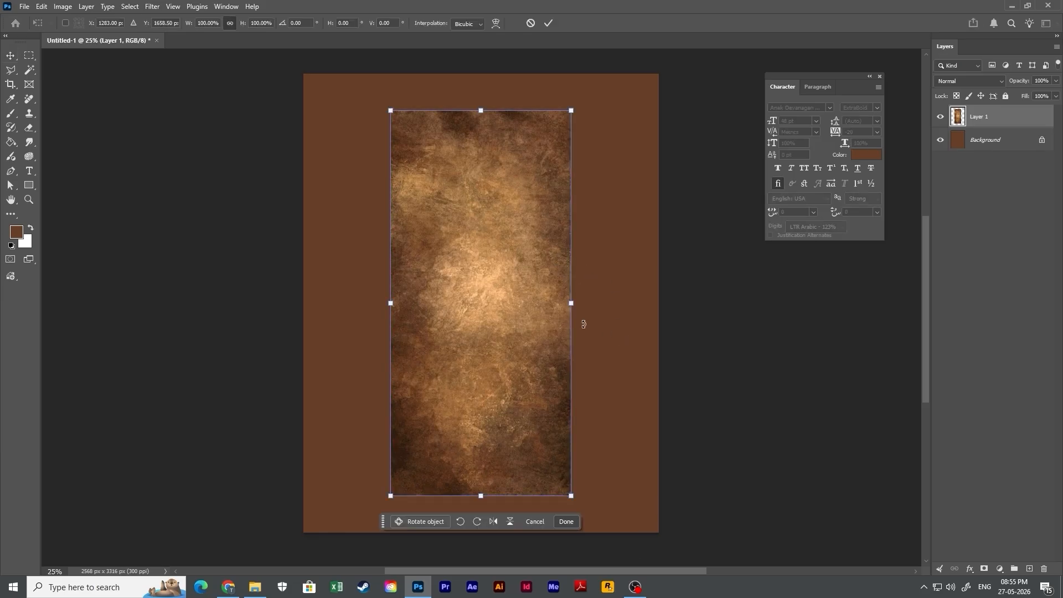
drag(571, 303, 658, 302)
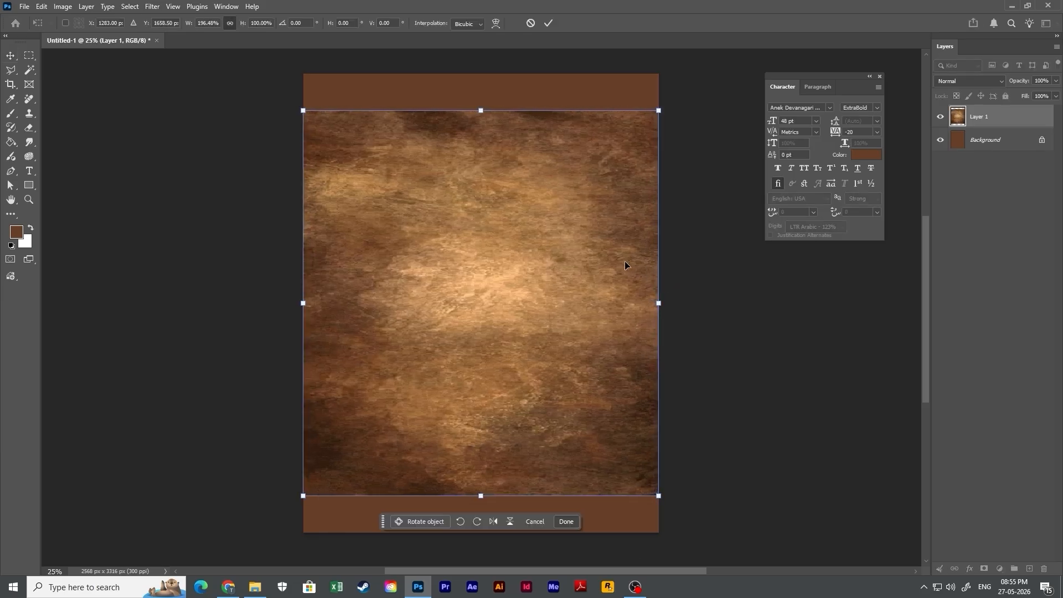
drag(476, 109, 481, 65)
key(Return)
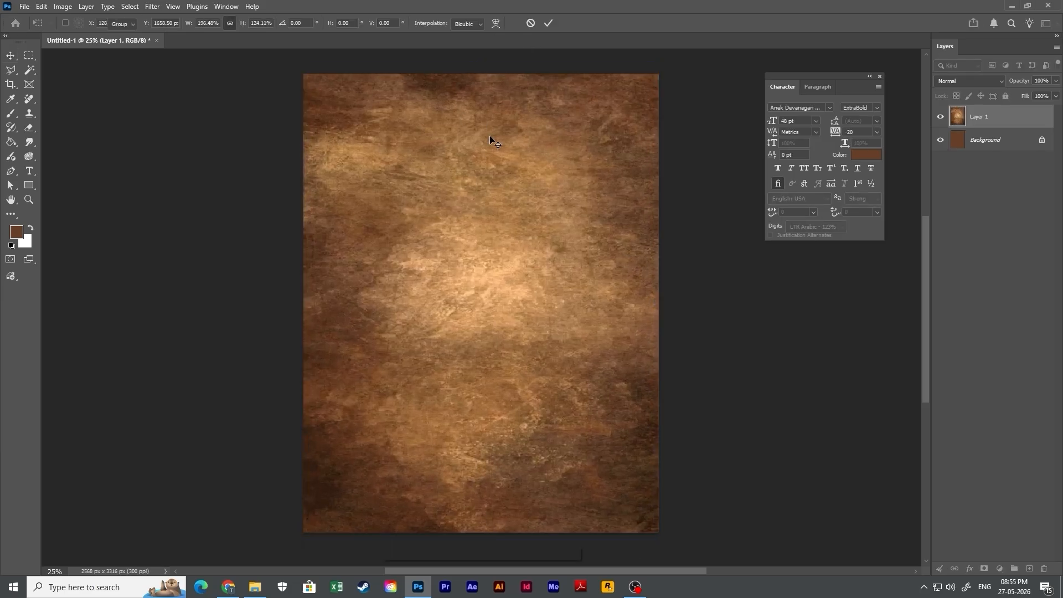
Smear the whole brown texture into soft diagonal blends with the Mixer Brush, enlarging the brush up to 1000 px.
right_click(11, 114)
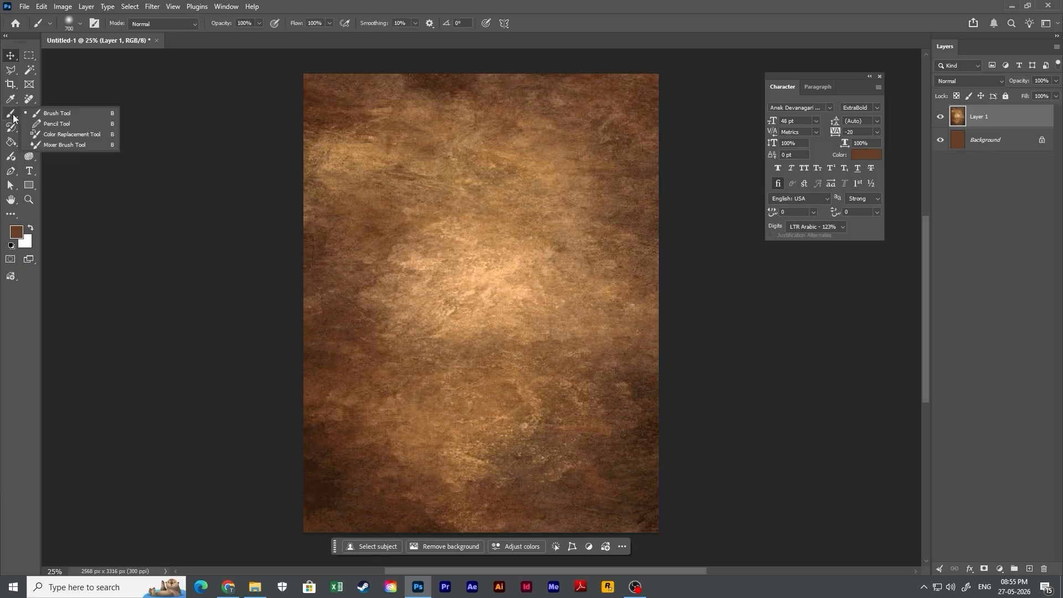
click(53, 145)
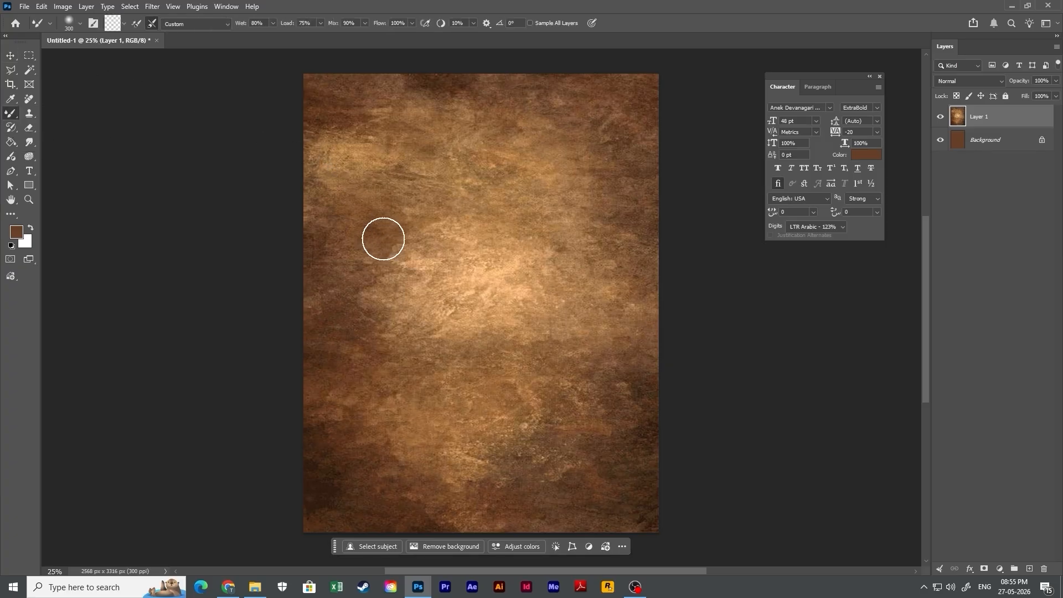
mouse_move(388, 272)
mouse_down()
mouse_move(443, 318)
mouse_move(407, 357)
mouse_move(377, 263)
mouse_move(352, 236)
mouse_up()
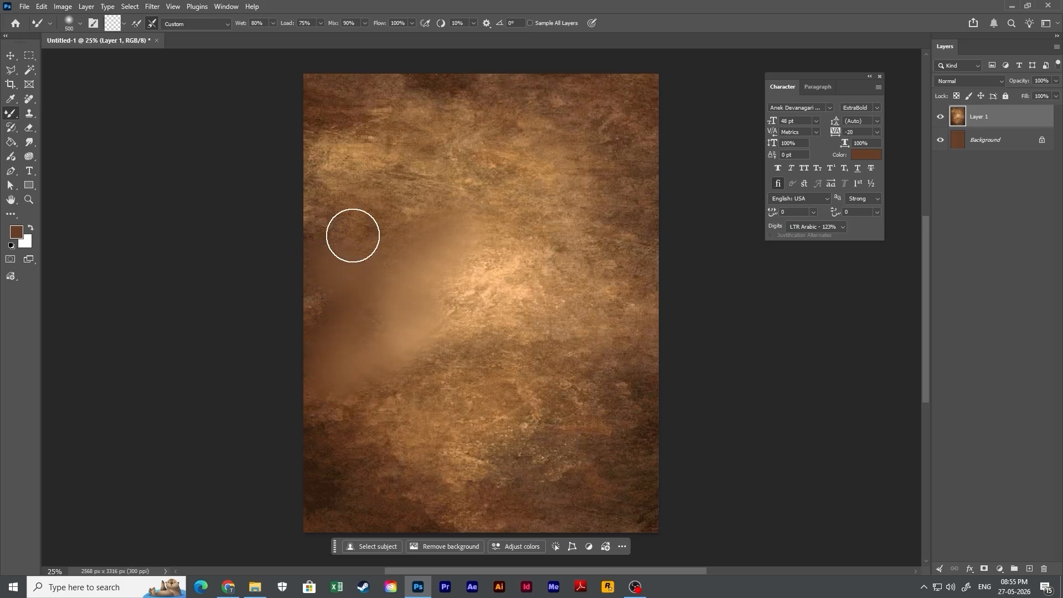
mouse_move(356, 437)
mouse_down()
mouse_move(477, 427)
mouse_move(444, 500)
mouse_move(471, 519)
mouse_move(563, 537)
mouse_move(647, 514)
mouse_move(600, 444)
mouse_move(493, 515)
mouse_move(411, 468)
mouse_move(306, 516)
mouse_move(446, 516)
mouse_move(367, 474)
mouse_move(413, 418)
mouse_move(420, 392)
mouse_move(466, 348)
mouse_move(513, 209)
mouse_move(415, 131)
mouse_move(436, 74)
mouse_move(409, 62)
mouse_move(320, 61)
mouse_move(309, 175)
mouse_move(265, 260)
mouse_move(453, 153)
mouse_move(450, 186)
mouse_move(479, 133)
mouse_move(475, 78)
mouse_move(494, 206)
mouse_up()
mouse_move(475, 270)
mouse_down()
mouse_move(534, 303)
mouse_move(463, 322)
mouse_move(350, 445)
mouse_move(359, 386)
mouse_move(333, 407)
mouse_move(534, 363)
mouse_move(573, 404)
mouse_move(608, 342)
mouse_move(556, 239)
mouse_move(585, 172)
mouse_move(665, 115)
mouse_move(647, 86)
mouse_move(563, 55)
mouse_move(455, 212)
mouse_move(451, 201)
mouse_move(541, 158)
mouse_move(649, 194)
mouse_move(625, 222)
mouse_move(667, 326)
mouse_move(658, 359)
mouse_move(425, 152)
mouse_move(334, 148)
mouse_move(281, 185)
mouse_move(390, 161)
mouse_move(381, 332)
mouse_move(473, 442)
mouse_move(358, 402)
mouse_move(299, 429)
mouse_move(662, 337)
mouse_move(650, 455)
mouse_move(443, 493)
mouse_move(508, 522)
mouse_move(339, 463)
mouse_move(378, 367)
mouse_move(332, 377)
mouse_move(313, 344)
mouse_up()
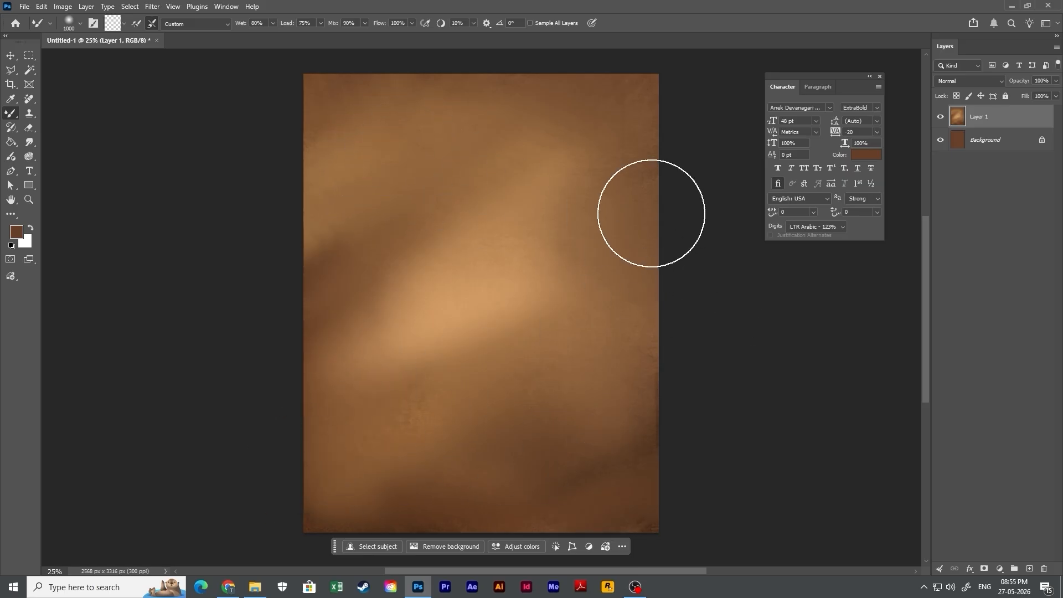
Switch back to Chrome and open the light grey Unsplash texture from the image results.
key(alt+Tab)
scroll(410, 430, down, 5)
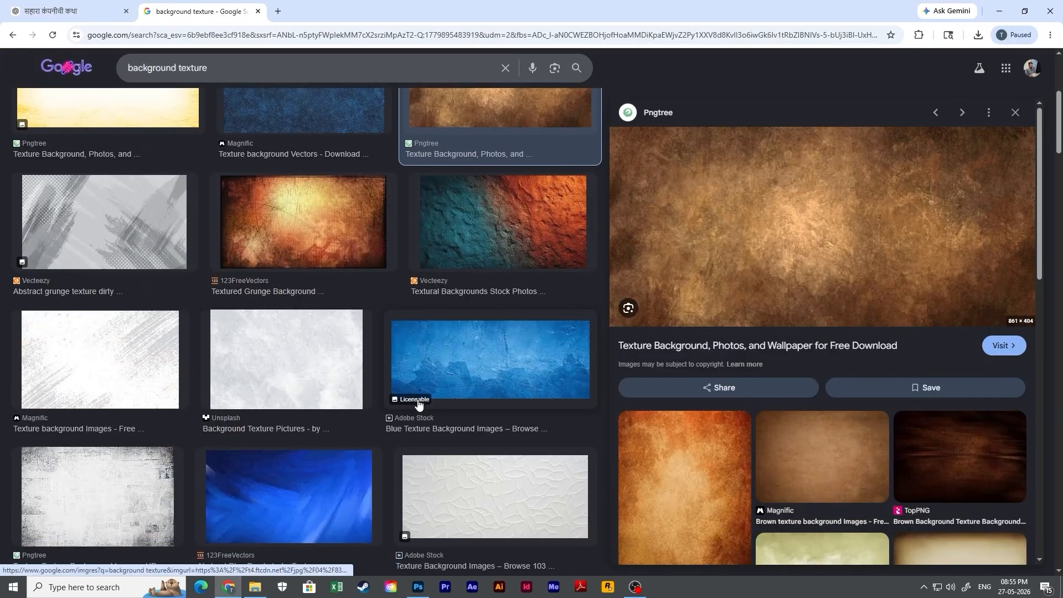
scroll(388, 388, up, 2)
click(363, 443)
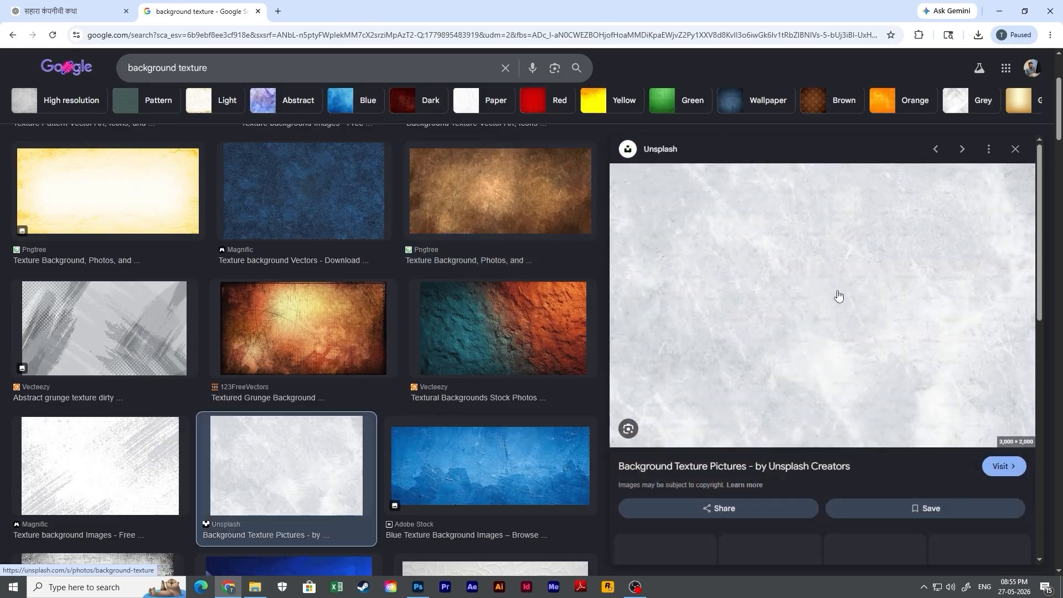
Try to copy the light grey Unsplash texture and paste it into the Photoshop document.
right_click(836, 297)
click(864, 451)
key(alt+Tab)
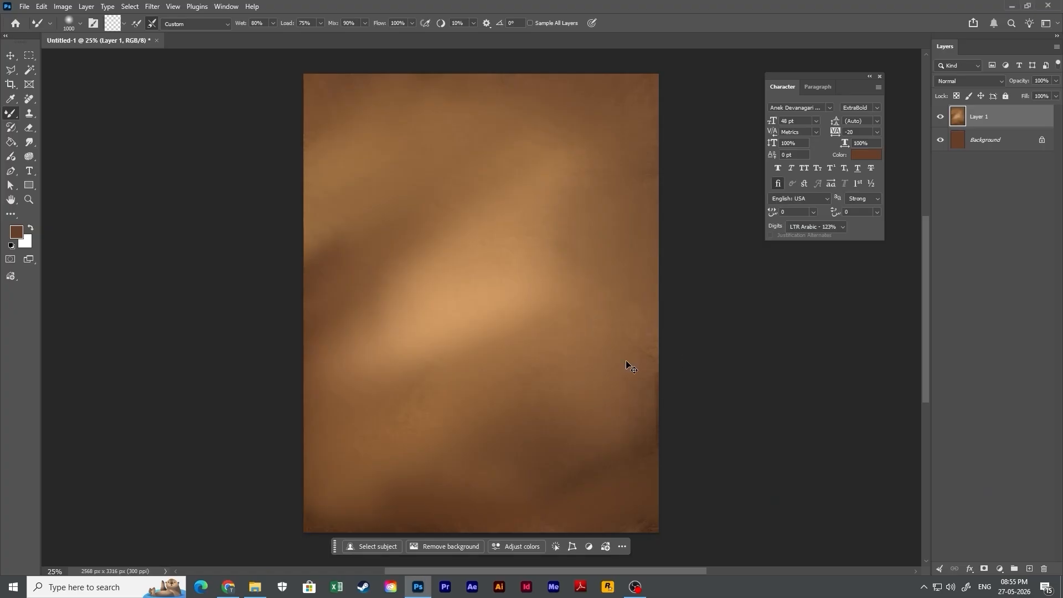
key(ctrl+v)
key(ctrl+t)
key(Return)
Copy the light grey Unsplash texture from Chrome again and paste it as a new layer in the Photoshop document.
key(alt+Tab)
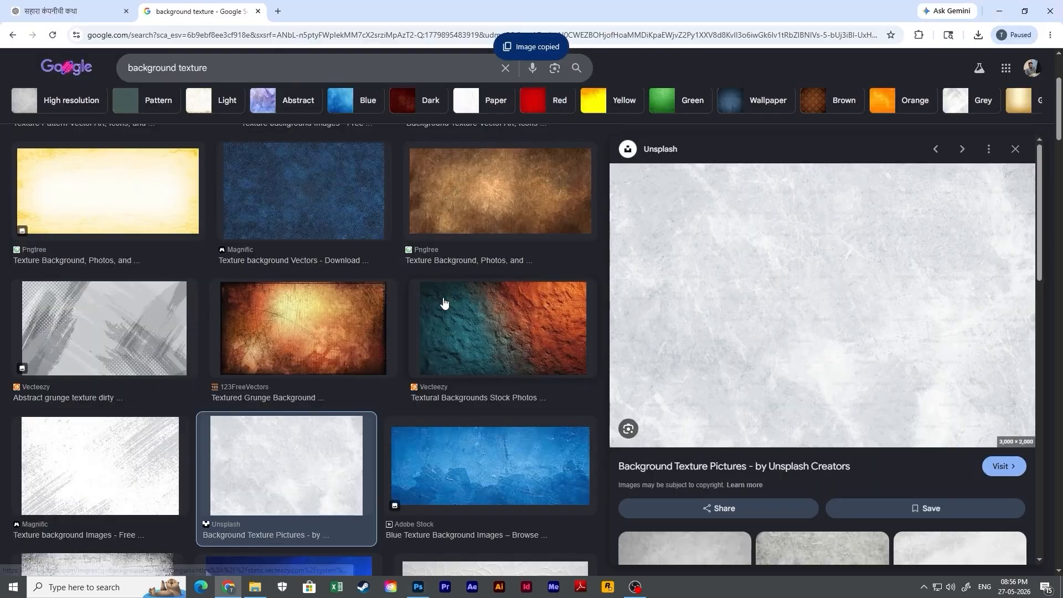
right_click(826, 241)
click(831, 427)
key(alt+Tab)
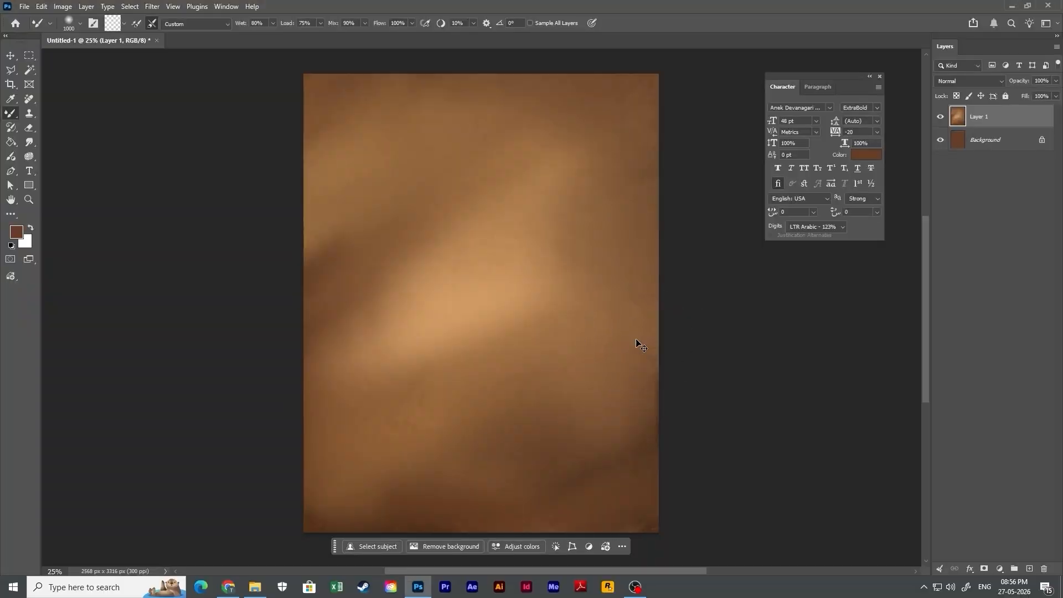
key(ctrl+v)
Rotate the pasted grey texture 90° and scale it up until it covers the full canvas.
key(ctrl+t)
drag(725, 343, 615, 299)
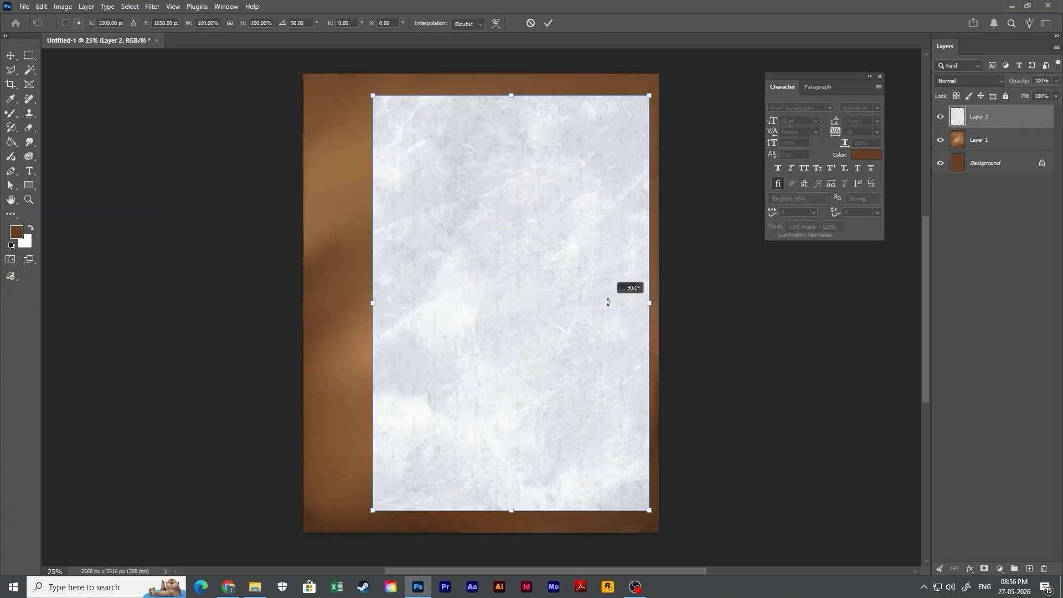
drag(373, 303, 296, 307)
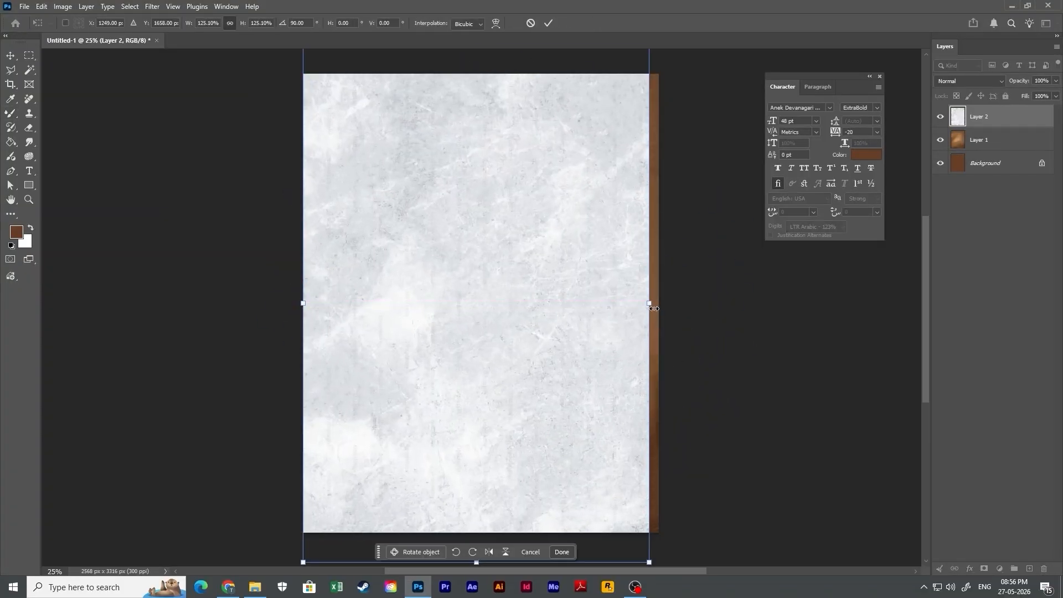
drag(649, 302, 659, 303)
key(Return)
Set the grey texture layer's blend mode to Linear Burn and add a layer mask to it.
key(b)
click(971, 81)
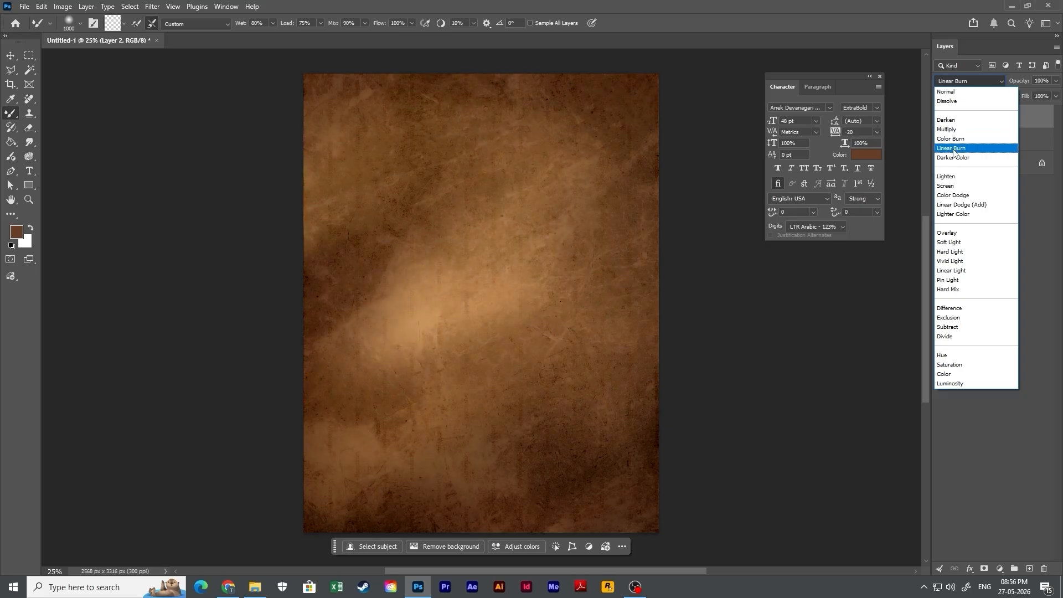
click(954, 149)
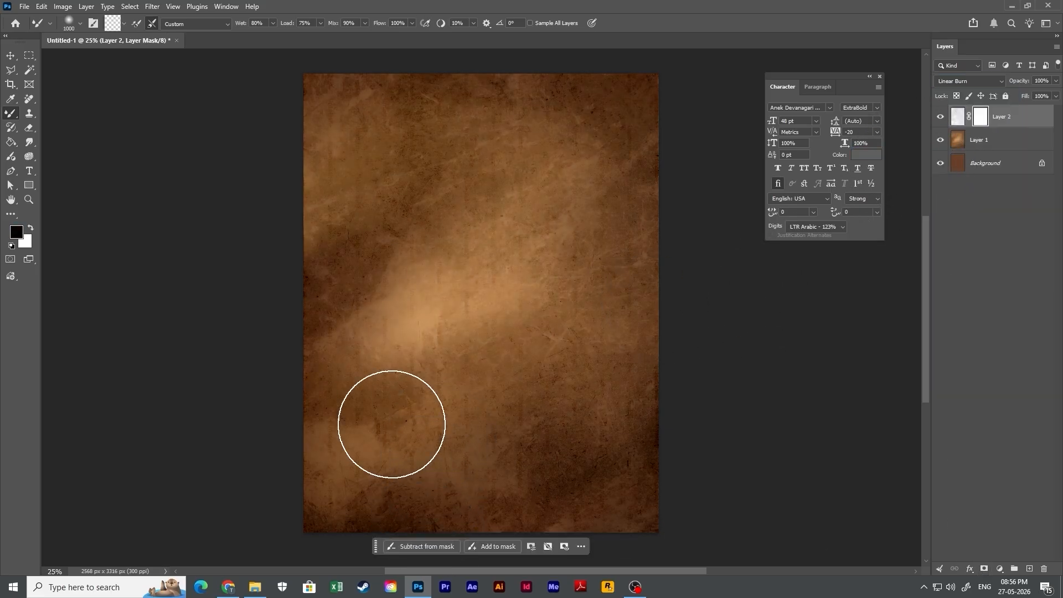
Paint black on the grey texture's mask with a soft 700 px Brush at 43% opacity to fade patches of the texture.
key(x)
key(x)
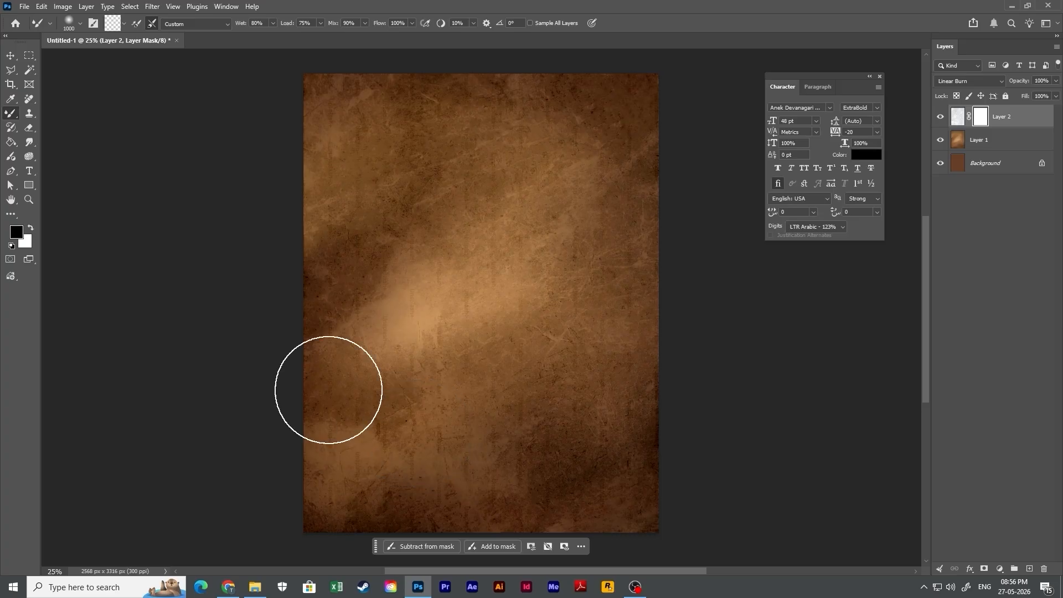
right_click(10, 113)
click(49, 111)
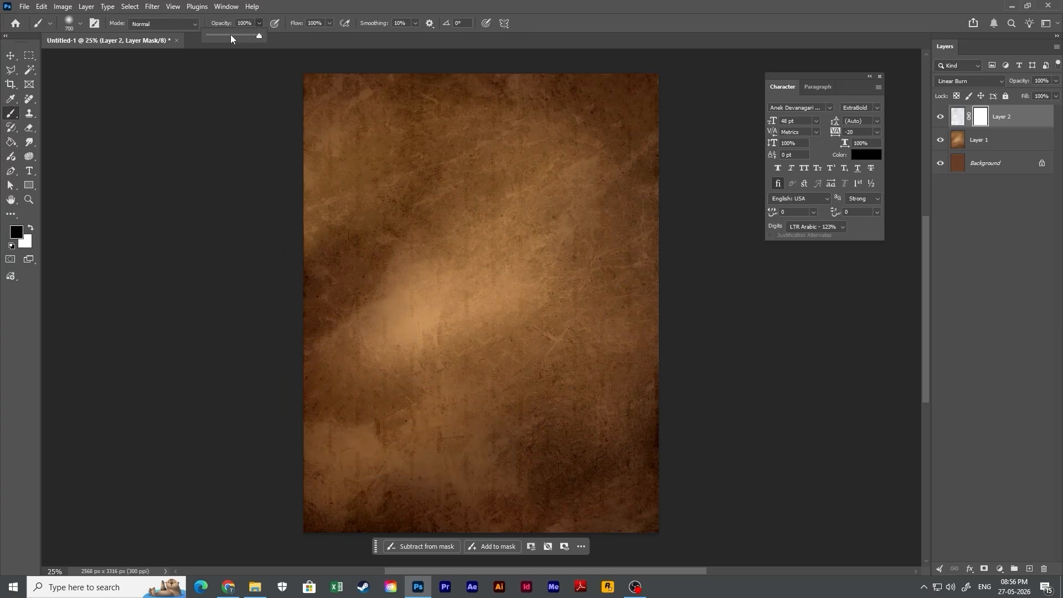
click(230, 36)
mouse_move(412, 350)
mouse_down()
mouse_move(427, 442)
mouse_move(560, 450)
mouse_move(580, 420)
mouse_move(580, 254)
mouse_move(449, 154)
mouse_move(520, 127)
mouse_up()
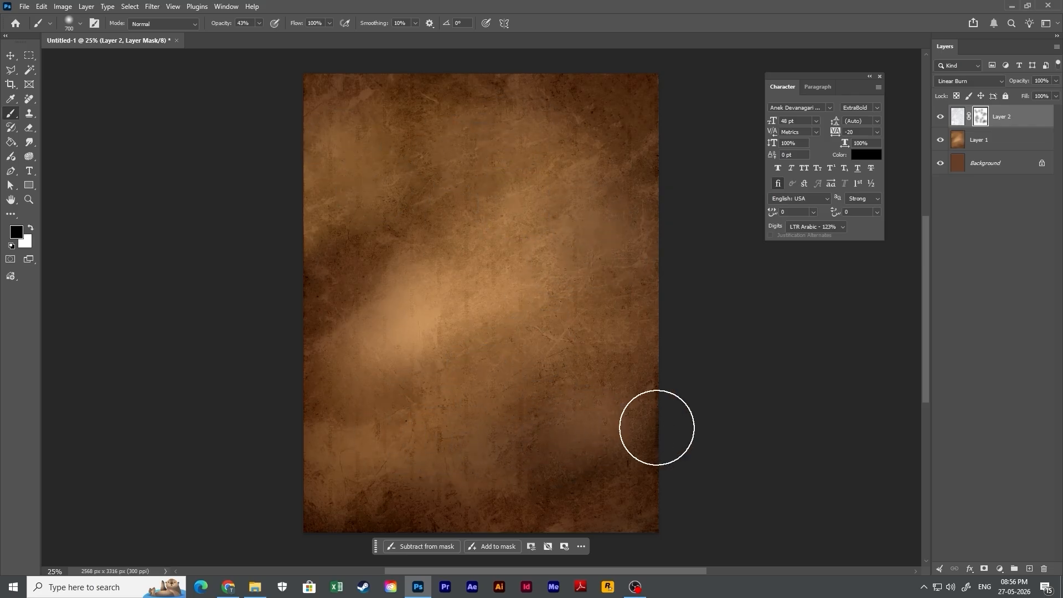
key(v)
click(554, 419)
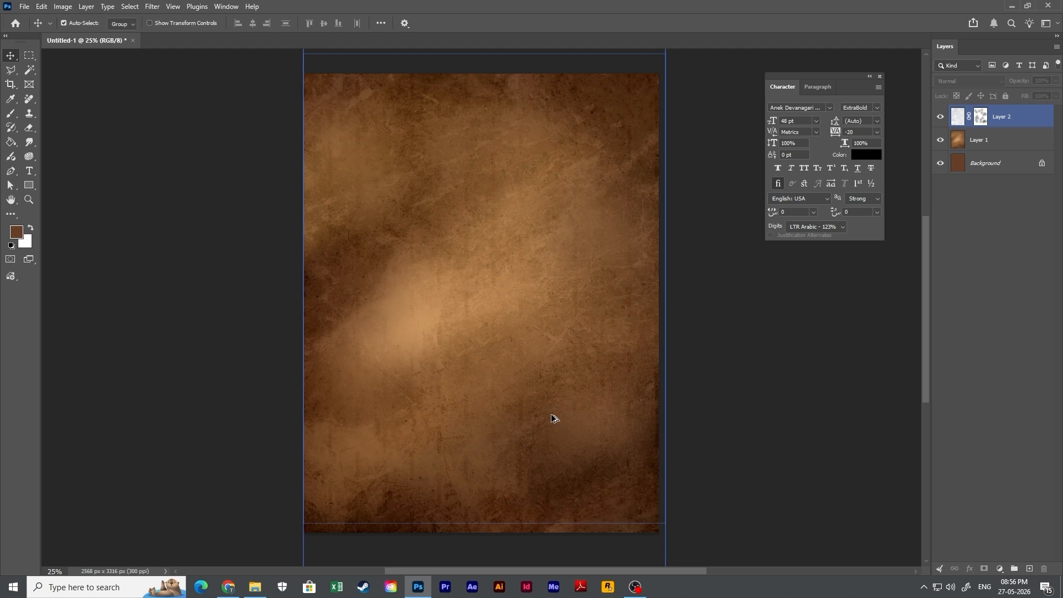
Place the portrait photo "ChatGPT Image May 27, 2026, 08_50_55 PM" from File Explorer into the textured background document as a new layer.
drag(554, 419, 446, 313)
key(ctrl+z)
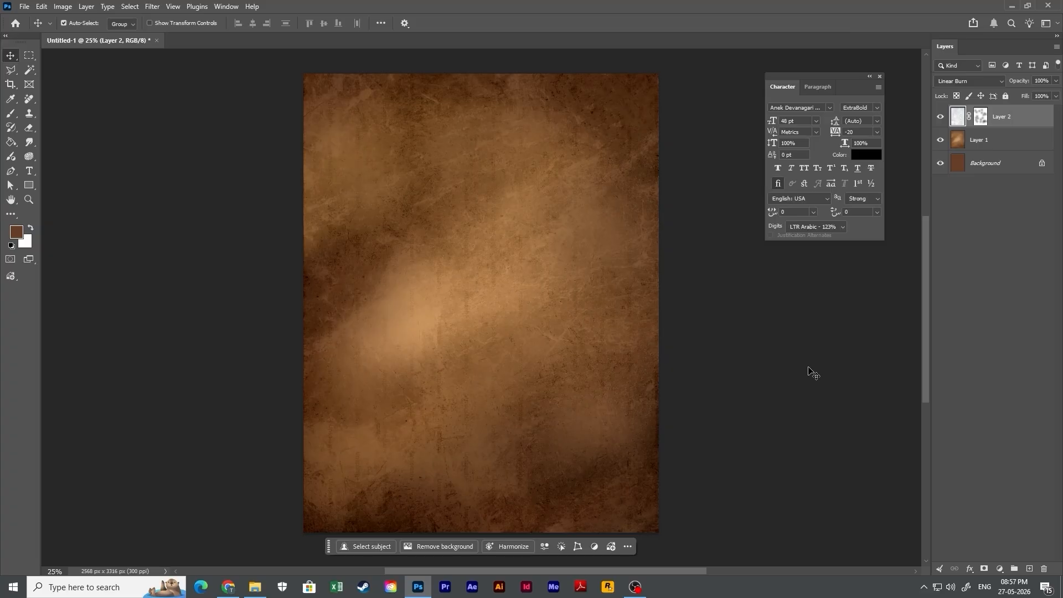
key(alt+Tab)
click(890, 309)
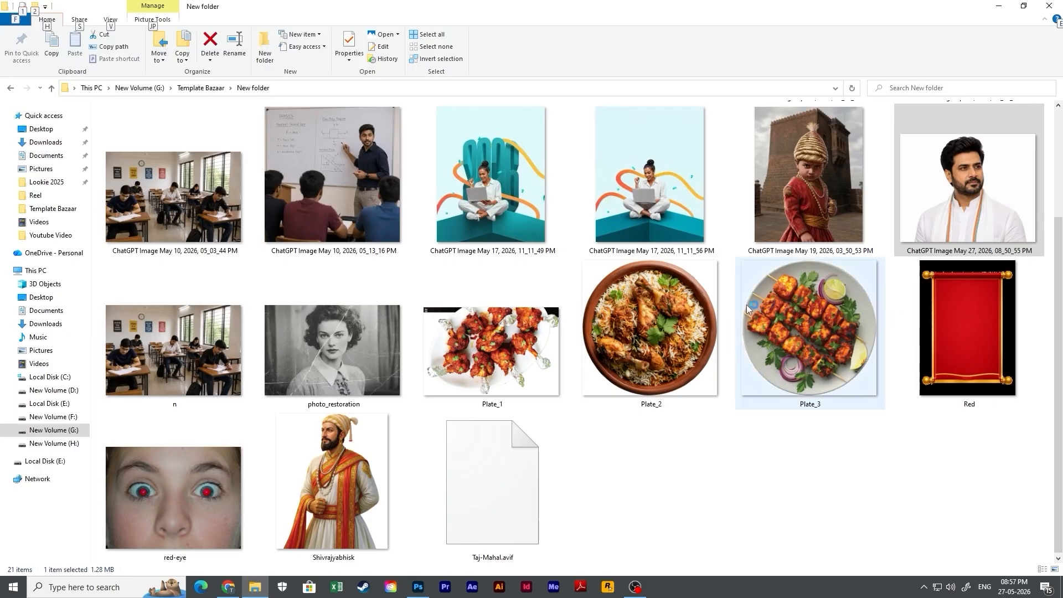
drag(946, 202, 467, 376)
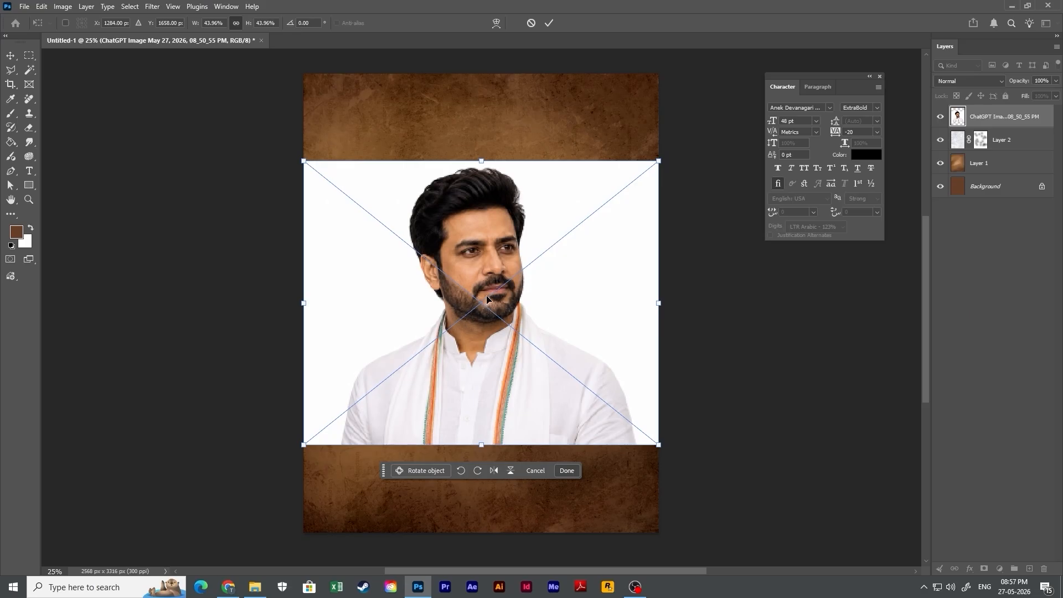
key(Return)
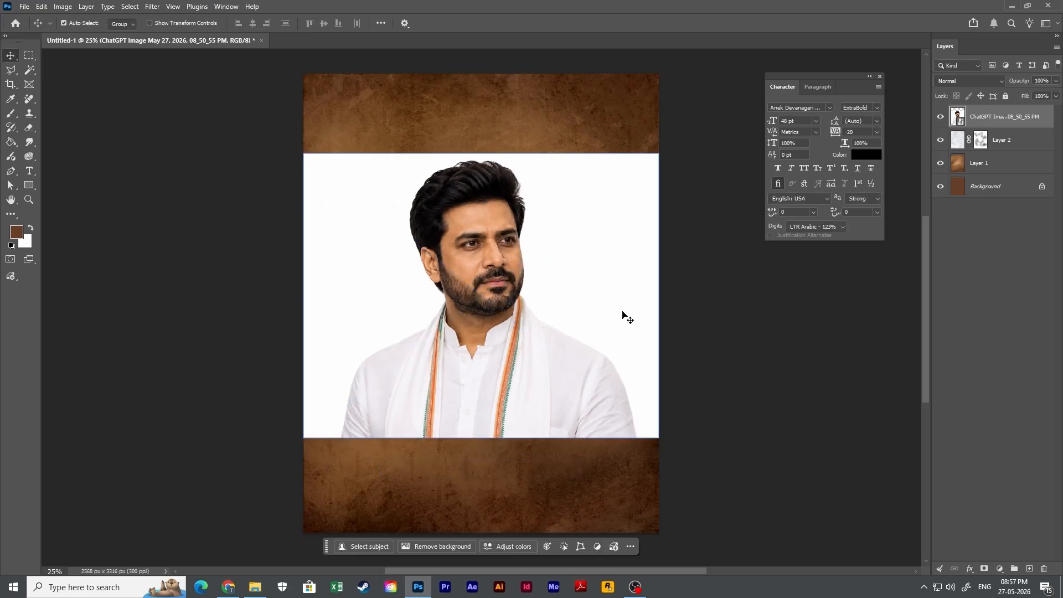
Enlarge the placed portrait with Free Transform and shift it across the canvas.
key(ctrl+t)
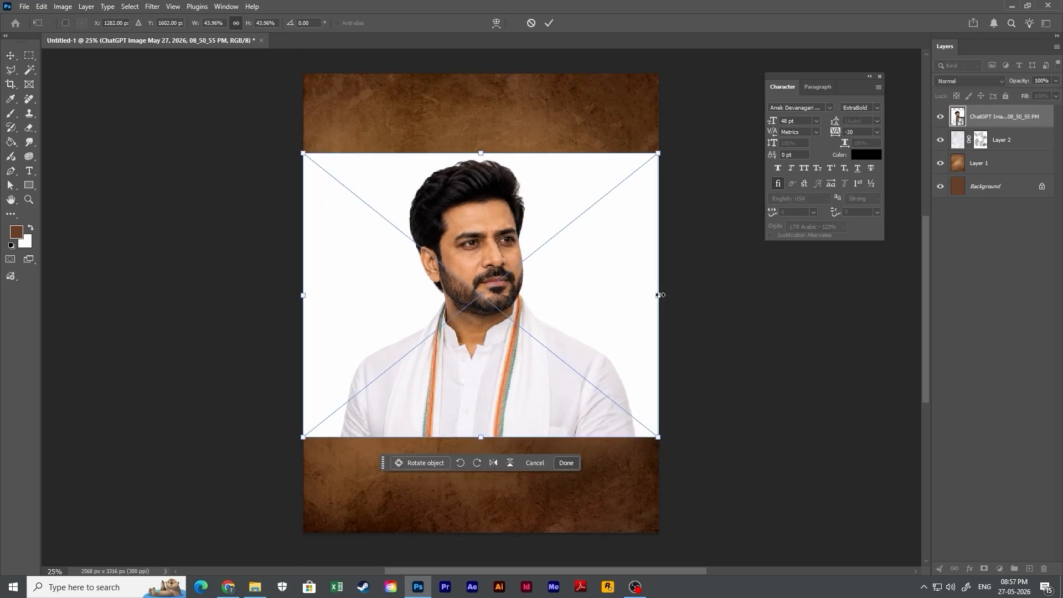
drag(669, 304, 698, 294)
drag(616, 315, 565, 318)
key(Return)
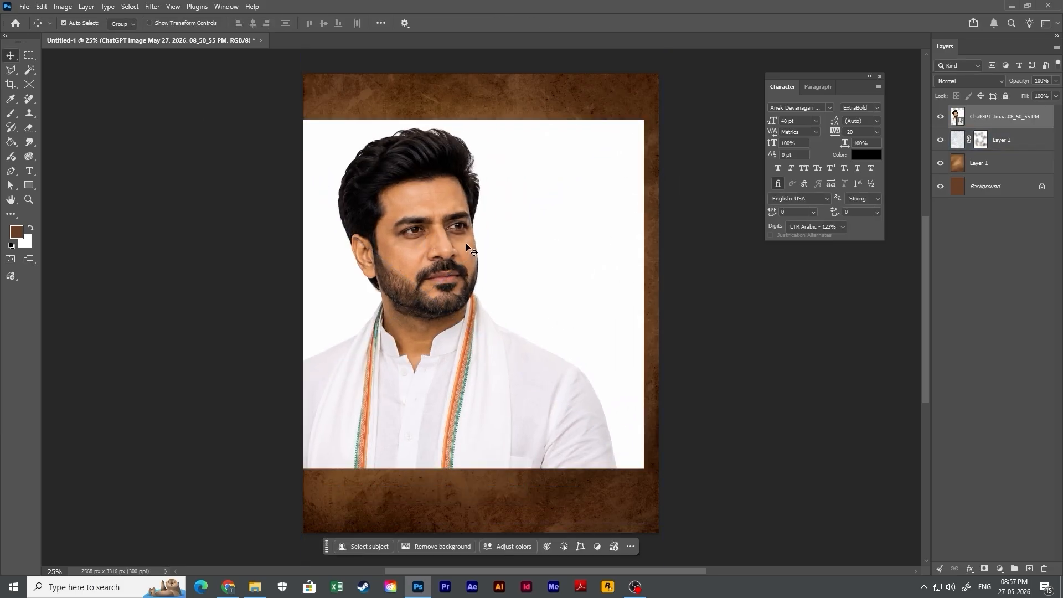
drag(466, 258, 619, 235)
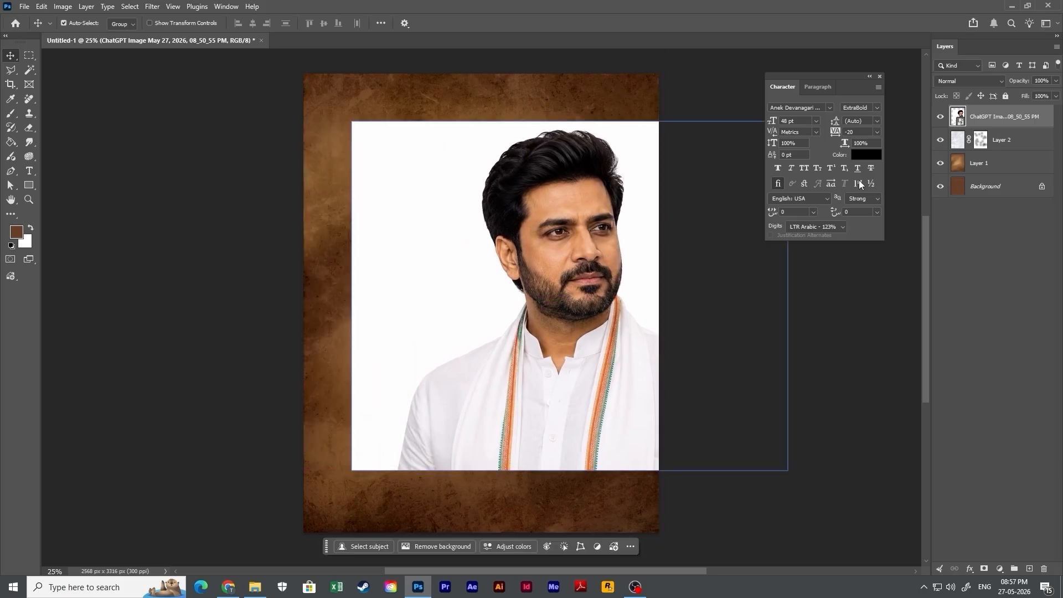
drag(450, 250, 402, 257)
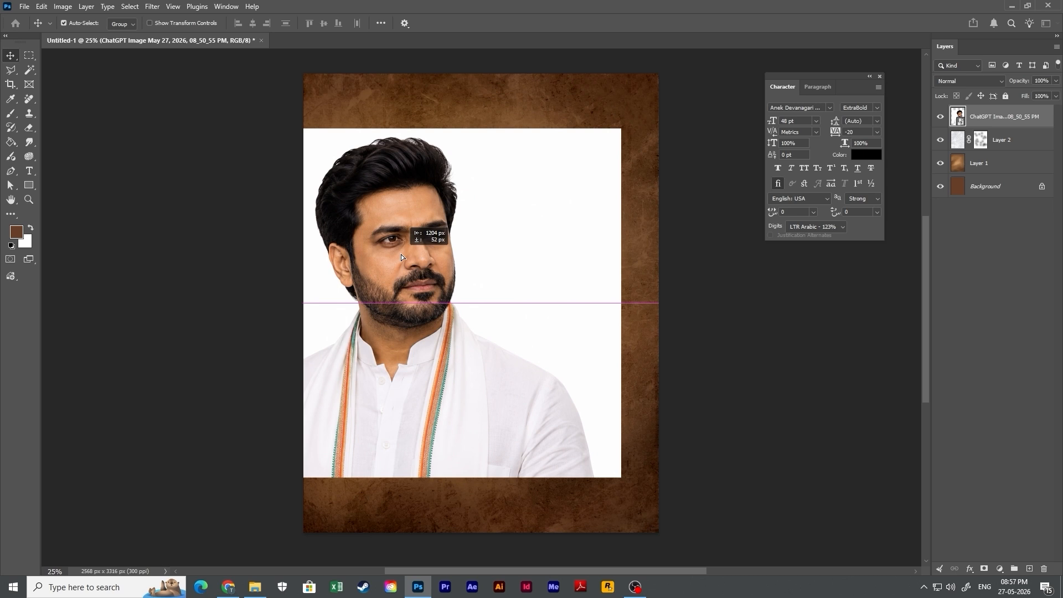
Scale the portrait down slightly, centre it horizontally on the canvas, and remove its white background with a layer mask.
key(ctrl+t)
drag(539, 308, 606, 304)
key(Return)
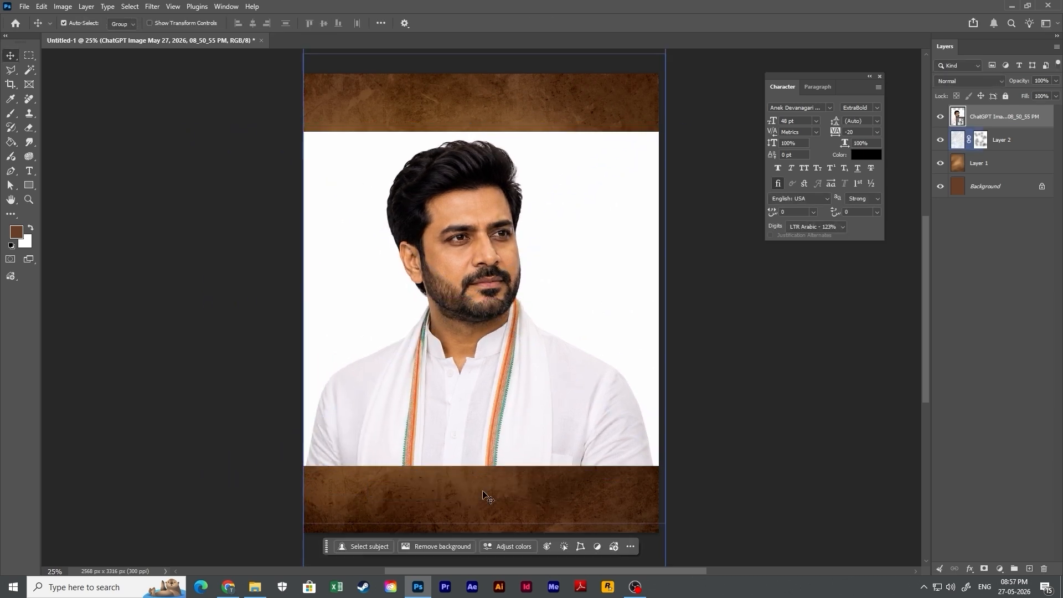
click(421, 546)
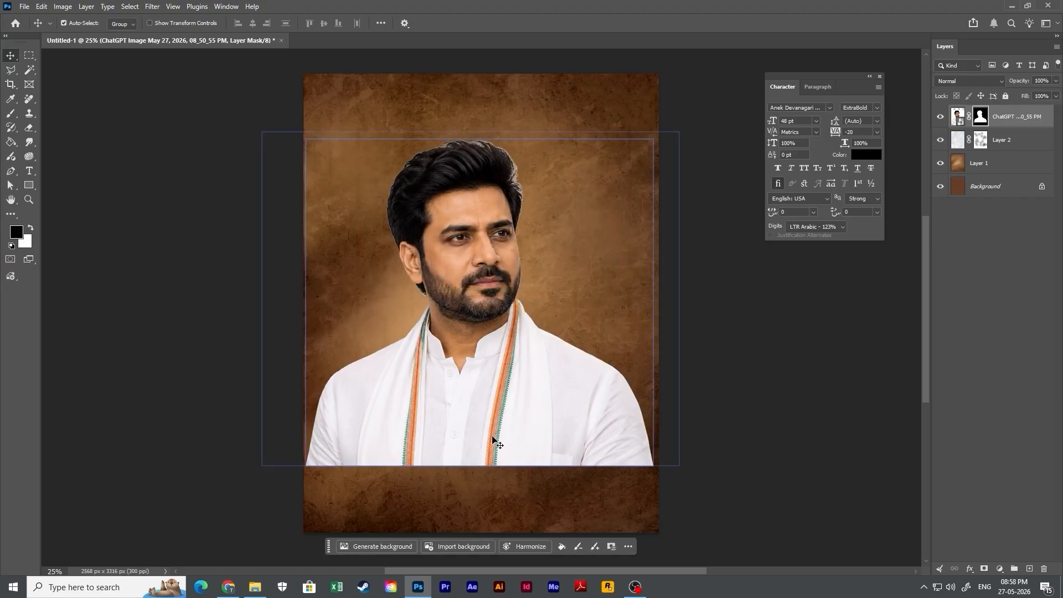
Trace a Pen path just inside the hair's light fringe, from the temple over the top of the head down to the ear.
scroll(518, 144, up, 5)
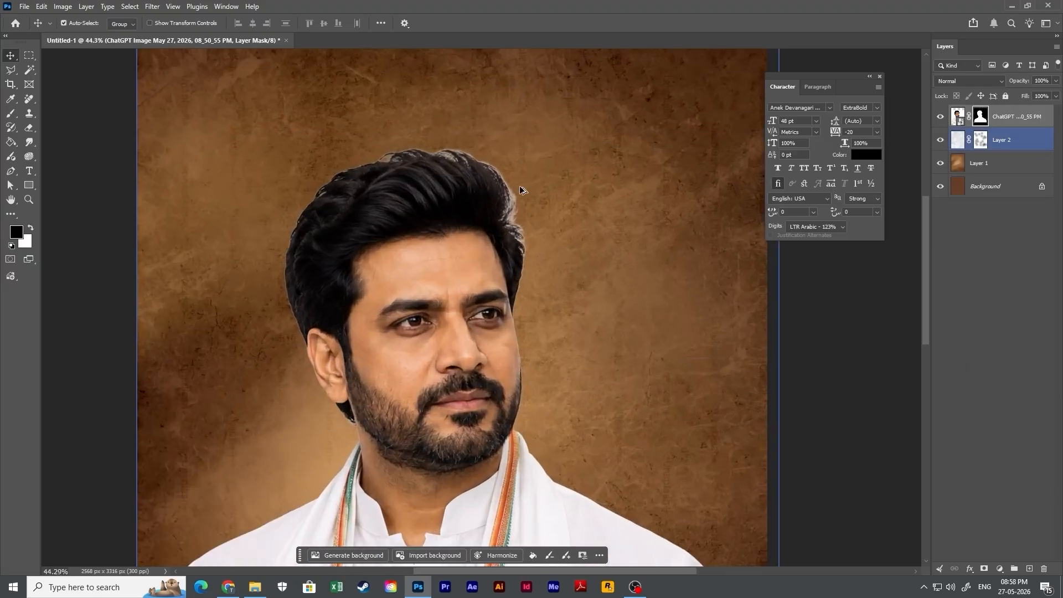
key(p)
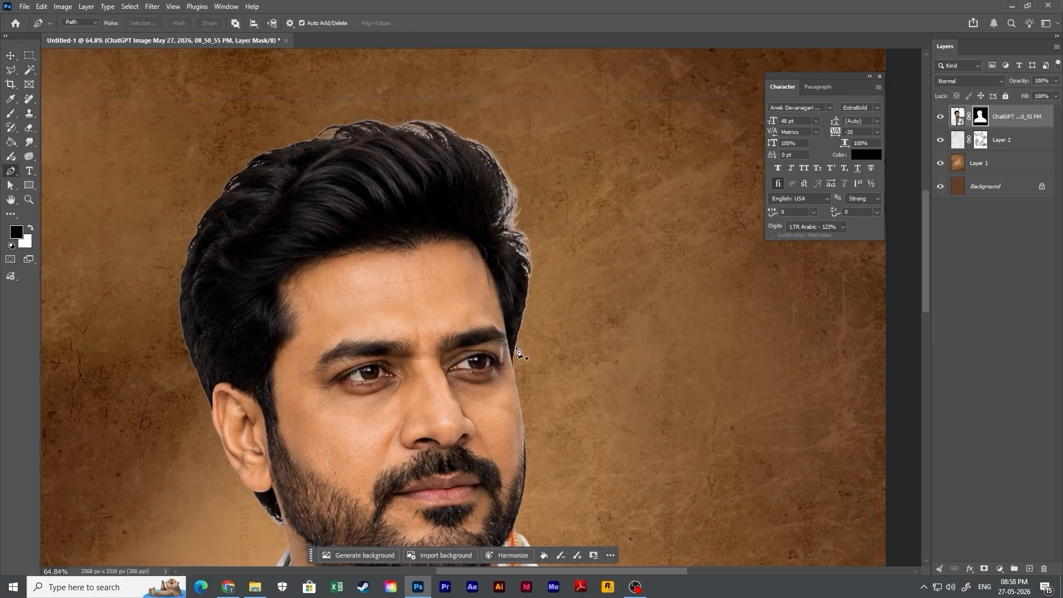
scroll(515, 346, down, 2)
scroll(513, 342, up, 3)
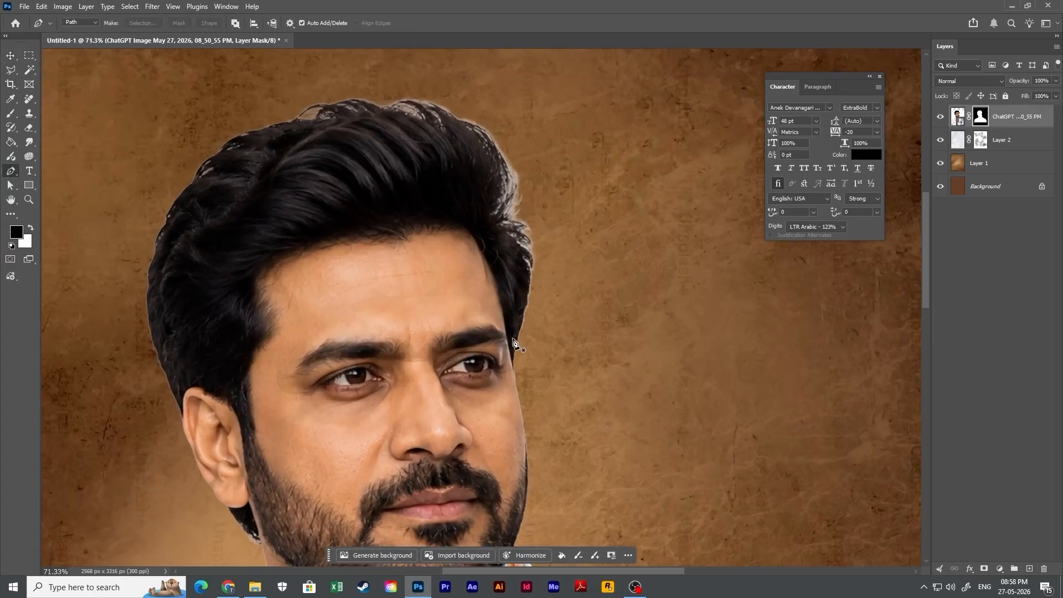
click(527, 281)
click(511, 236)
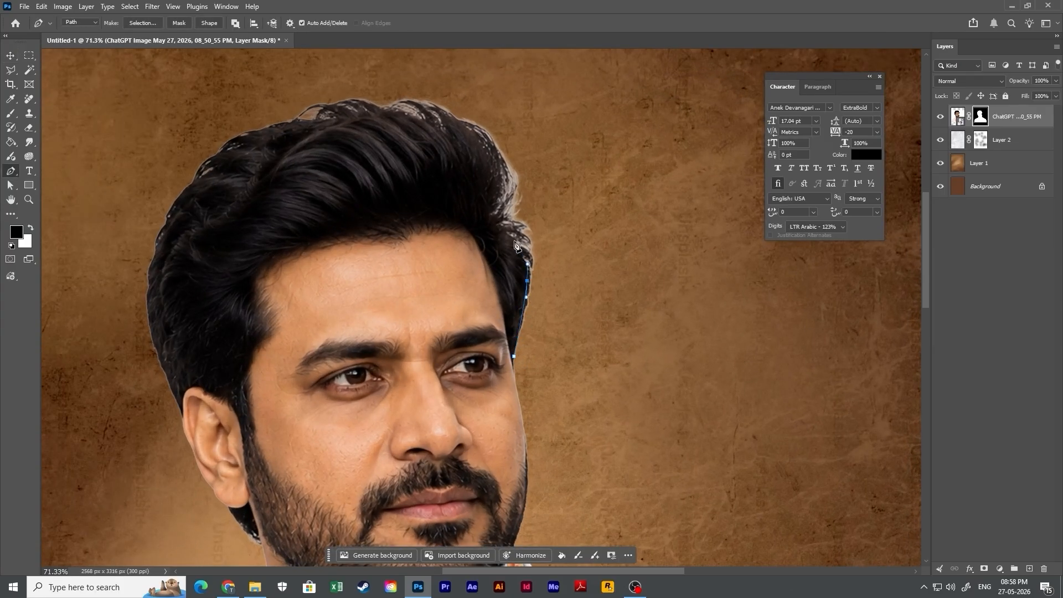
click(491, 219)
click(505, 184)
click(502, 171)
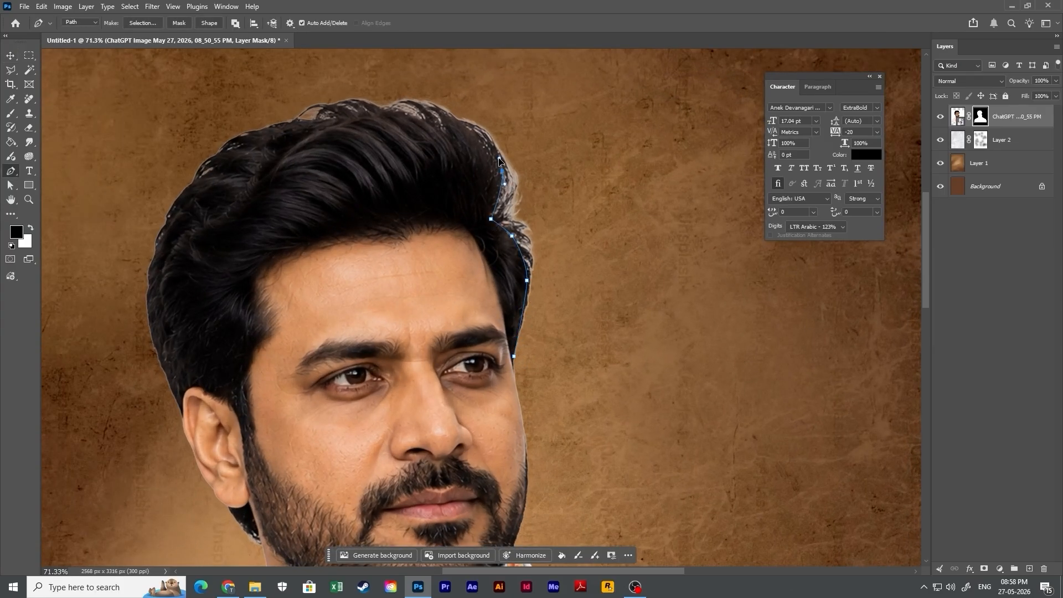
click(448, 116)
click(418, 116)
click(406, 114)
click(370, 110)
click(319, 115)
click(295, 120)
click(210, 175)
click(207, 181)
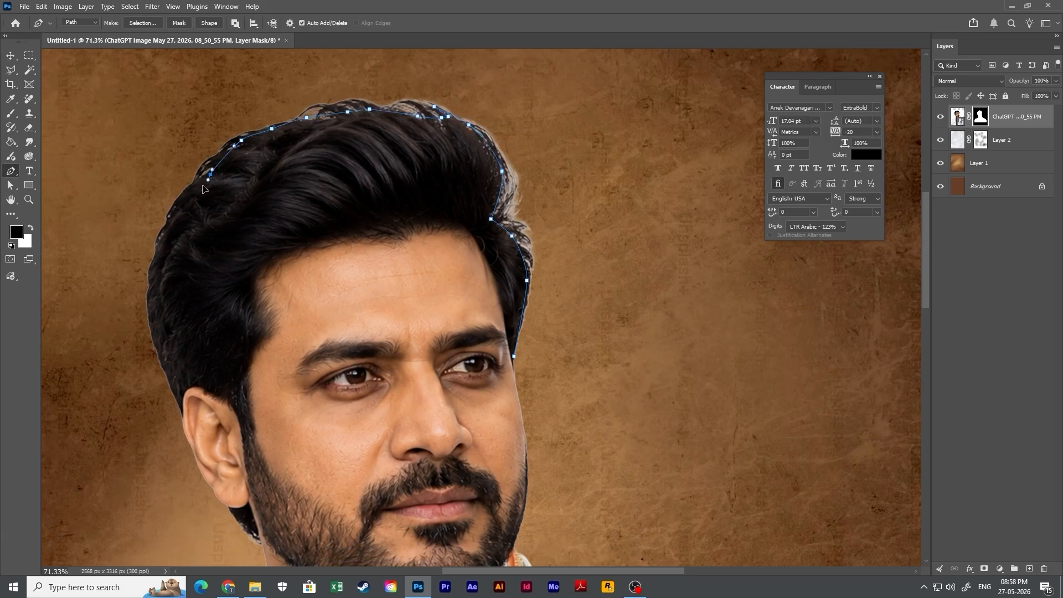
click(178, 203)
click(174, 212)
click(169, 222)
click(149, 287)
click(147, 297)
click(146, 323)
click(149, 334)
click(151, 344)
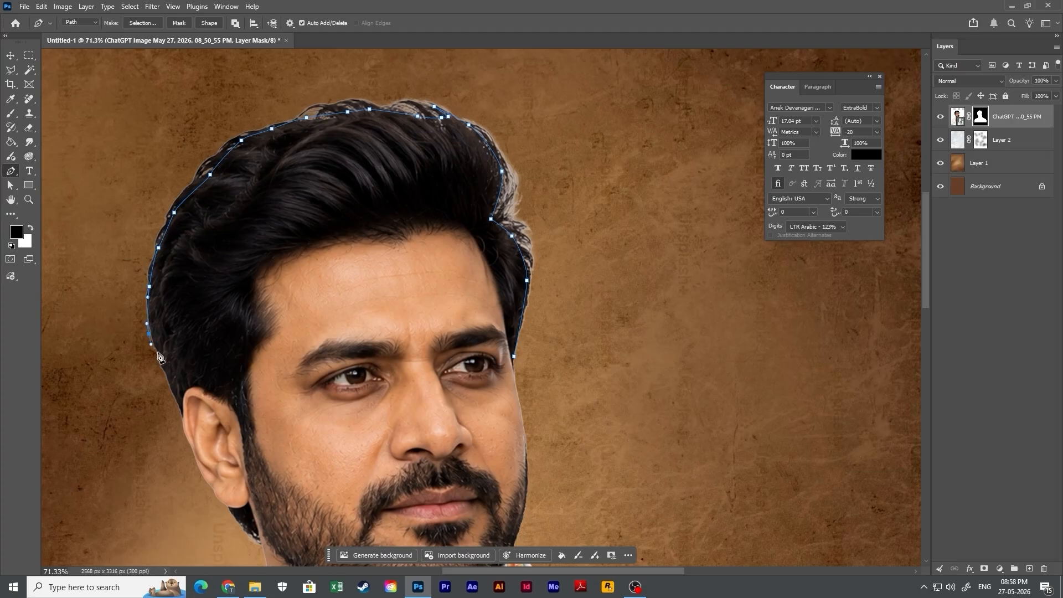
click(172, 408)
click(175, 128)
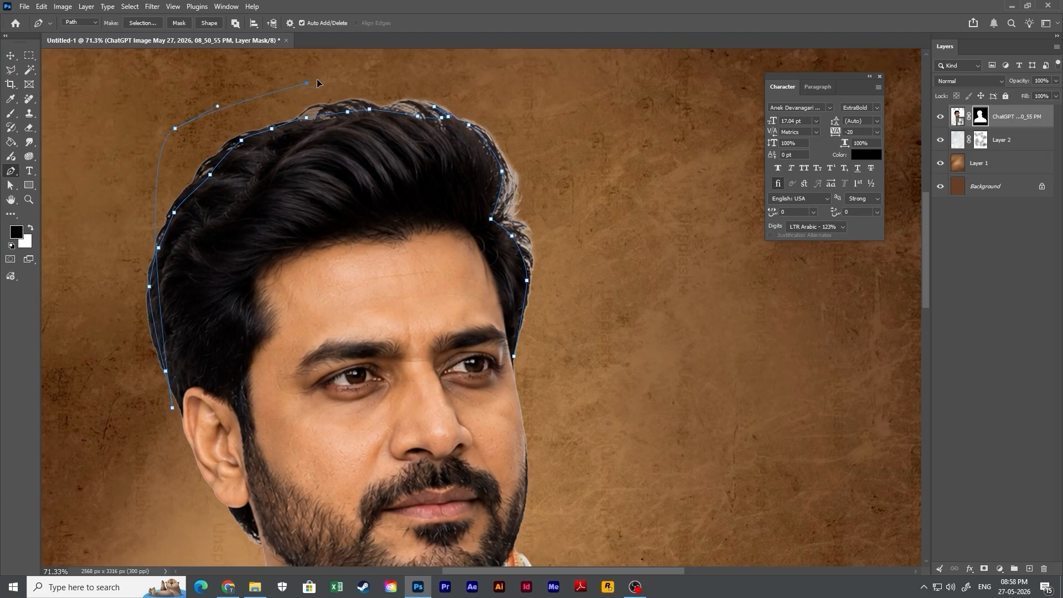
click(306, 84)
click(445, 77)
click(529, 145)
drag(545, 220, 545, 234)
click(546, 286)
click(542, 330)
click(539, 347)
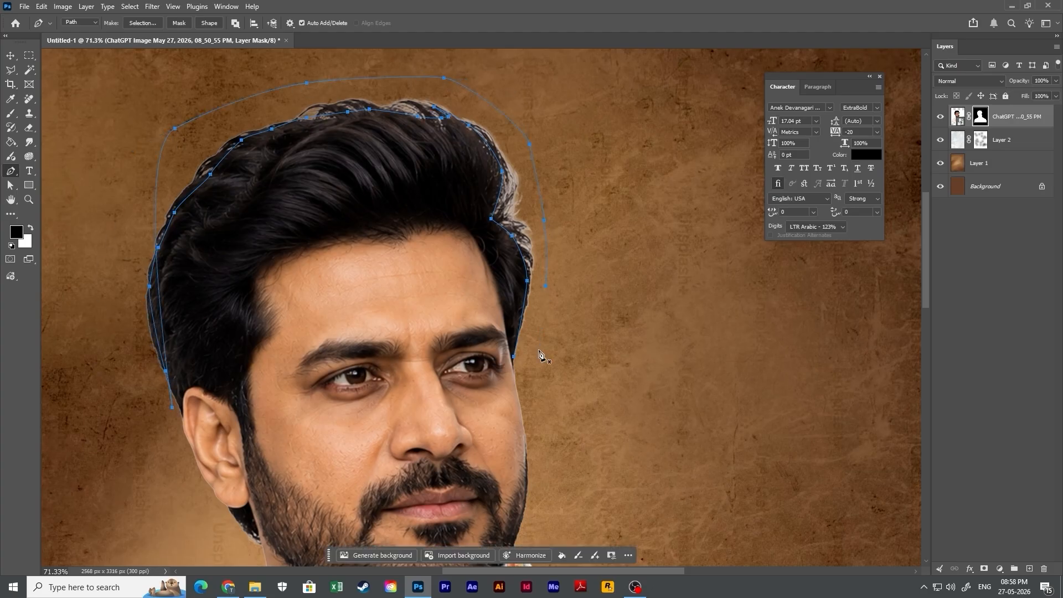
key(Escape)
scroll(541, 356, down, 8)
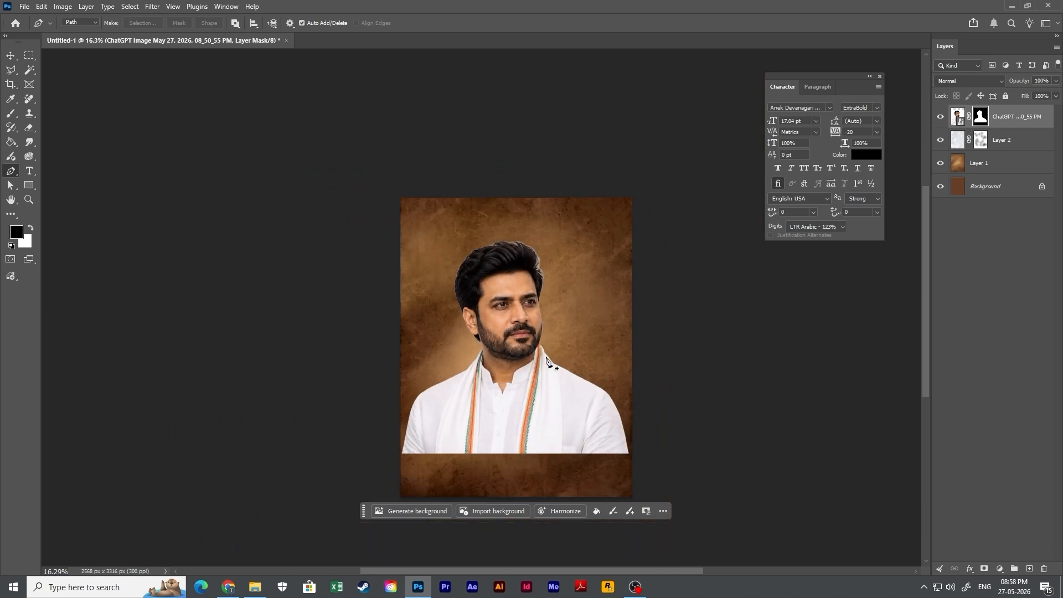
key(v)
click(619, 372)
scroll(550, 261, up, 5)
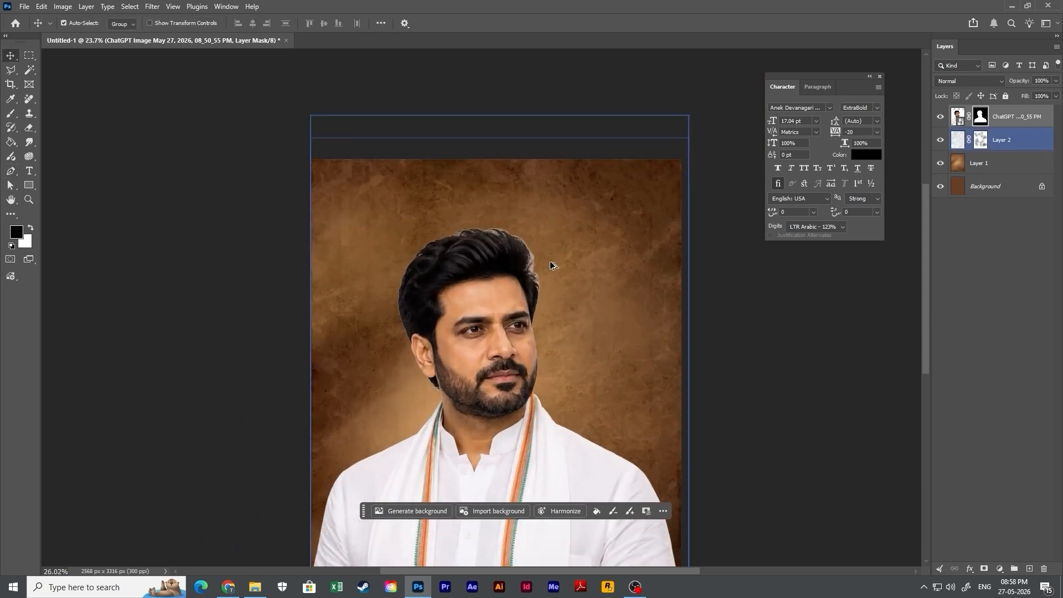
Load the path around the hair's outer fringe as a selection, fill it with black on the portrait's mask, and deselect.
key(p)
scroll(531, 323, up, 2)
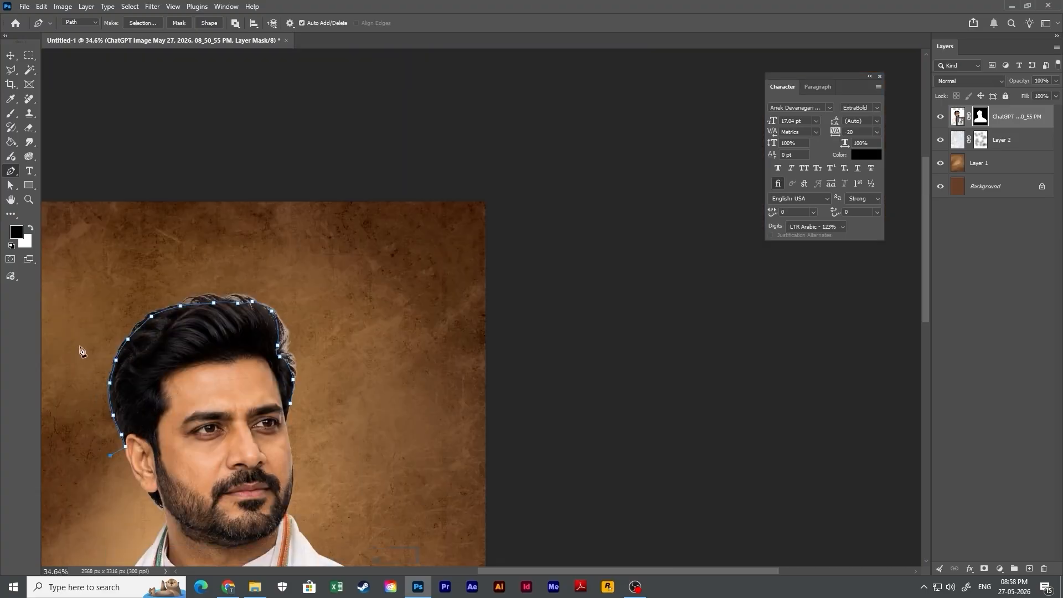
key(ctrl+Return)
key(ctrl+BackSpace)
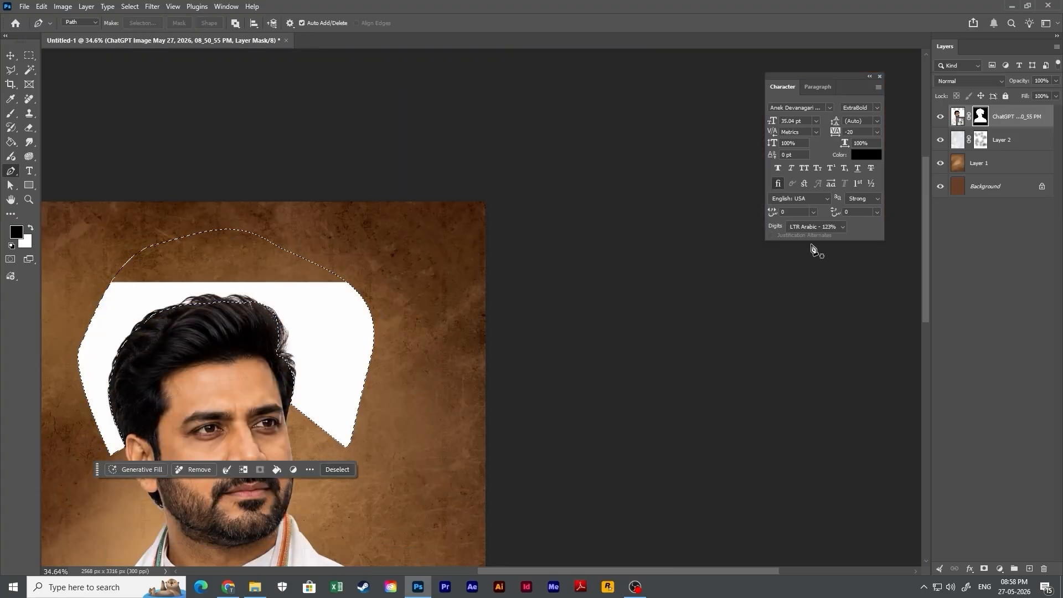
key(alt+BackSpace)
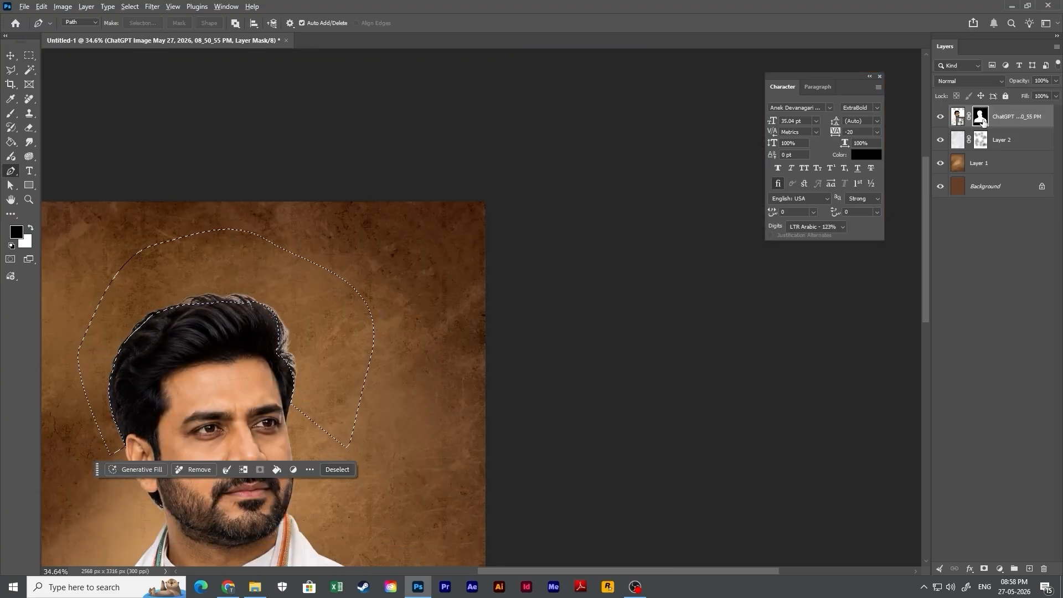
key(ctrl+d)
Enlarge the cut-out portrait and reposition it so one shoulder runs off the canvas edge.
key(v)
click(447, 314)
scroll(446, 310, down, 4)
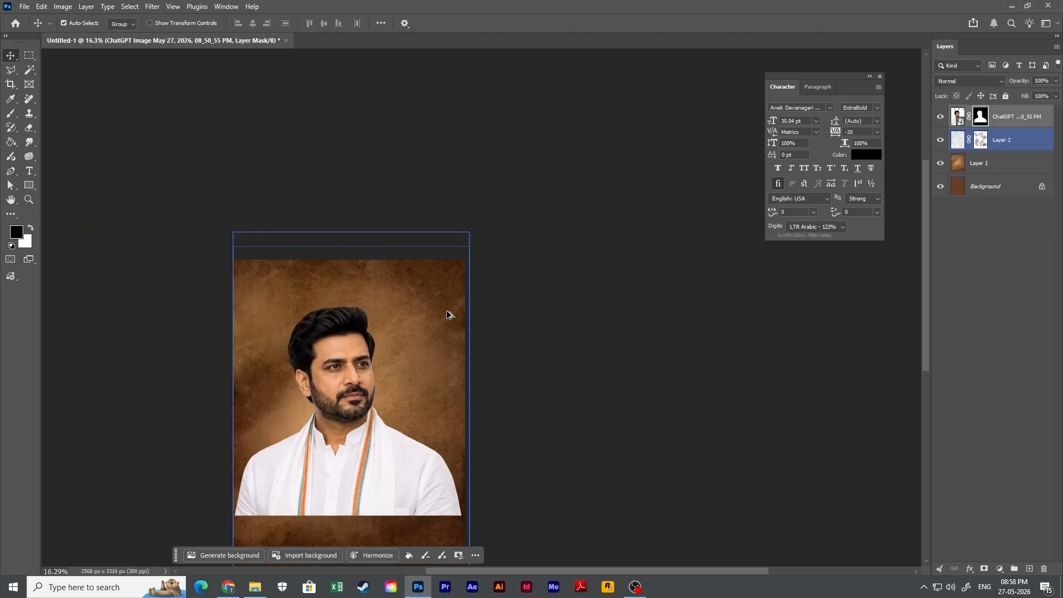
click(348, 393)
key(ctrl+t)
drag(473, 373, 383, 381)
key(Return)
scroll(384, 387, up, 2)
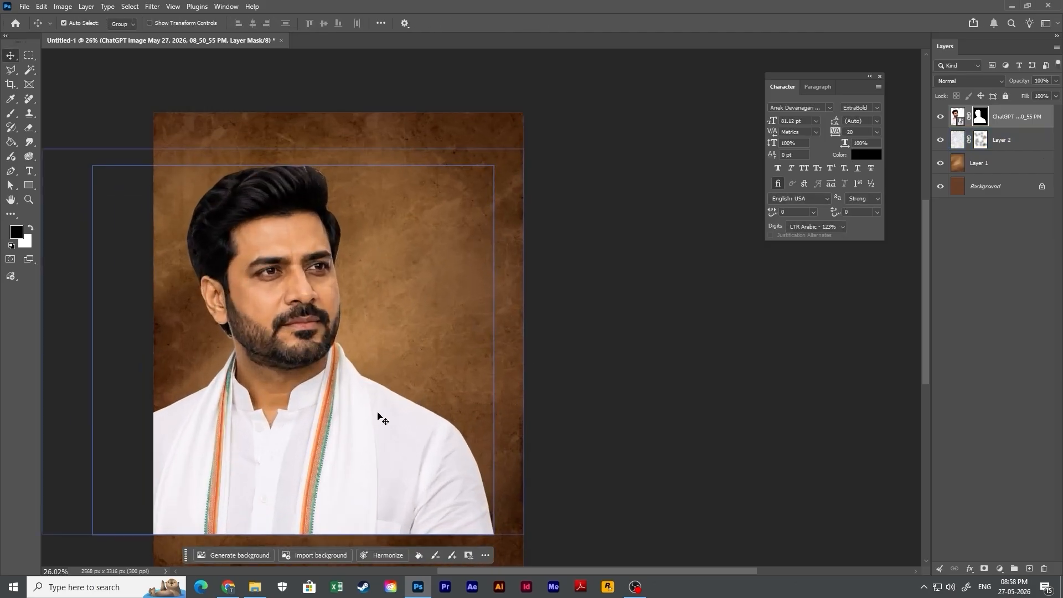
drag(382, 420, 409, 373)
click(289, 288)
scroll(289, 288, up, 3)
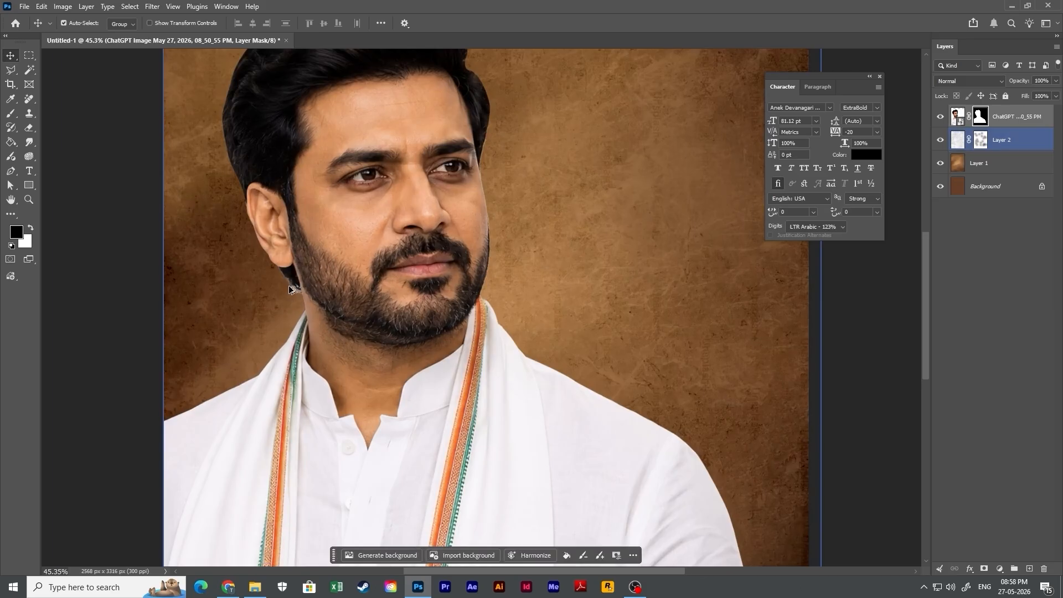
scroll(288, 285, down, 2)
scroll(463, 442, down, 2)
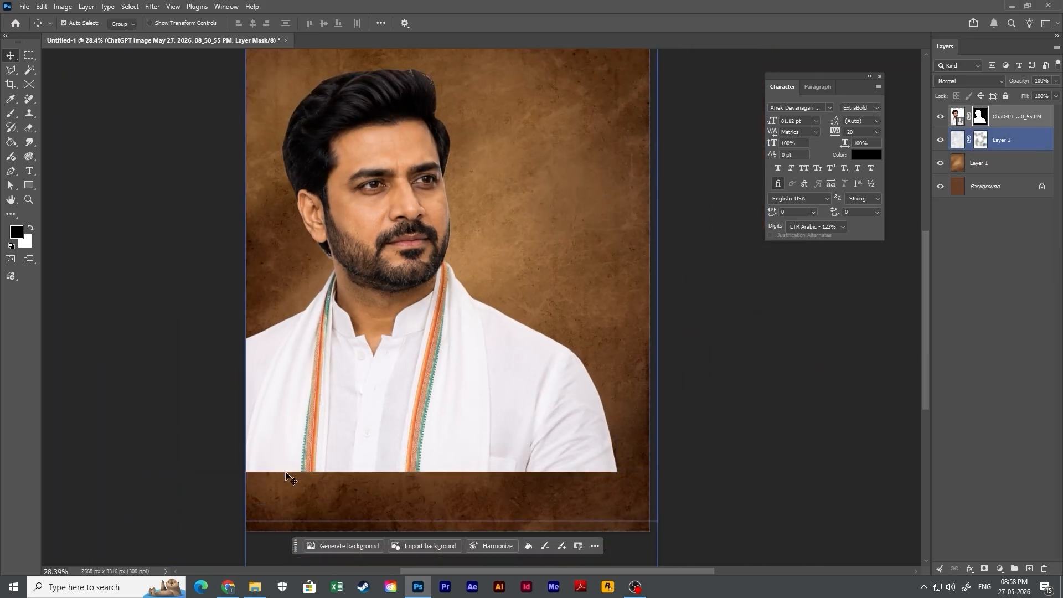
Draw a closed Pen path around the lower shirt and the empty strip below it, and convert it to a selection.
click(852, 338)
scroll(641, 419, down, 1)
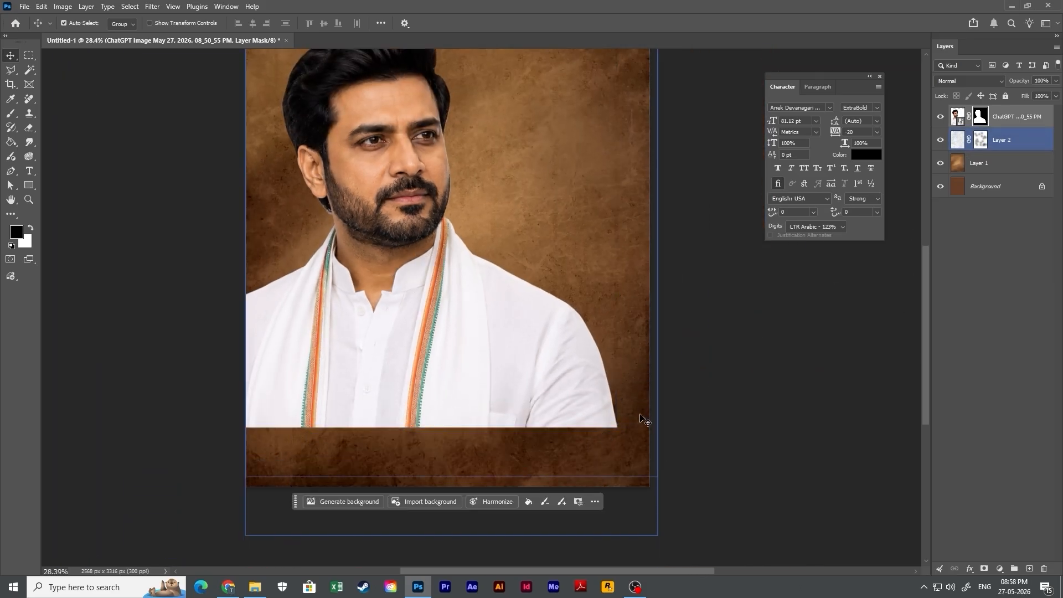
key(p)
click(613, 410)
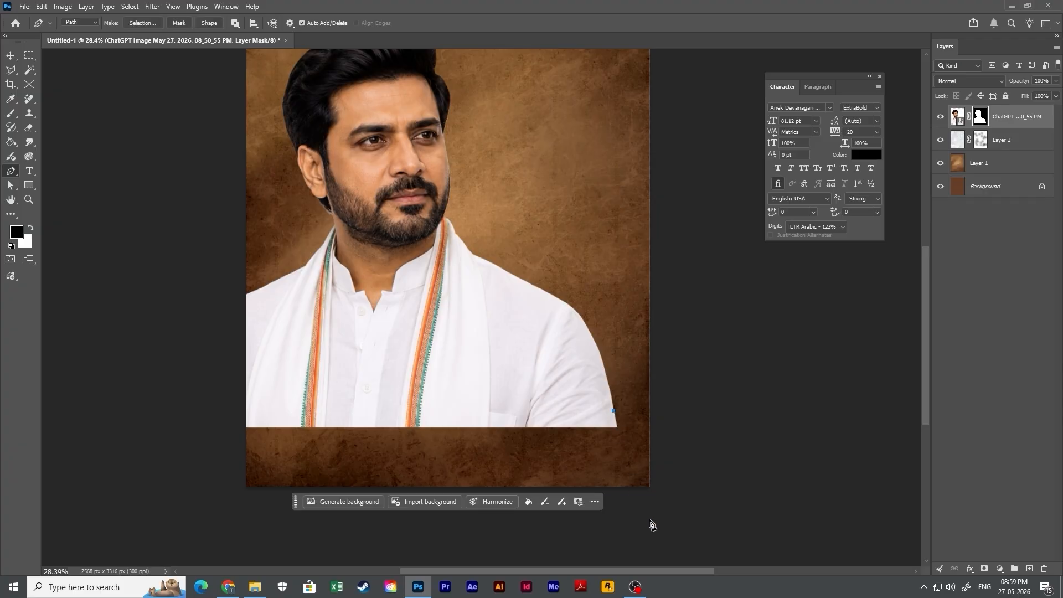
click(200, 526)
click(184, 448)
click(232, 358)
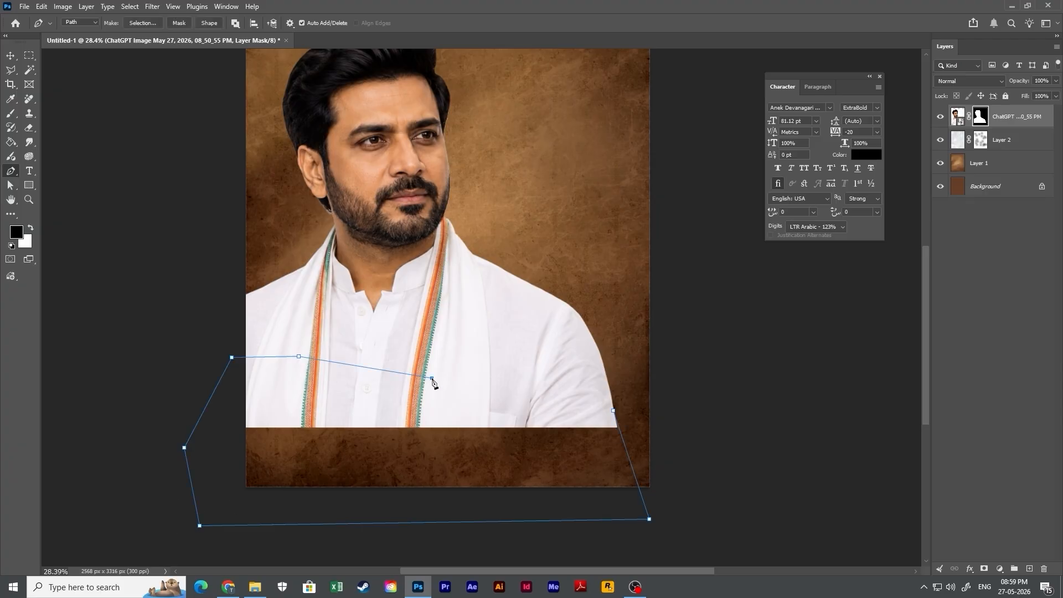
click(495, 380)
click(613, 410)
key(ctrl+Return)
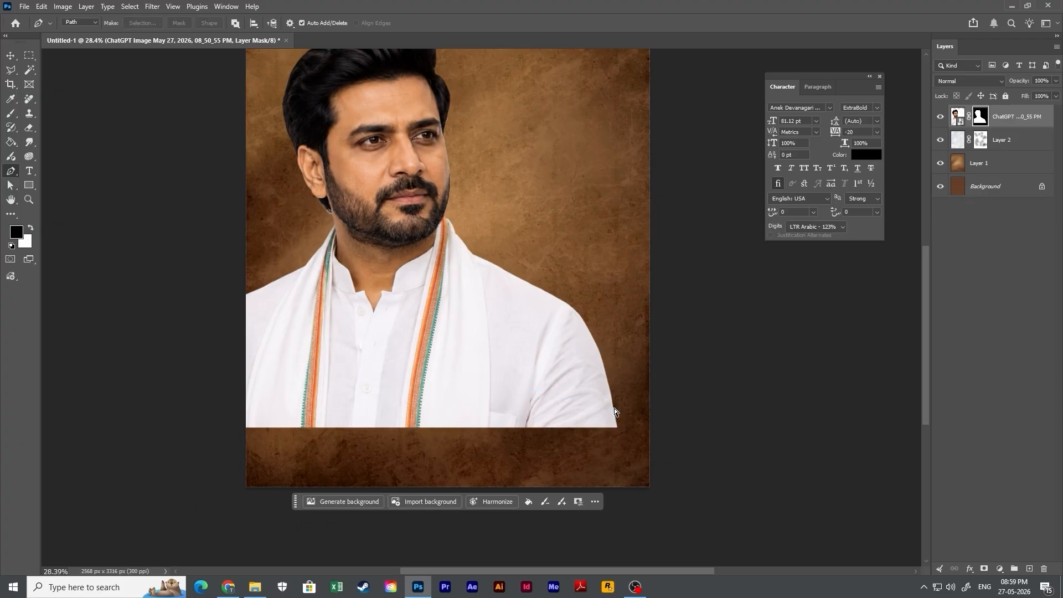
Extend the shirt to the canvas's lower edge using Generative Fill with an empty prompt, and move the variation options clear of the portrait.
click(338, 540)
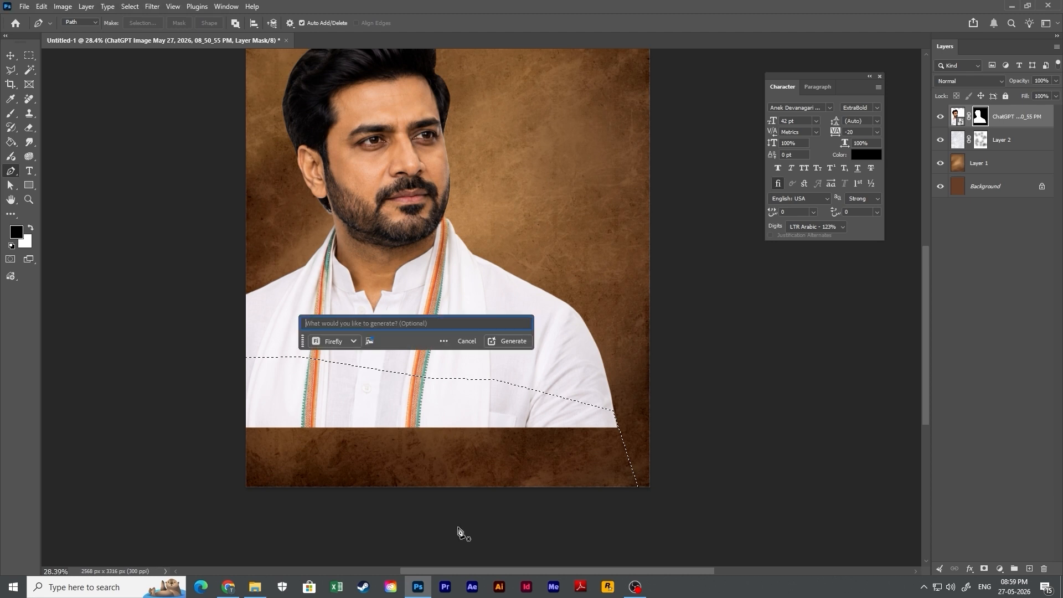
click(515, 342)
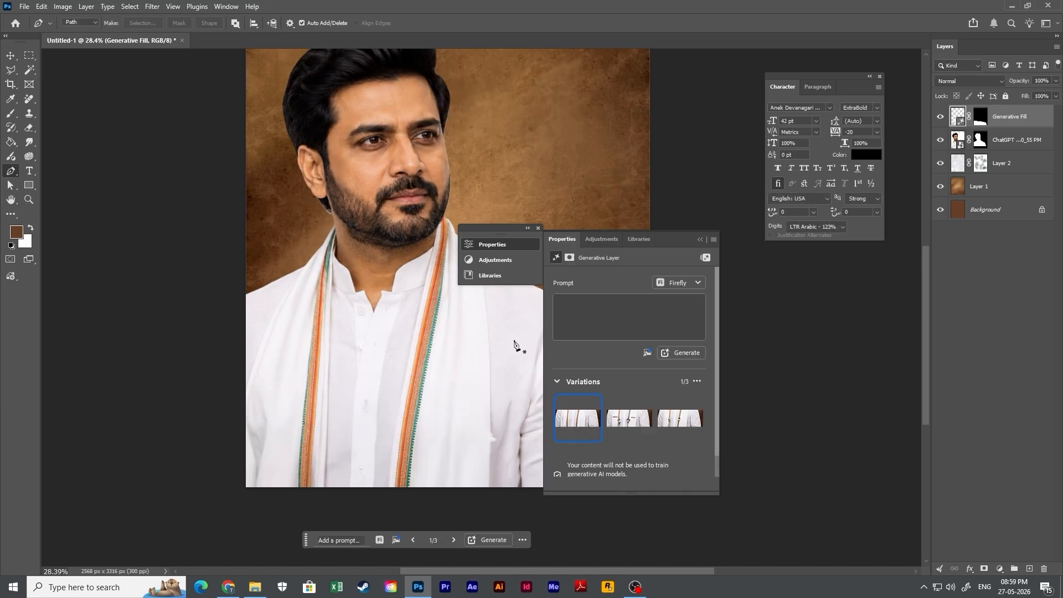
drag(669, 241, 780, 272)
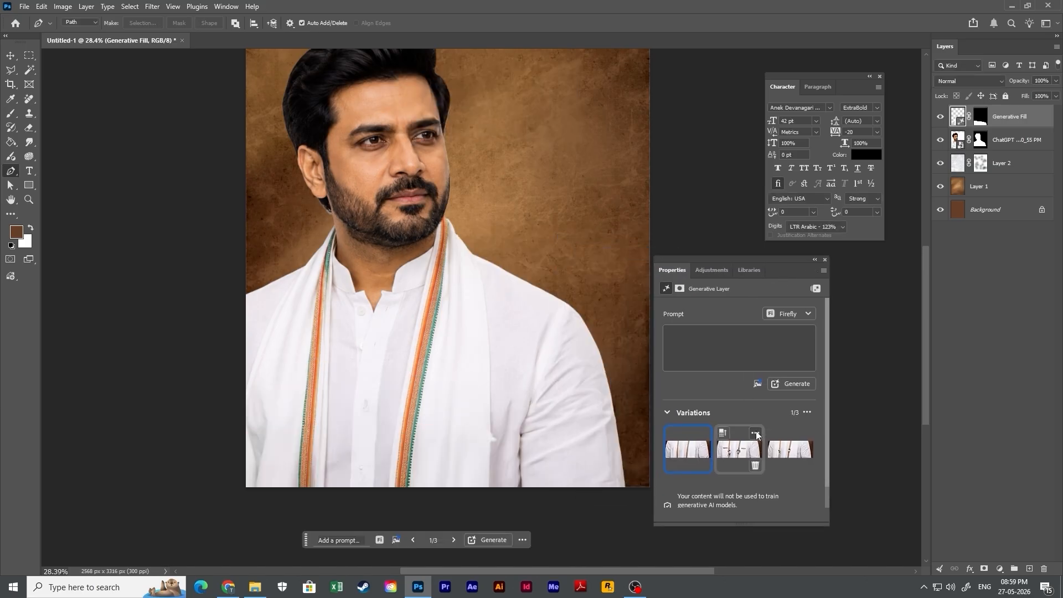
Compare the generated shirt variations, settle on the first one, and collapse the variation options.
click(739, 449)
click(790, 450)
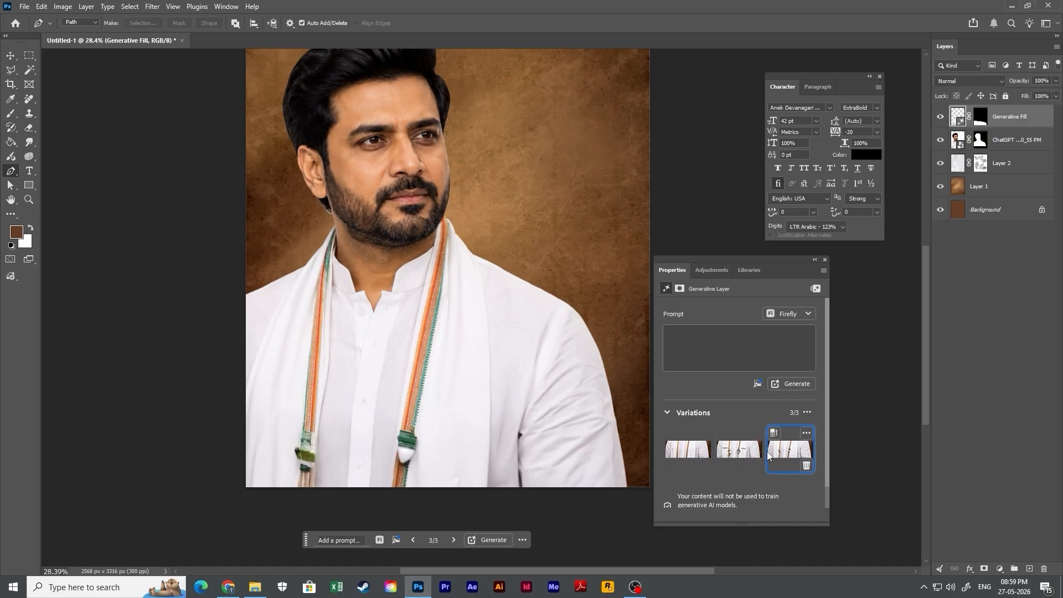
click(678, 461)
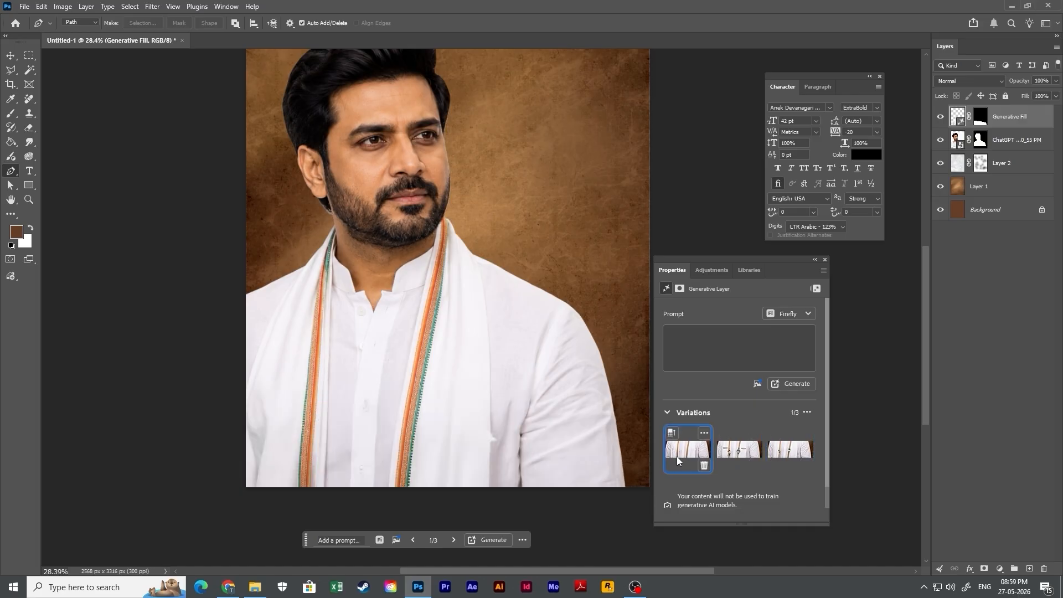
click(815, 260)
Trace the leftover light fringe along the hair's upper edge on the portrait layer with the Pen tool.
scroll(321, 177, up, 5)
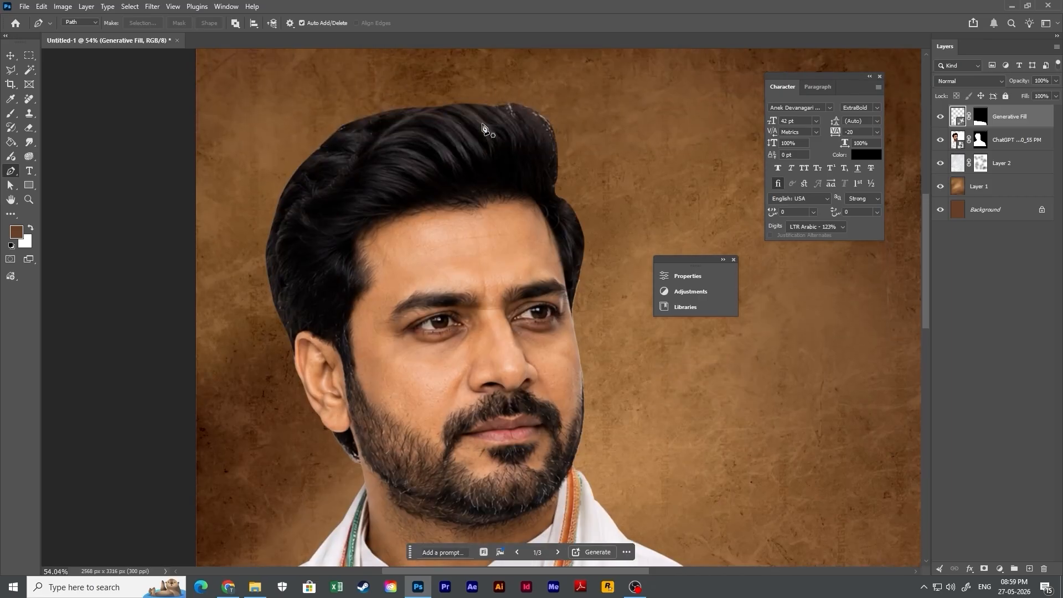
scroll(483, 129, up, 5)
click(492, 93)
click(519, 117)
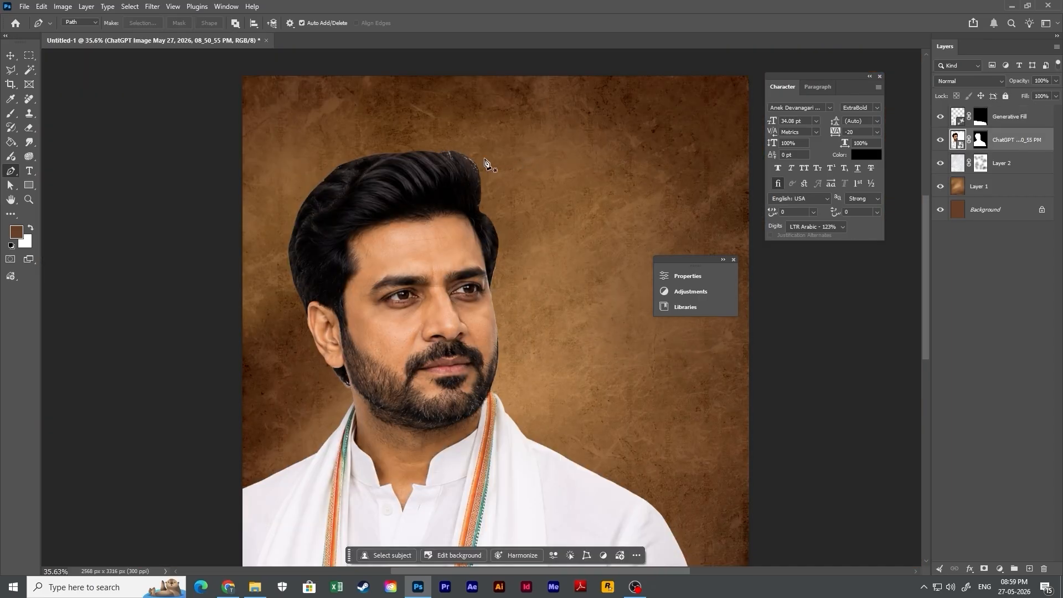
scroll(484, 161, up, 4)
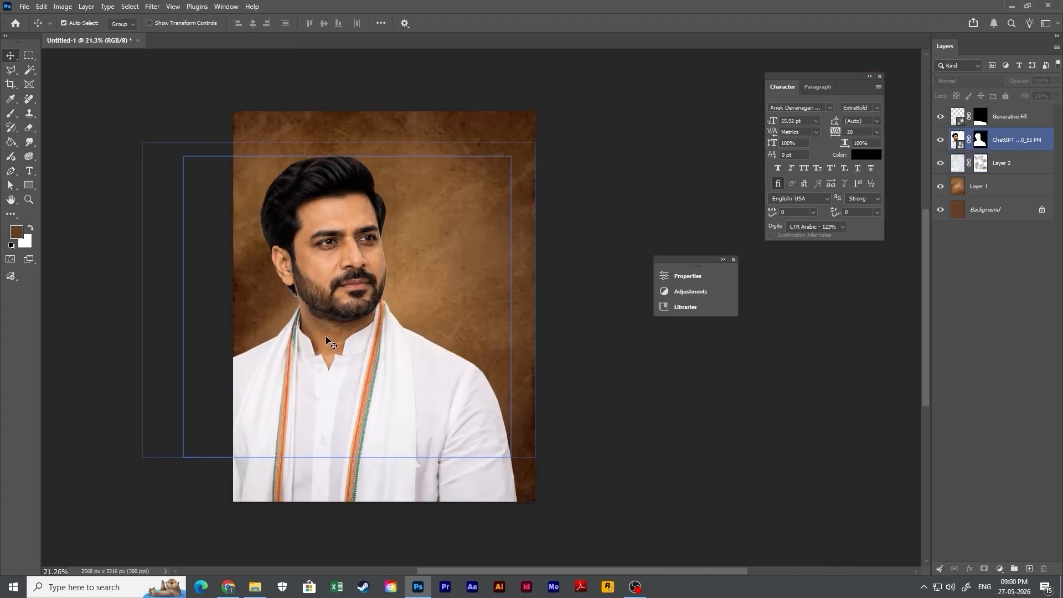
Draw a closed Pen path around the stray hair edge below the ear, load it as a selection, fill the portrait's mask with black, and deselect.
scroll(288, 299, up, 6)
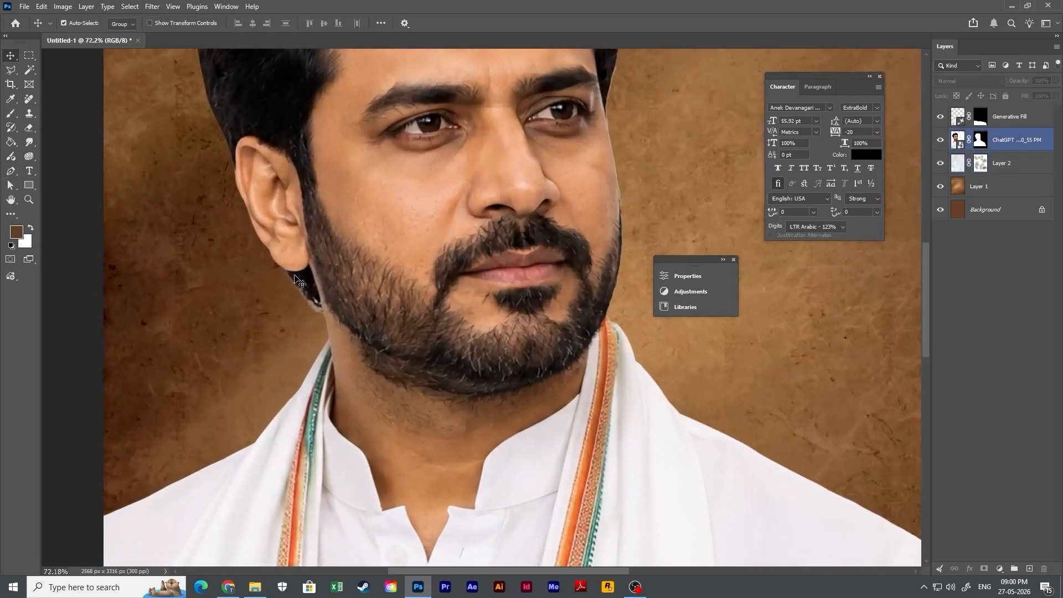
key(p)
scroll(289, 284, up, 2)
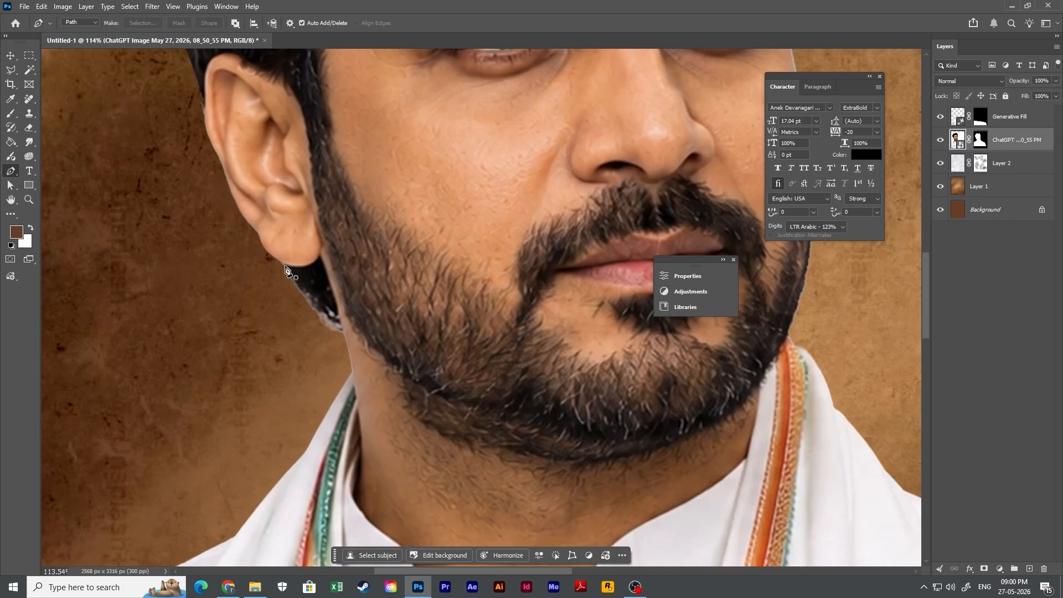
drag(307, 295, 312, 305)
drag(348, 362, 350, 374)
key(ctrl+Return)
click(261, 316)
click(500, 221)
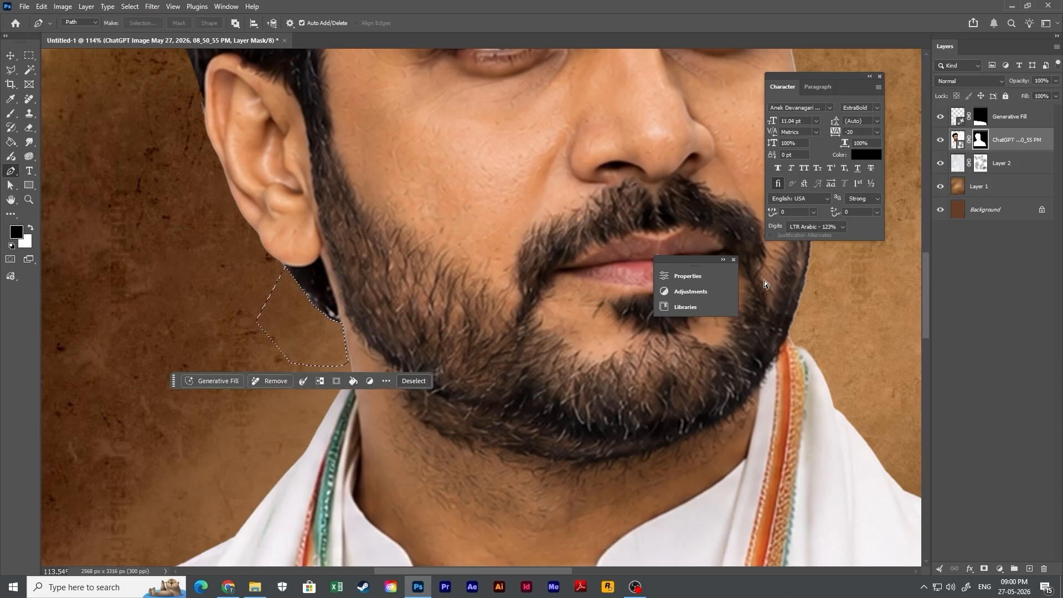
key(ctrl+d)
scroll(323, 277, down, 8)
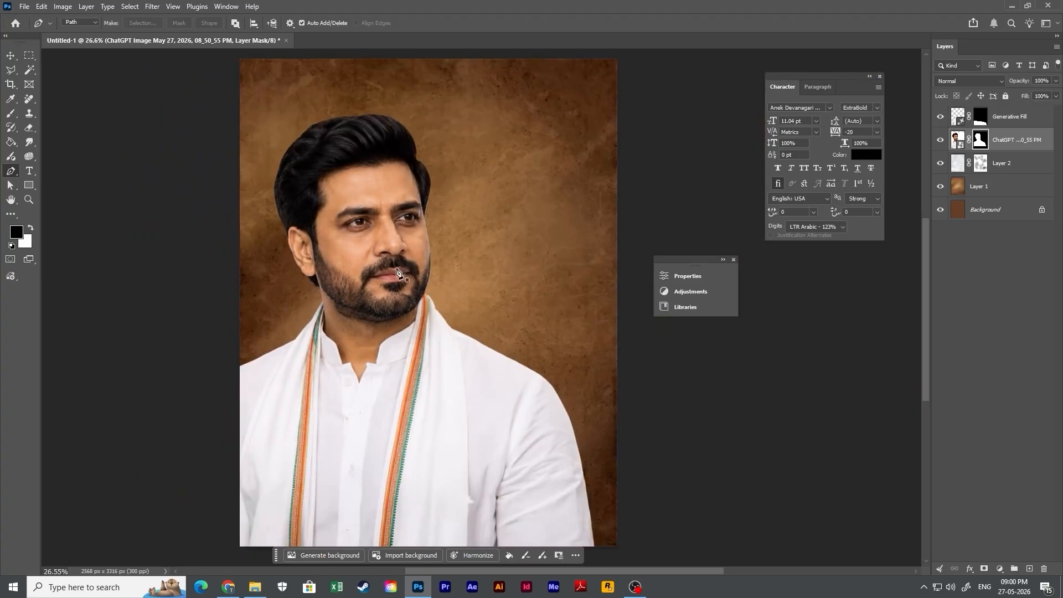
Select the background texture layer (Layer 2), switch to Chrome, and search Google Images for "indian political public".
key(v)
click(563, 147)
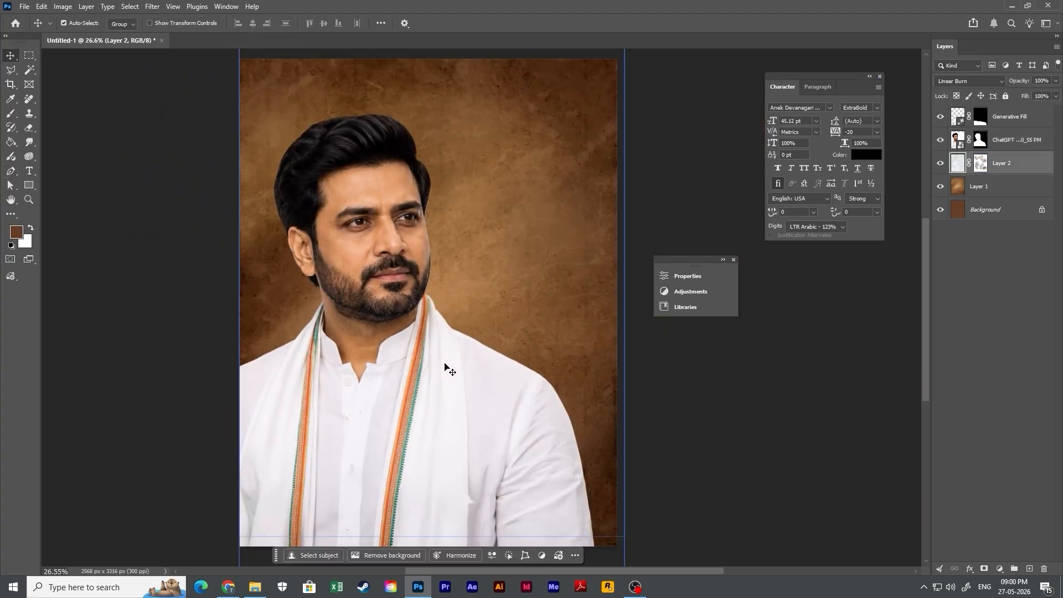
key(alt+Tab)
key(alt+Tab)
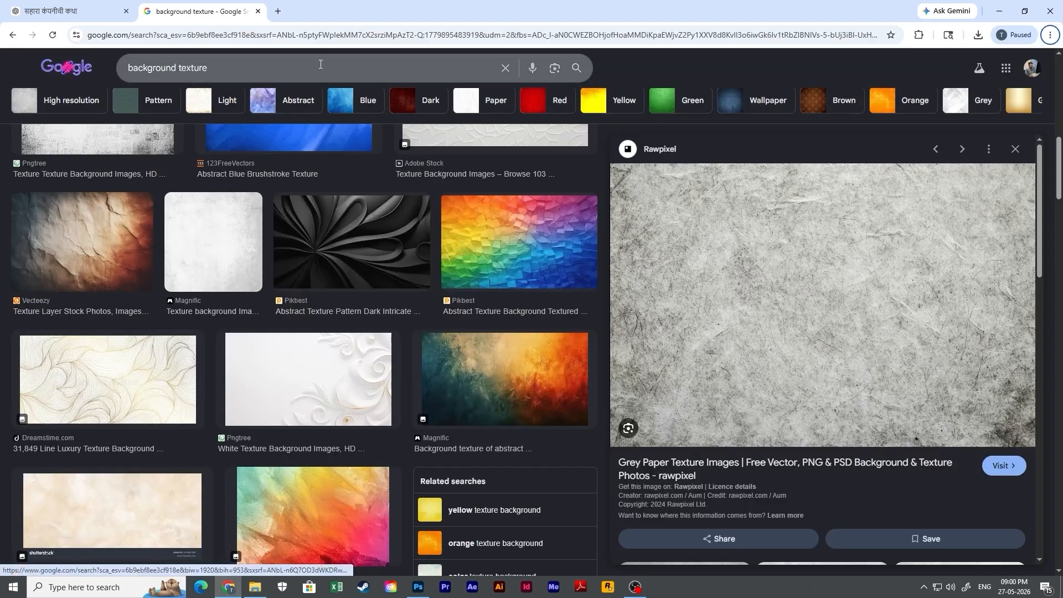
click(336, 40)
text(indian p)
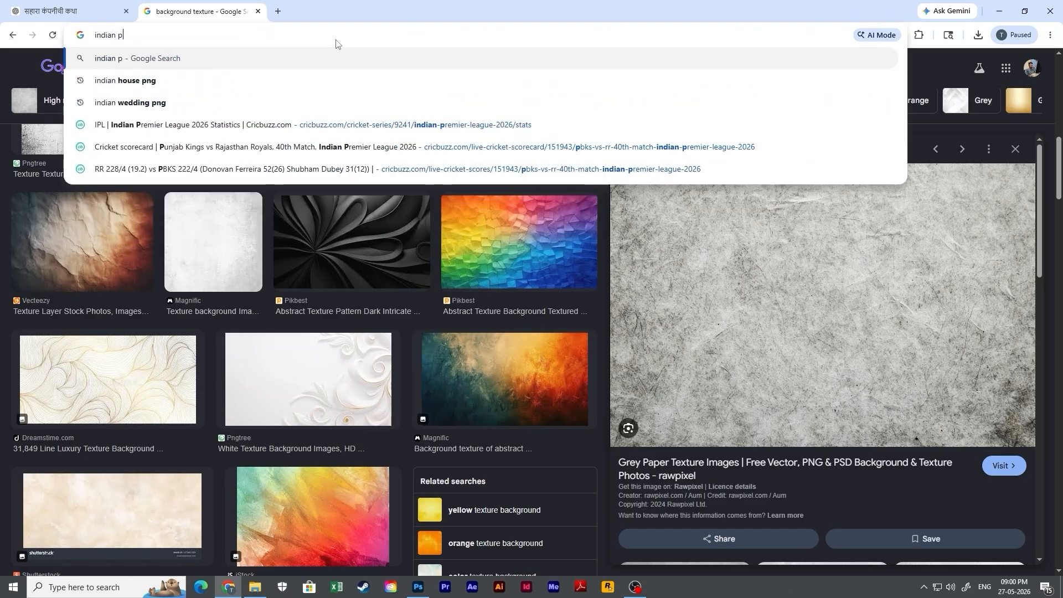
text(olitical )
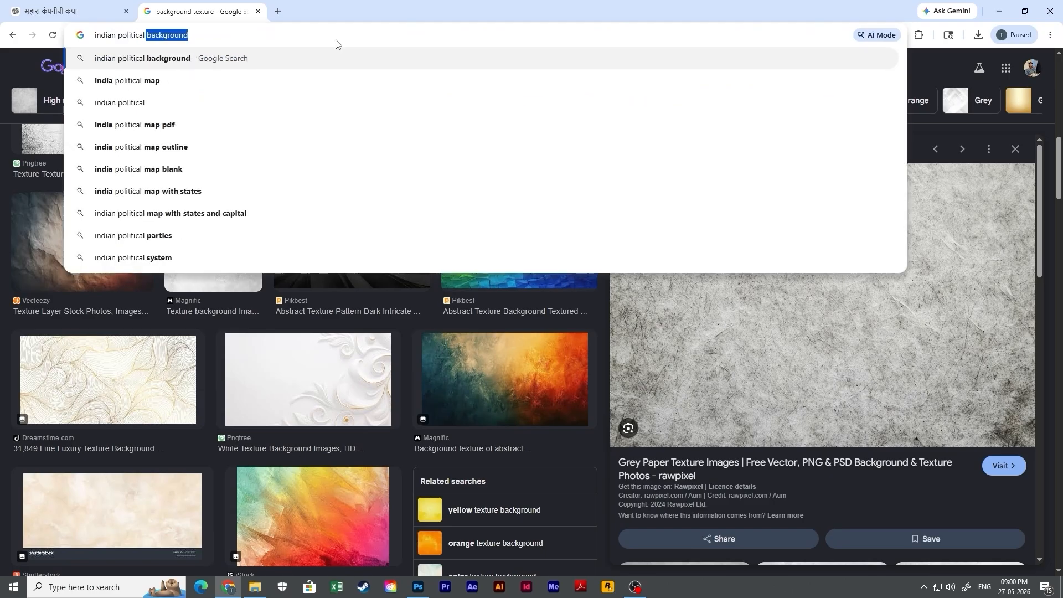
text(pul)
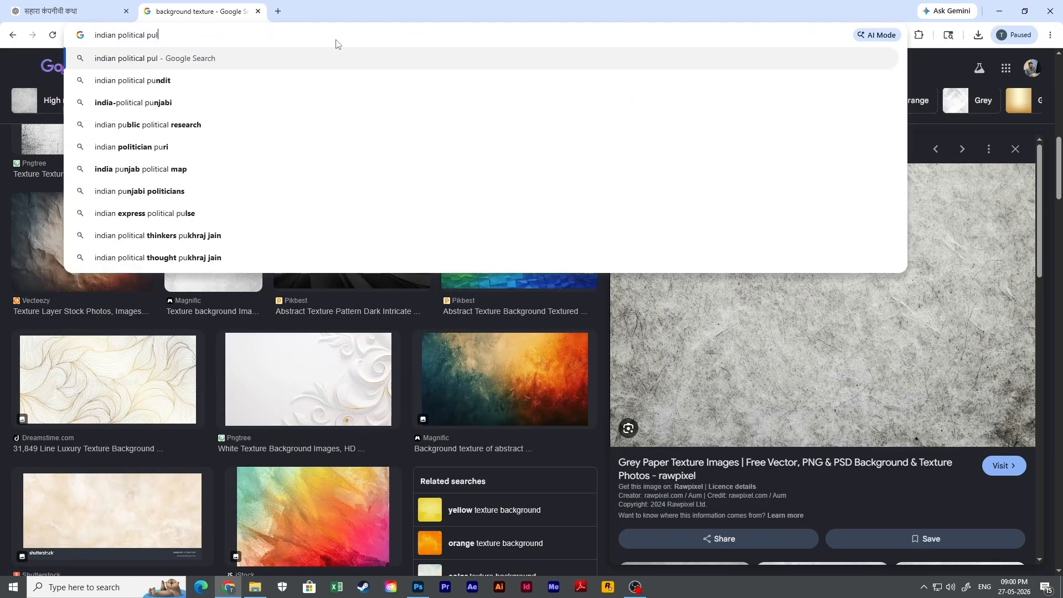
text(blic)
key(Return)
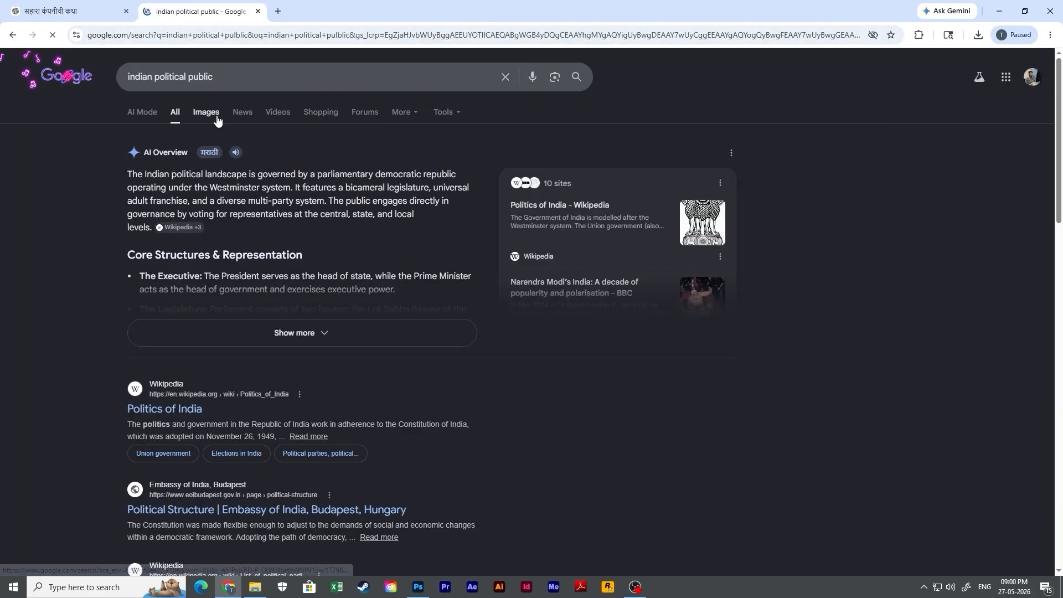
click(217, 117)
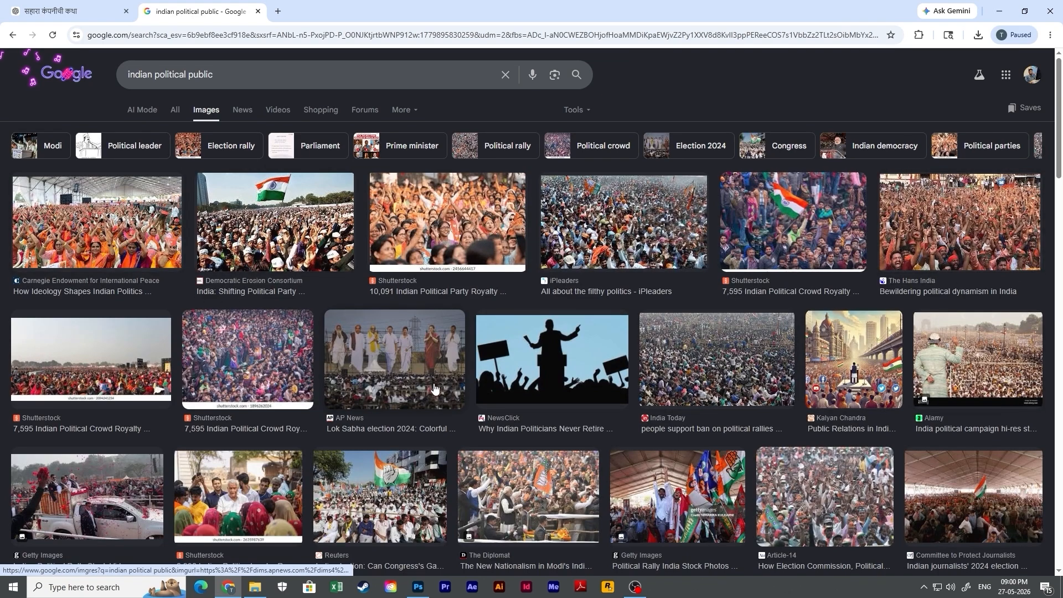
Browse the image results and preview several crowd photos to find one suited to the portrait's background.
scroll(719, 365, down, 4)
scroll(406, 306, down, 4)
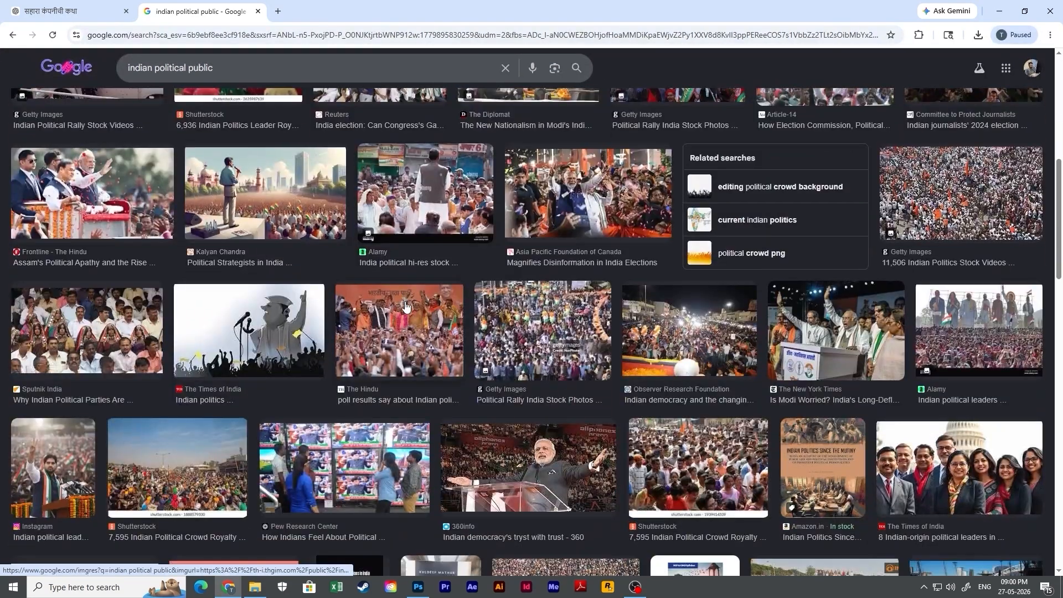
scroll(969, 243, down, 4)
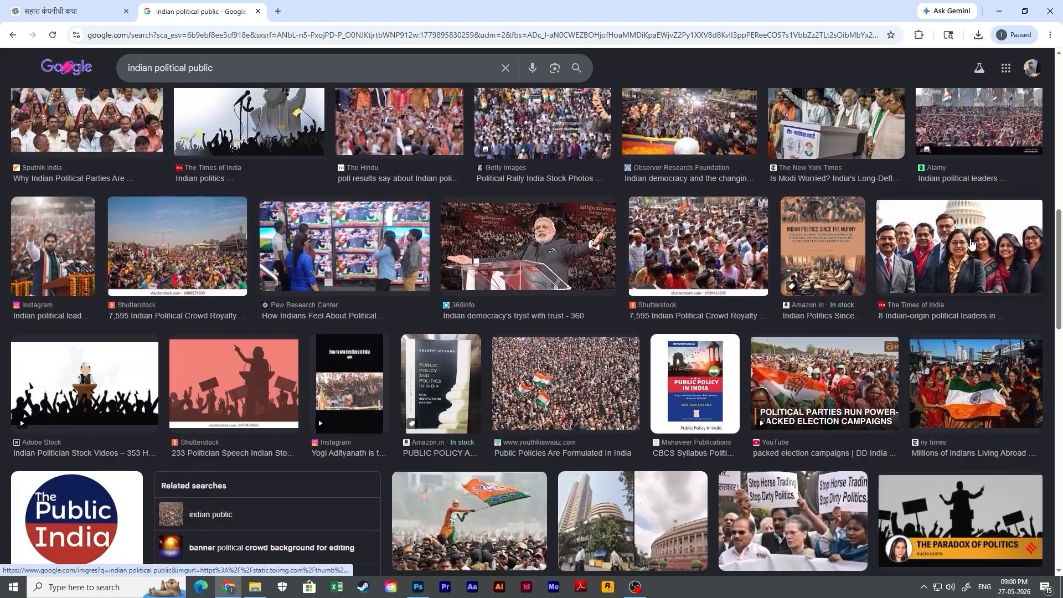
scroll(970, 244, down, 5)
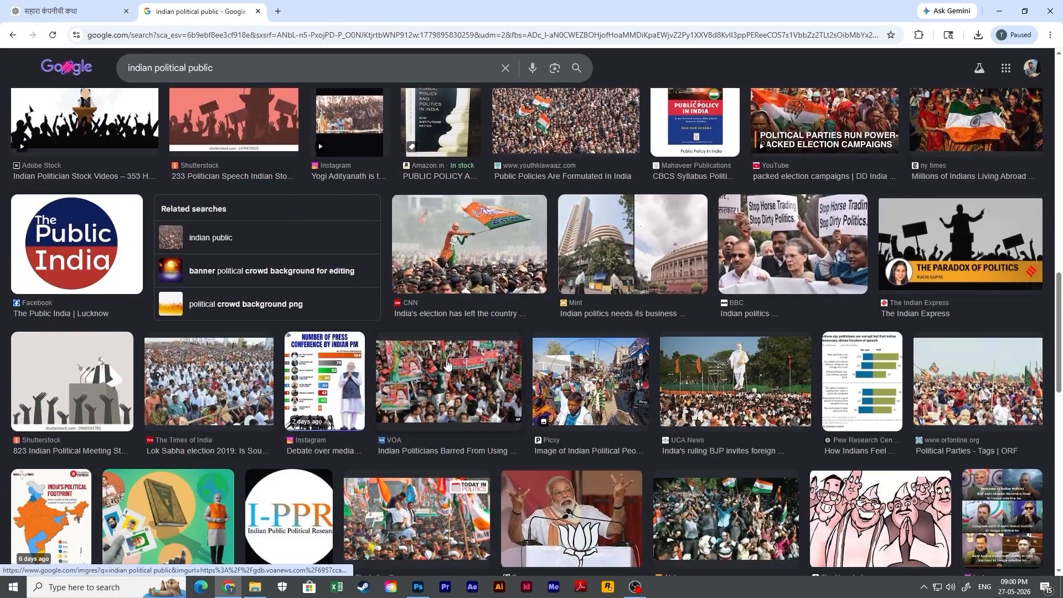
scroll(448, 364, down, 3)
scroll(448, 365, down, 2)
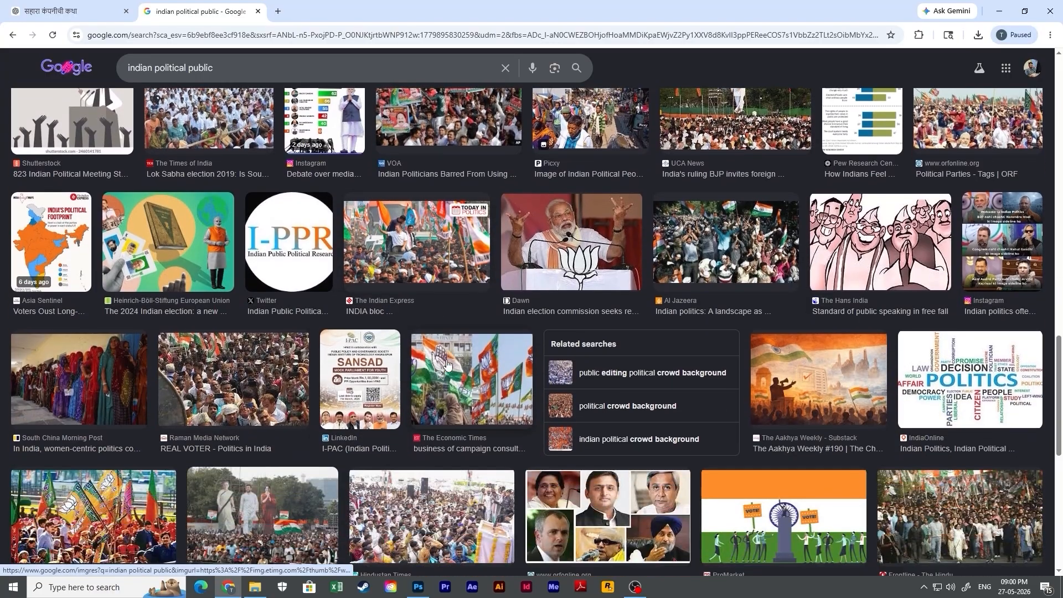
scroll(280, 400, down, 2)
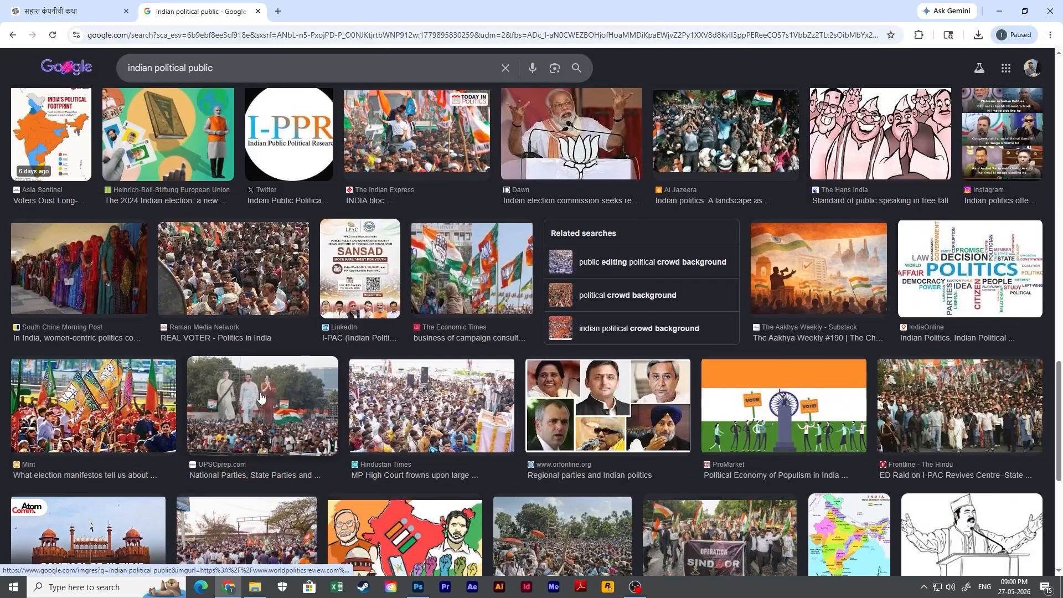
scroll(683, 407, down, 3)
click(992, 249)
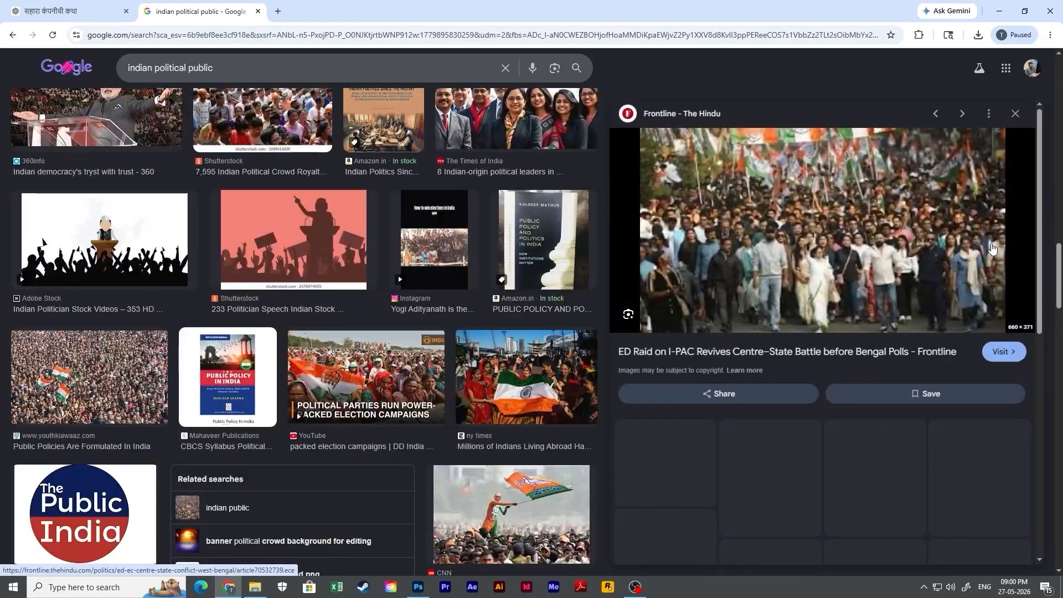
scroll(864, 422, up, 5)
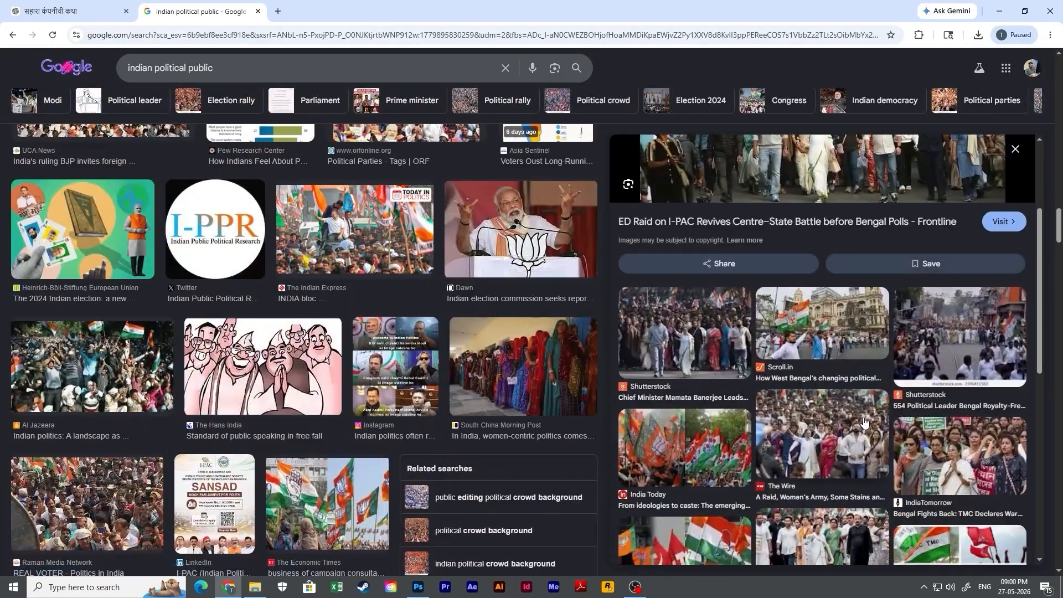
click(864, 422)
scroll(436, 375, up, 5)
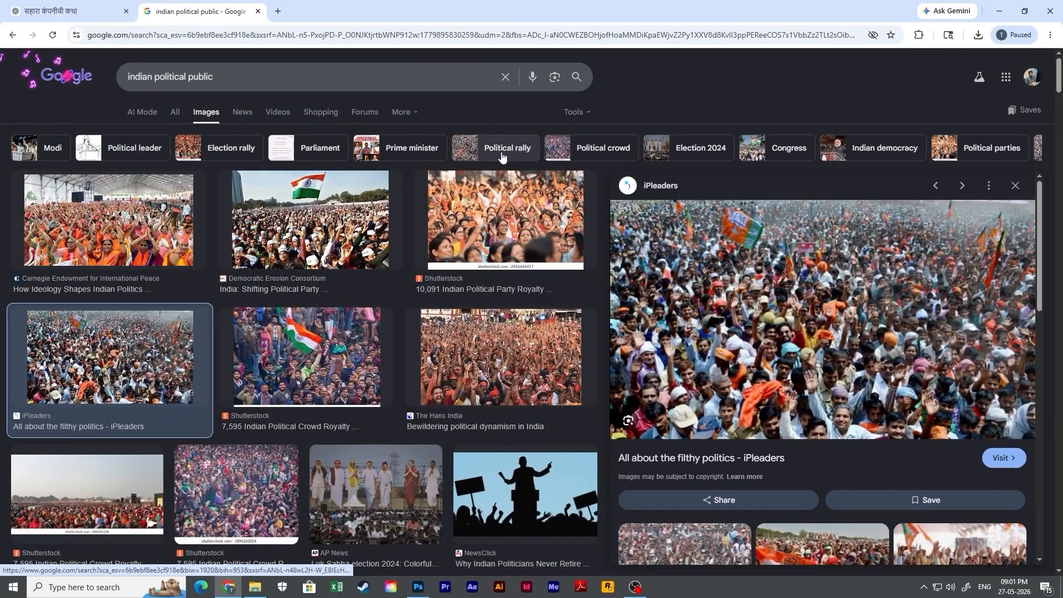
Filter the image results to Large size and preview the Carnegie Endowment photo of the rally crowd under a tent.
click(574, 112)
mouse_move(571, 136)
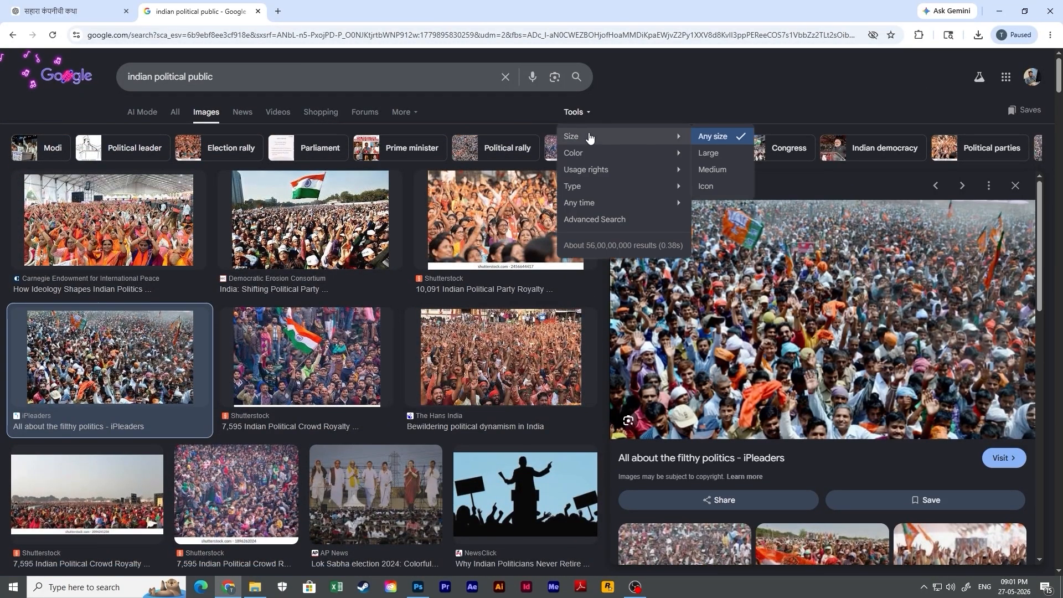
click(714, 153)
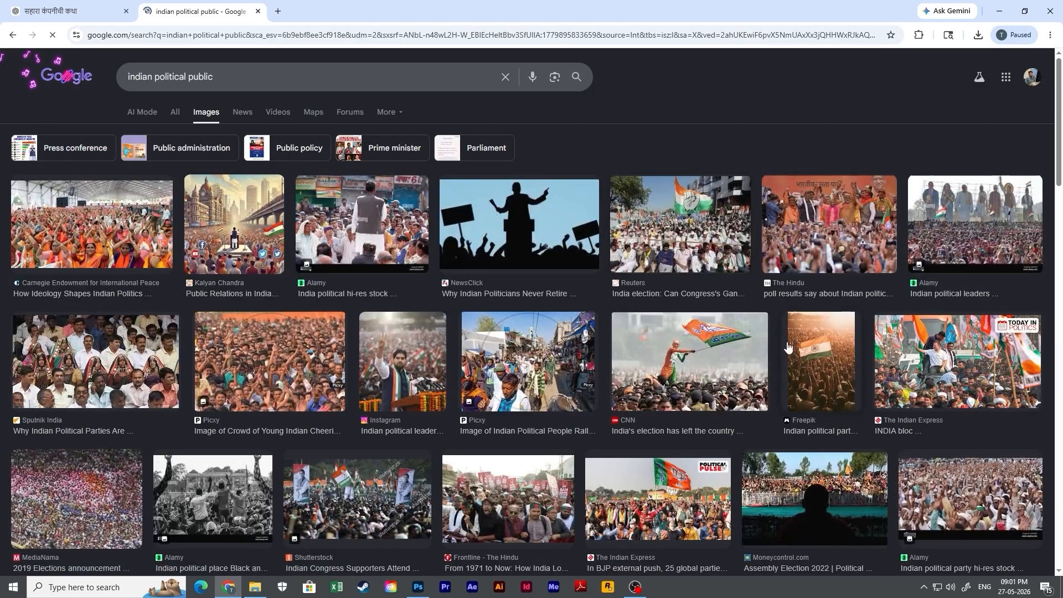
click(116, 233)
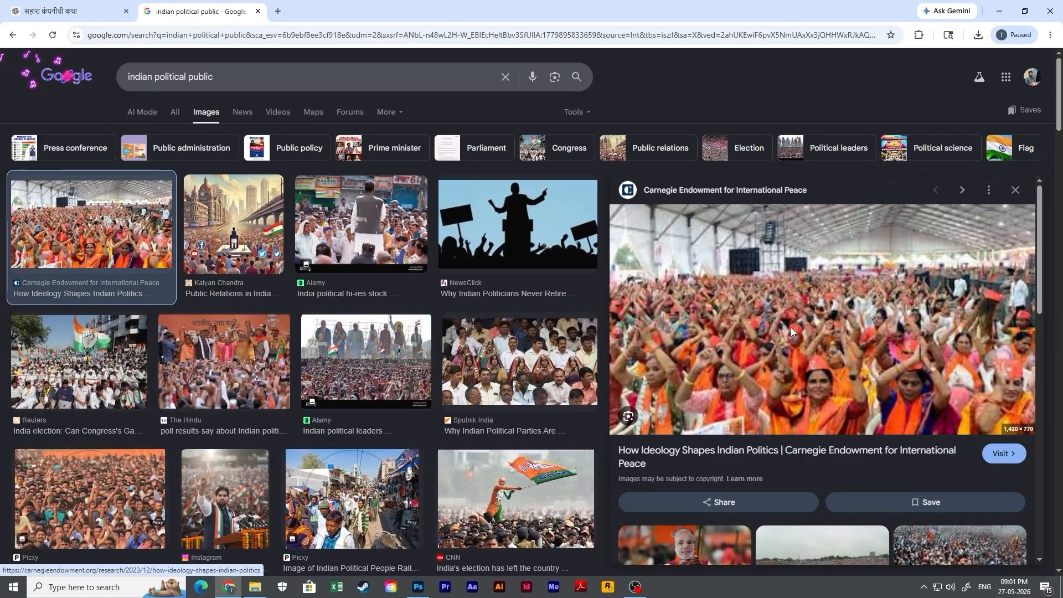
click(792, 330)
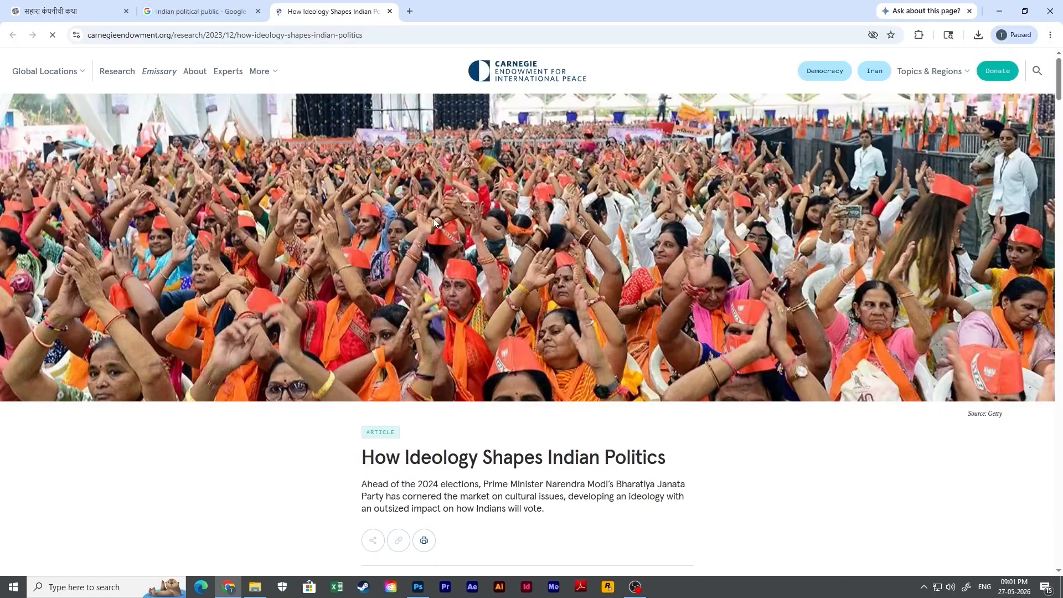
click(201, 12)
Copy the previewed rally crowd photo and paste it into the Photoshop document behind the portrait.
right_click(792, 293)
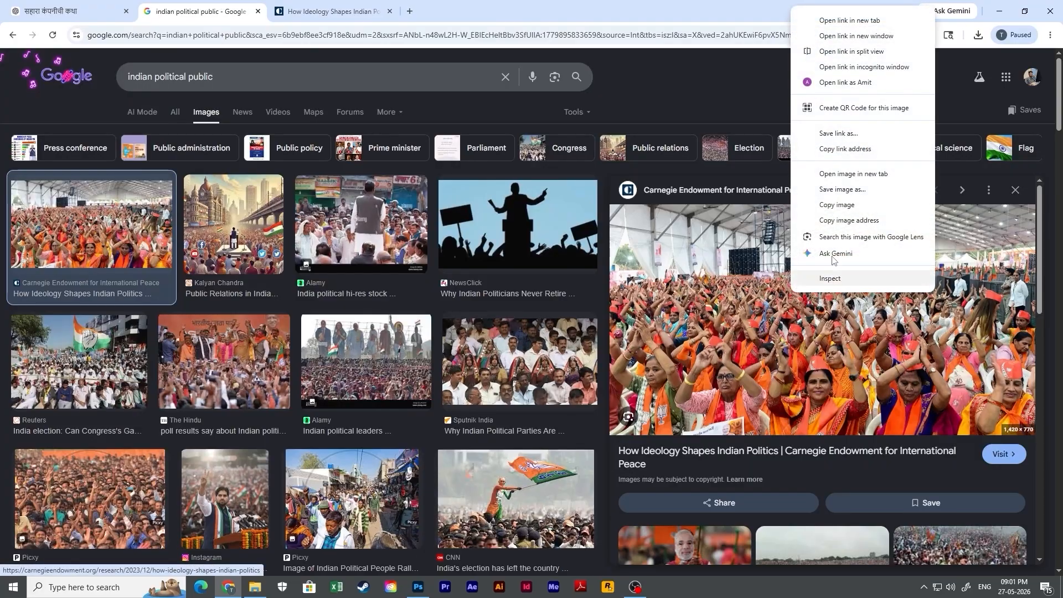
click(838, 205)
key(alt+Tab)
key(ctrl+v)
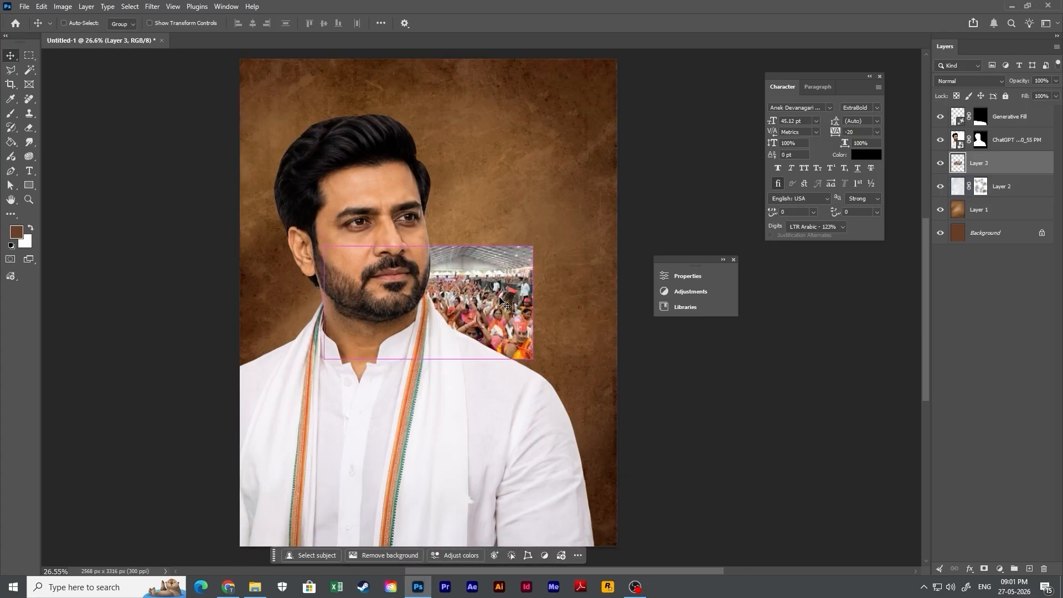
Scale the pasted crowd photo to about 205% so it spans the canvas width behind the man.
key(ctrl+t)
drag(533, 303, 642, 302)
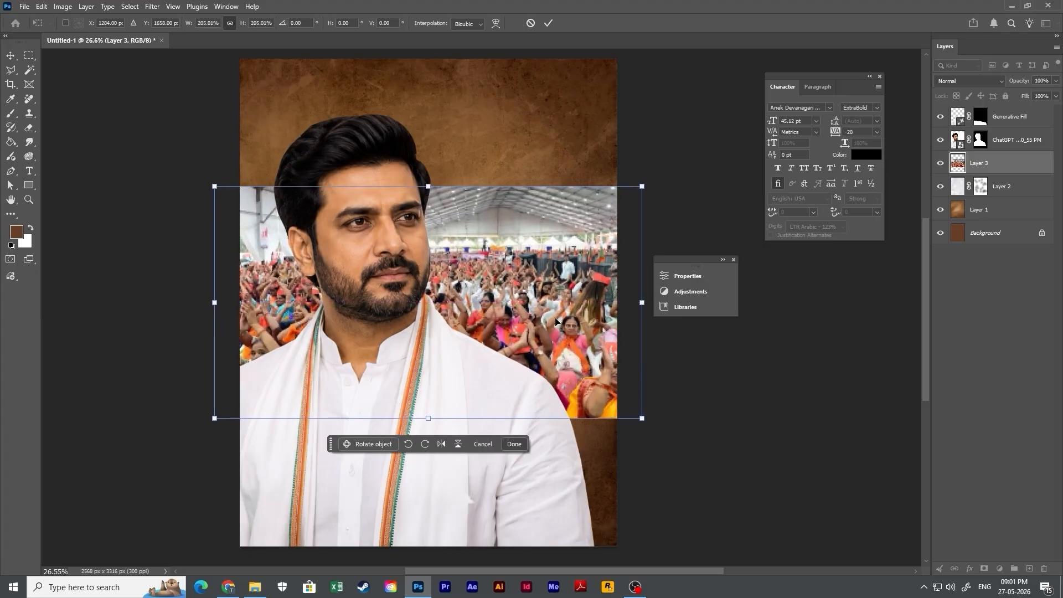
key(Return)
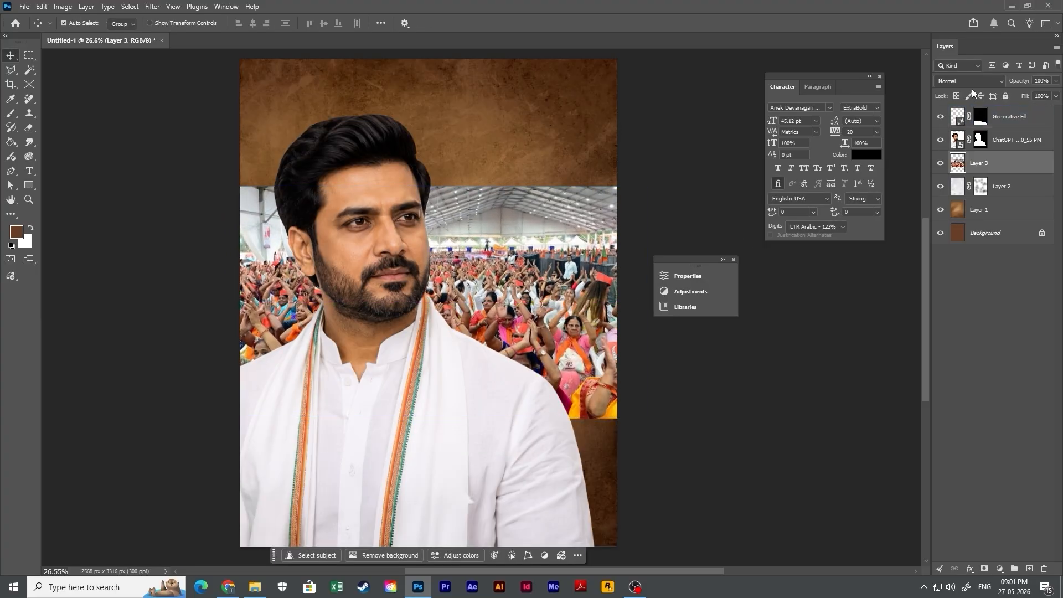
Set the crowd photo's blend mode to Overlay and reposition it behind the man's shoulders.
click(971, 82)
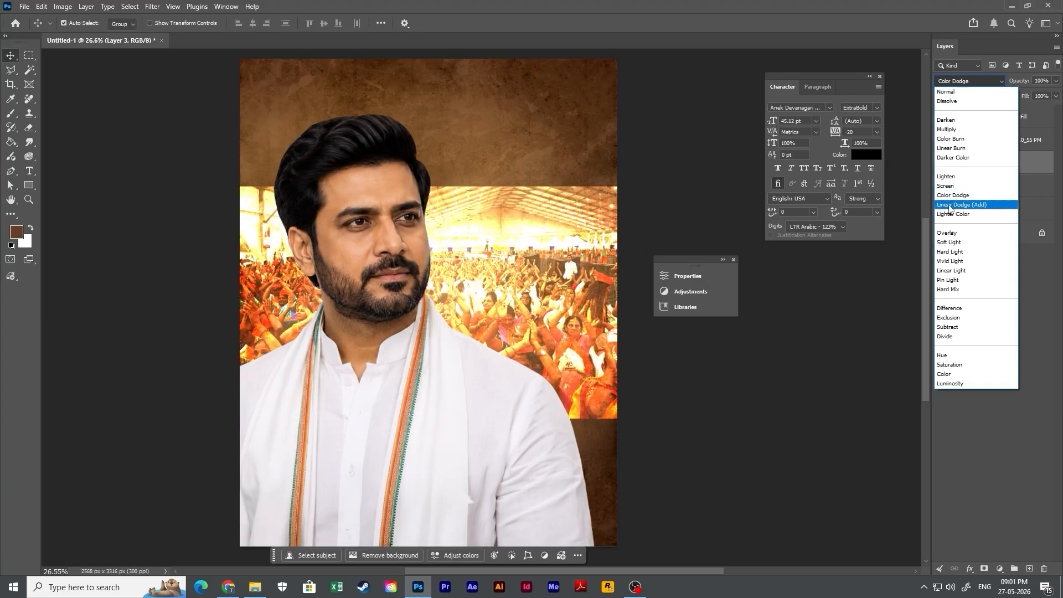
click(949, 235)
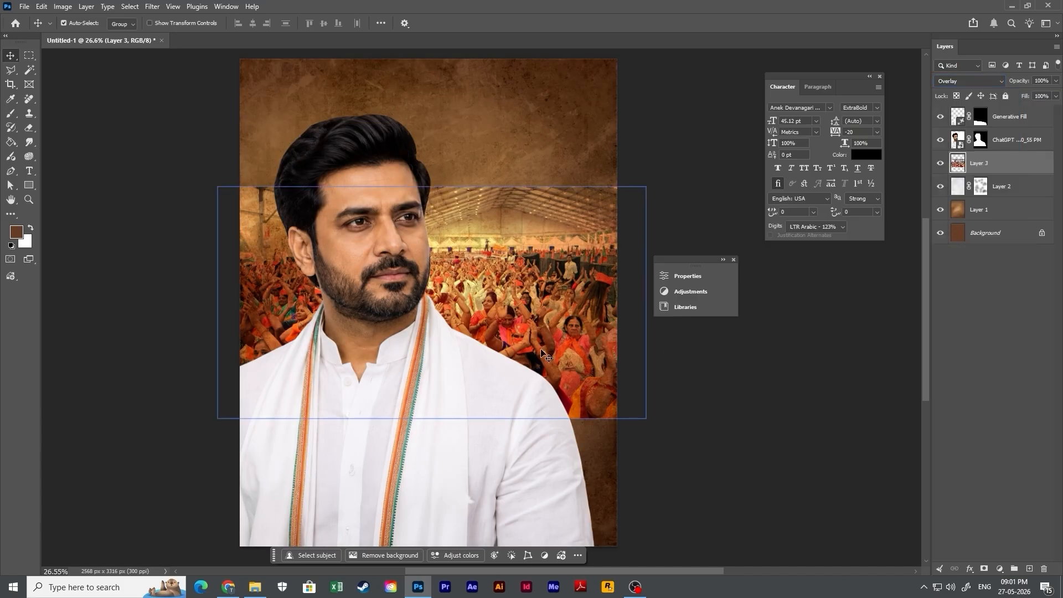
drag(582, 432, 550, 347)
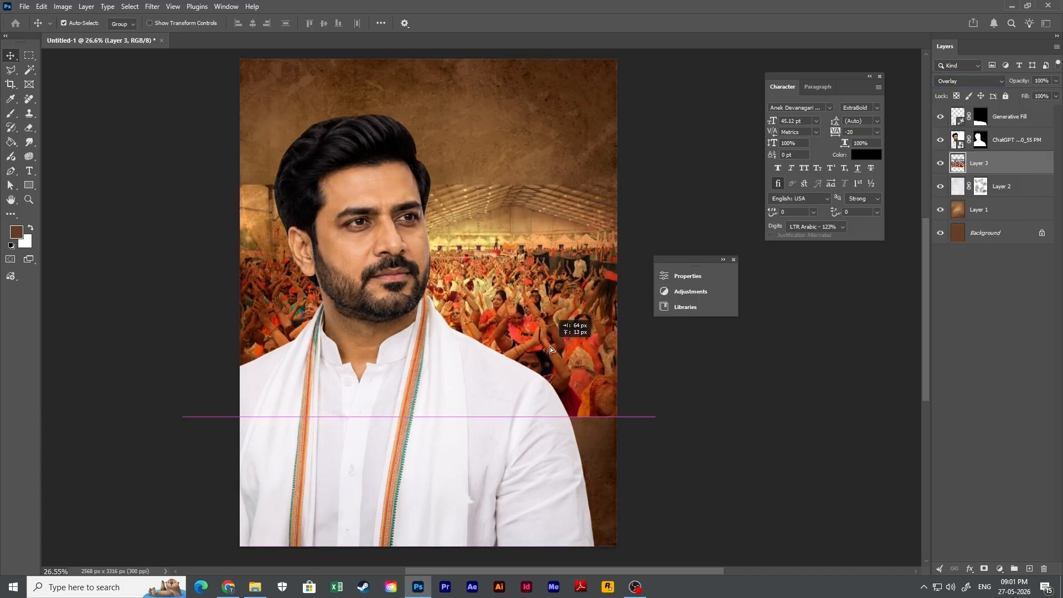
Mask the crowd photo and fade its upper and lower edges with a large soft black brush at 90% opacity.
click(984, 568)
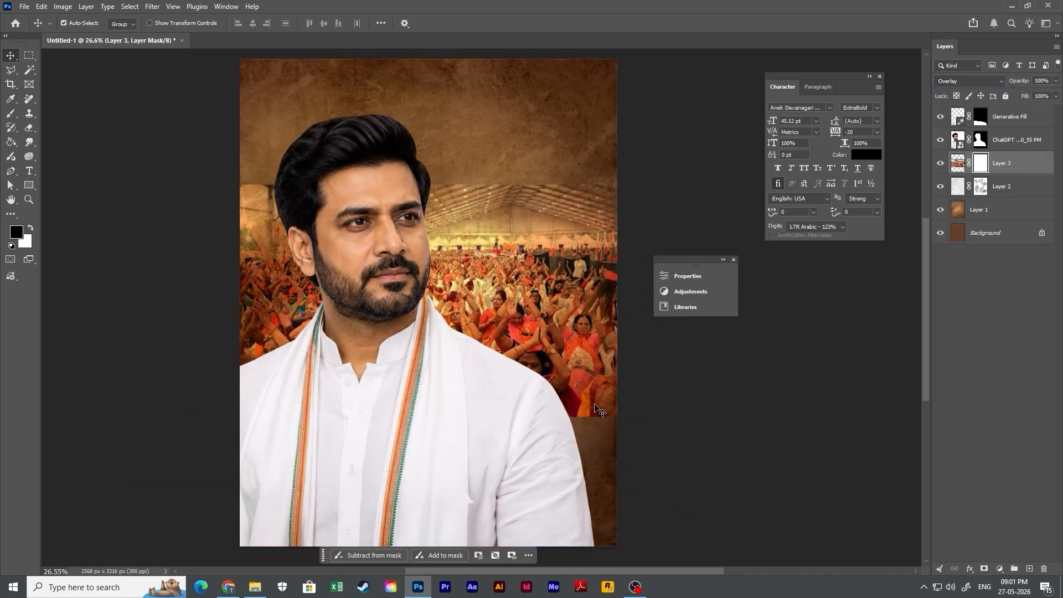
key(b)
key(bracketright)
key(bracketright)
key(bracketright)
key(bracketright)
key(bracketright)
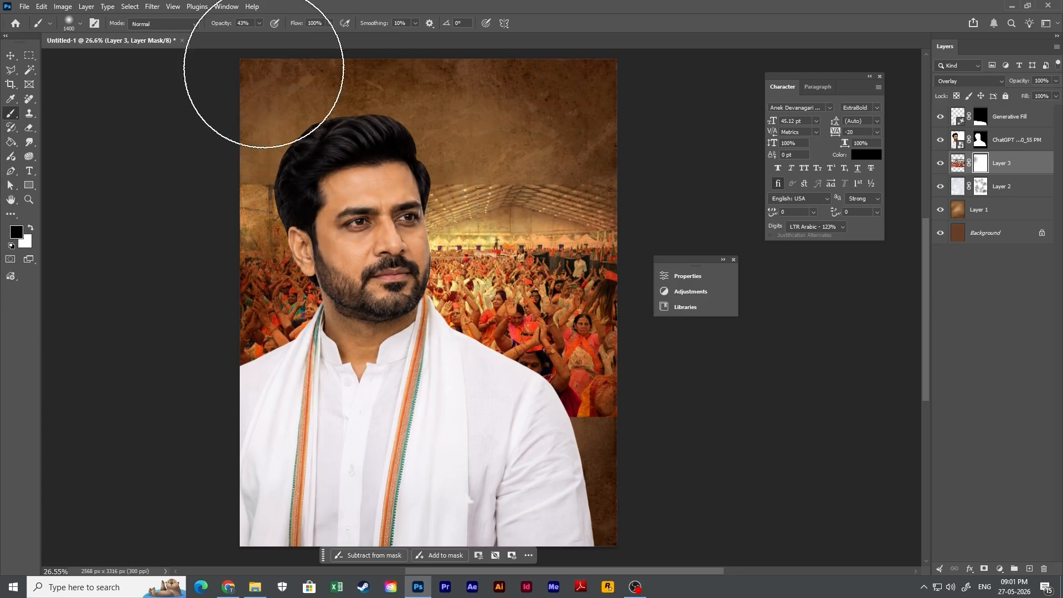
click(258, 23)
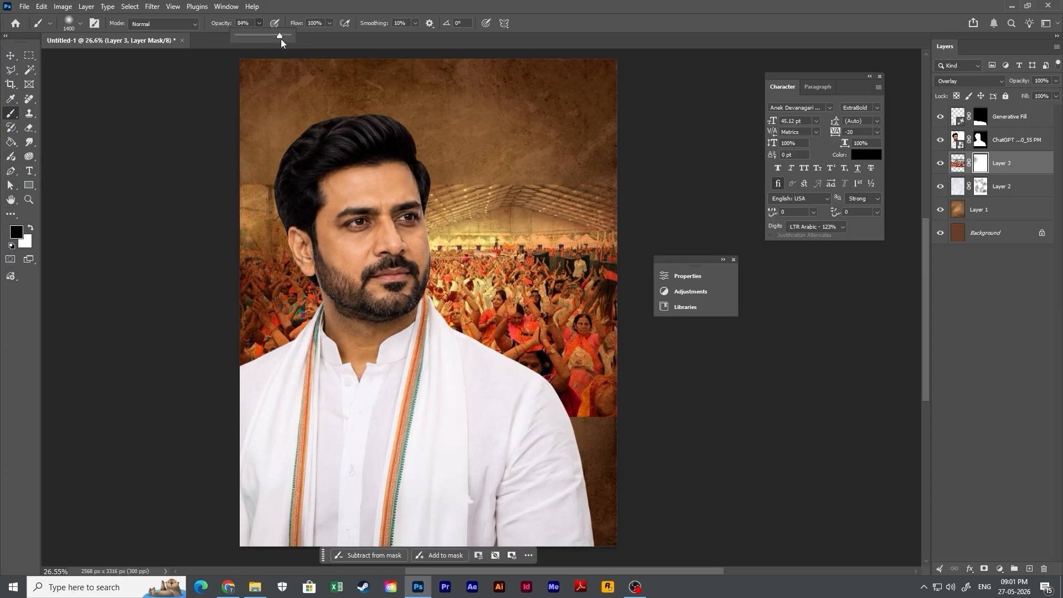
drag(281, 39, 284, 38)
mouse_move(190, 213)
mouse_down()
mouse_move(316, 130)
mouse_move(573, 170)
mouse_up()
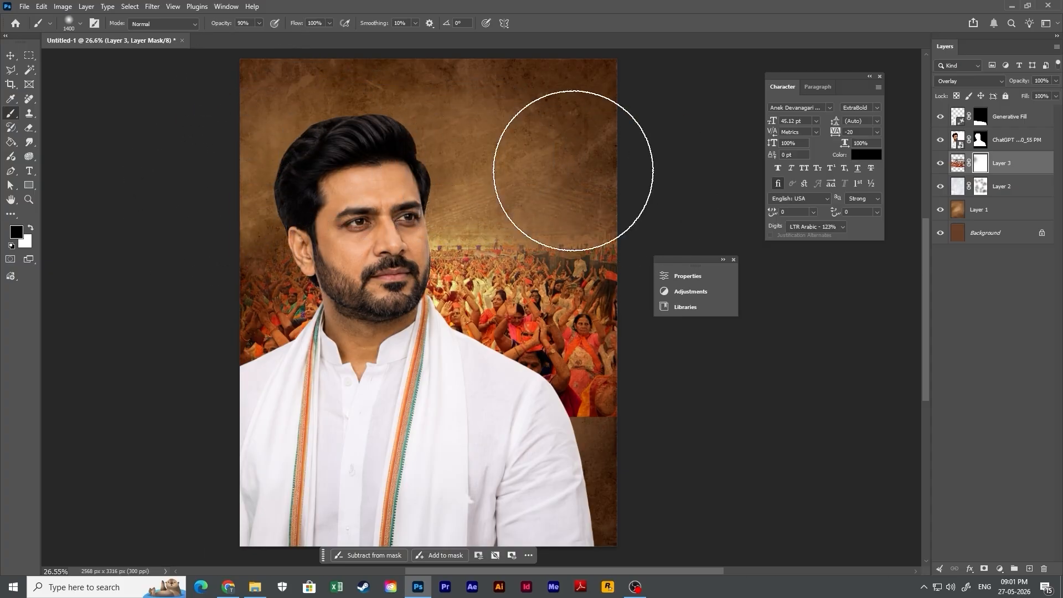
mouse_move(570, 463)
mouse_down()
mouse_move(713, 410)
mouse_move(565, 491)
mouse_move(593, 416)
mouse_up()
key(v)
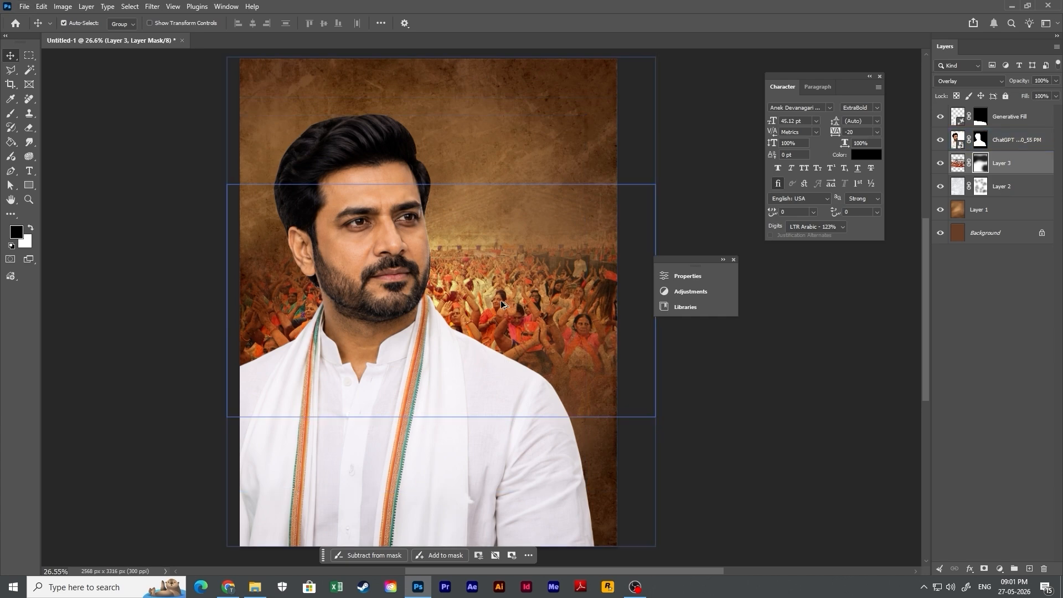
Duplicate the crowd layer and enlarge the lower copy so the crowd extends down beside the man's sleeve.
key(ctrl+j)
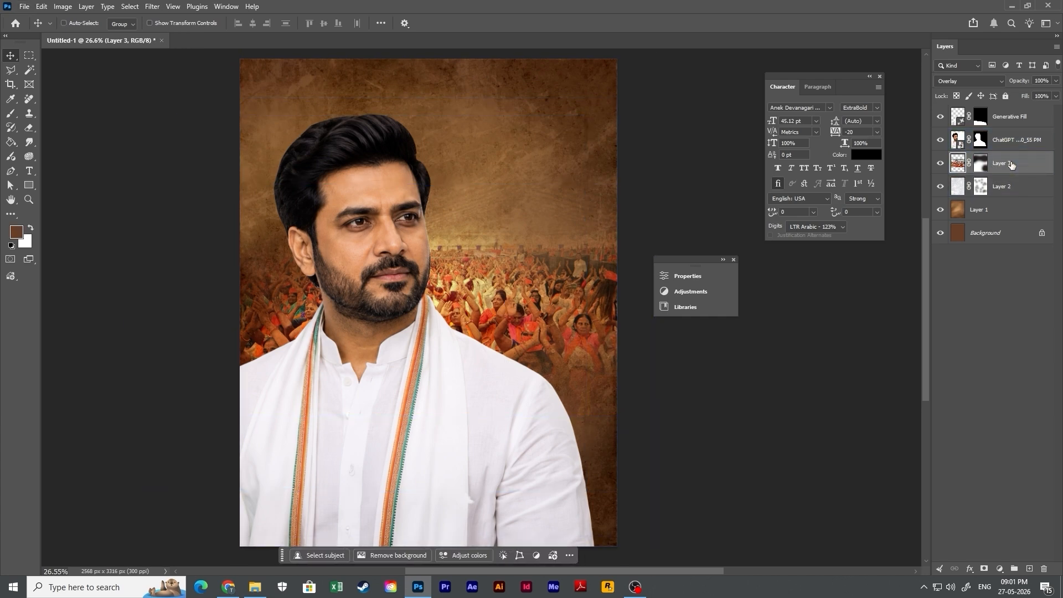
click(1008, 191)
key(ctrl+t)
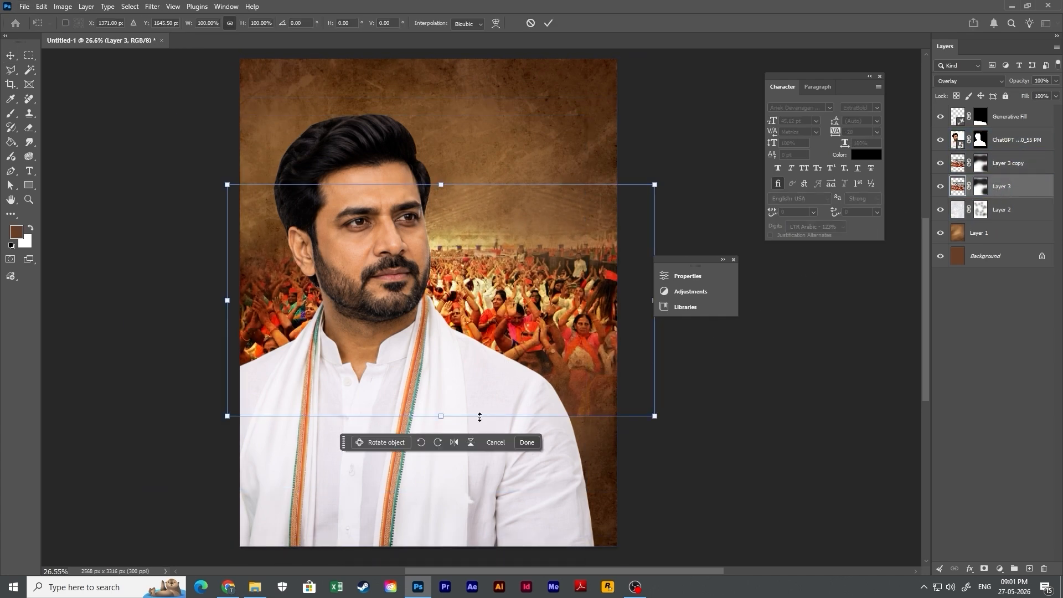
mouse_move(441, 417)
mouse_down()
mouse_move(443, 554)
mouse_move(442, 404)
mouse_up()
scroll(472, 333, up, 3)
key(Return)
scroll(565, 315, up, 1)
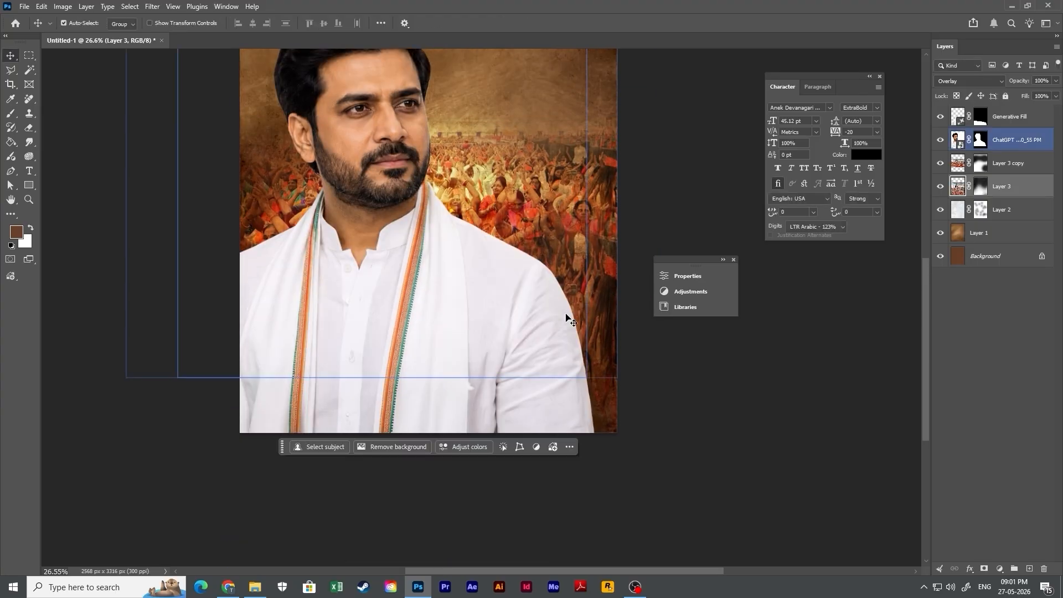
Apply a Motion Blur to the enlarged crowd layer with an angle of -90° and a distance of 141 pixels.
scroll(565, 315, down, 2)
click(158, 8)
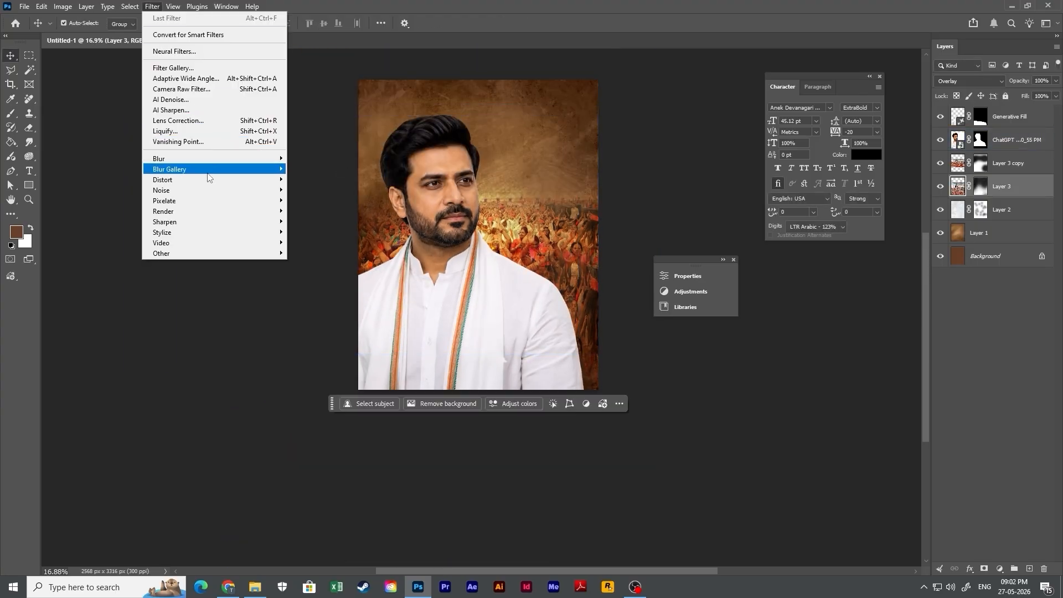
mouse_move(209, 159)
click(315, 221)
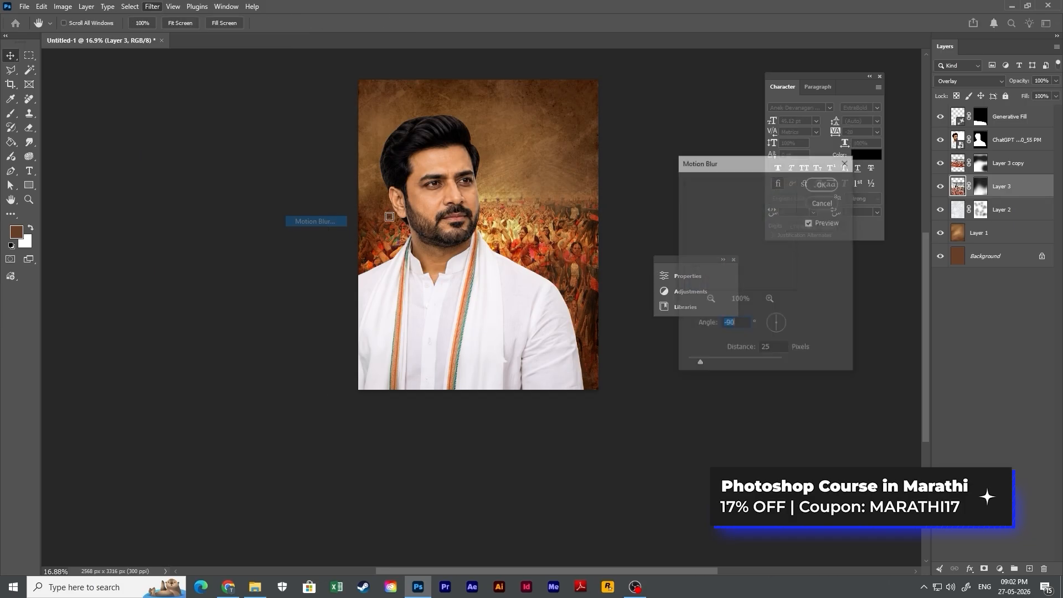
drag(714, 363, 740, 363)
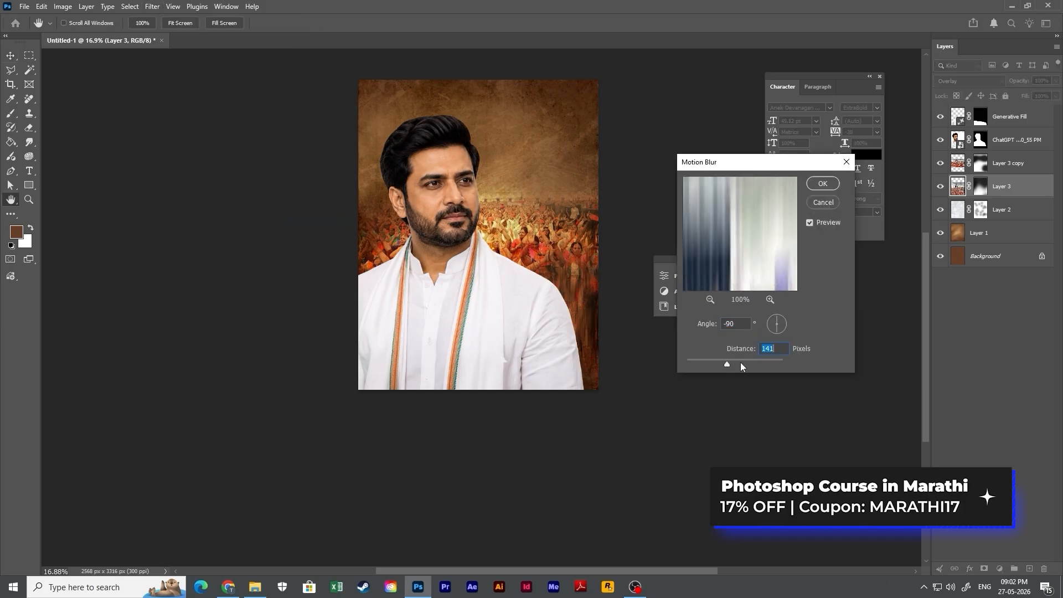
click(823, 183)
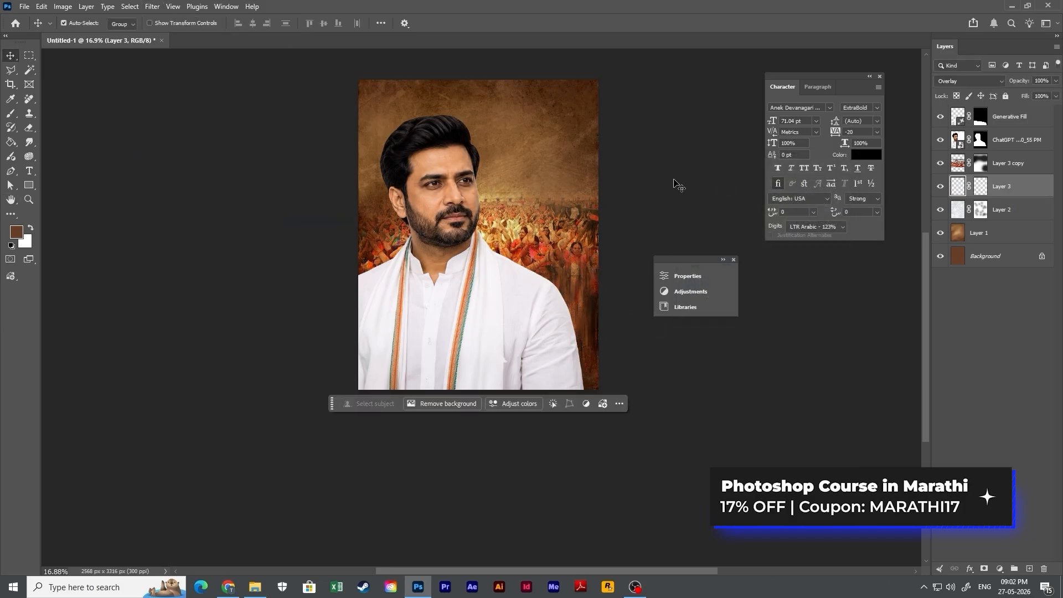
Paint black on the blurred crowd layer's mask to soften it around the sharper crowd beside the man's shoulder.
scroll(504, 295, up, 3)
click(609, 258)
mouse_move(609, 257)
mouse_down()
mouse_move(603, 277)
mouse_move(562, 191)
mouse_up()
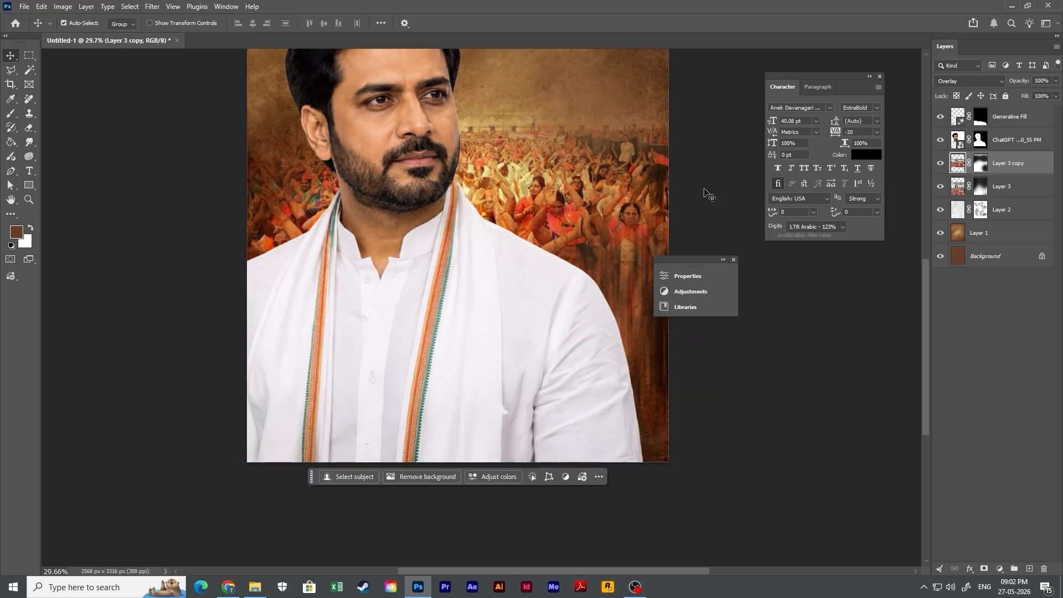
click(981, 163)
key(b)
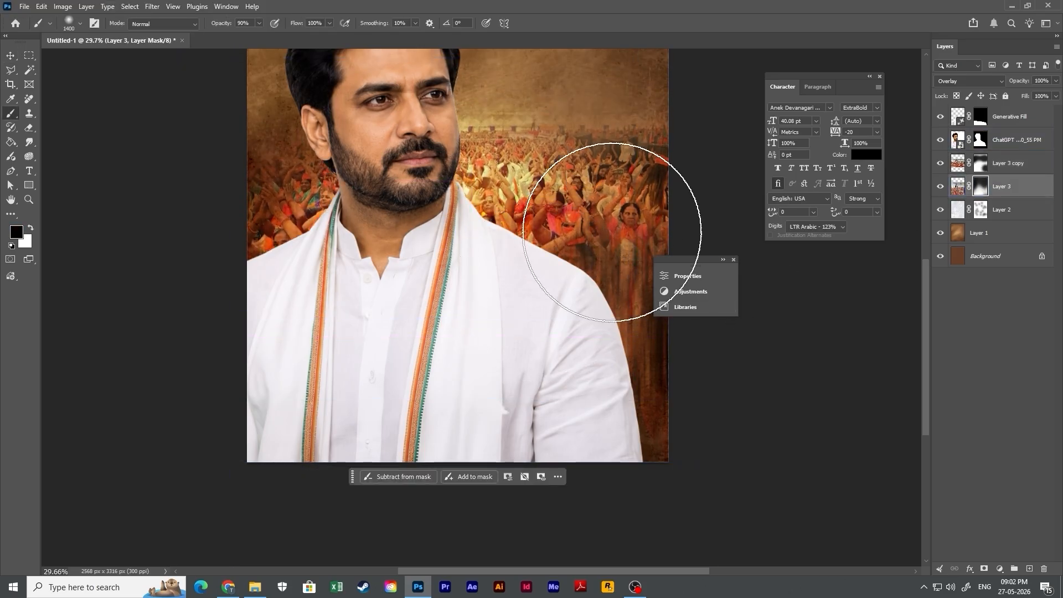
scroll(592, 189, down, 1)
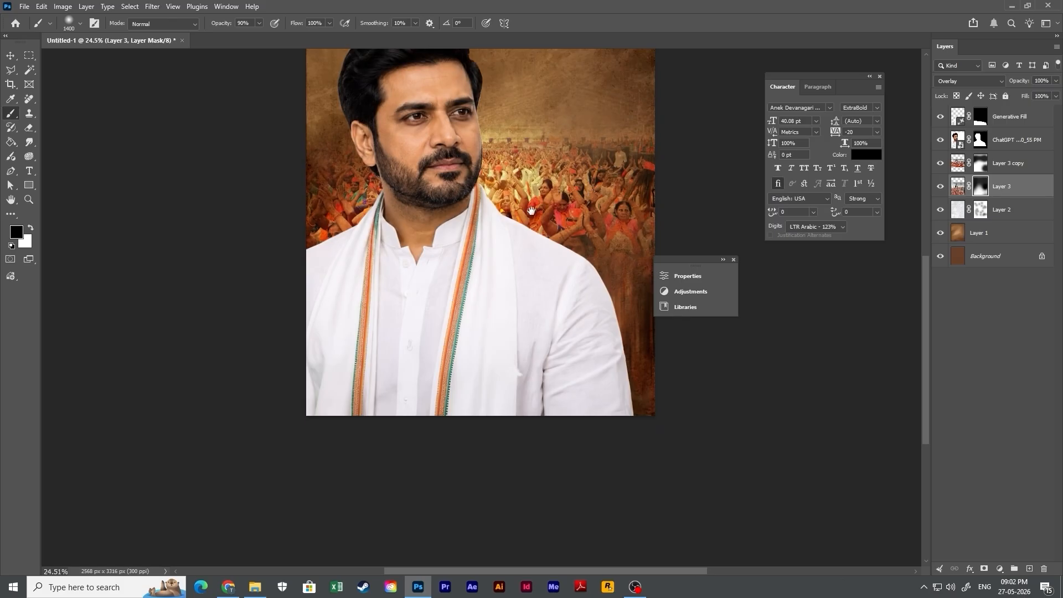
key(v)
scroll(531, 235, down, 1)
click(546, 272)
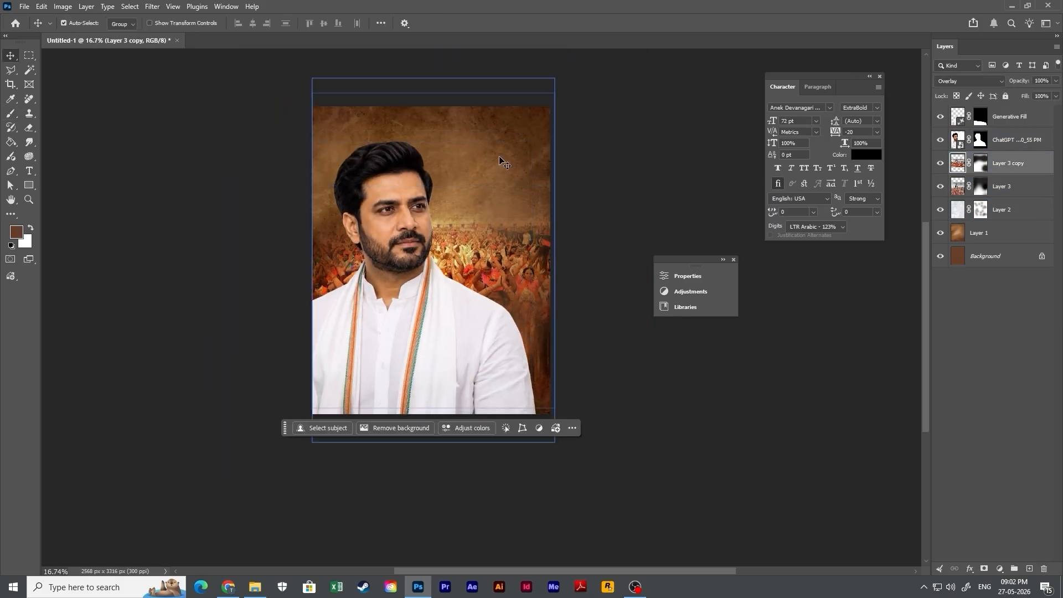
Add a colorized Hue/Saturation adjustment above Layer 1 with Hue 43, Saturation 34 and Lightness +9.
click(988, 258)
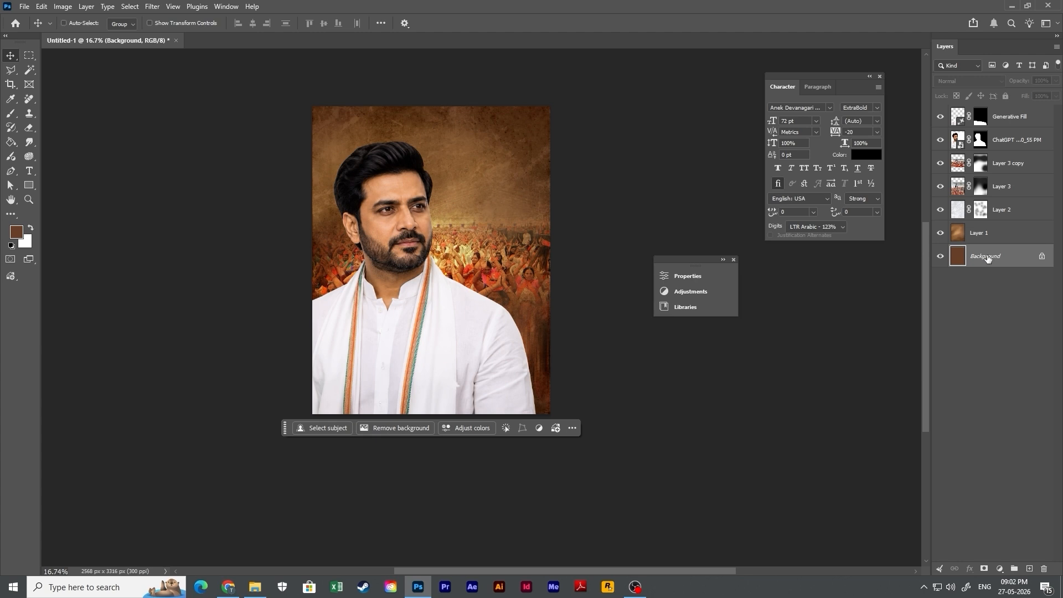
key(o)
key(i)
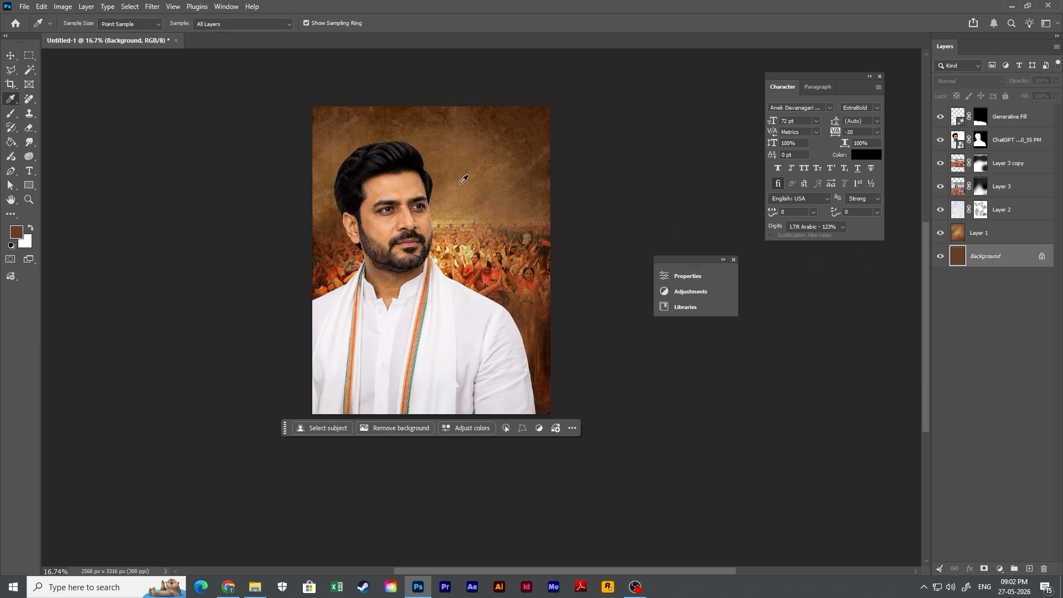
key(alt+bracketright)
click(1000, 569)
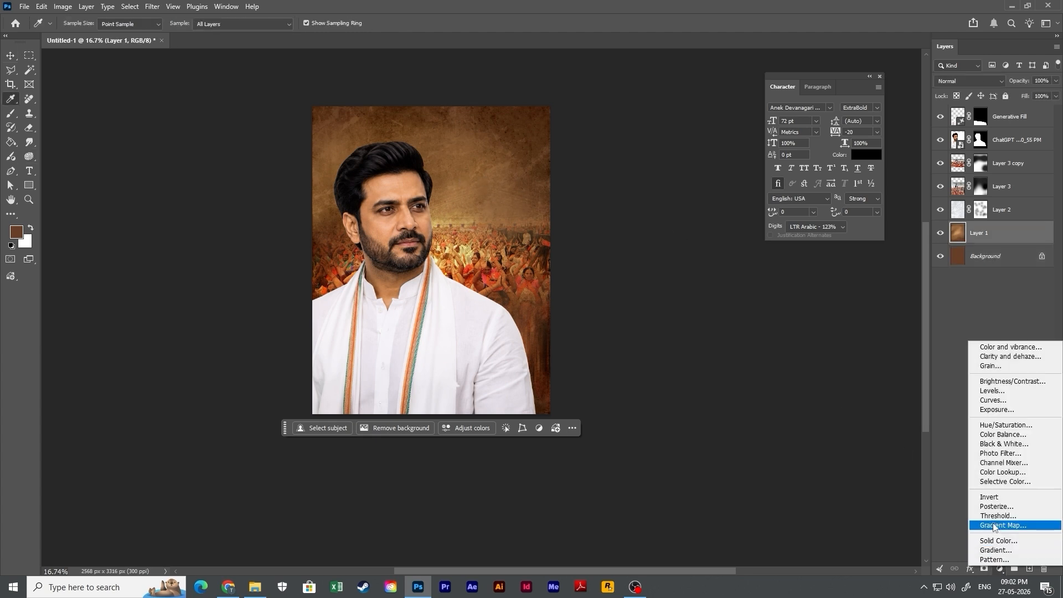
click(997, 431)
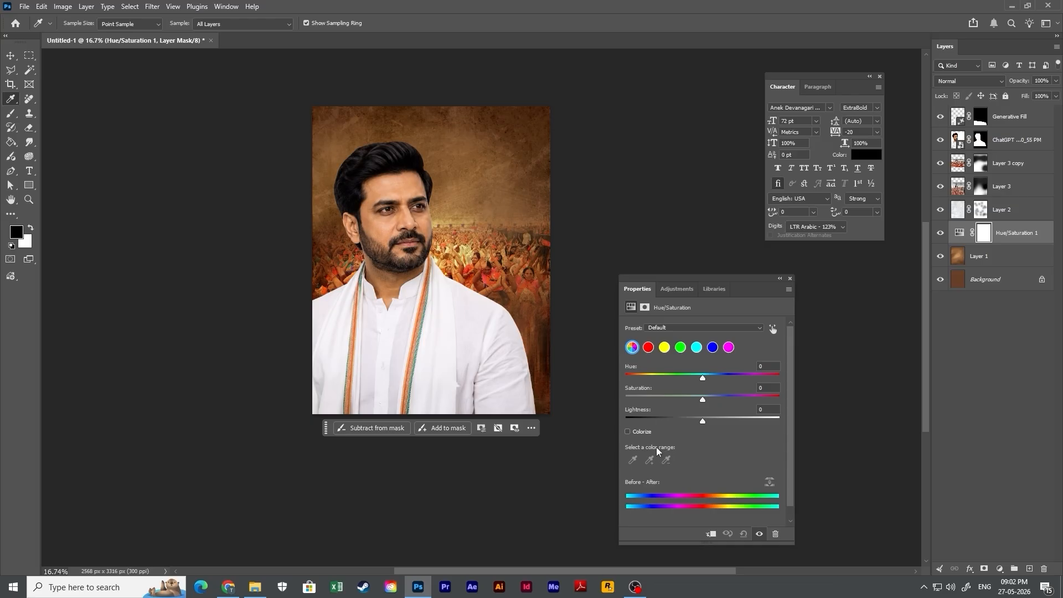
click(628, 432)
drag(637, 379, 643, 380)
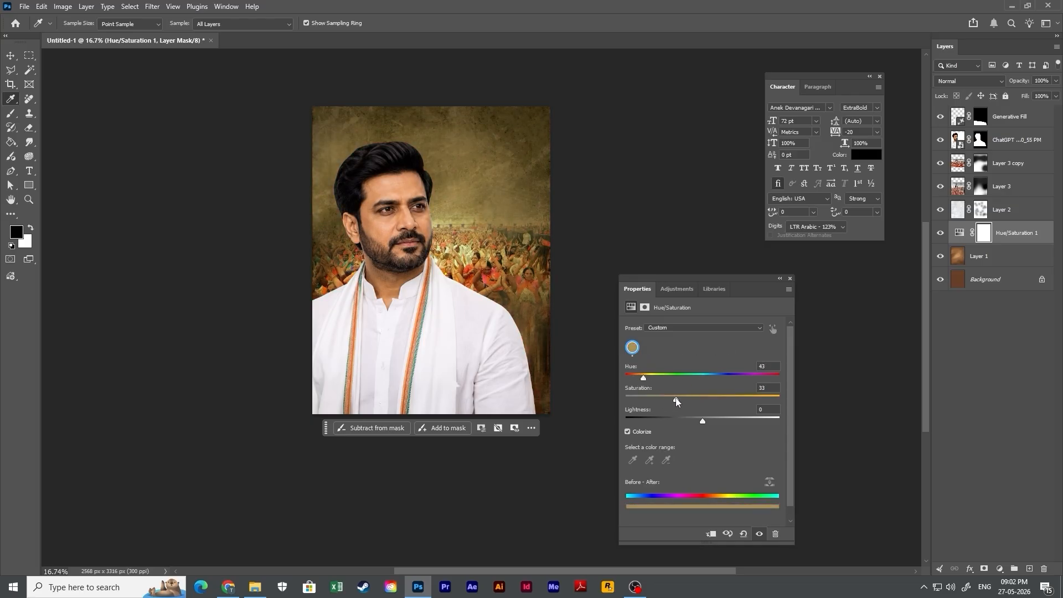
drag(702, 420, 712, 422)
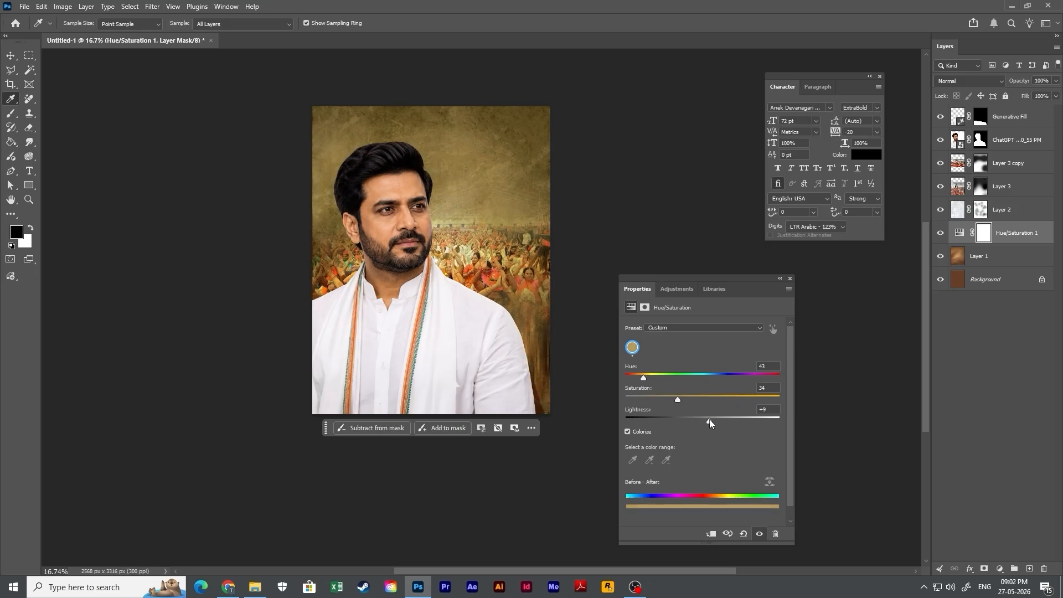
click(790, 278)
Lower the opacity of the upper crowd layer, Layer 3 copy, to 46% and deselect it.
scroll(481, 308, up, 3)
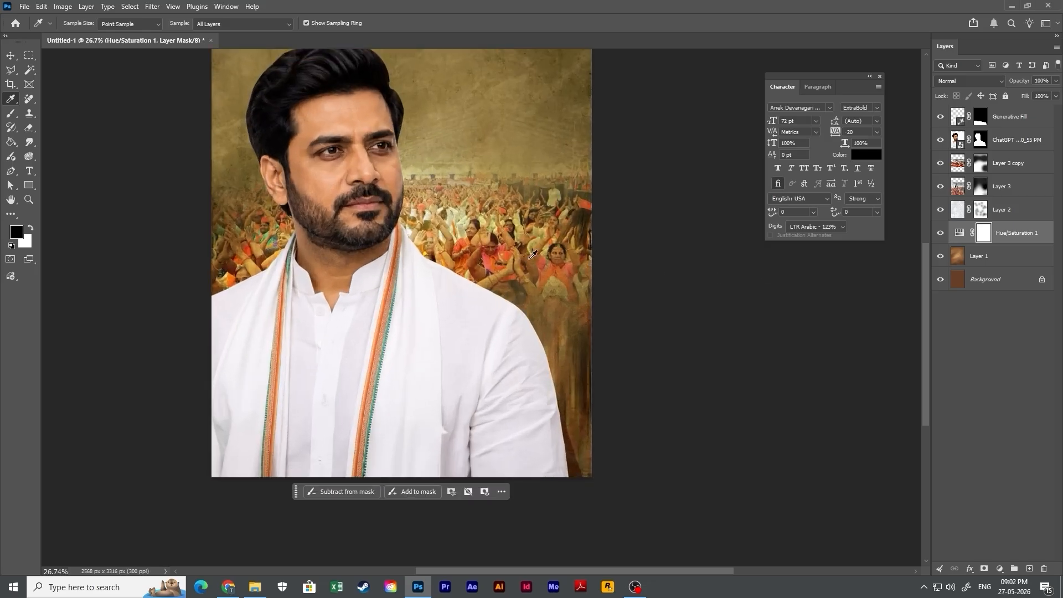
key(v)
click(475, 242)
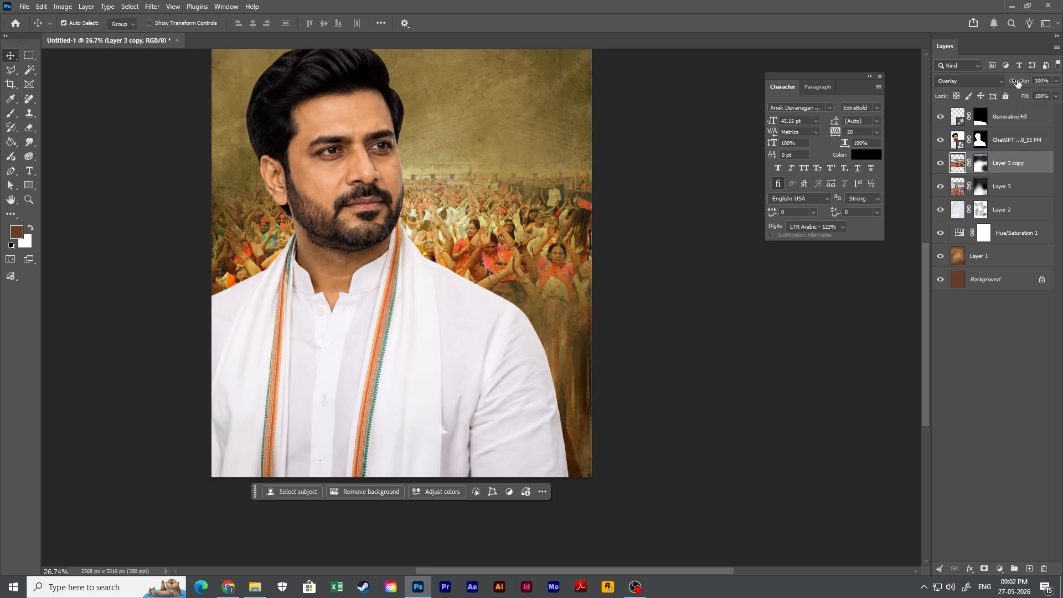
drag(1017, 81, 994, 83)
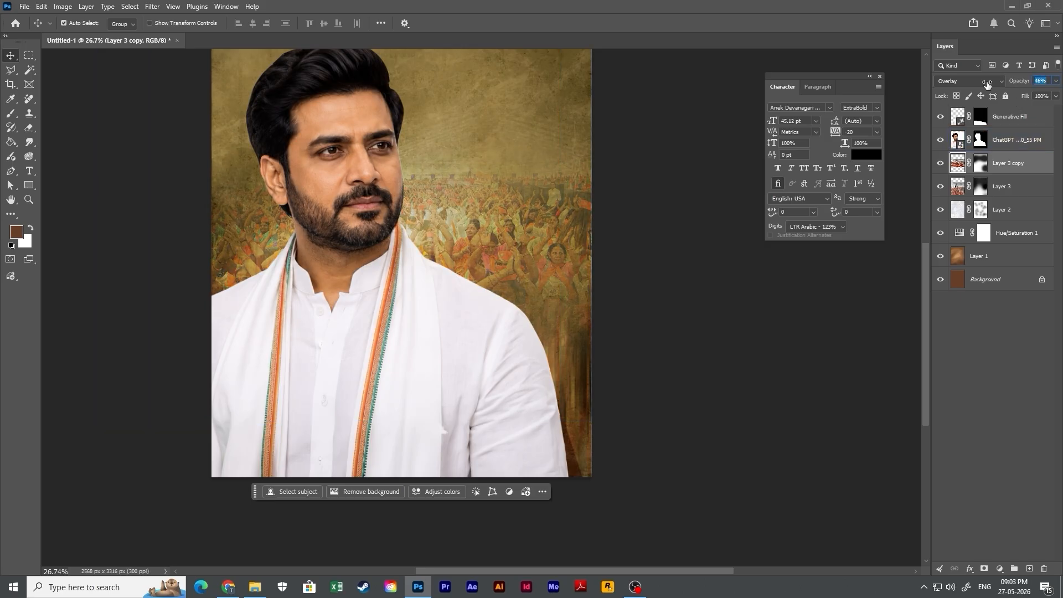
scroll(747, 380, down, 2)
scroll(748, 382, up, 1)
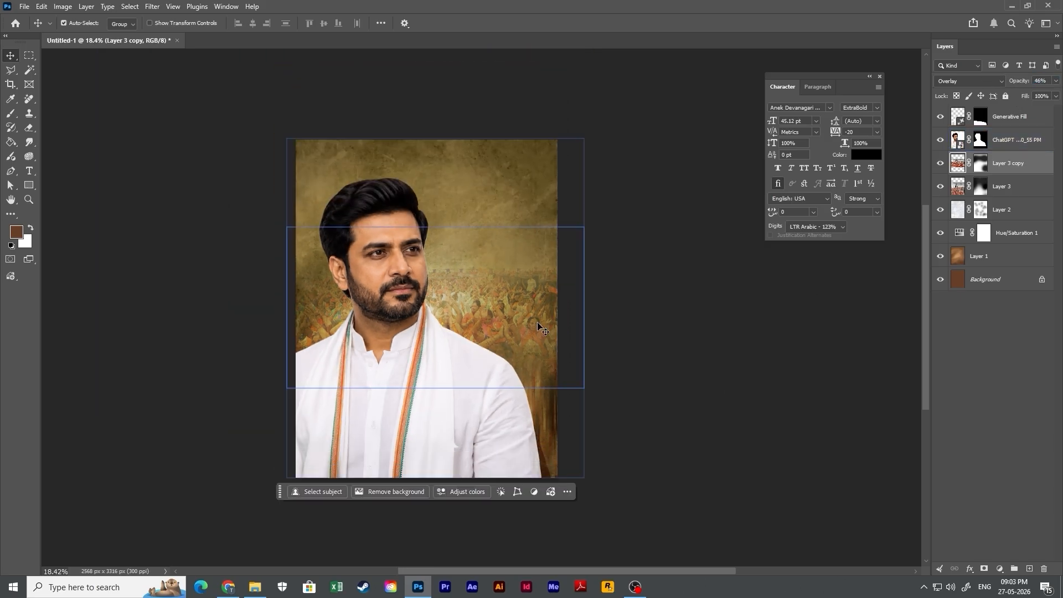
click(631, 275)
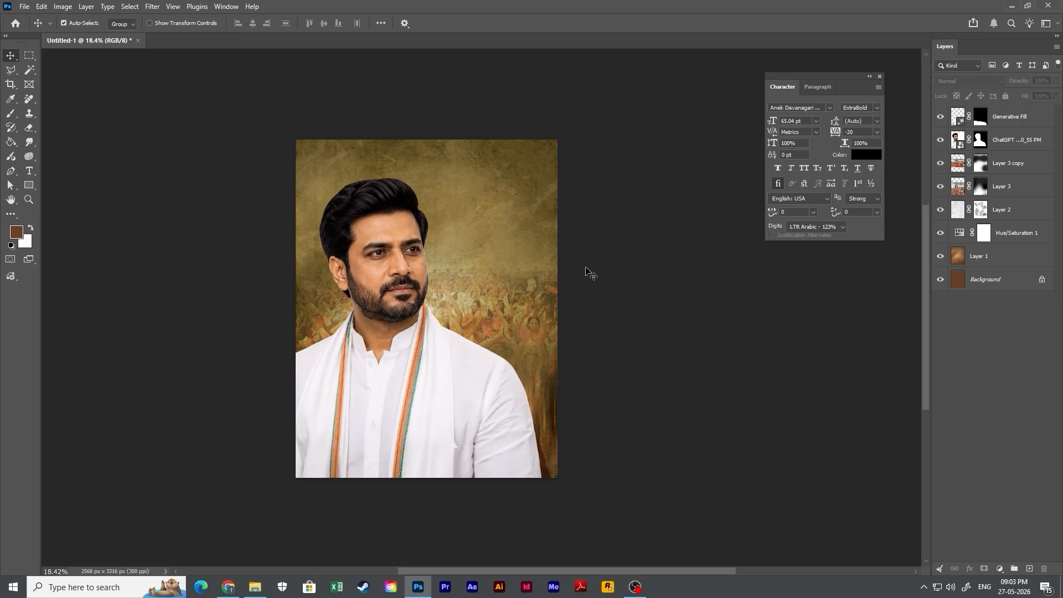
scroll(478, 335, up, 3)
click(457, 460)
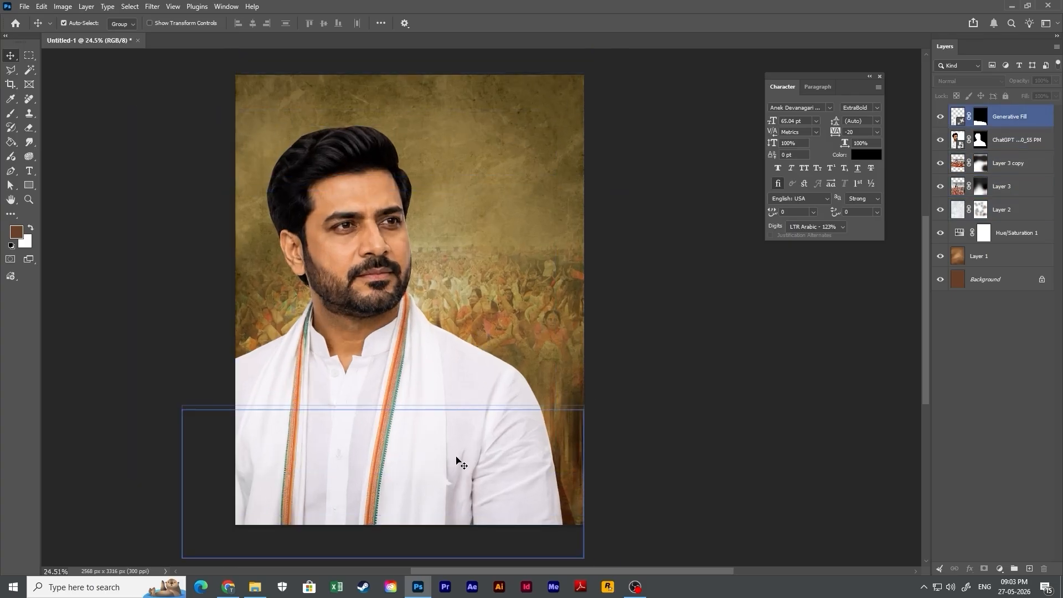
key(alt+Tab)
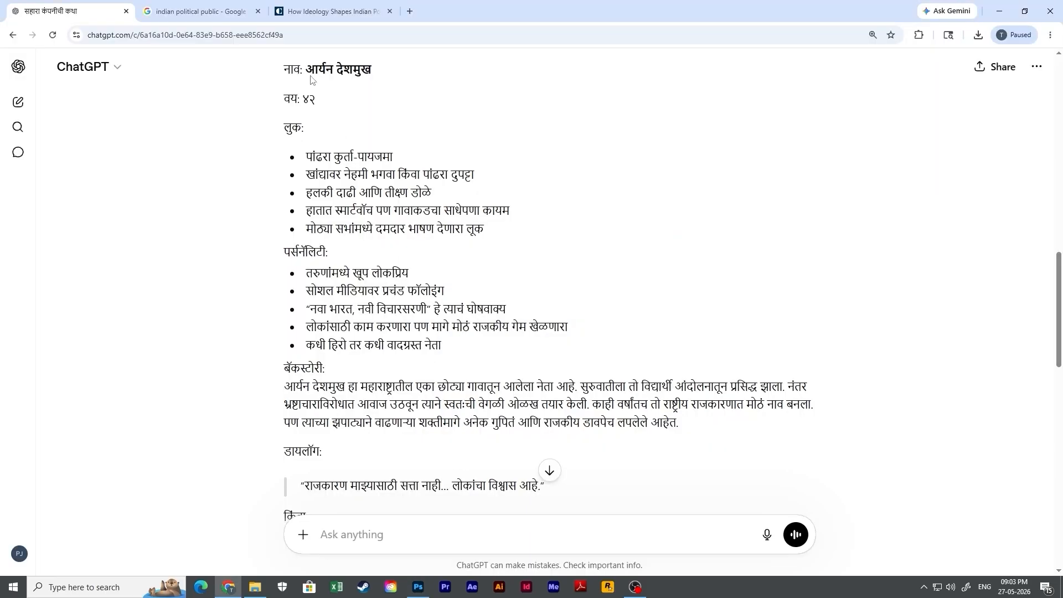
drag(307, 71, 372, 70)
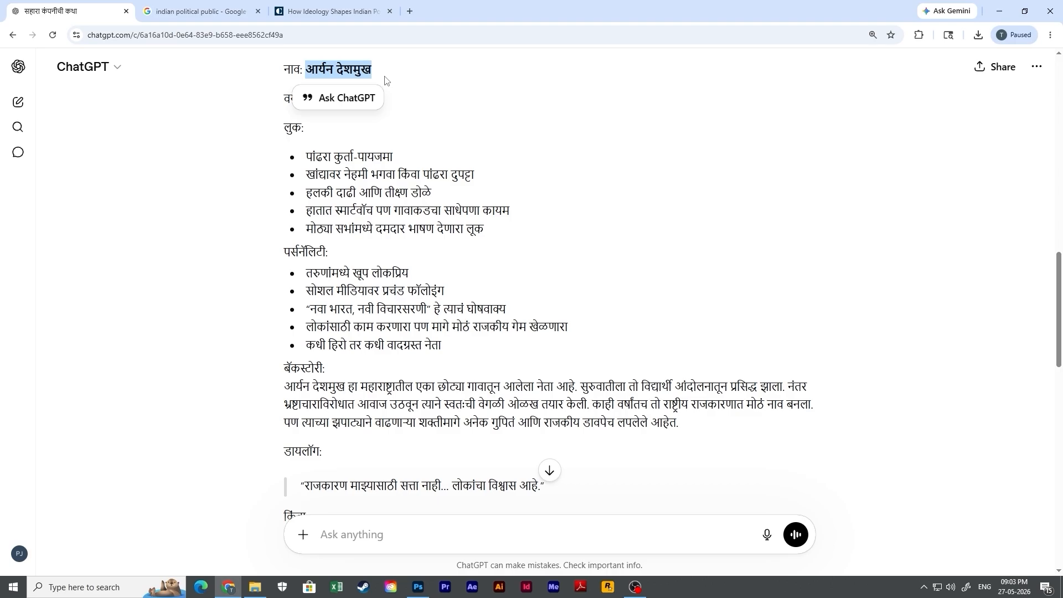
key(alt+Tab)
click(447, 336)
click(446, 336)
Switch to the ChatGPT page and copy the dialogue line "राजकारण माझ्यासाठी सत्ता नाही... लोकांचा विश्वास आहे." without its quotation marks.
key(alt+Tab)
scroll(331, 446, down, 1)
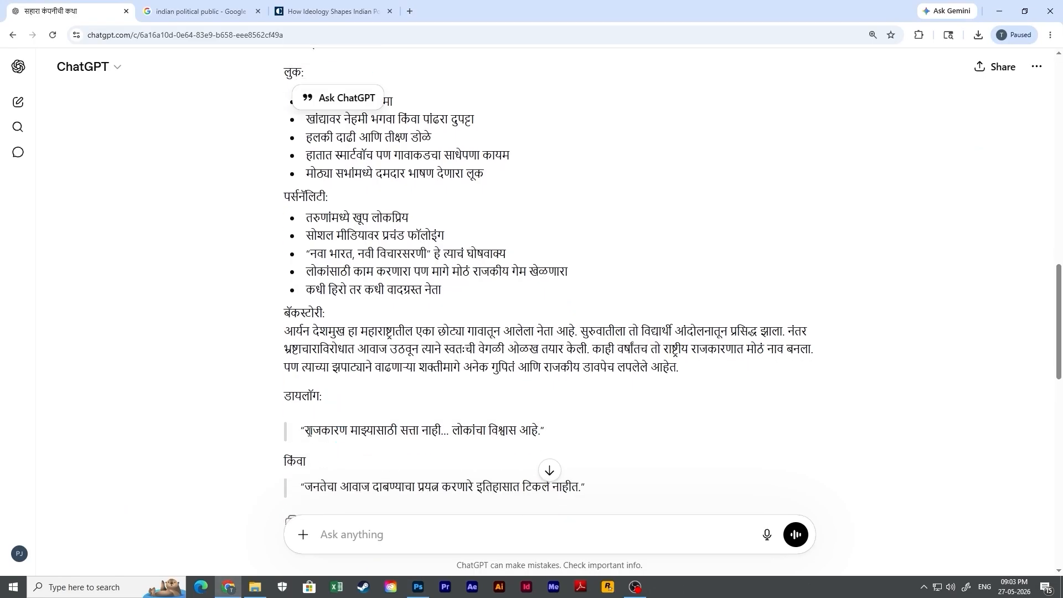
drag(304, 432, 314, 432)
scroll(310, 431, up, 1)
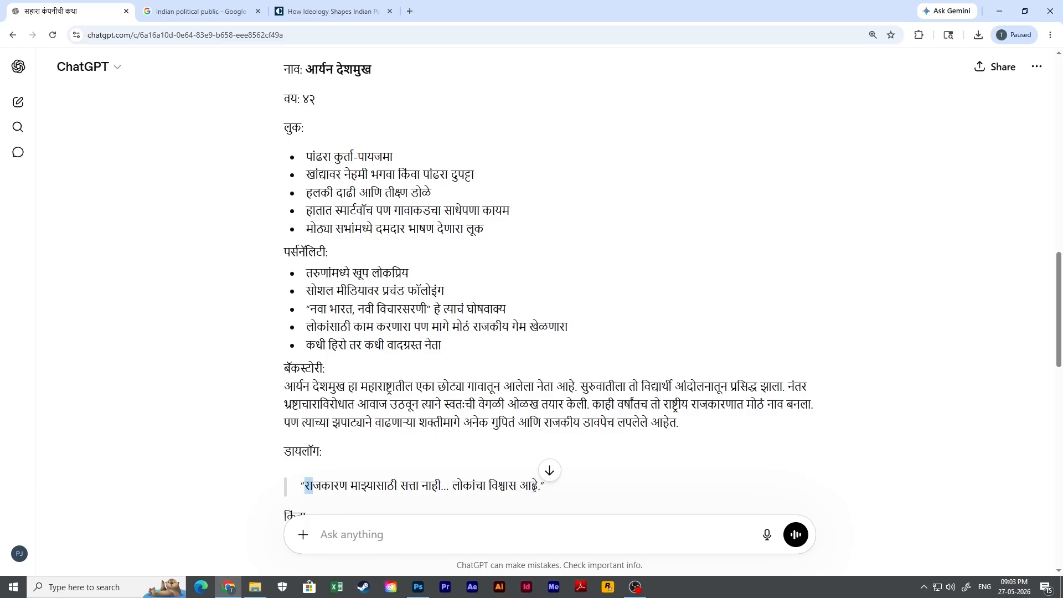
drag(541, 486, 309, 489)
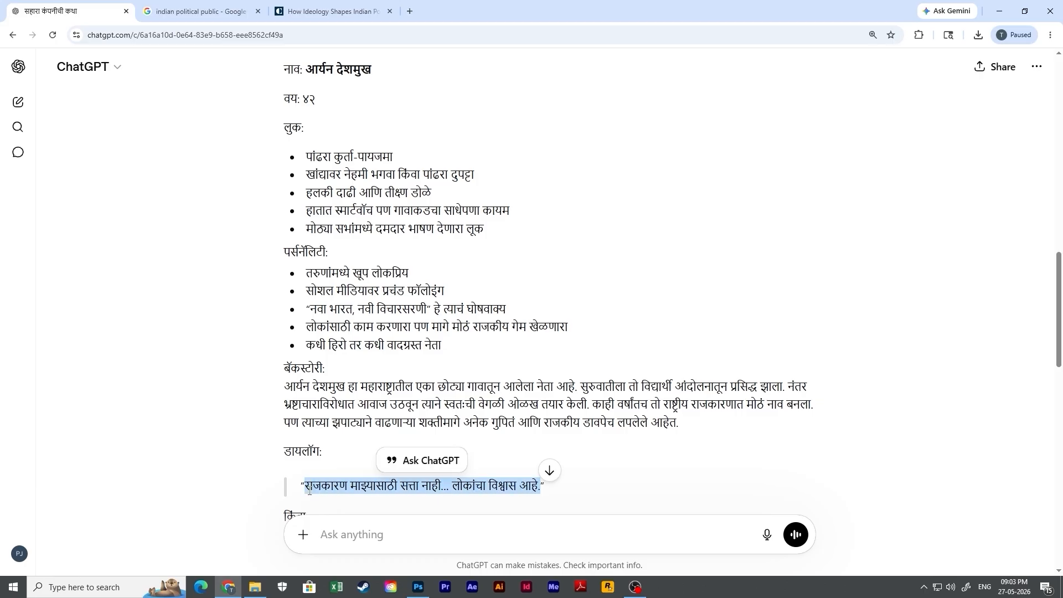
Return to Photoshop and paste the copied dialogue line as new text beside the man's head.
key(alt+Tab)
key(t)
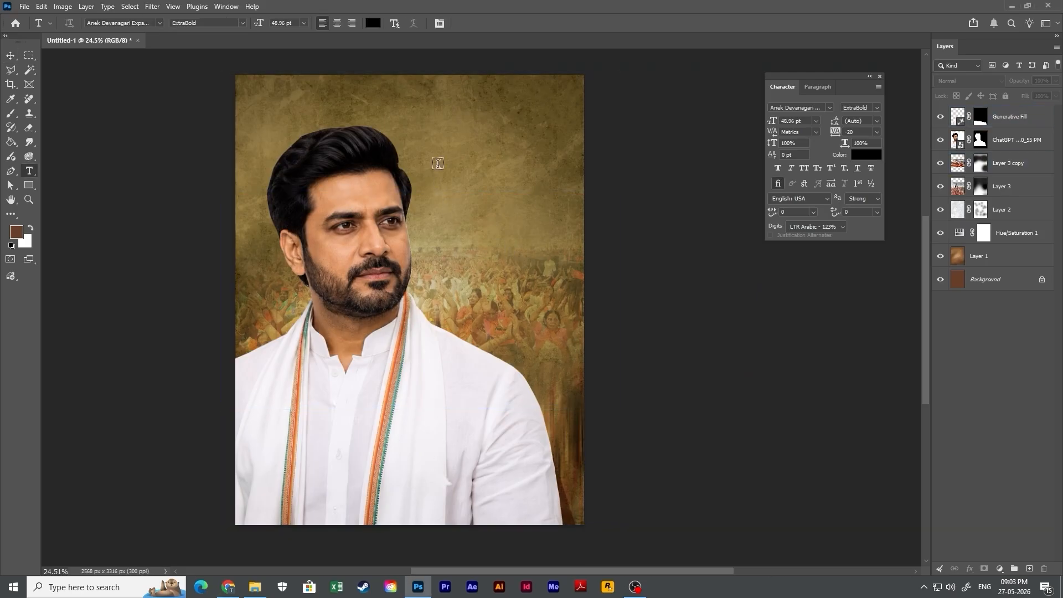
click(438, 164)
key(ctrl+v)
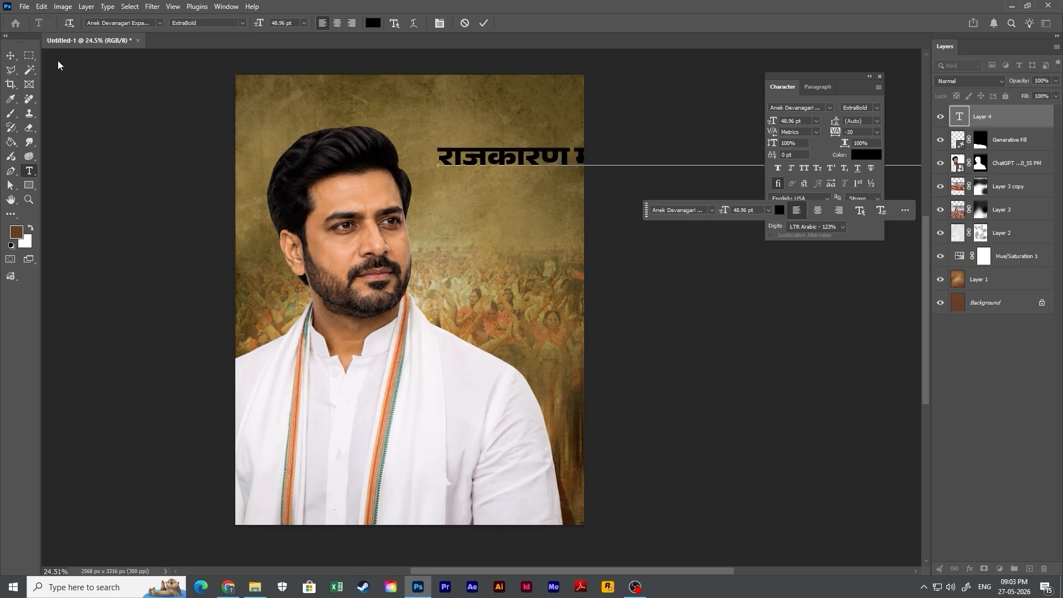
Commit the pasted quote, move it closer to the man's head, set its tracking to 0 and colour it white.
click(11, 55)
drag(589, 150, 534, 153)
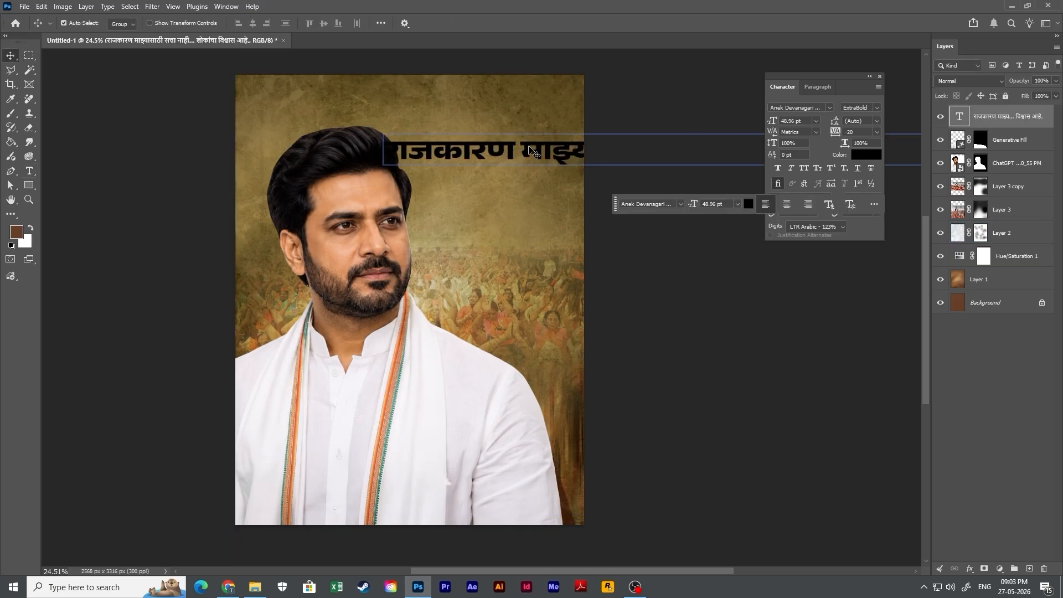
text(0)
key(Return)
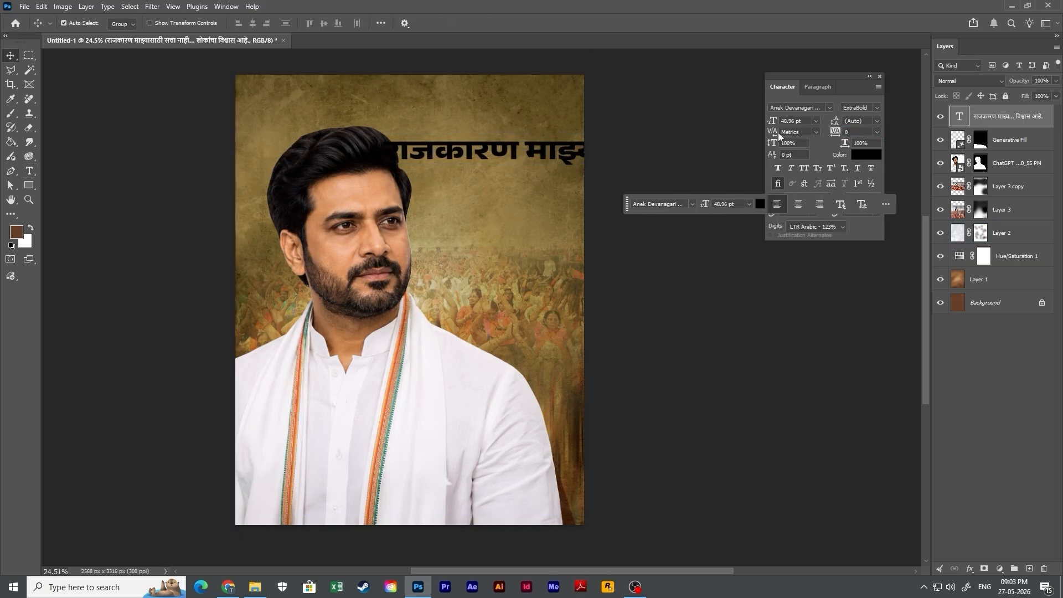
click(866, 156)
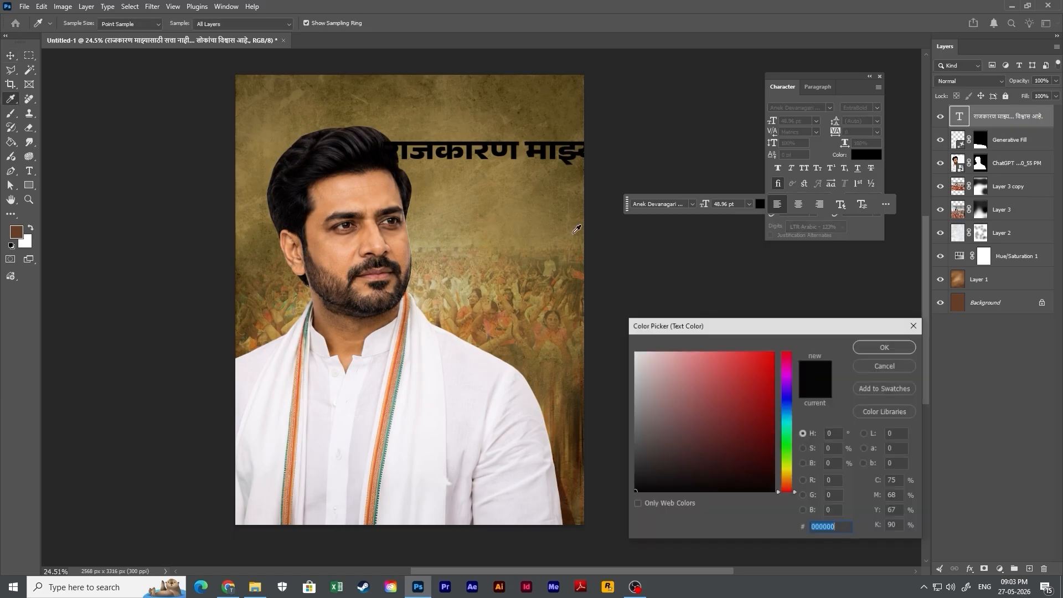
click(635, 352)
click(884, 349)
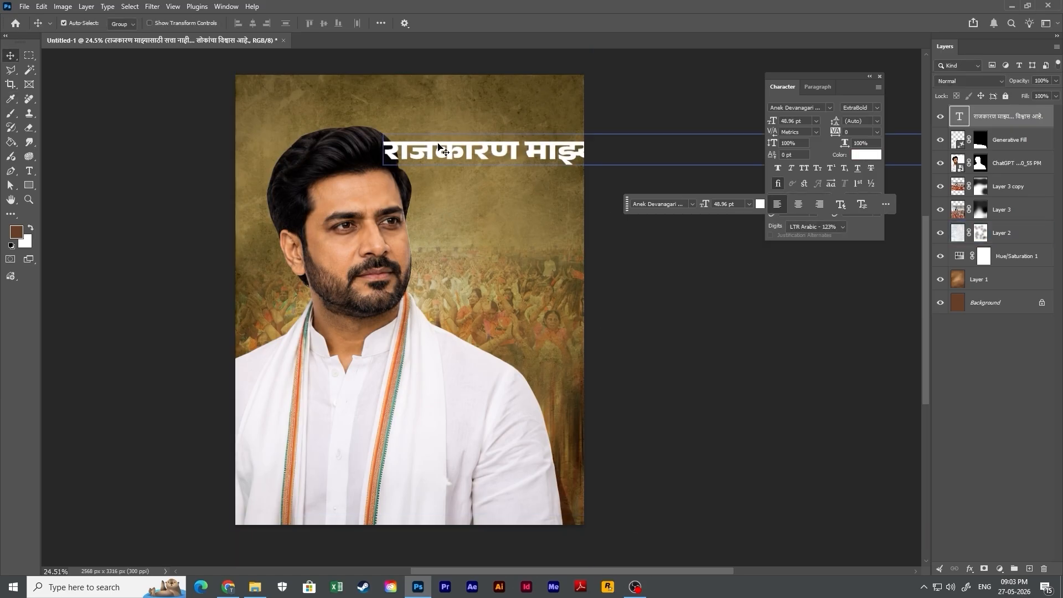
Break the quote into separate lines after राजकारण, माझ्यासाठी and नाही..., removing the spaces at the breaks.
key(t)
click(422, 158)
key(BackSpace)
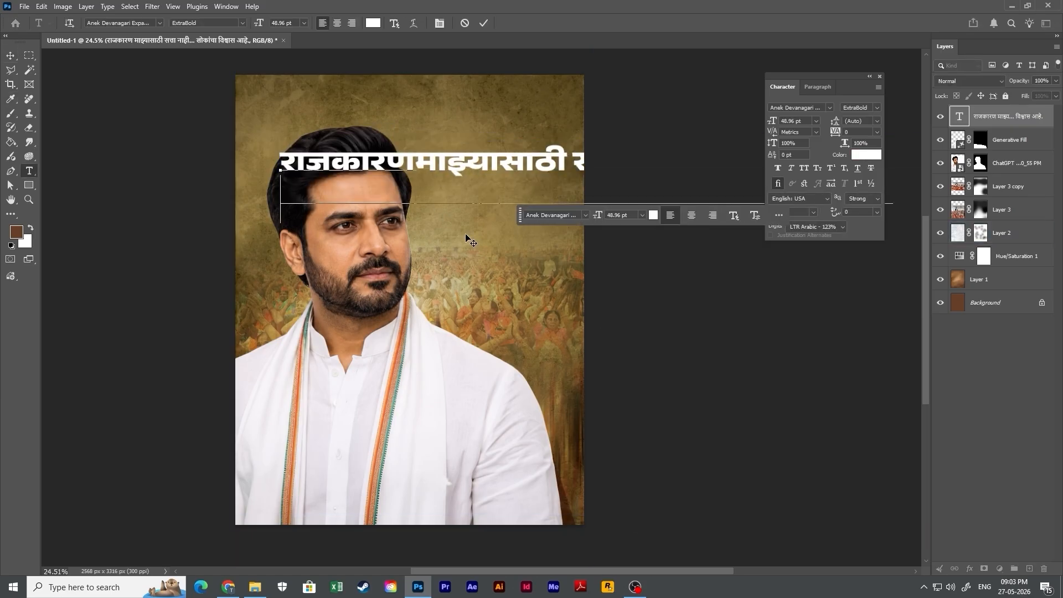
key(Return)
key(Delete)
key(Return)
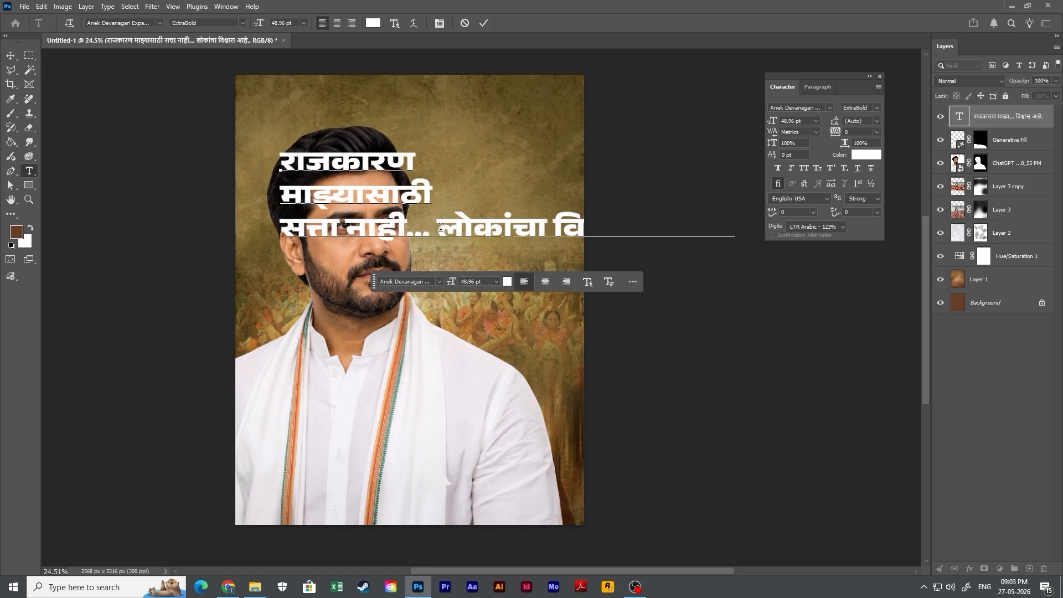
click(441, 228)
key(BackSpace)
key(Return)
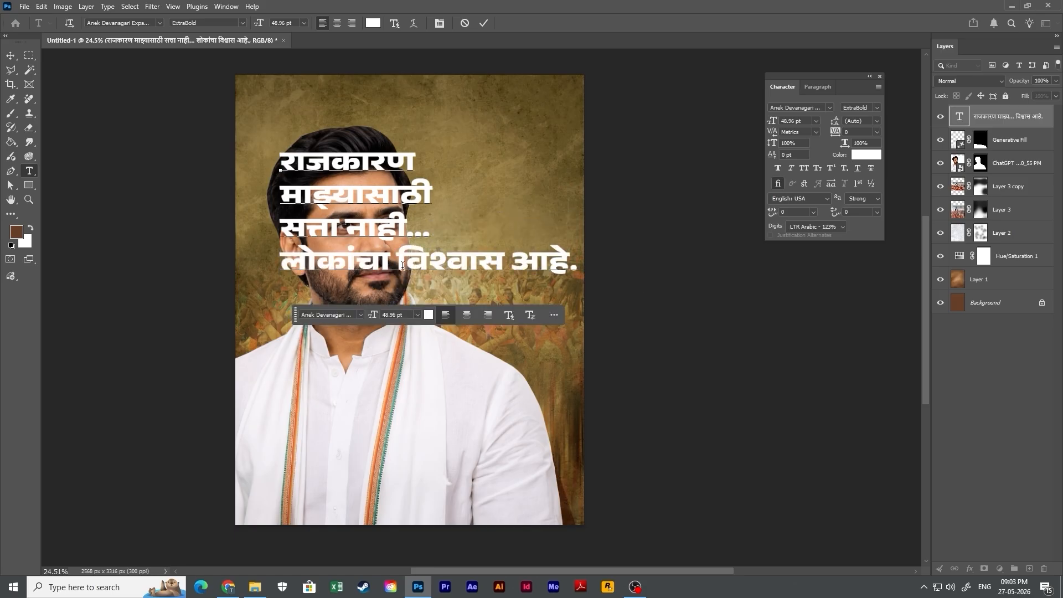
Put लोकांचा, विश्वास and आहे. on separate lines and move the text block off the man's face onto the open background.
click(402, 266)
key(BackSpace)
key(Return)
click(399, 288)
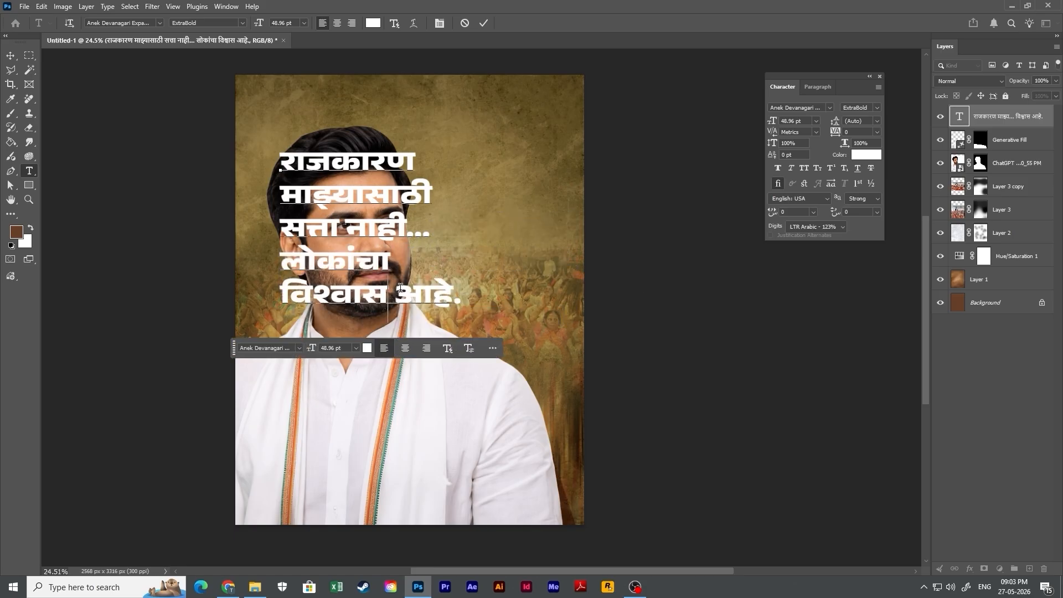
key(BackSpace)
key(Return)
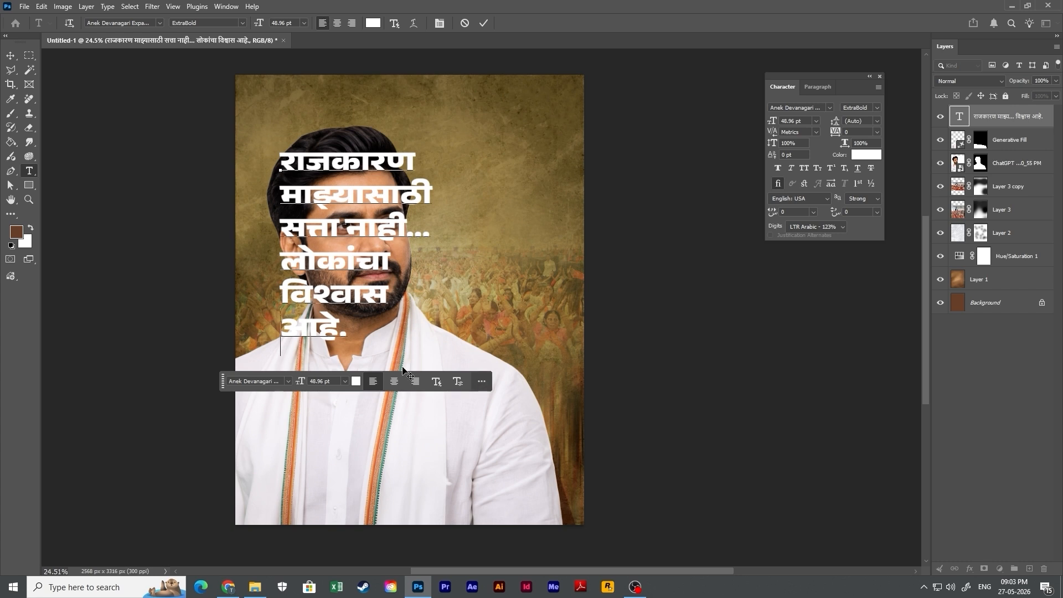
click(10, 55)
drag(371, 269, 523, 243)
Select the ChatGPT image and Generative Fill layers together, scale the man down slightly and shift him away from the quote.
click(466, 274)
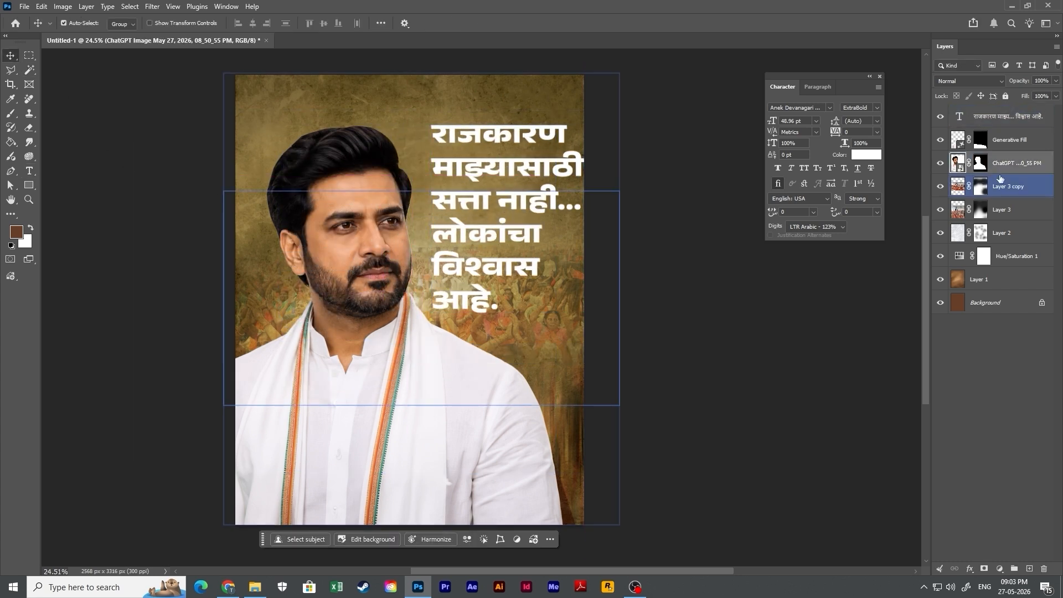
shift+click(421, 488)
key(ctrl+t)
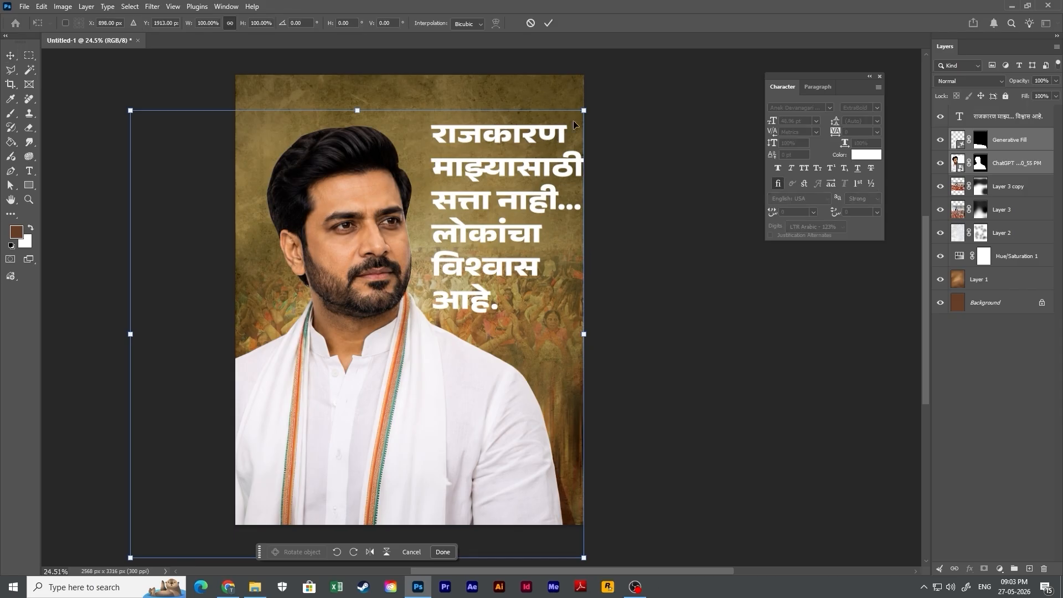
drag(583, 111, 569, 125)
drag(386, 292, 366, 296)
key(Return)
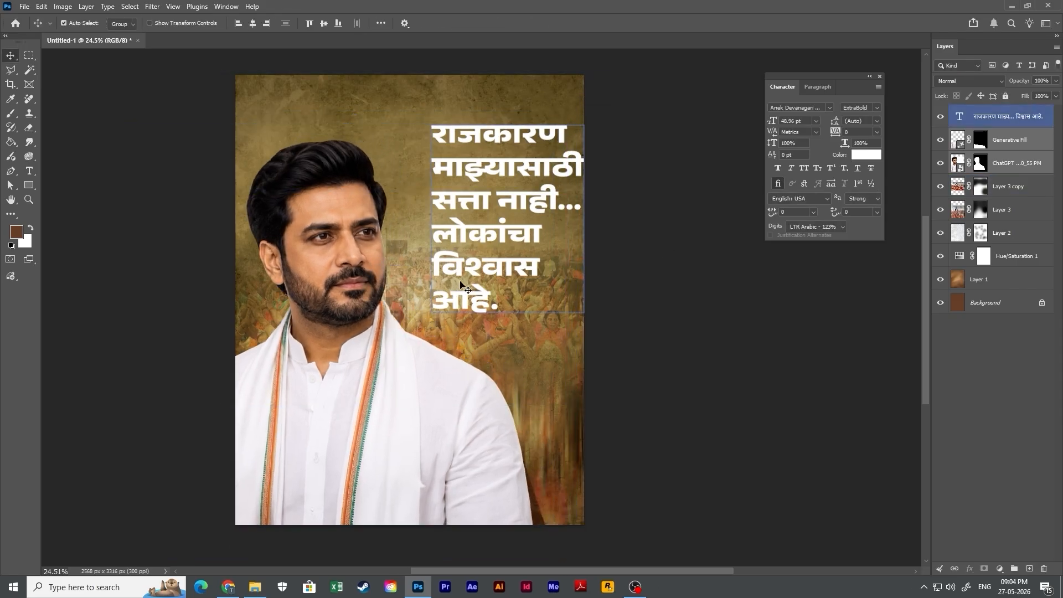
Paint black on Layer 3's mask to fade the lower crowd layer between the man's shoulder and the quote.
click(546, 426)
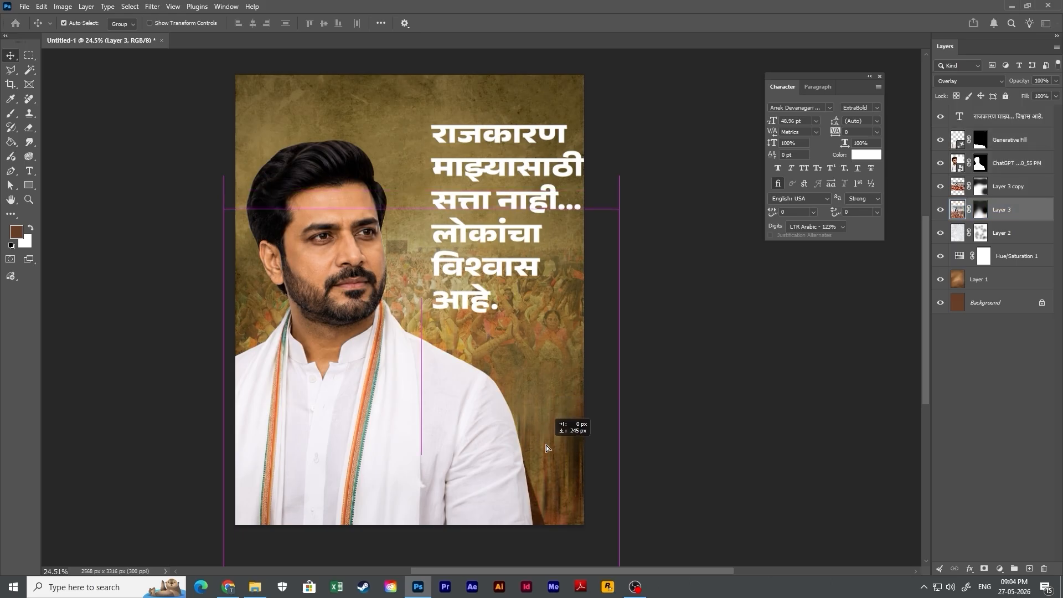
click(980, 209)
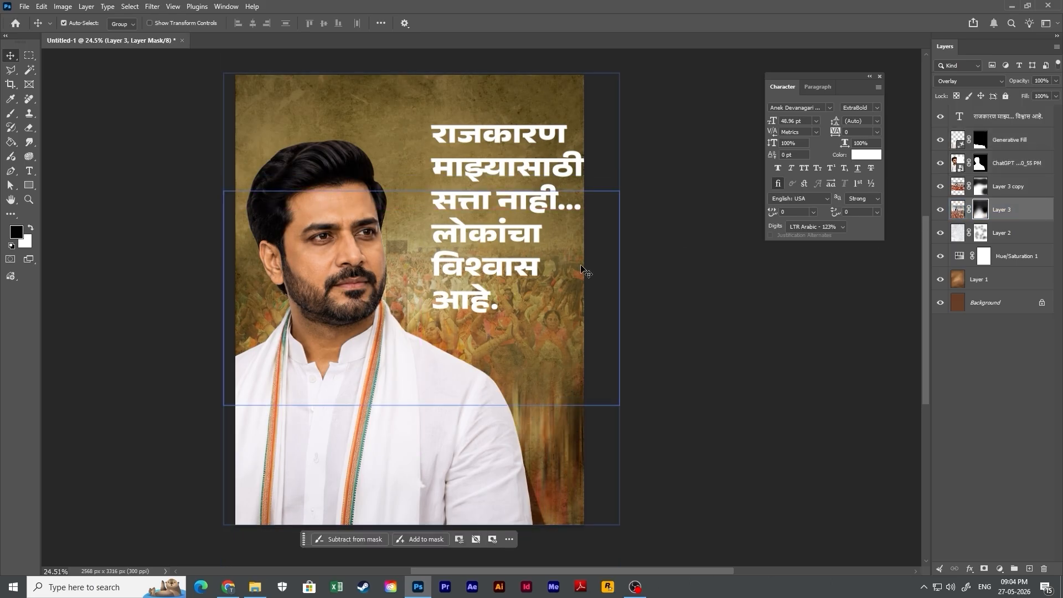
key(b)
key(d)
drag(399, 310, 425, 273)
key(v)
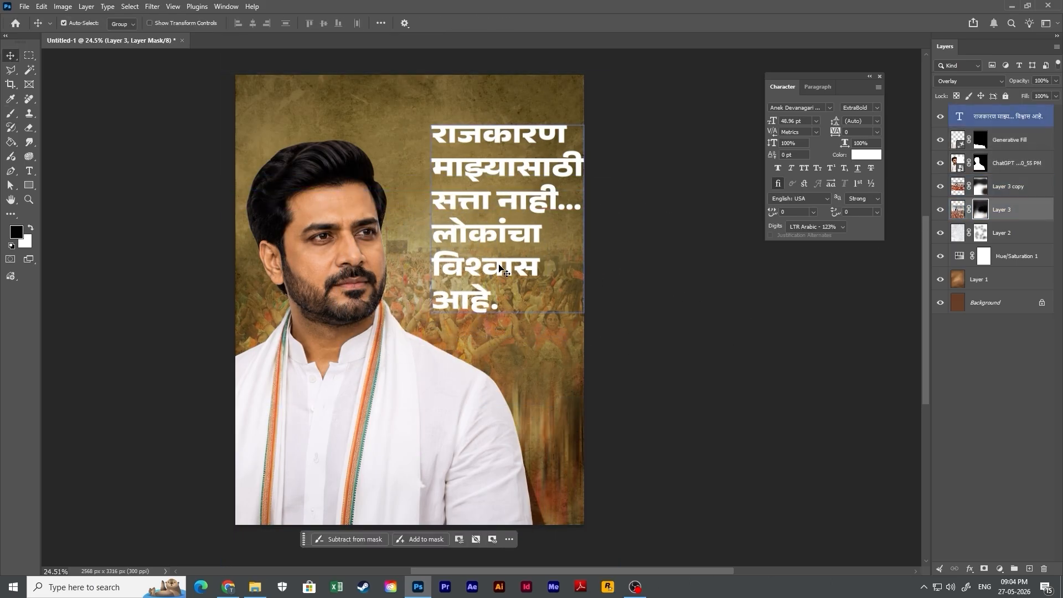
Set the whole quote's leading to 49 pt and move the text block slightly closer to the man's face.
drag(498, 268, 480, 275)
click(688, 320)
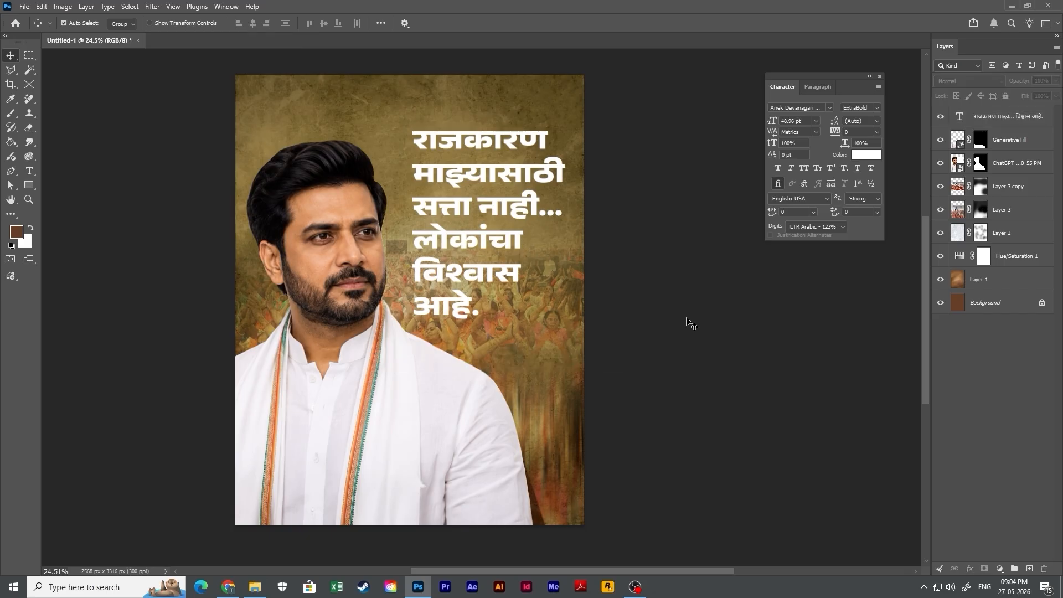
double_click(458, 279)
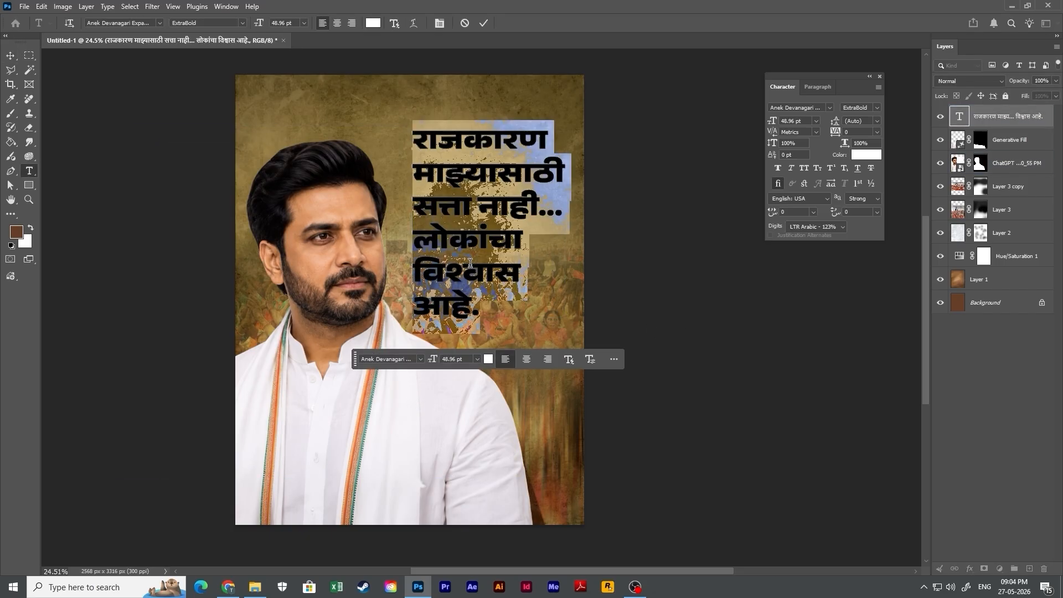
key(ctrl+v)
key(alt+Down)
key(alt+Down)
key(alt+Down)
key(alt+Down)
key(alt+Down)
key(alt+Down)
key(alt+Down)
key(alt+Down)
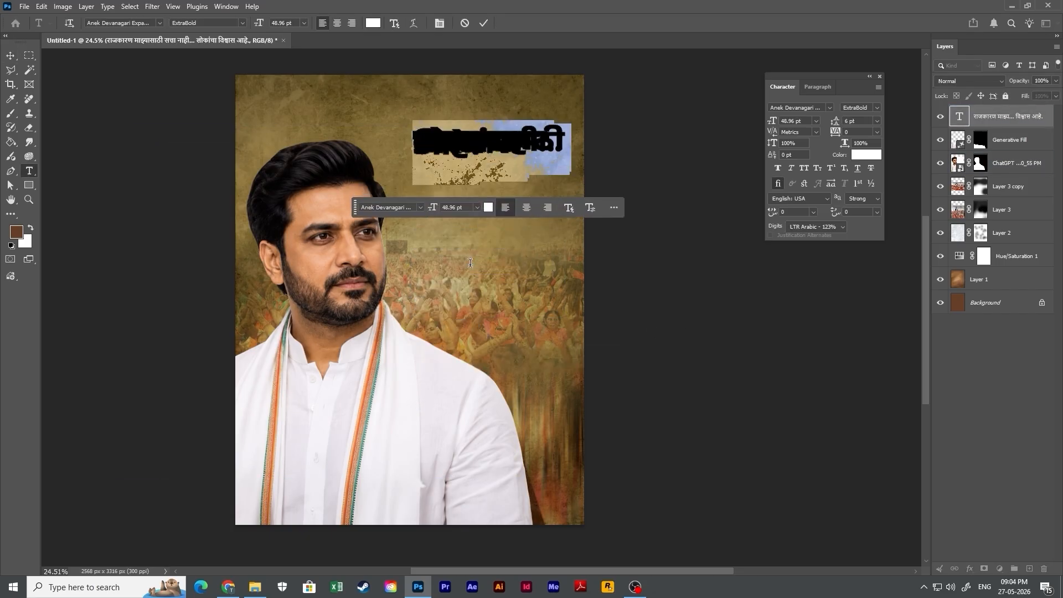
key(alt+Down)
key(alt+Down)
key(alt+Down)
key(alt+Down)
key(alt+Down)
key(alt+Down)
key(alt+Down)
key(alt+Down)
key(alt+Down)
key(alt+Down)
key(alt+Down)
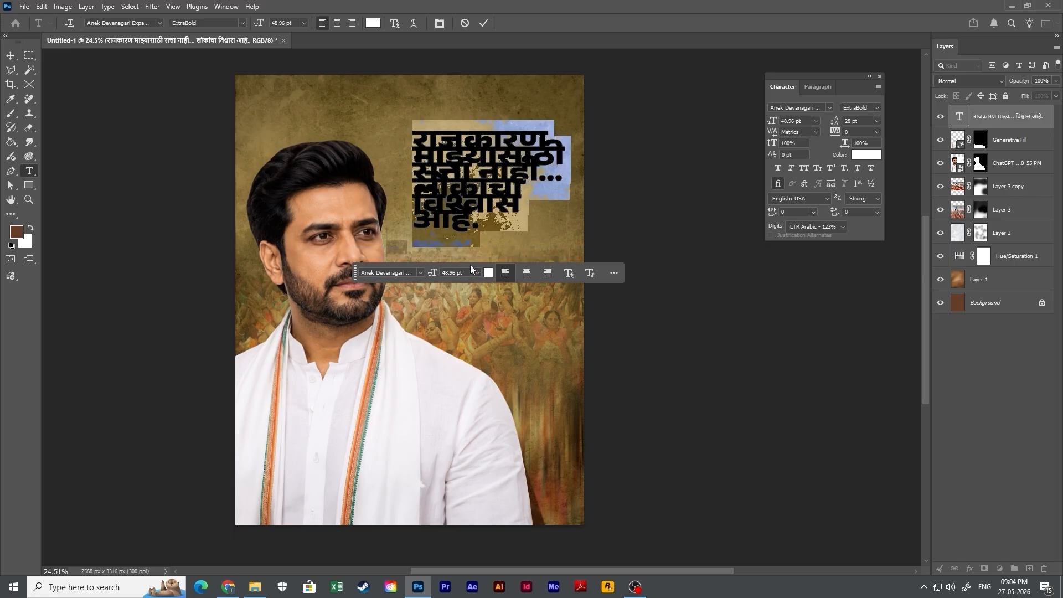
key(alt+Down)
key(alt+Down)
key(alt+Down)
key(alt+Down)
key(alt+Down)
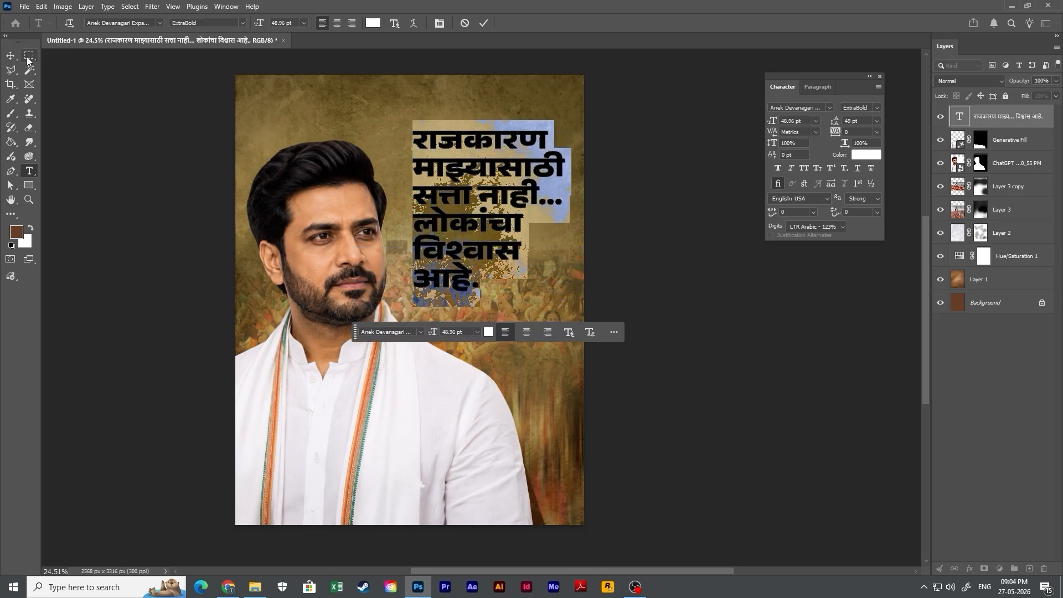
click(10, 56)
drag(481, 195, 480, 205)
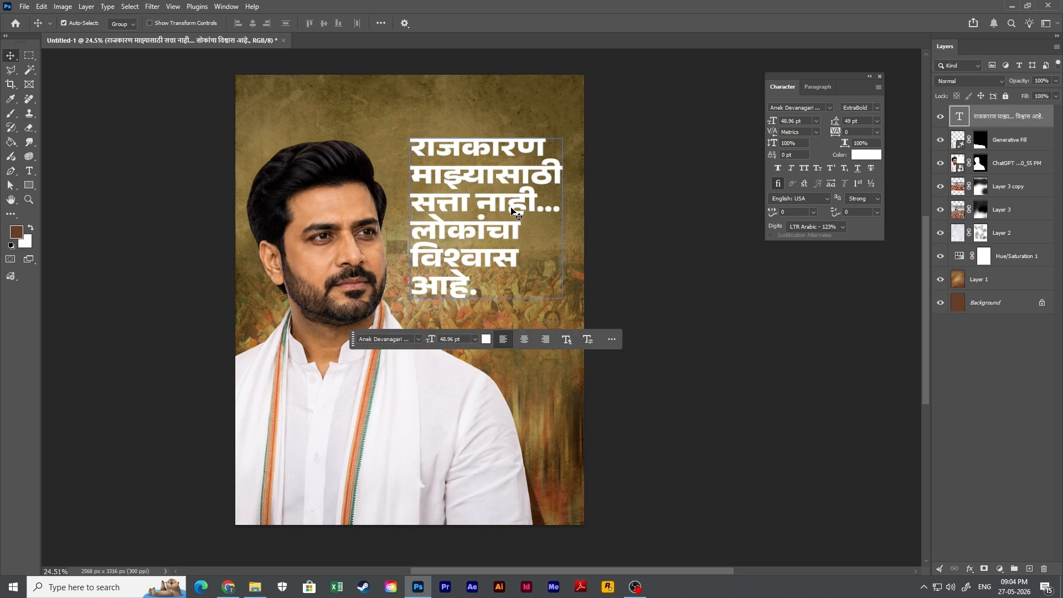
Change the Hue/Saturation 1 adjustment to Hue 28 and Saturation 43, and compare the background with and without it.
drag(1013, 279, 1018, 261)
click(1018, 262)
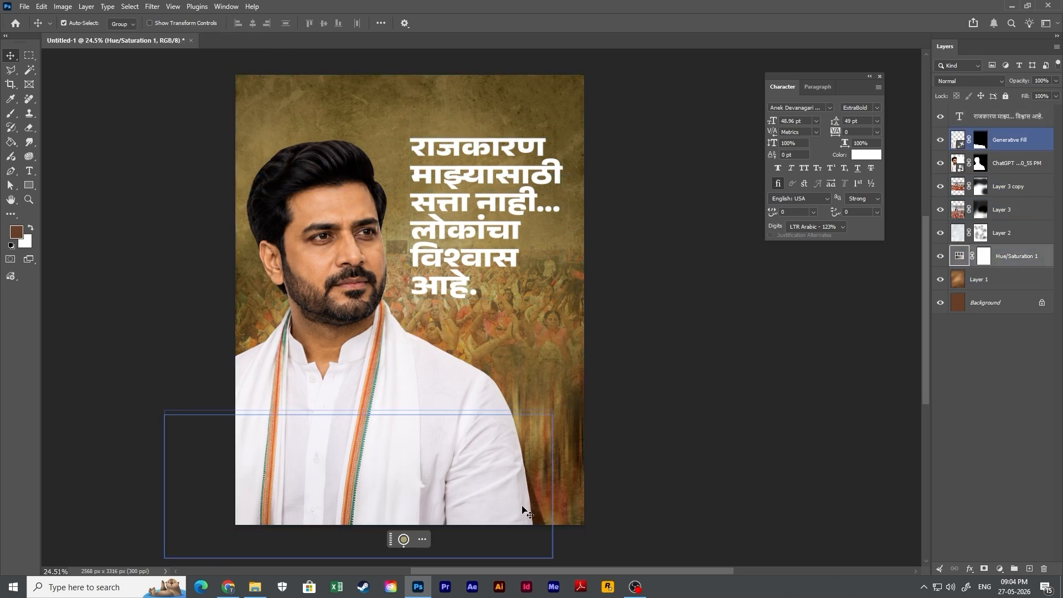
click(403, 539)
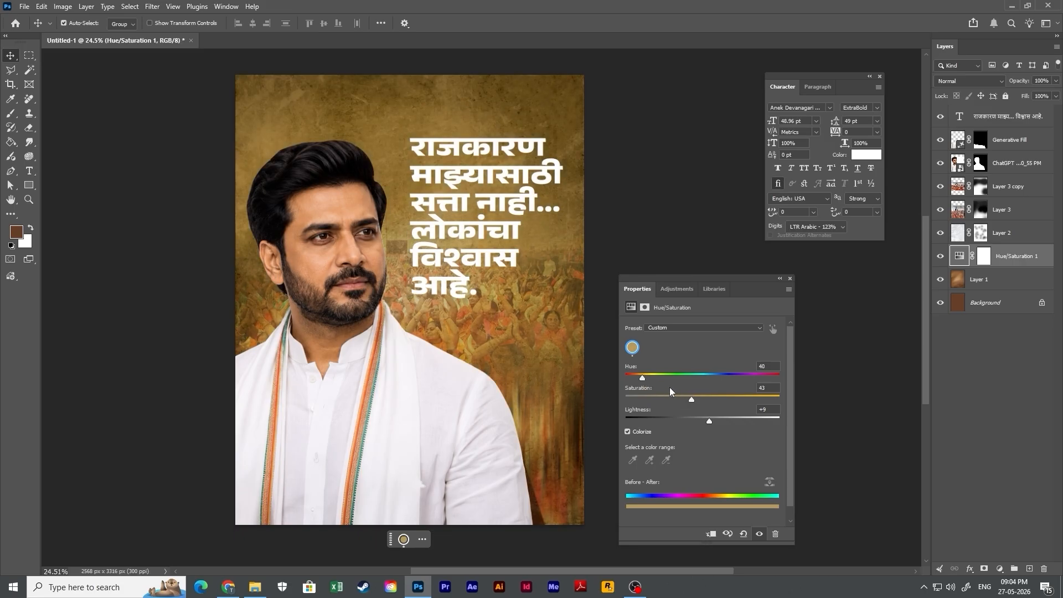
drag(641, 380, 637, 380)
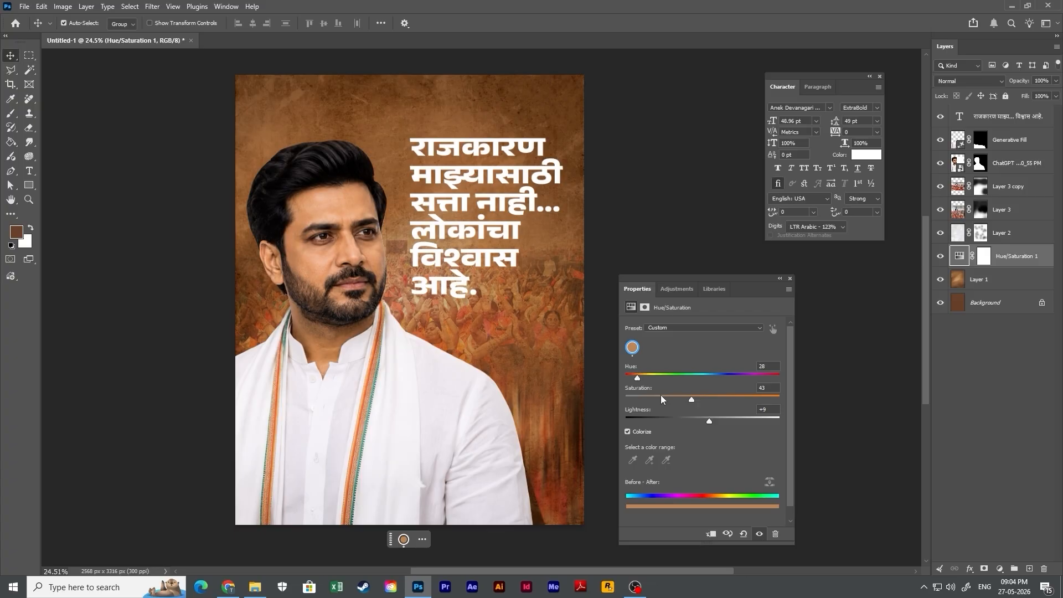
click(780, 278)
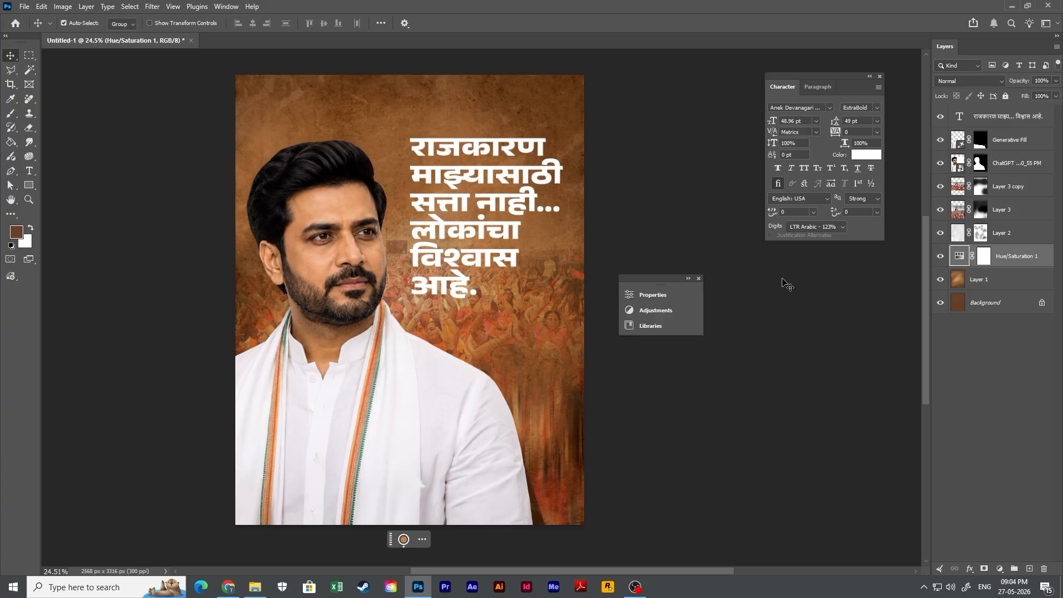
click(938, 259)
click(939, 259)
Shift the rally crowd down behind the man, moving Layer 3 copy about 274 px, and deselect everything.
click(275, 326)
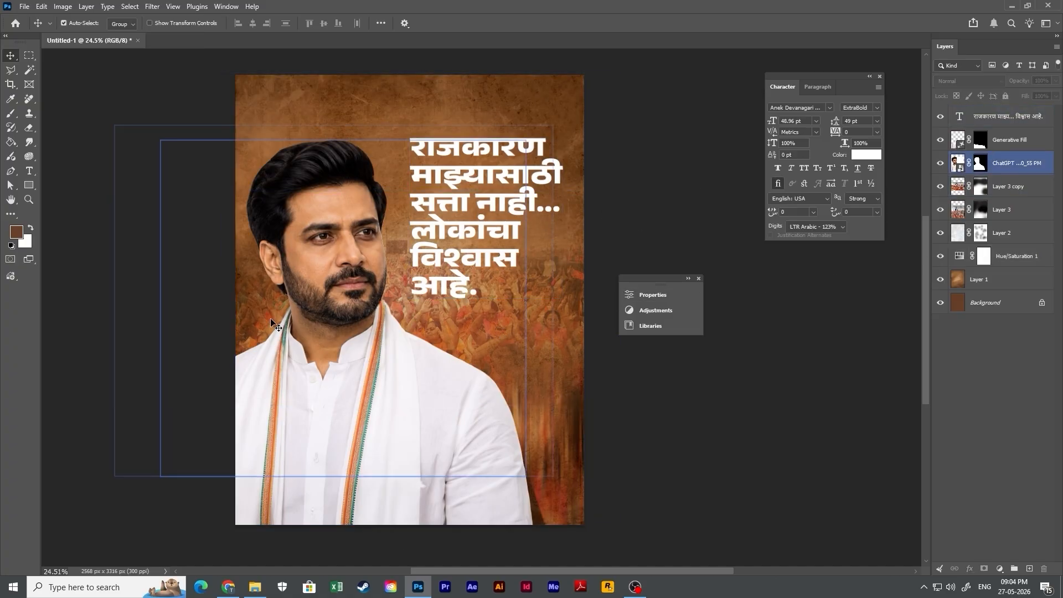
drag(267, 313, 268, 350)
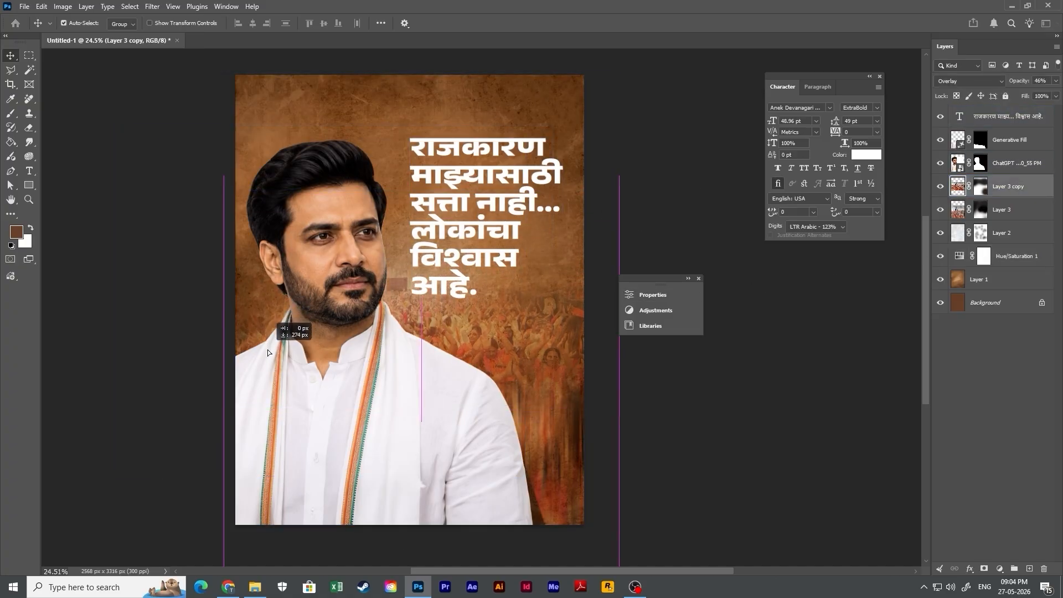
drag(565, 443, 560, 479)
click(705, 442)
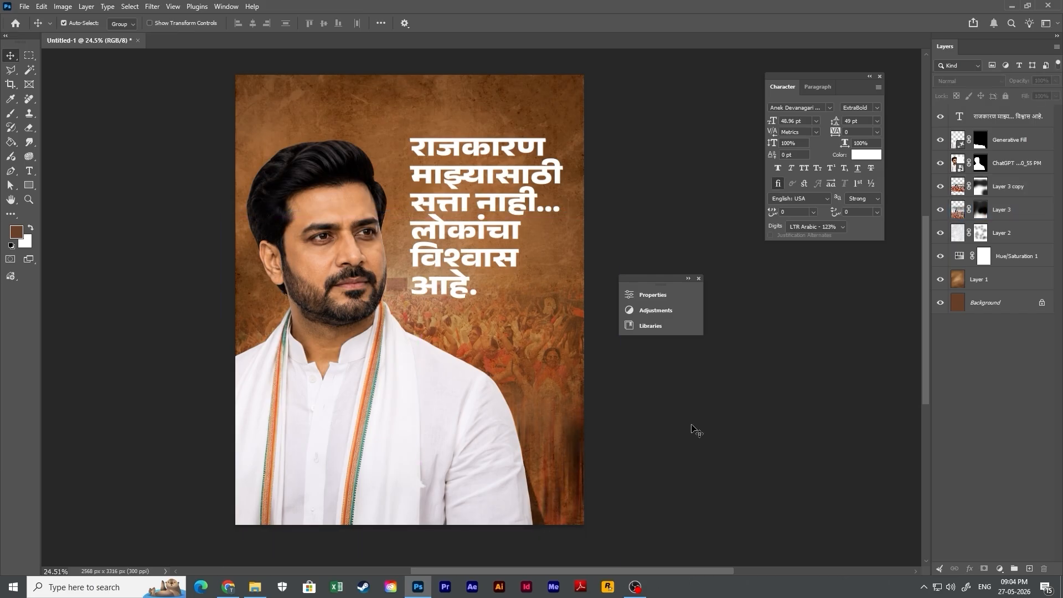
Merge the man's ChatGPT image and Generative Fill layers into one layer.
click(391, 367)
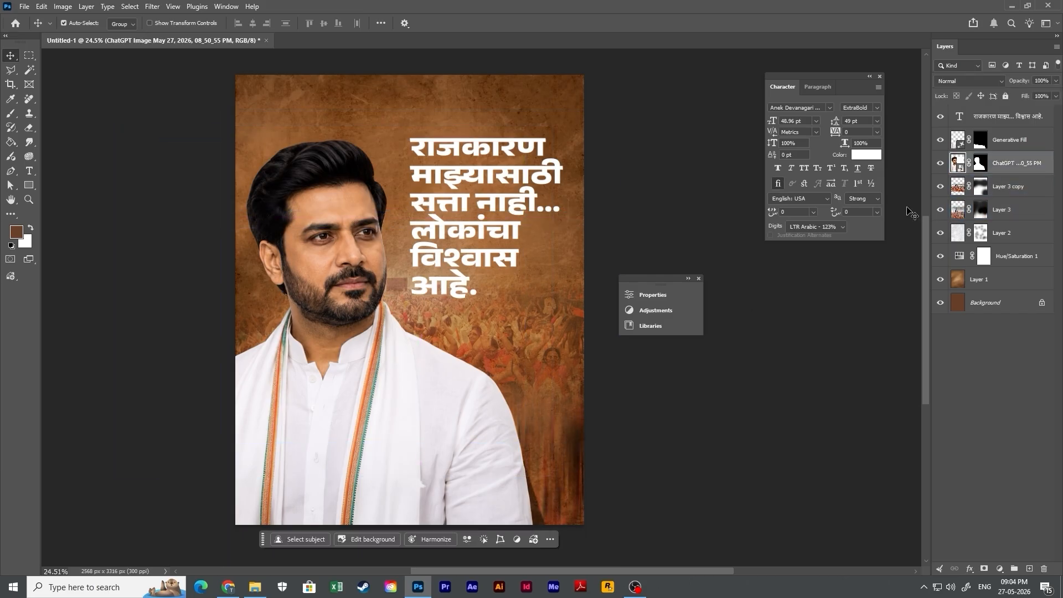
click(1012, 148)
ctrl+click(1013, 151)
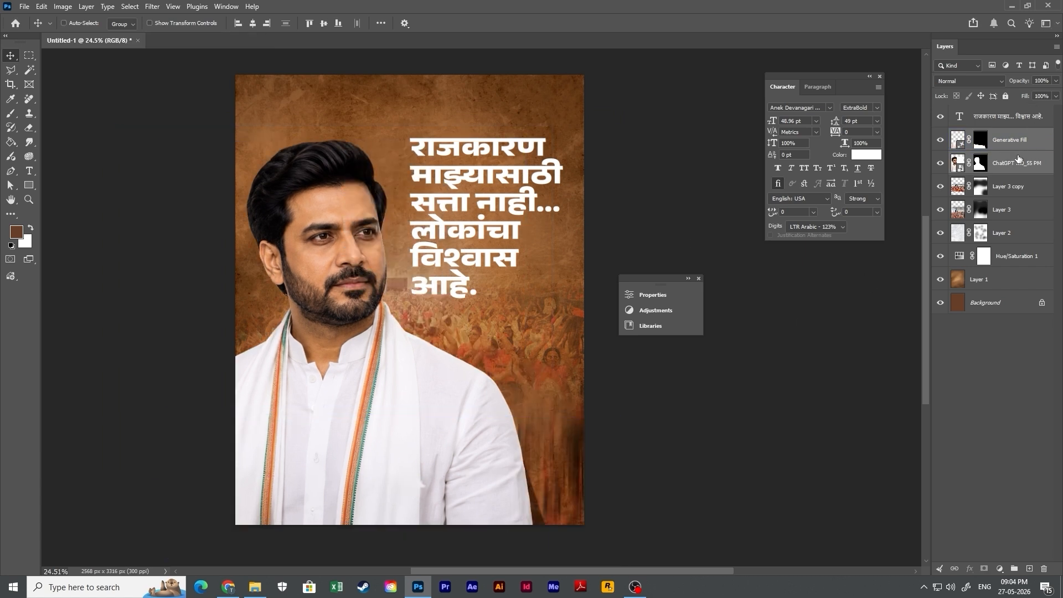
key(ctrl+e)
Sample a dark brown from the poster background as the Brush colour and reduce the brush size to 400 px.
key(b)
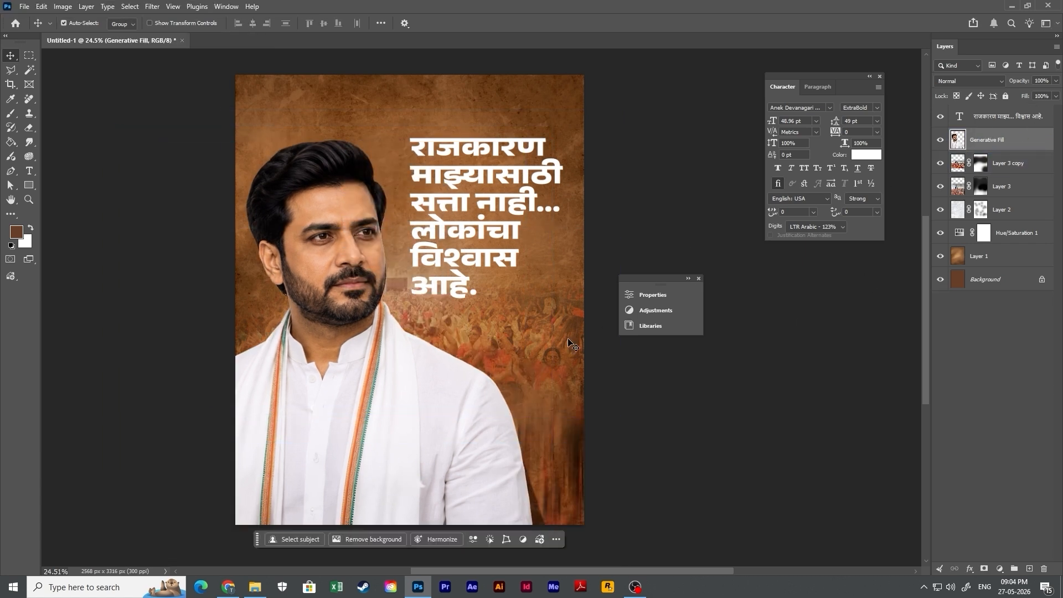
alt+click(576, 141)
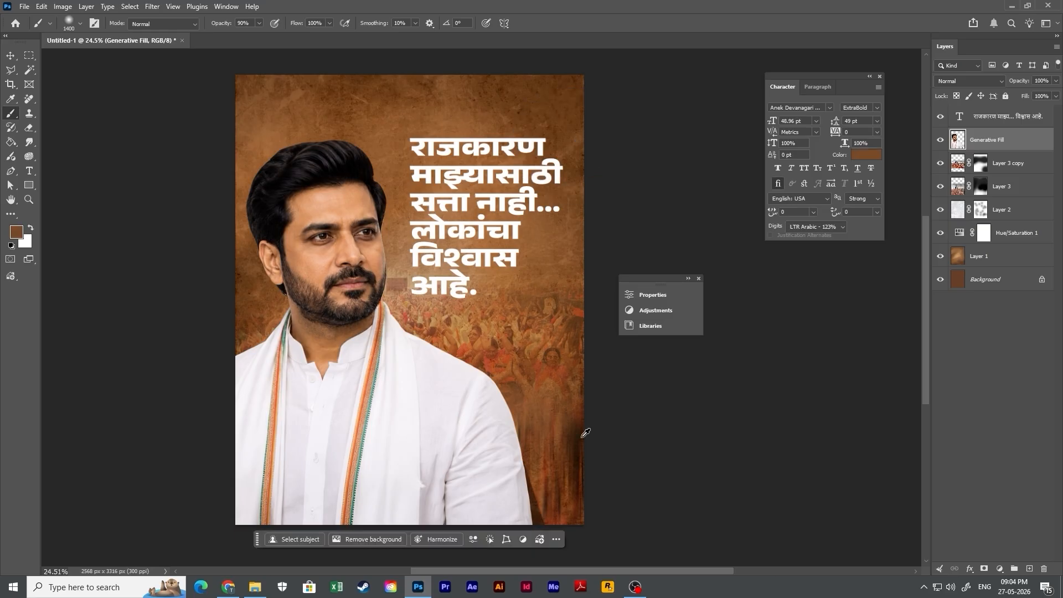
key(bracketleft)
key(bracketleft)
key(bracketleft)
key(bracketleft)
key(bracketleft)
key(bracketleft)
key(bracketleft)
key(bracketleft)
key(bracketleft)
key(bracketleft)
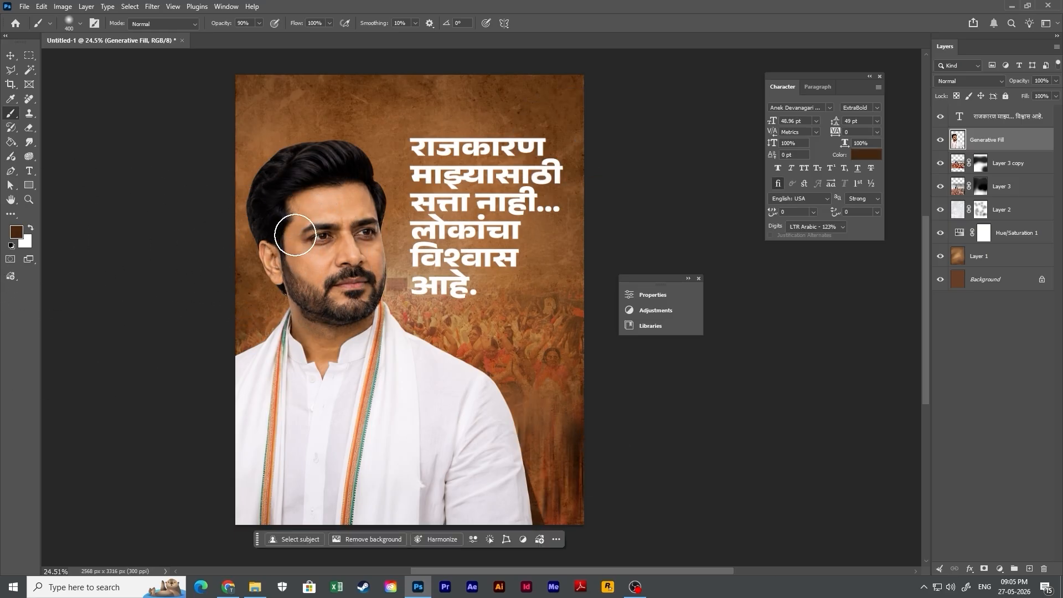
Add a new layer above Layer 3 copy and paint a soft dark-brown shadow behind the man's head and shoulder with a 300 px brush.
click(993, 162)
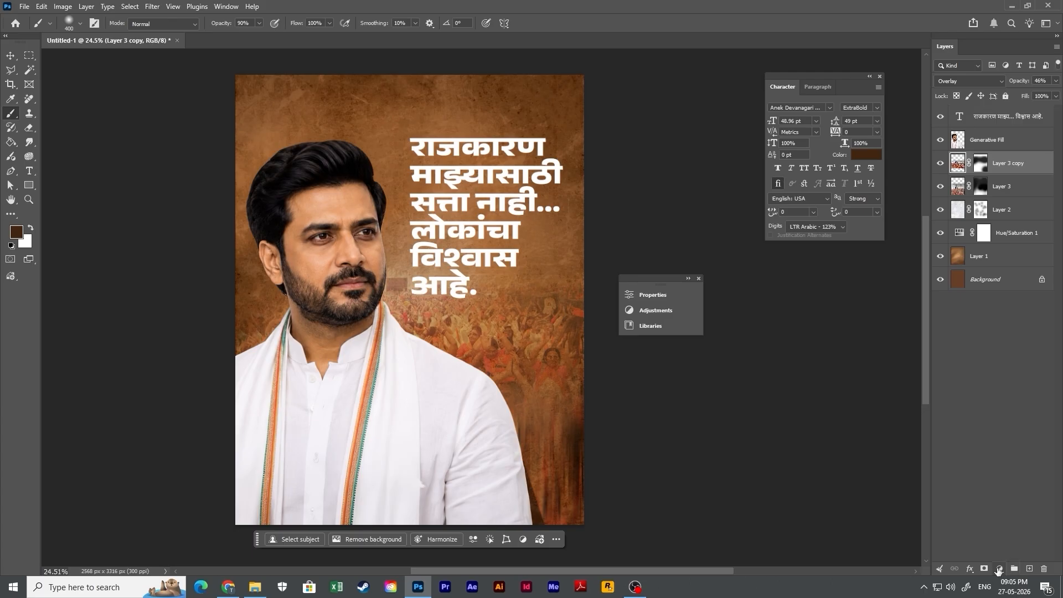
click(1028, 569)
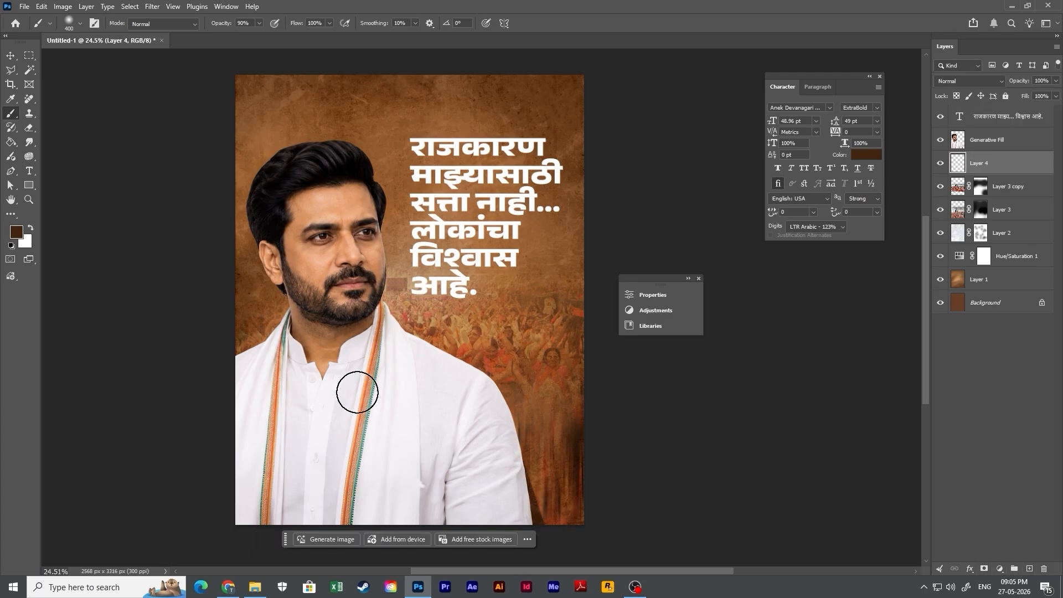
key(bracketleft)
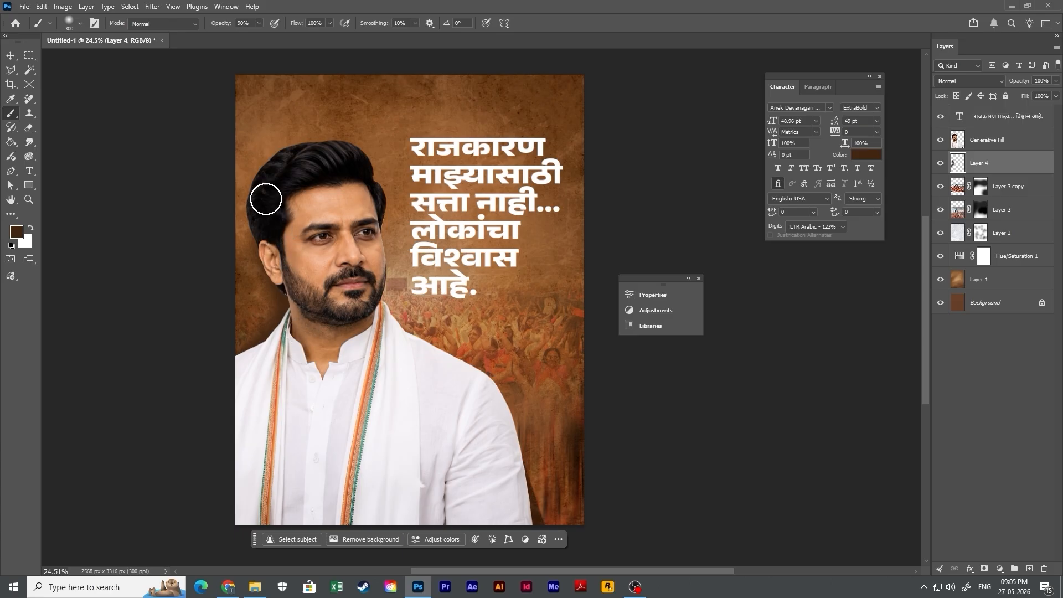
Deepen the shadow behind the man's head and neck with a near-black brown 200 px brush, and set the shadow layer's opacity to 60%.
key(bracketleft)
click(16, 232)
drag(755, 428, 774, 474)
click(886, 347)
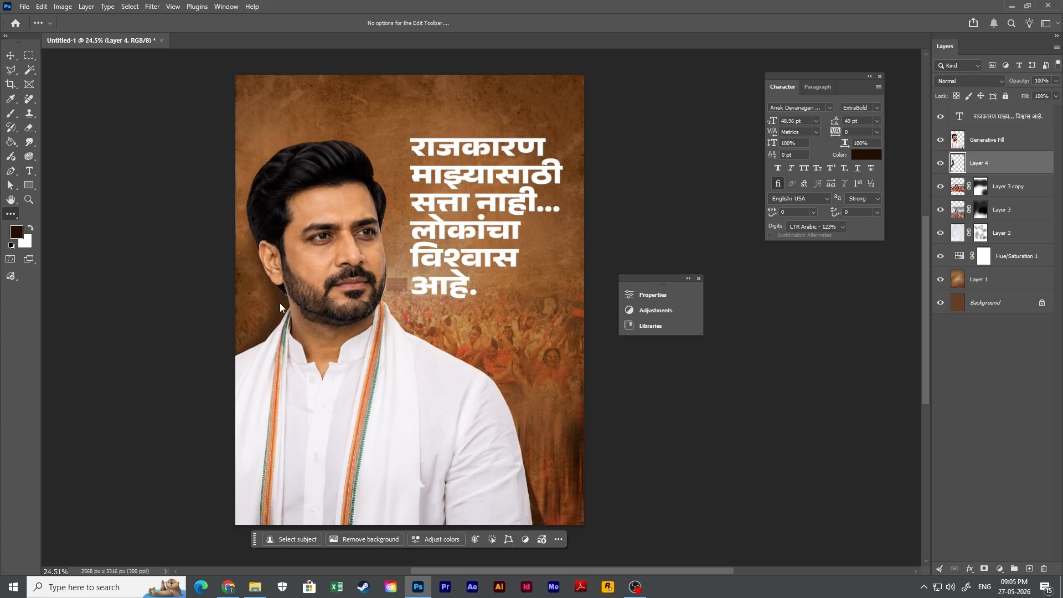
key(v)
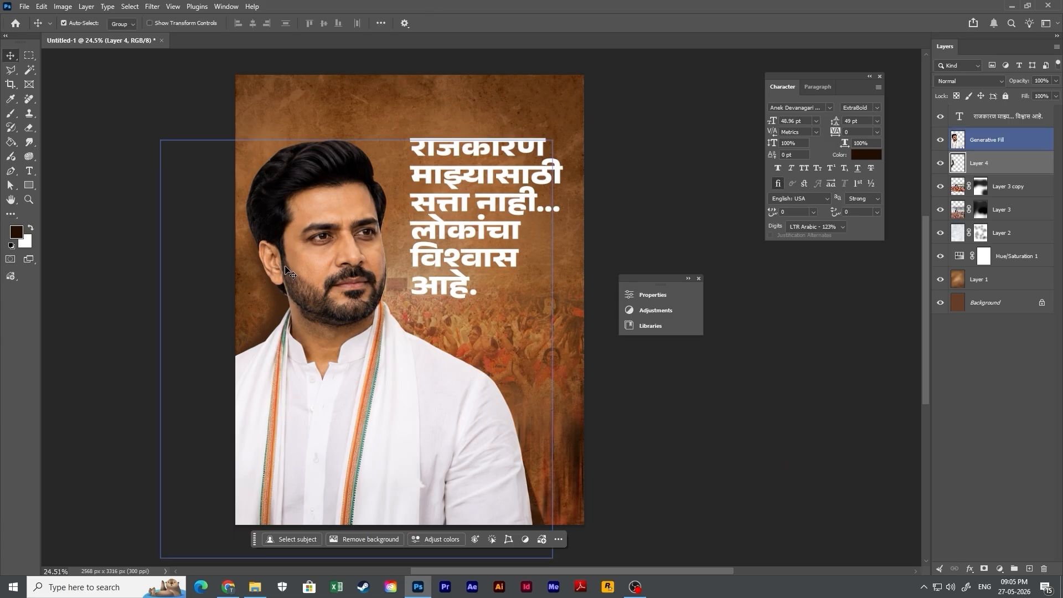
key(b)
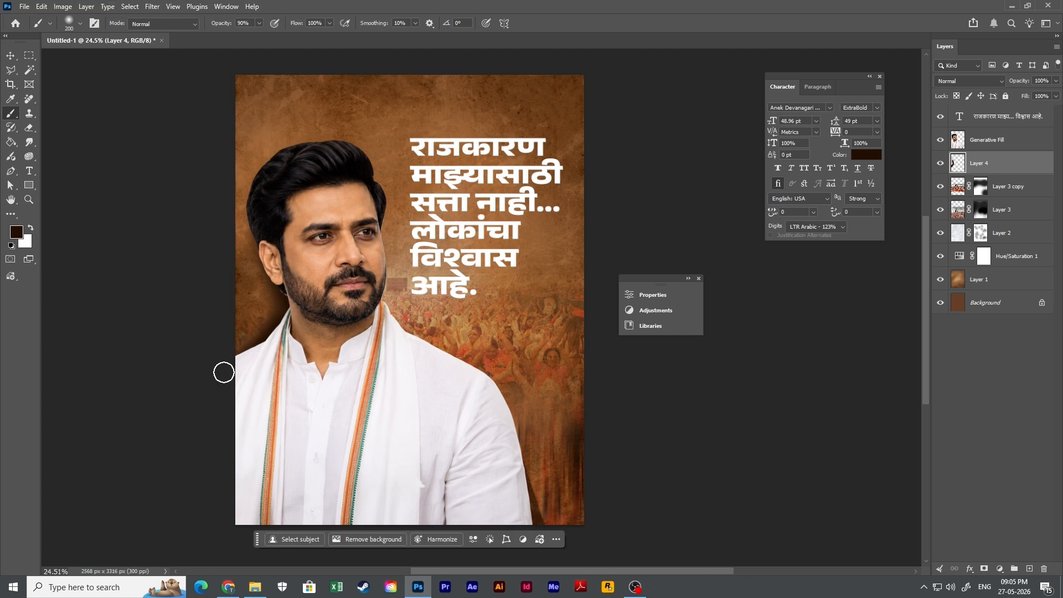
key(v)
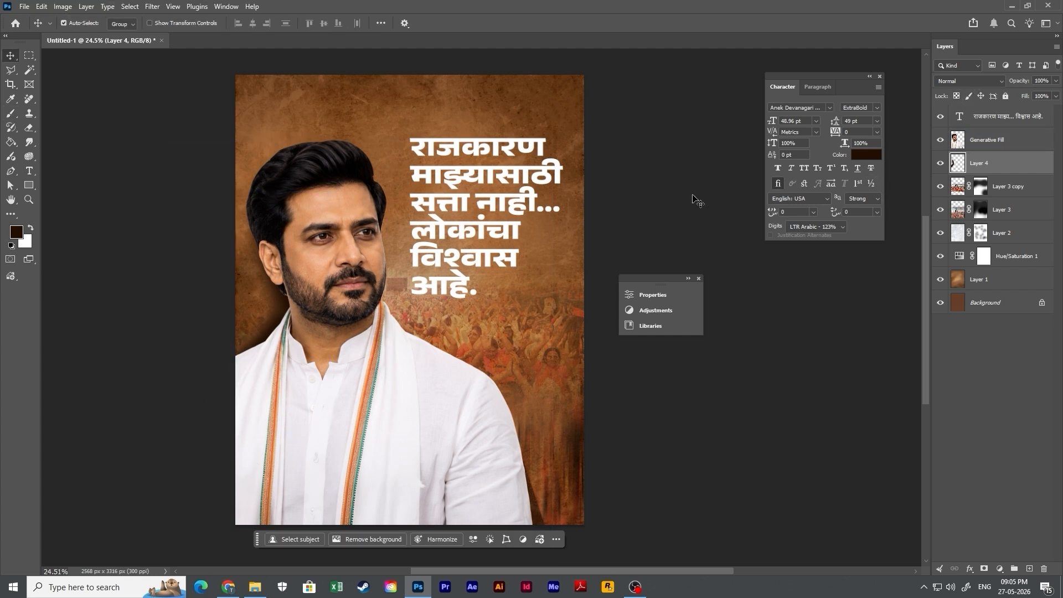
key(b)
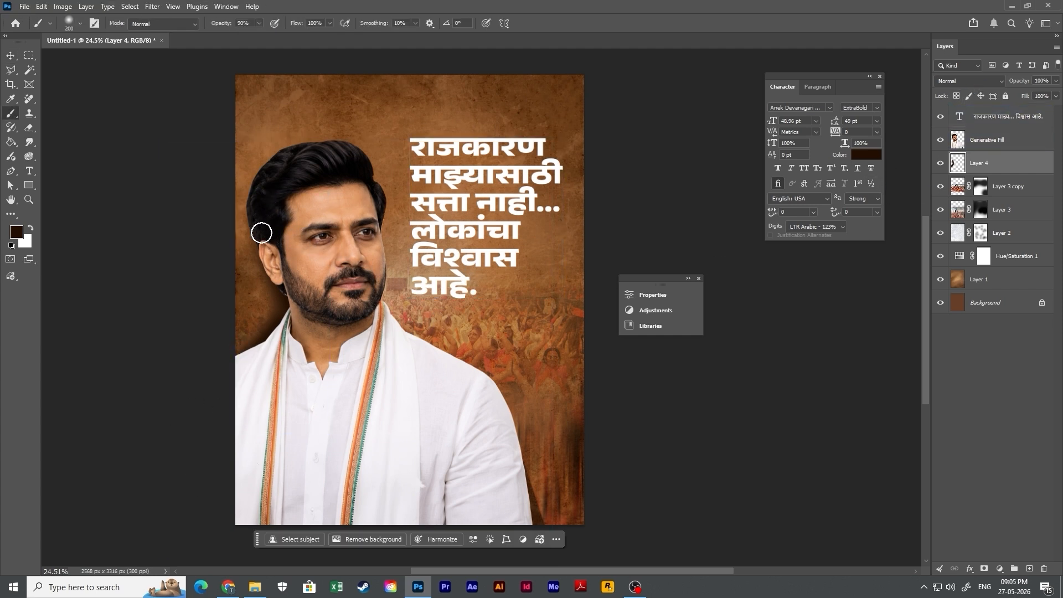
mouse_move(261, 232)
mouse_down()
mouse_move(267, 259)
mouse_move(254, 220)
mouse_move(283, 342)
mouse_up()
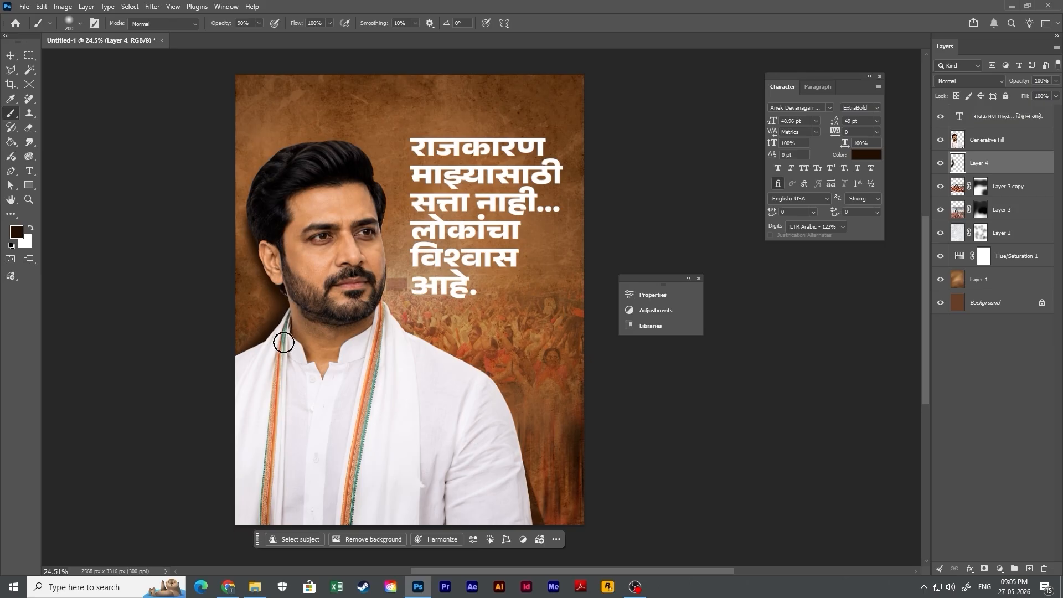
drag(1022, 83, 996, 87)
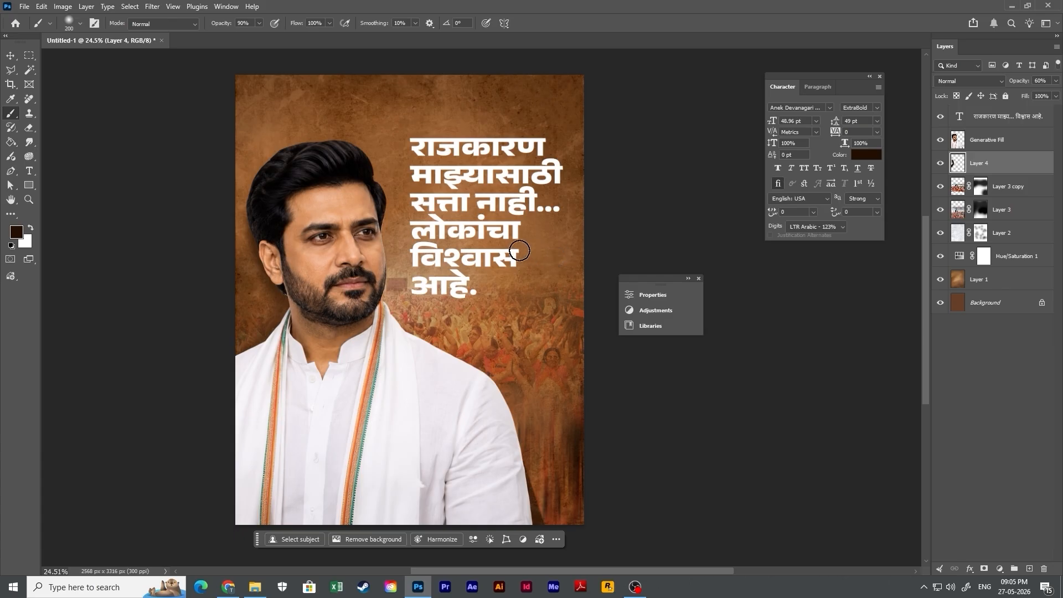
Move the quote text block slightly upward on the poster.
key(v)
click(468, 238)
drag(468, 238, 467, 231)
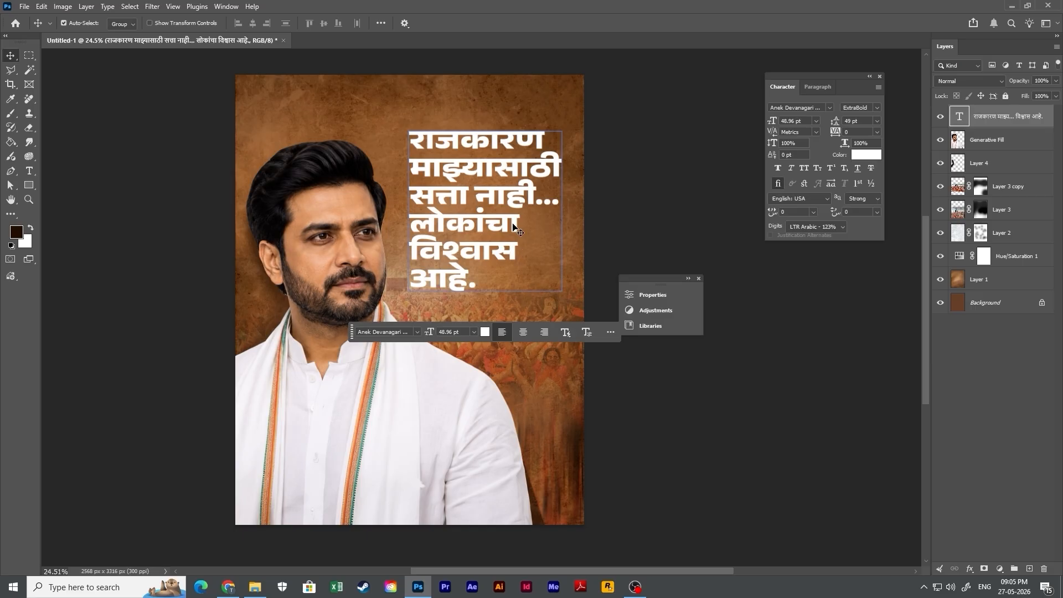
Add a Drop Shadow to the quote text, offset to a 105° angle and 14 px distance.
right_click(1029, 115)
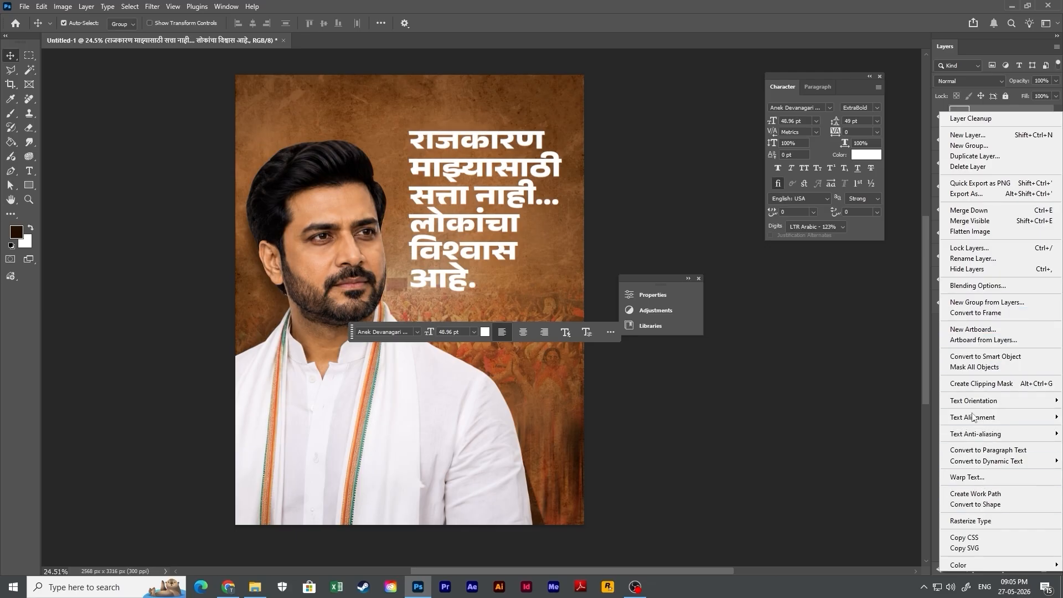
click(976, 287)
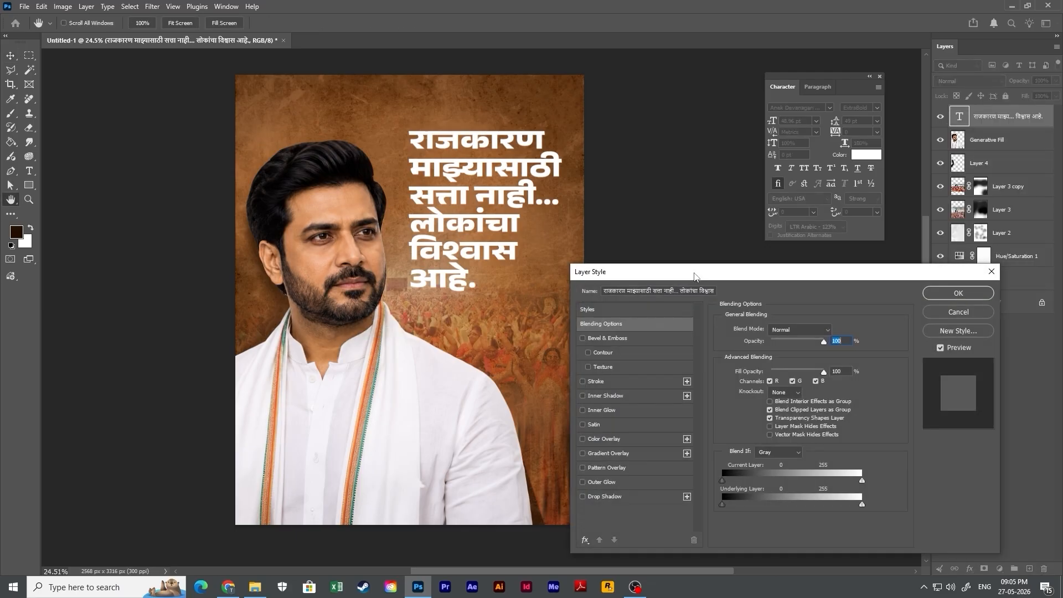
click(655, 359)
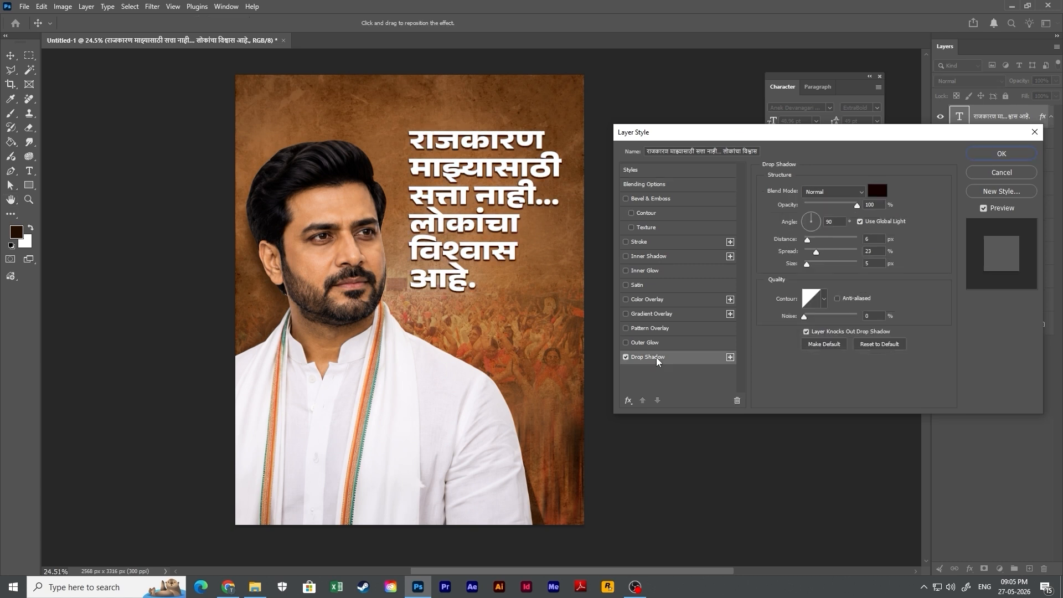
drag(468, 224, 468, 224)
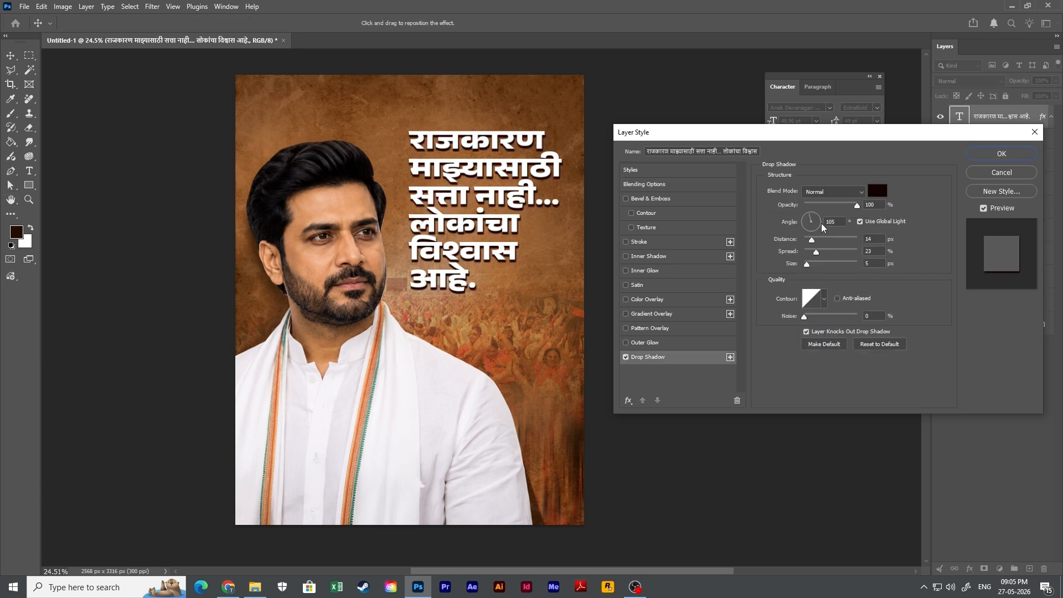
Recolour the quote's drop shadow orange-brown and set its size to 18 px and opacity to 61%.
click(879, 193)
click(536, 221)
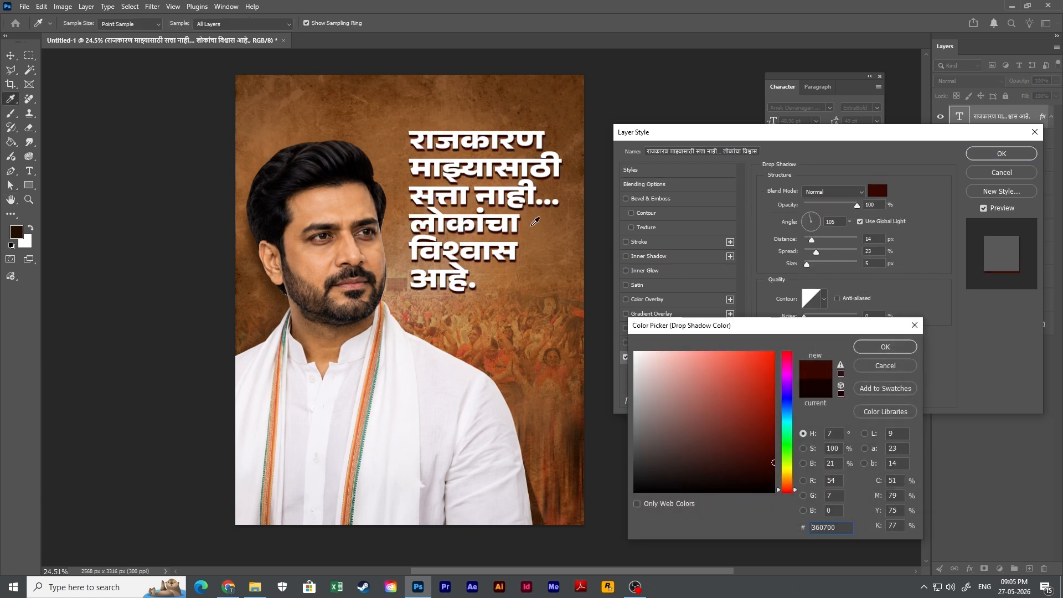
drag(731, 444, 767, 434)
click(869, 348)
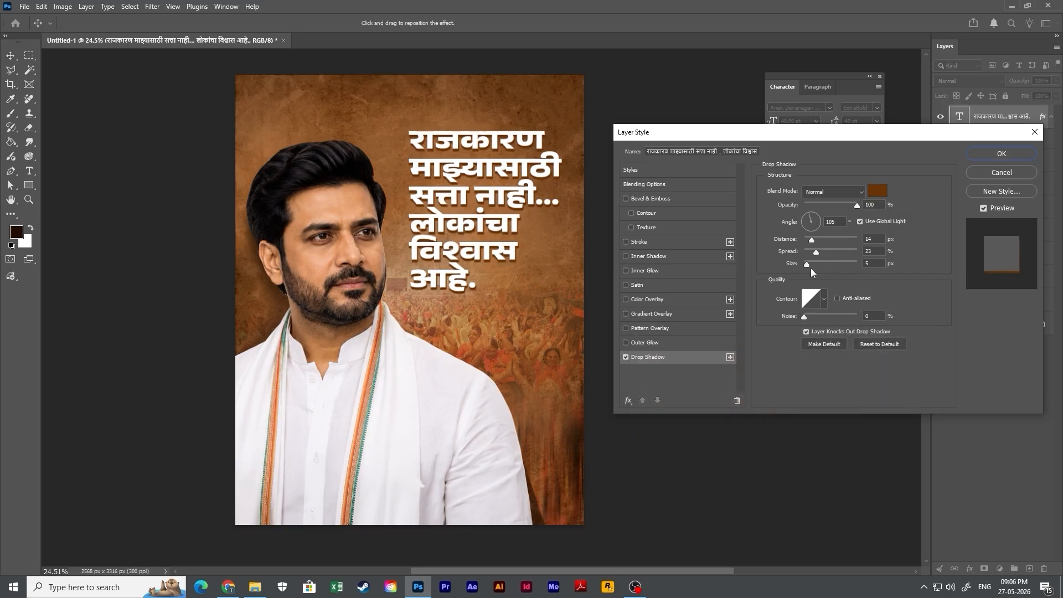
click(812, 264)
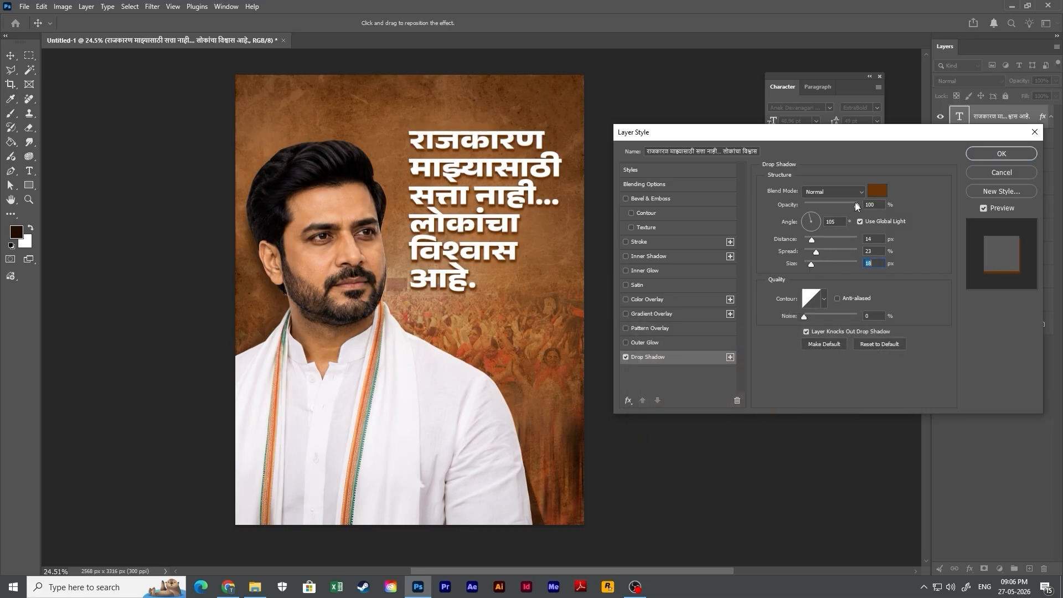
drag(855, 206, 837, 207)
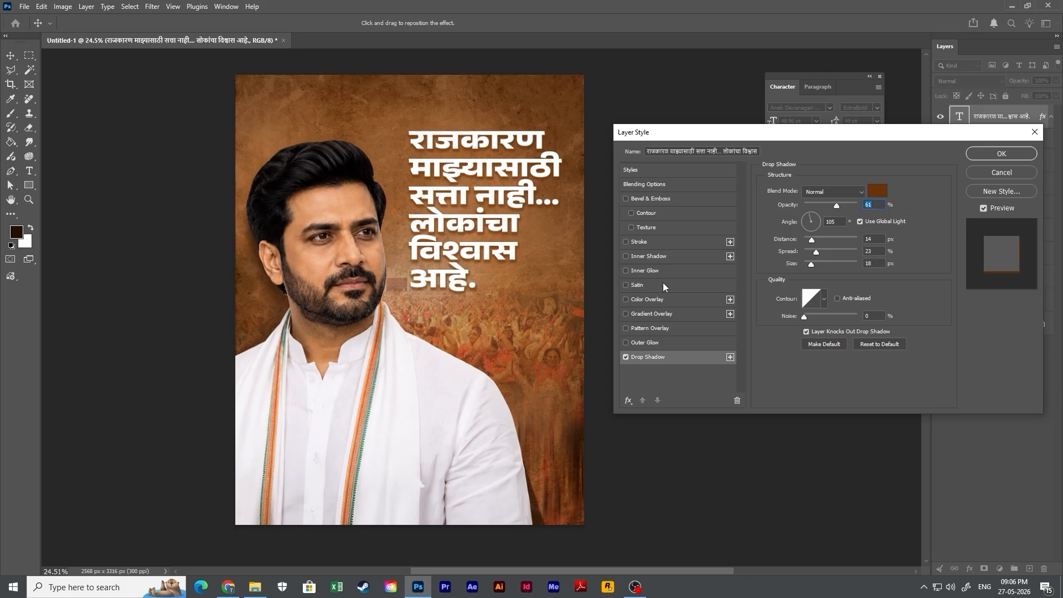
Apply a Gradient Overlay to the quote without a Color Overlay, using the Foreground to Background preset.
click(659, 302)
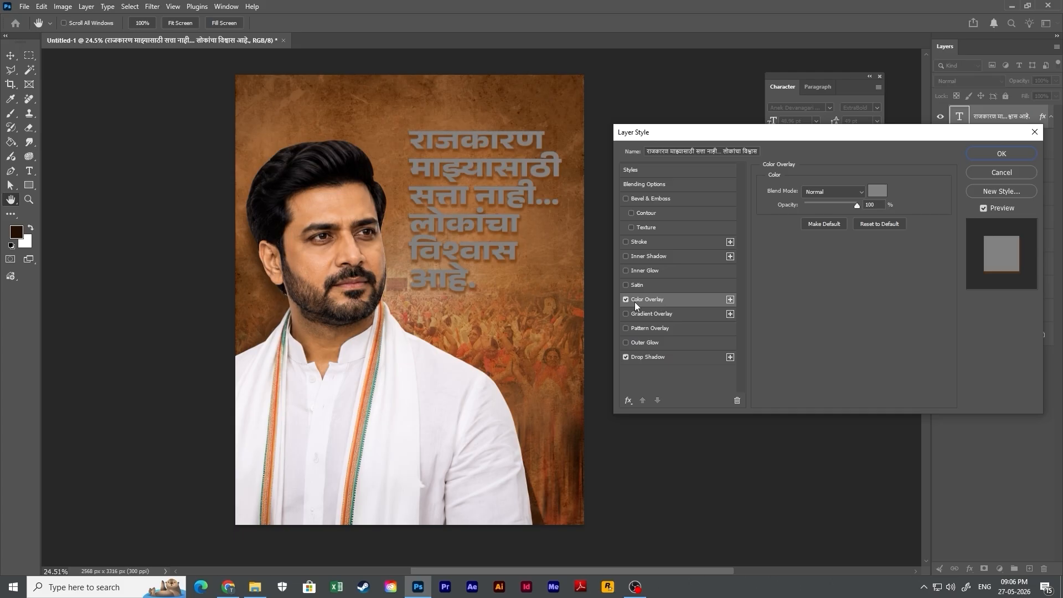
click(643, 315)
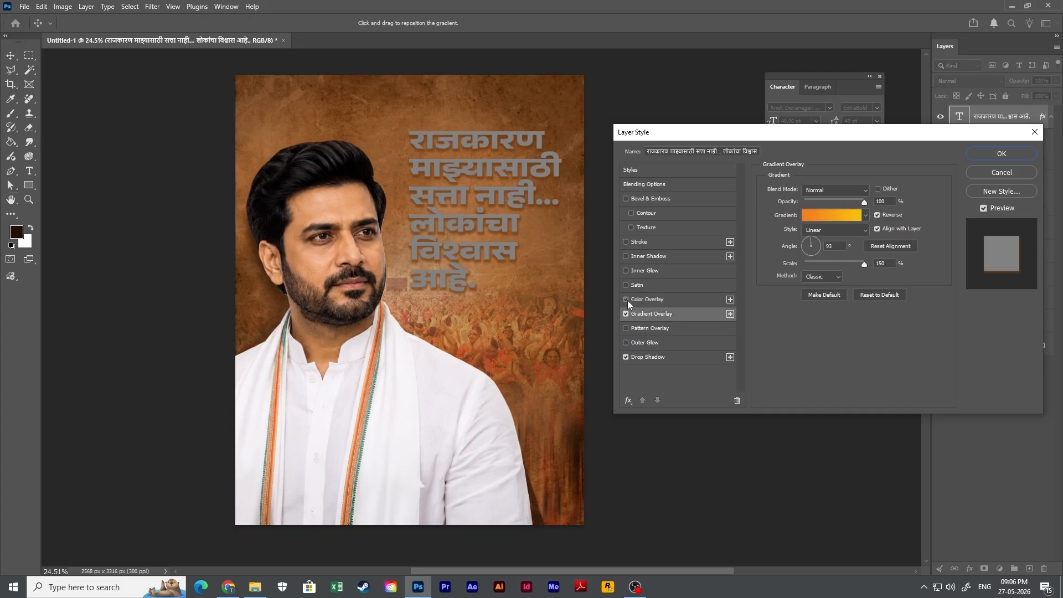
click(627, 300)
click(807, 220)
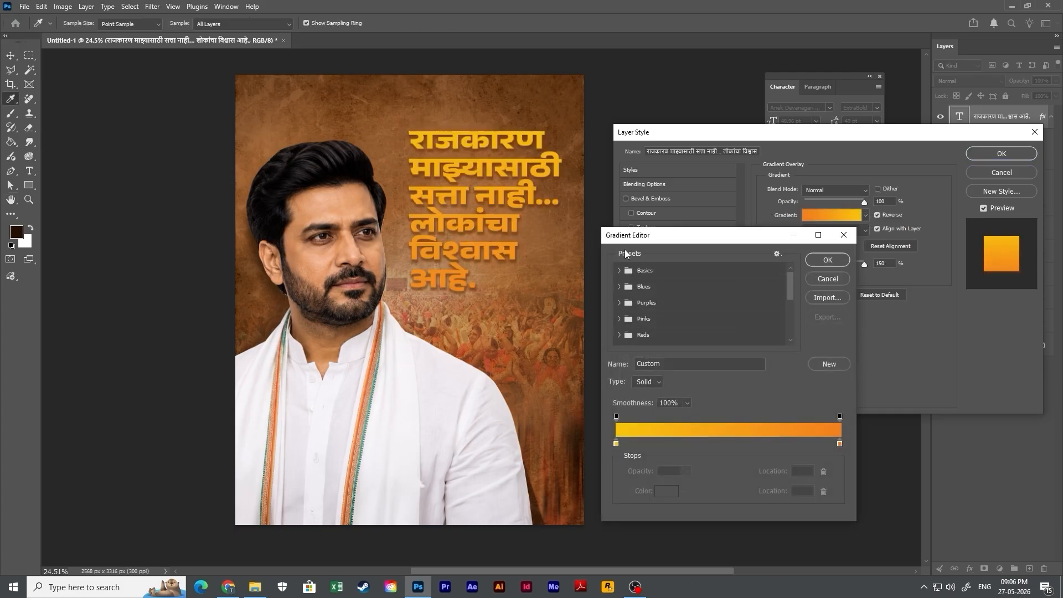
click(622, 271)
click(634, 288)
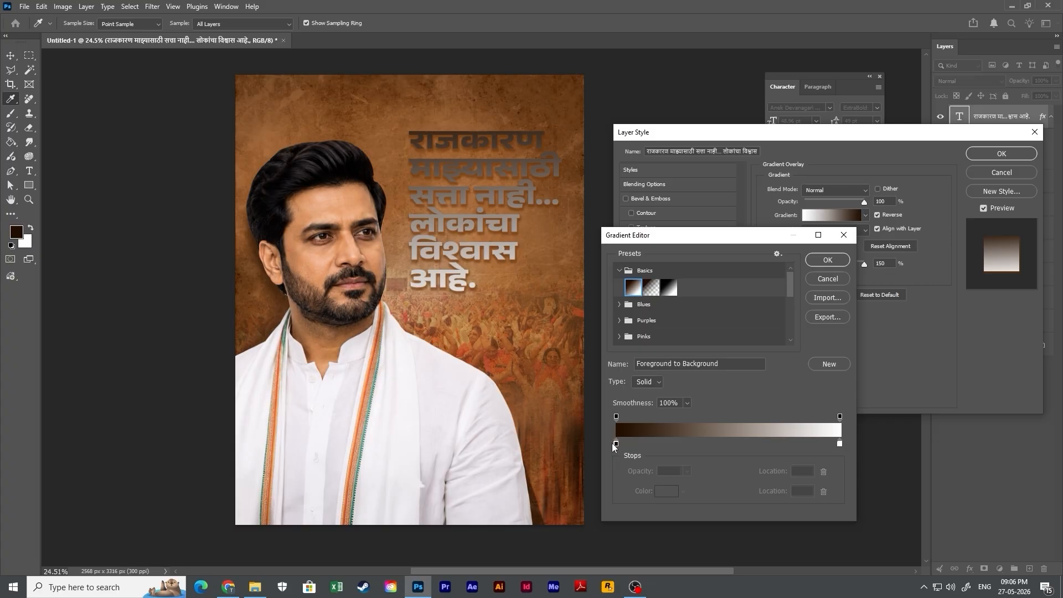
Change the gradient's dark colour stop to bright yellow fff000 and accept the yellow-to-white gradient.
click(614, 444)
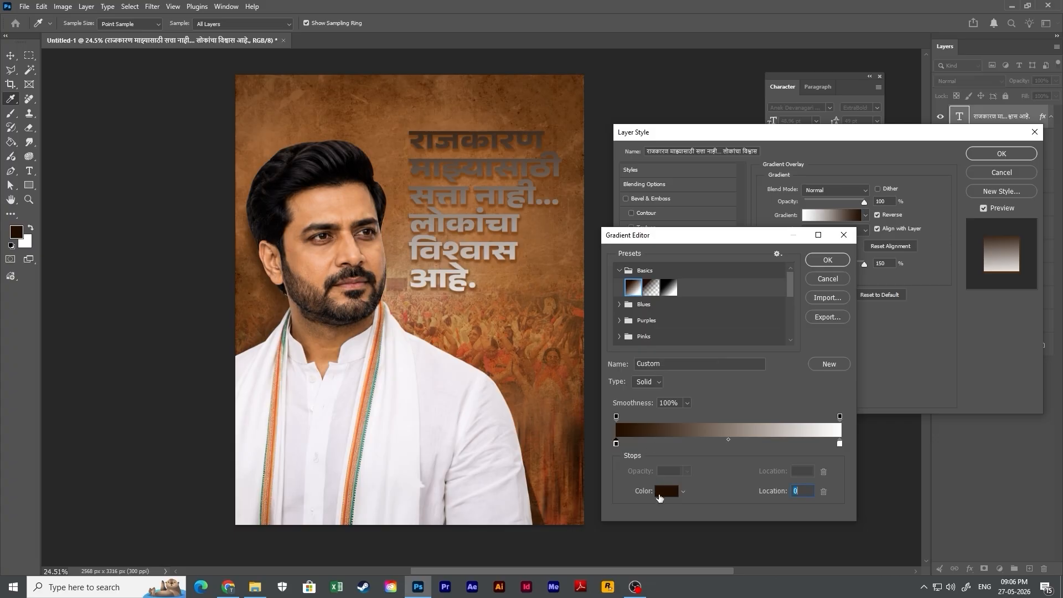
click(659, 494)
click(774, 352)
click(789, 477)
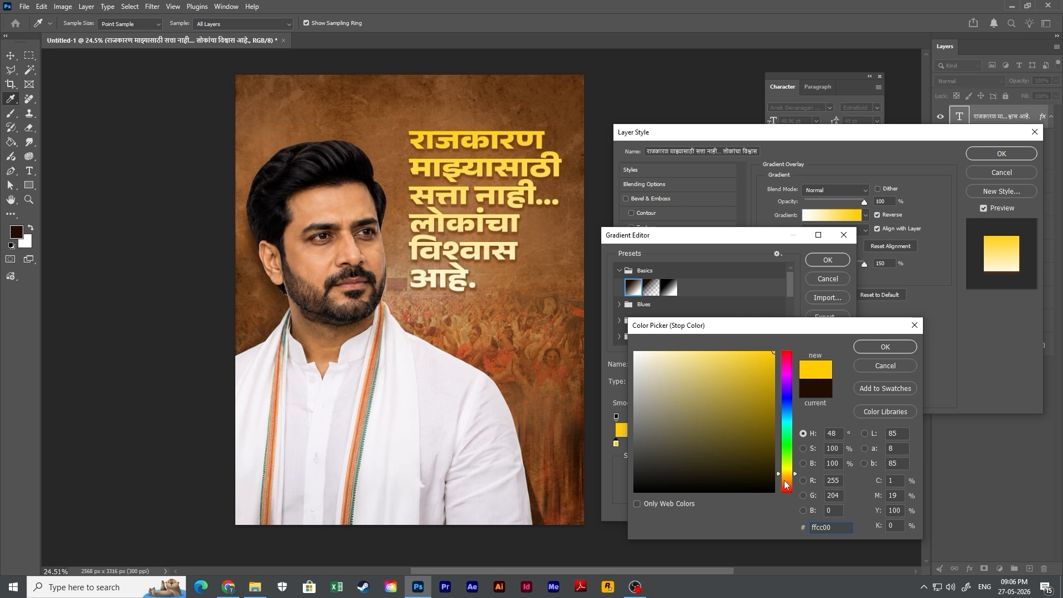
drag(785, 481, 783, 471)
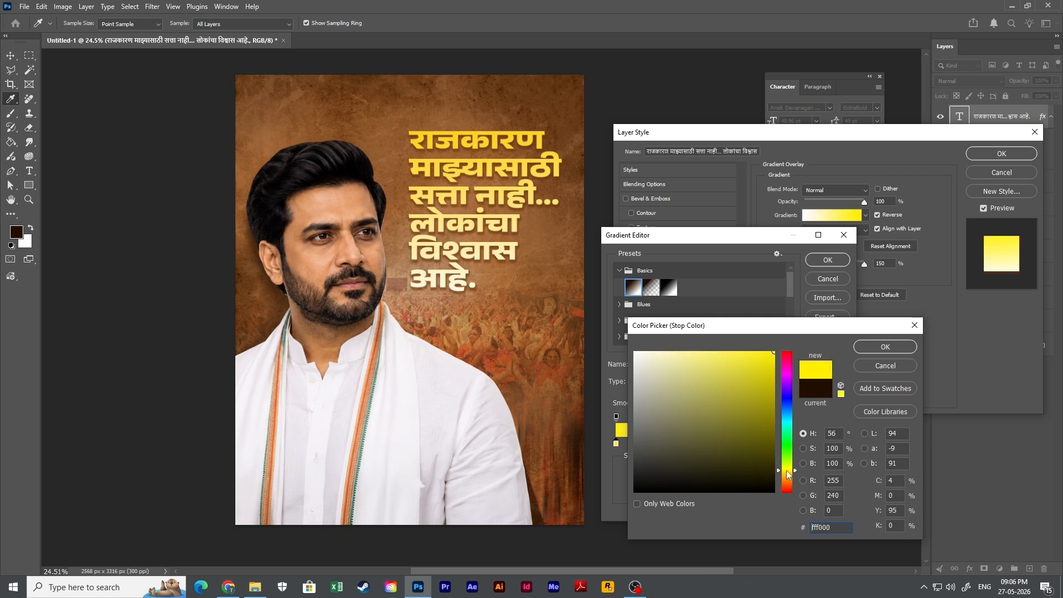
click(885, 346)
click(829, 261)
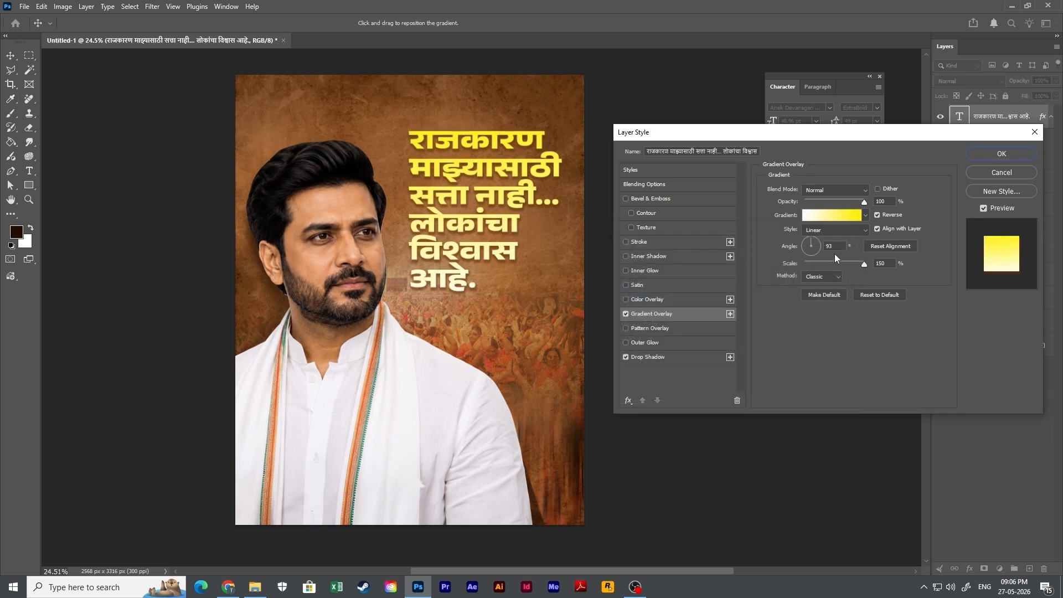
Set the quote's gradient angle to -88° and move the midpoint between yellow and white to location 49%.
drag(814, 244, 813, 260)
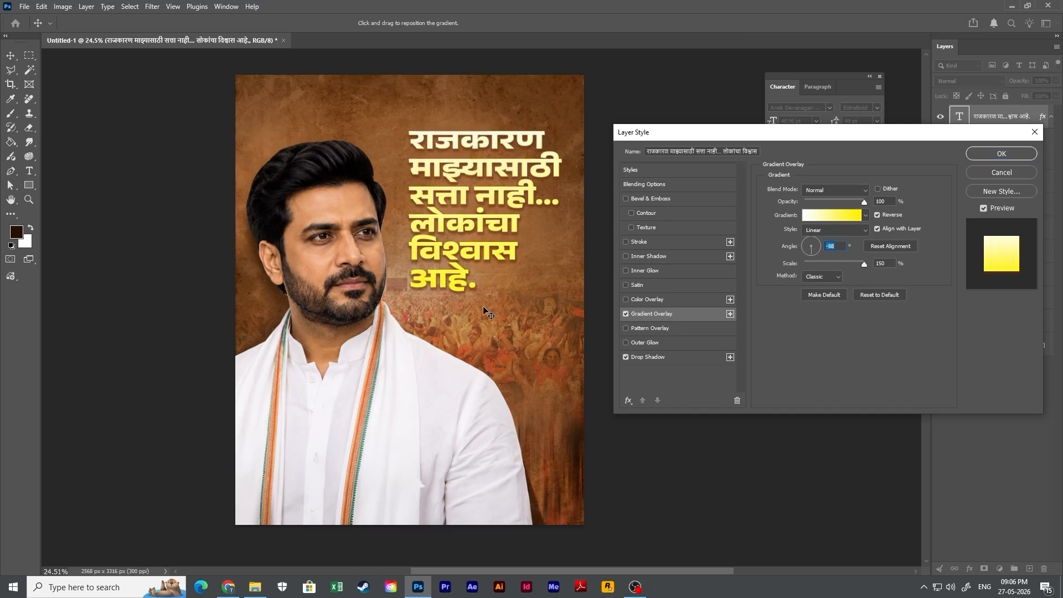
click(828, 217)
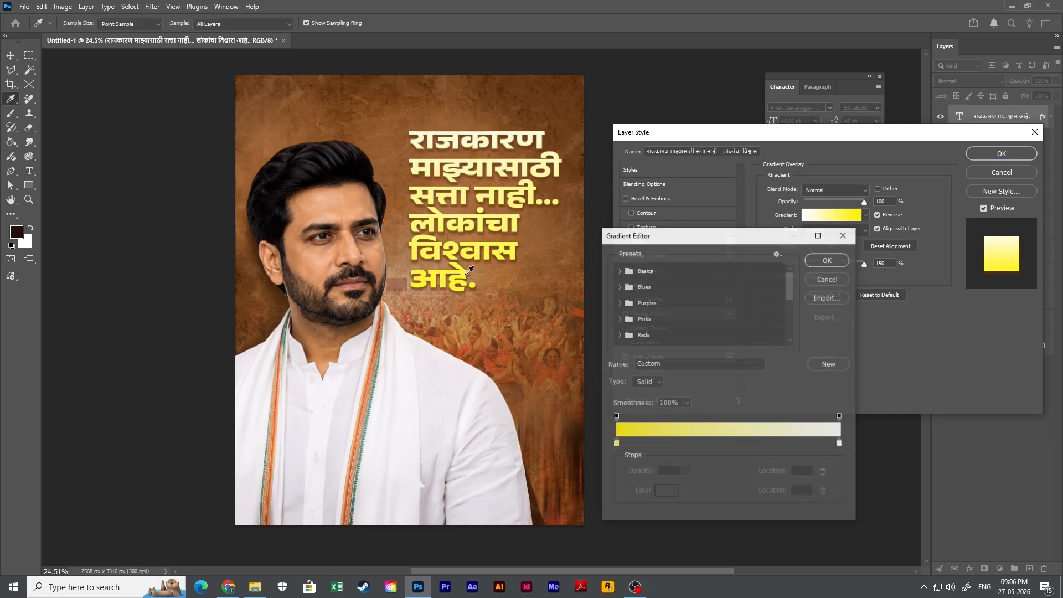
click(617, 444)
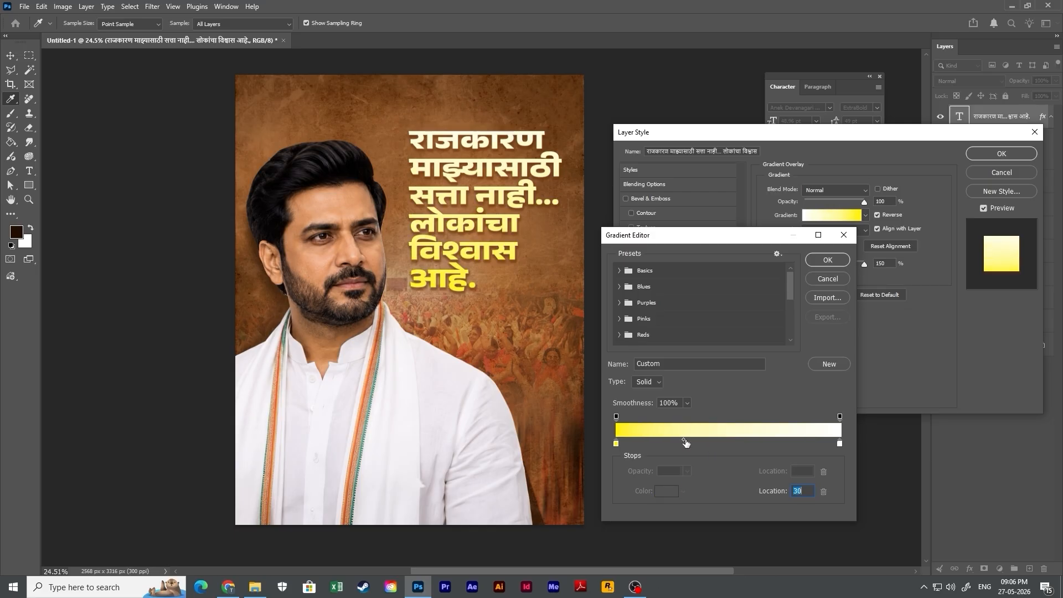
drag(685, 438, 726, 437)
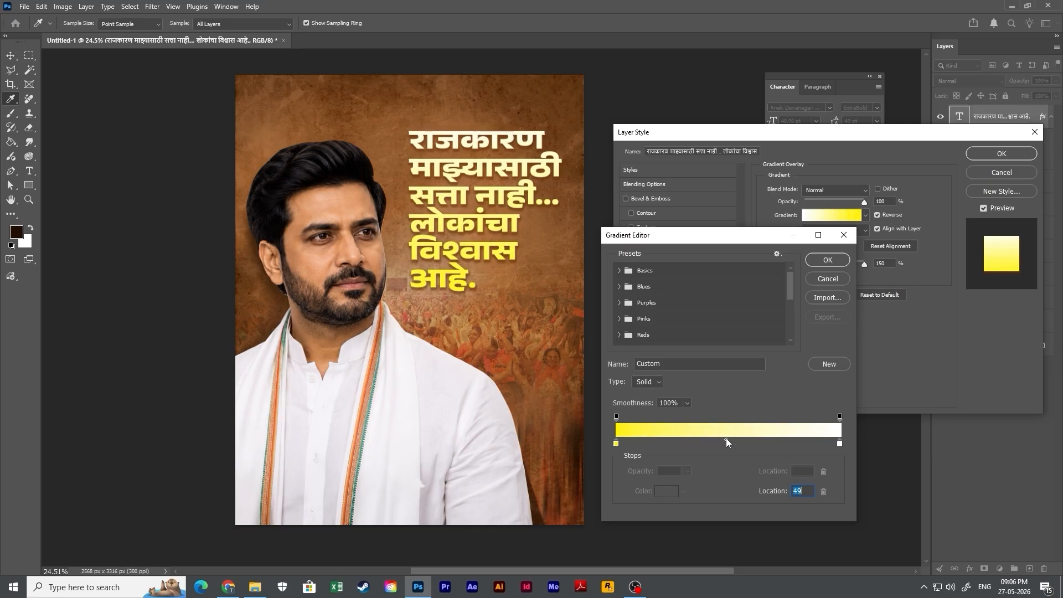
click(837, 260)
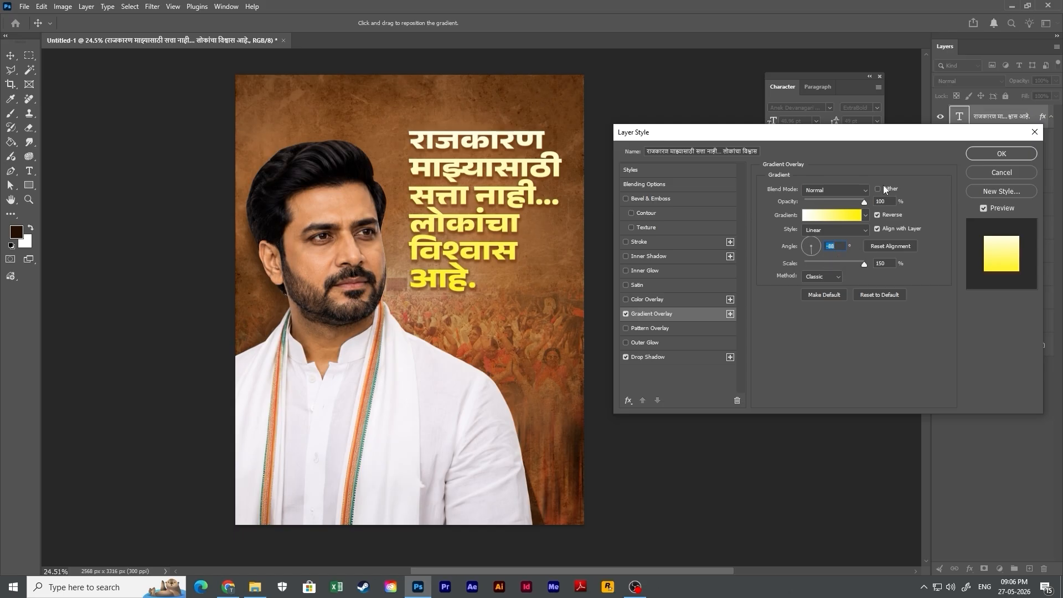
Accept the quote's gradient overlay and drop shadow layer style.
click(1002, 153)
key(ctrl+minus)
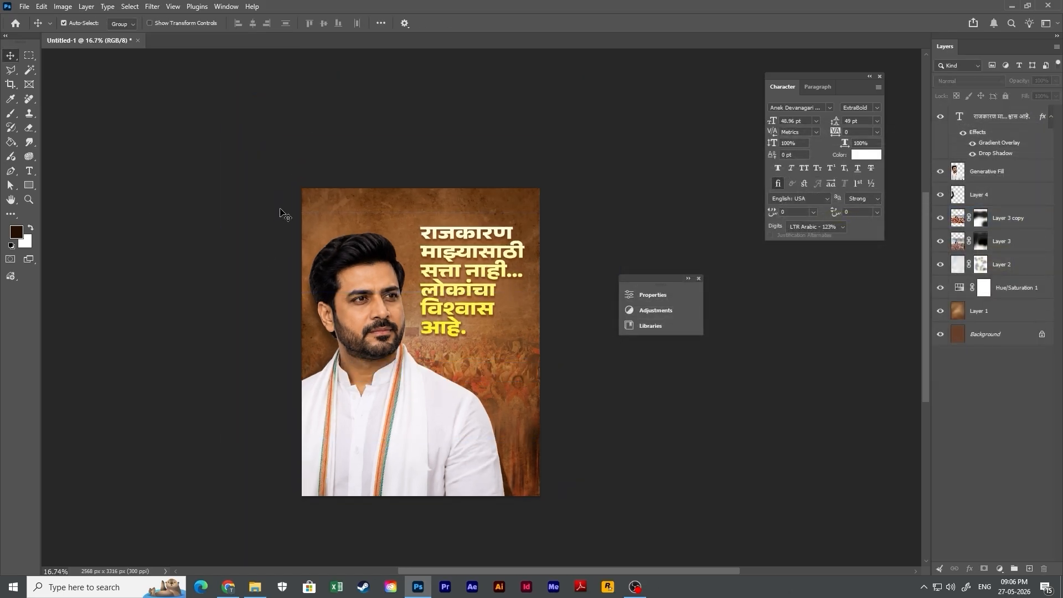
scroll(466, 282, up, 2)
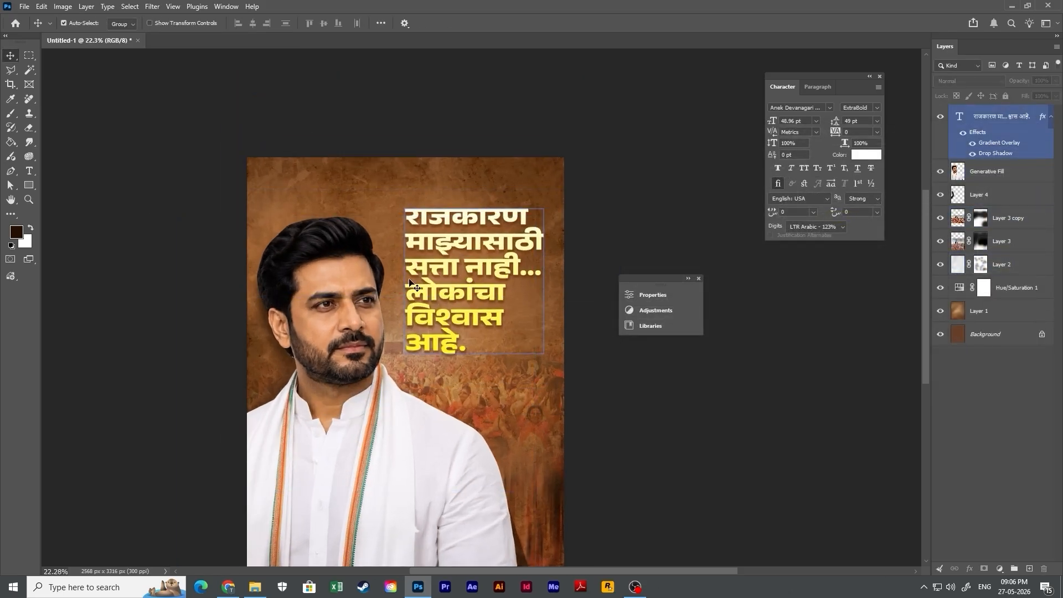
Select the cut-out man's Generative Fill layer and run Harmonize on it to match the background.
click(457, 322)
click(369, 441)
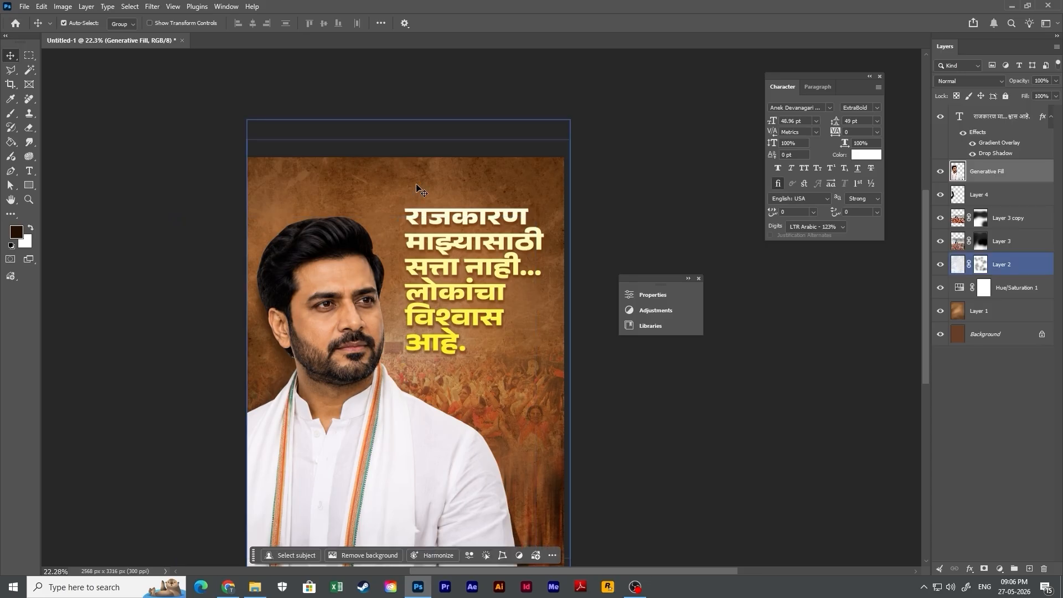
click(1017, 310)
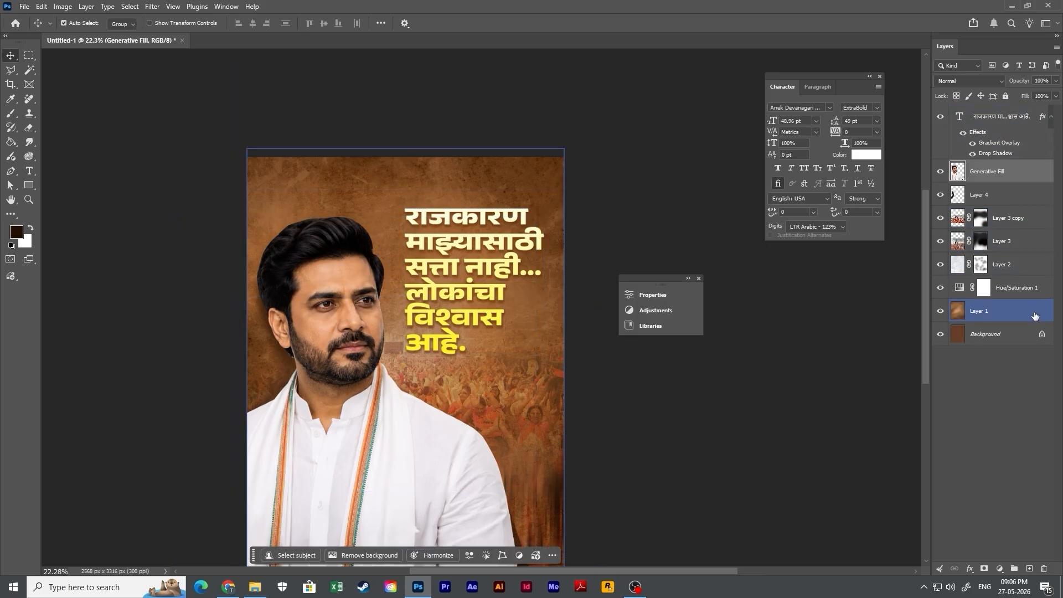
key(ctrl+z)
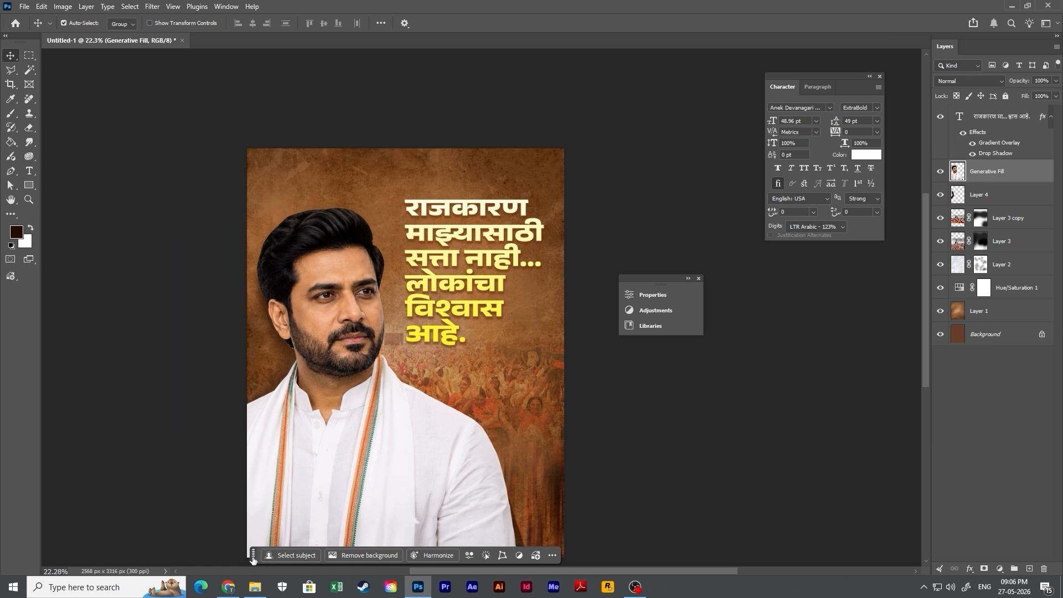
drag(253, 555, 362, 459)
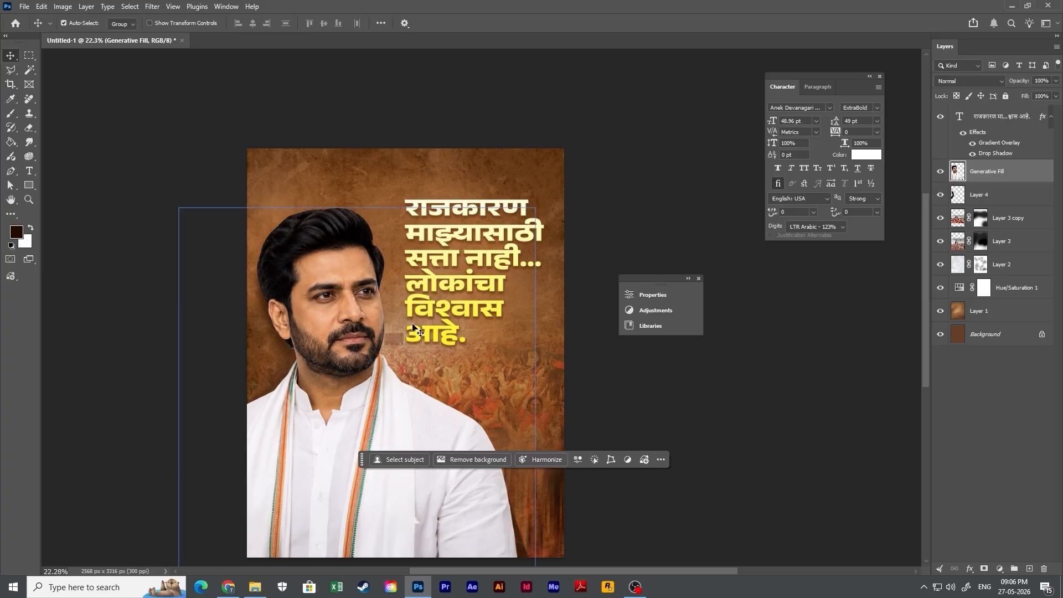
click(557, 460)
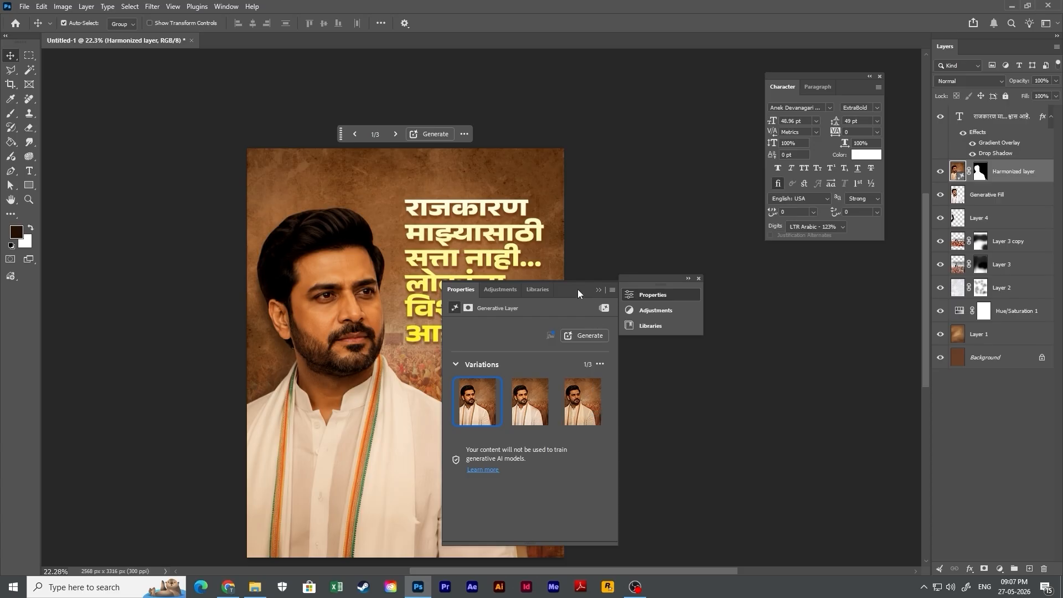
Compare the three harmonized variations of the man and keep the second one.
drag(577, 289, 682, 198)
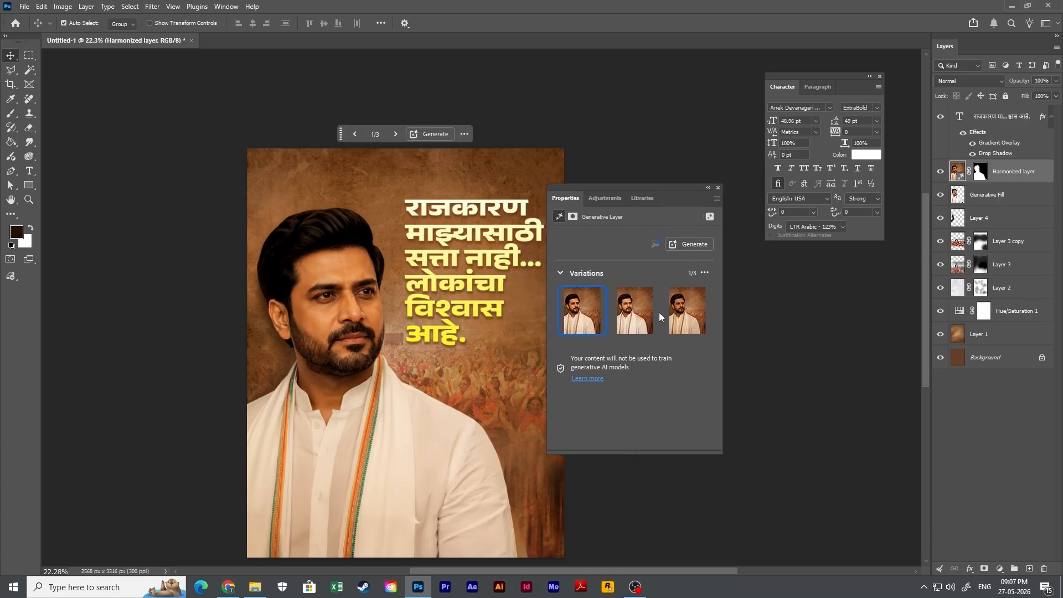
click(635, 320)
click(681, 316)
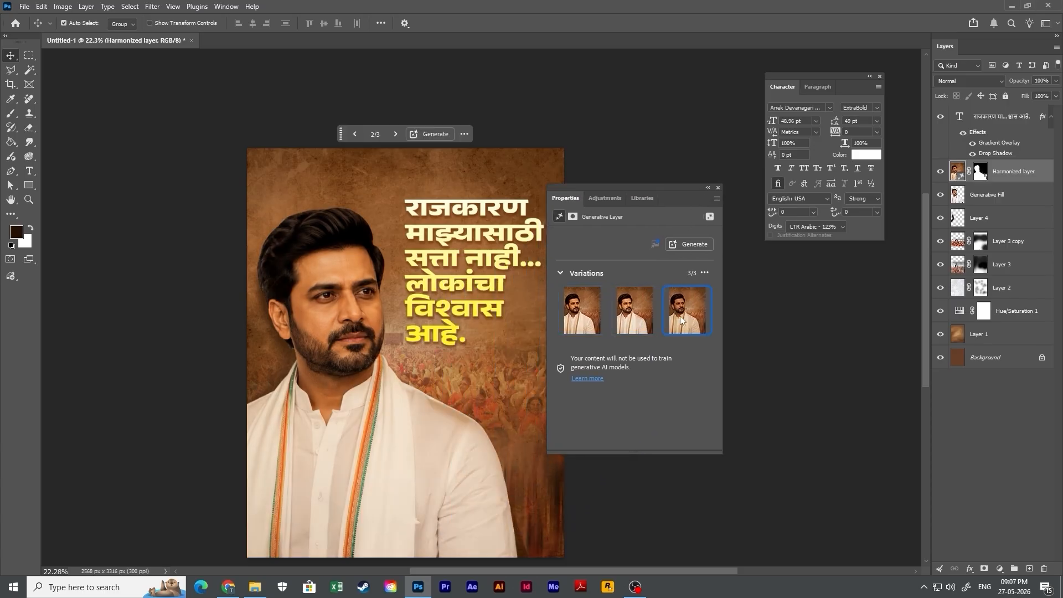
click(634, 320)
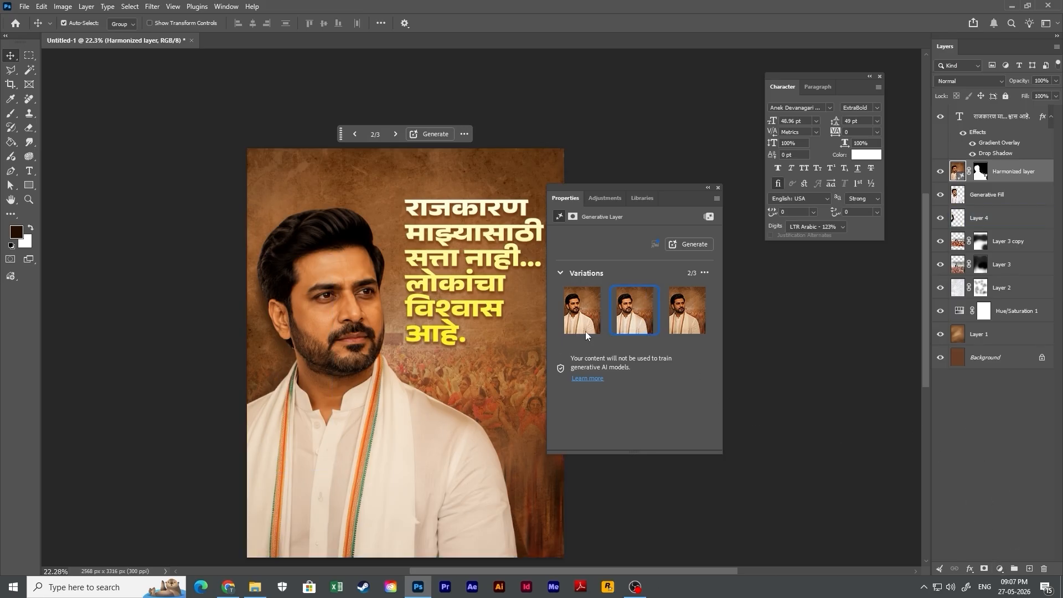
click(708, 187)
Toggle the Harmonized layer's visibility to compare the man before and after harmonizing, leaving it visible.
click(940, 172)
click(940, 172)
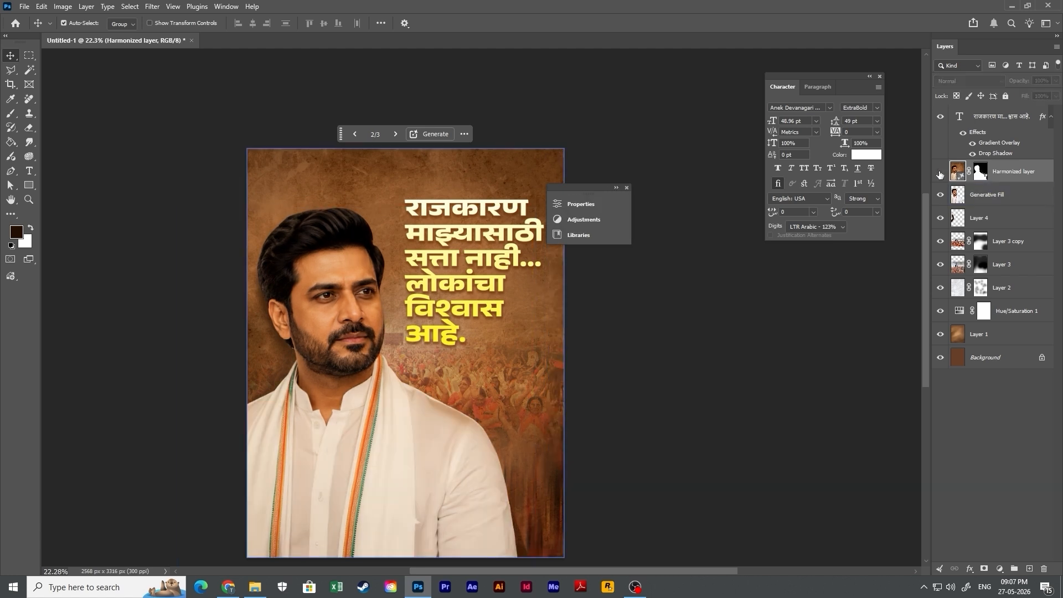
click(940, 172)
click(939, 172)
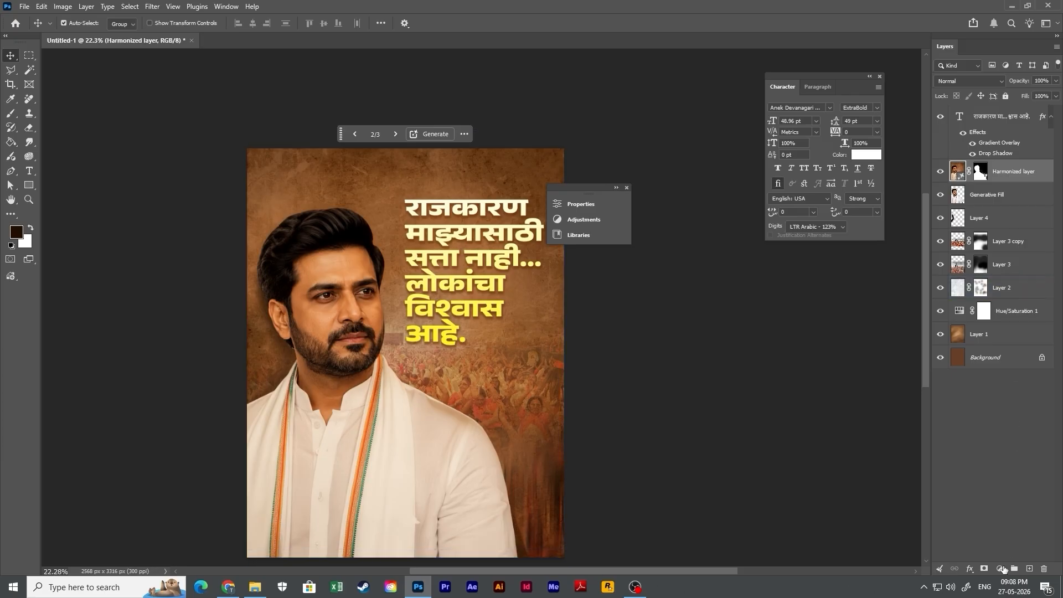
Add two empty layers above the Harmonized layer and sample a dark brown from the poster as the foreground colour.
click(1031, 564)
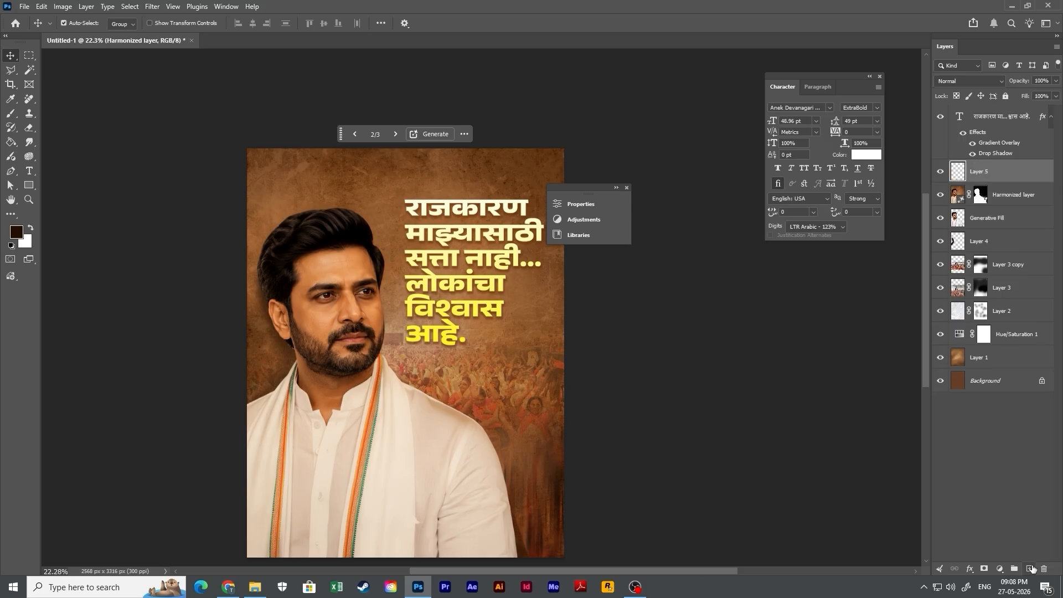
key(i)
click(394, 295)
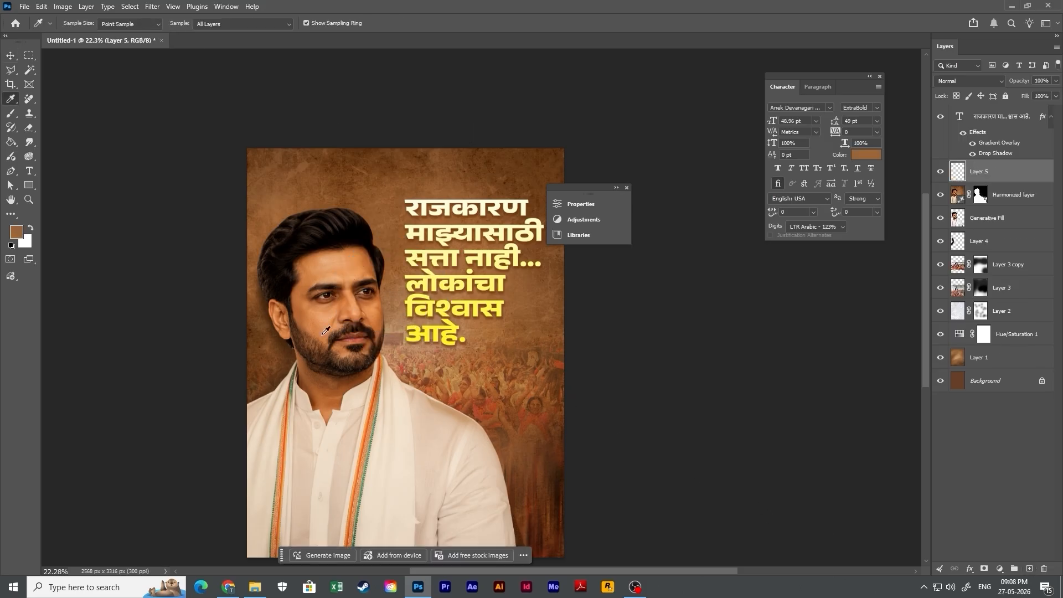
scroll(467, 420, down, 1)
scroll(467, 419, down, 4)
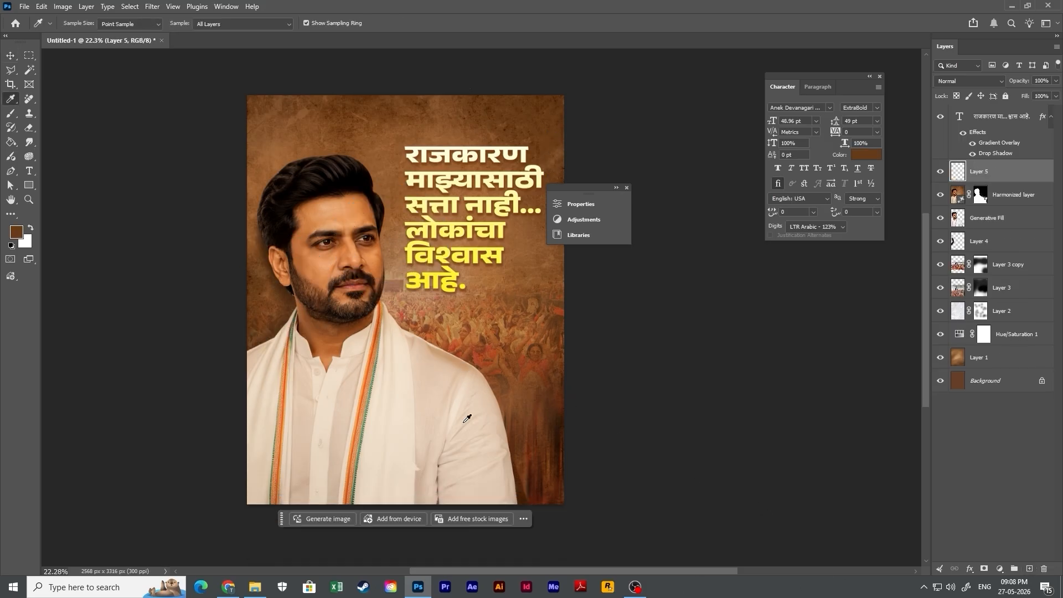
key(ctrl+shift+n)
key(Return)
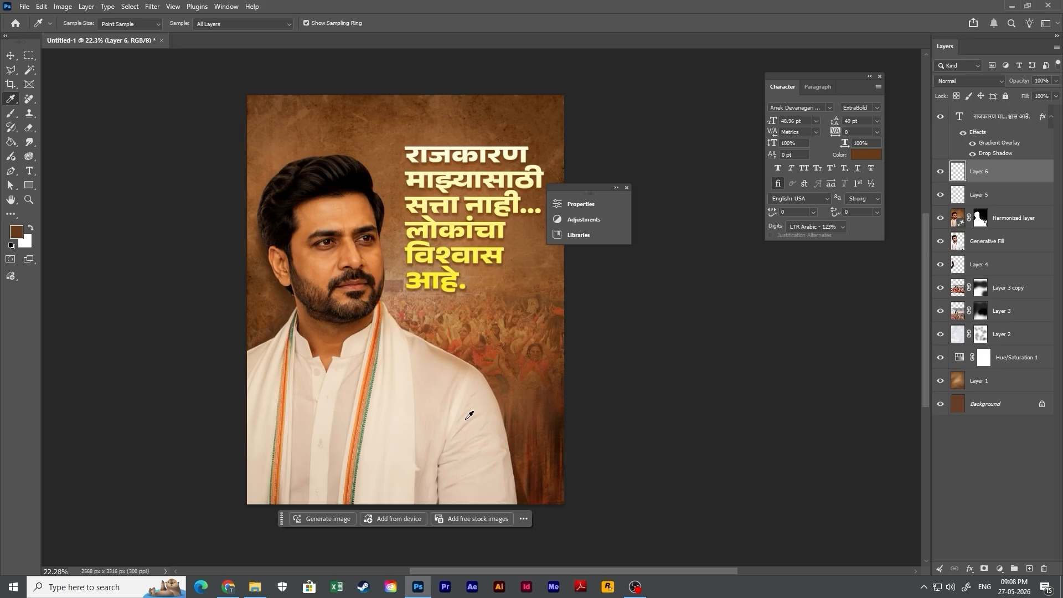
Switch to the Brush tool and enlarge the brush to 1900 px.
key(b)
key(bracketright)
key(bracketright)
key(bracketright)
key(bracketright)
key(bracketright)
key(bracketright)
key(bracketright)
key(bracketright)
key(bracketright)
key(bracketright)
key(bracketright)
key(bracketright)
key(bracketright)
key(bracketright)
key(bracketright)
key(bracketright)
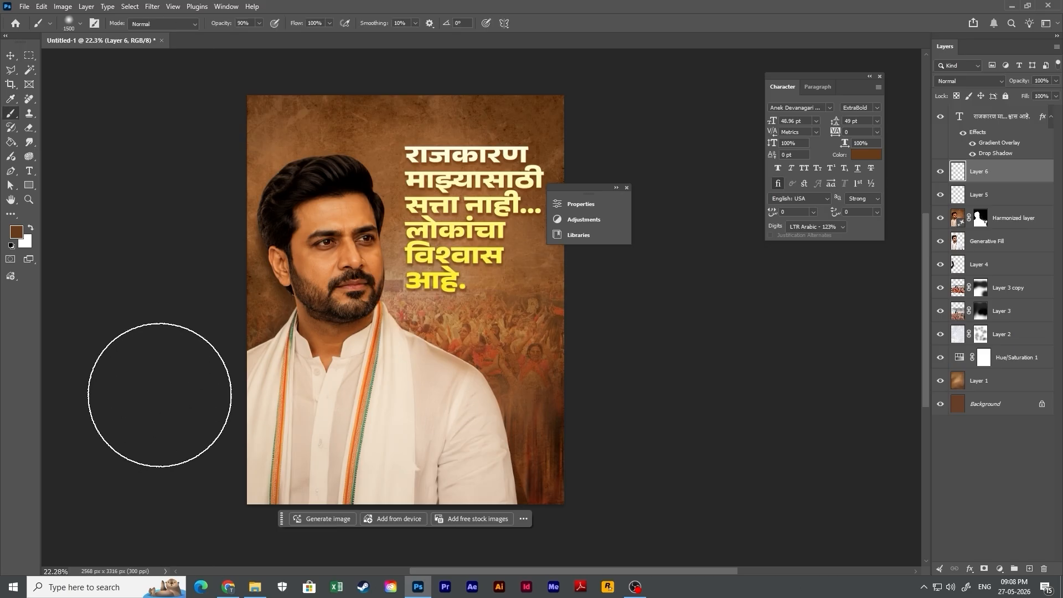
key(bracketright)
View the whole poster with the Harmonized layer off and on again, and examine the man up close.
scroll(159, 394, down, 3)
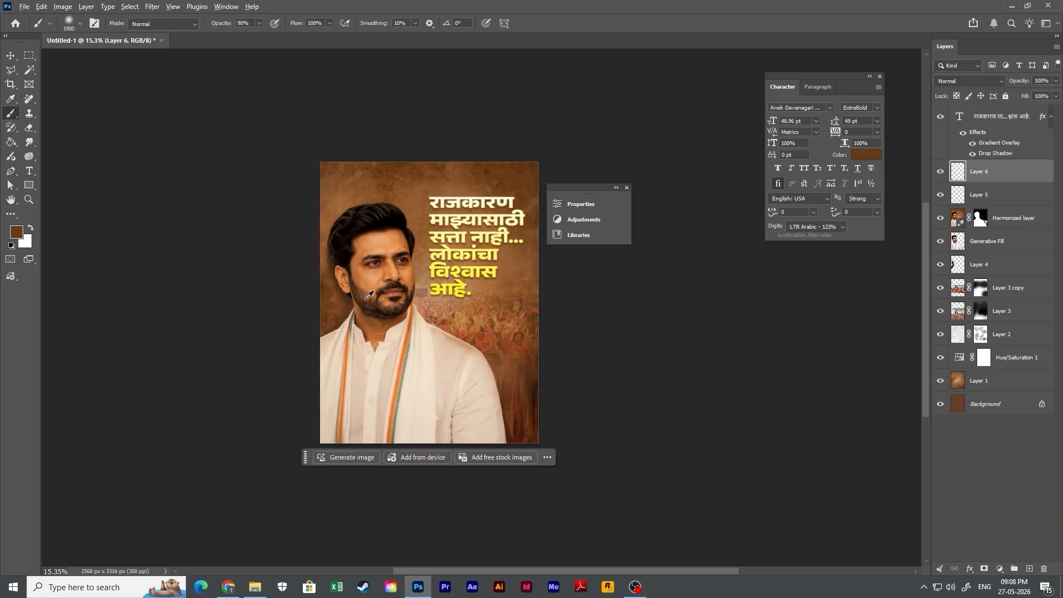
click(942, 217)
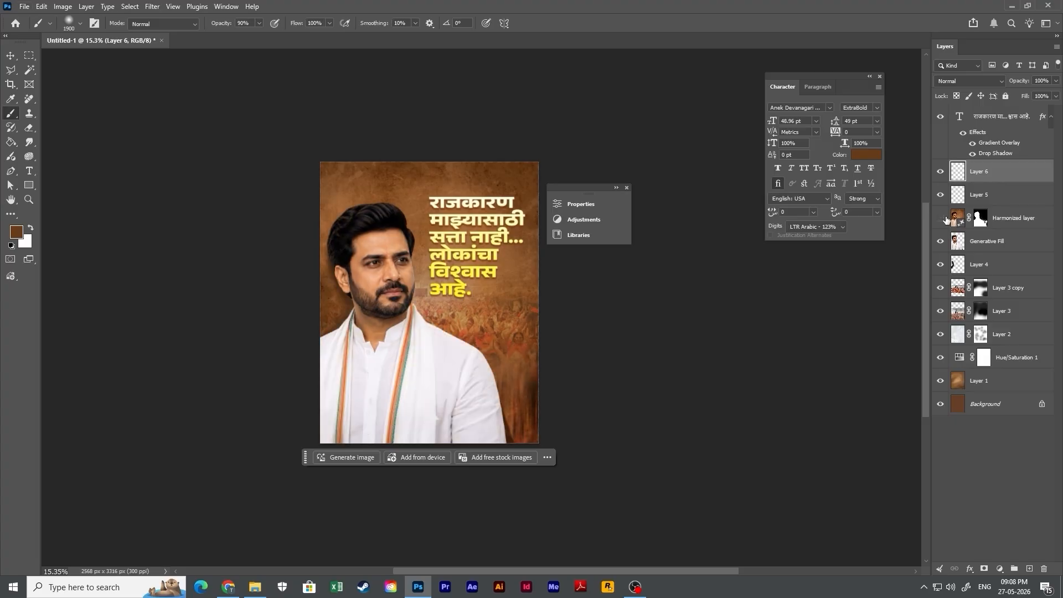
click(941, 218)
scroll(392, 305, up, 3)
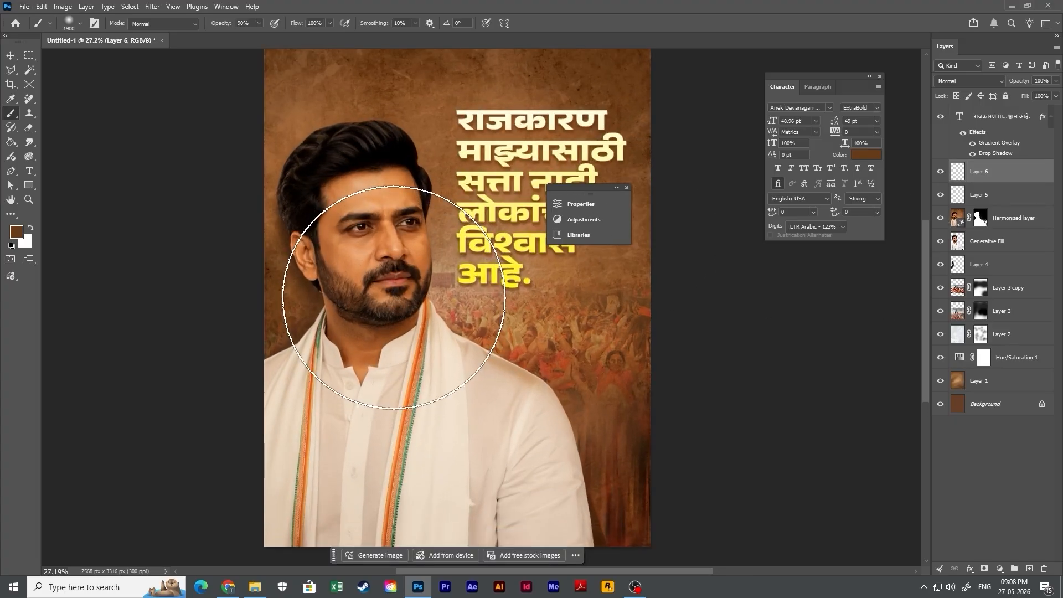
scroll(361, 304, up, 1)
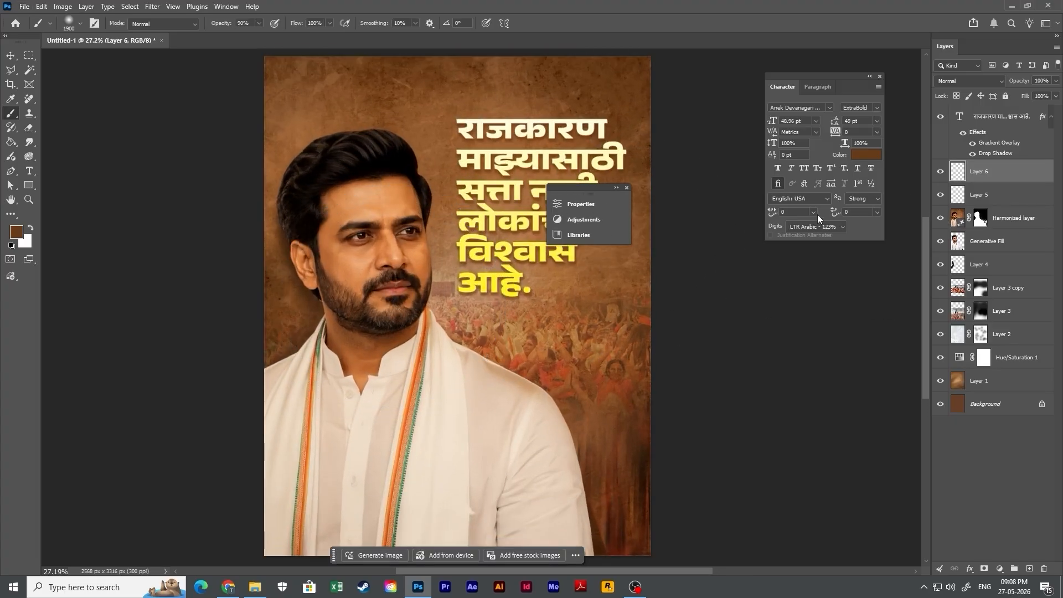
click(998, 566)
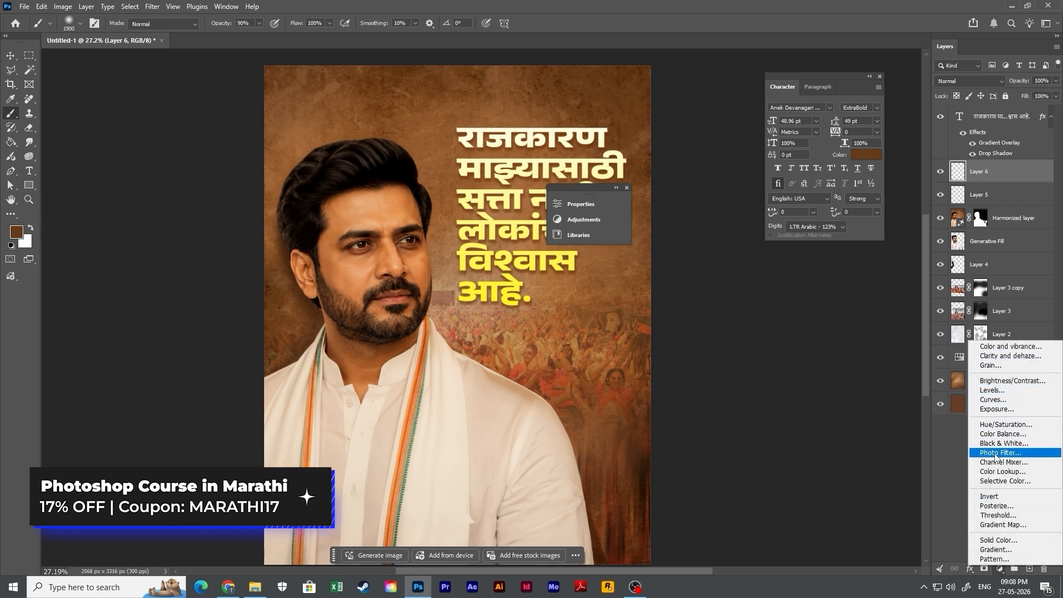
key(Escape)
scroll(612, 319, down, 3)
scroll(612, 318, down, 3)
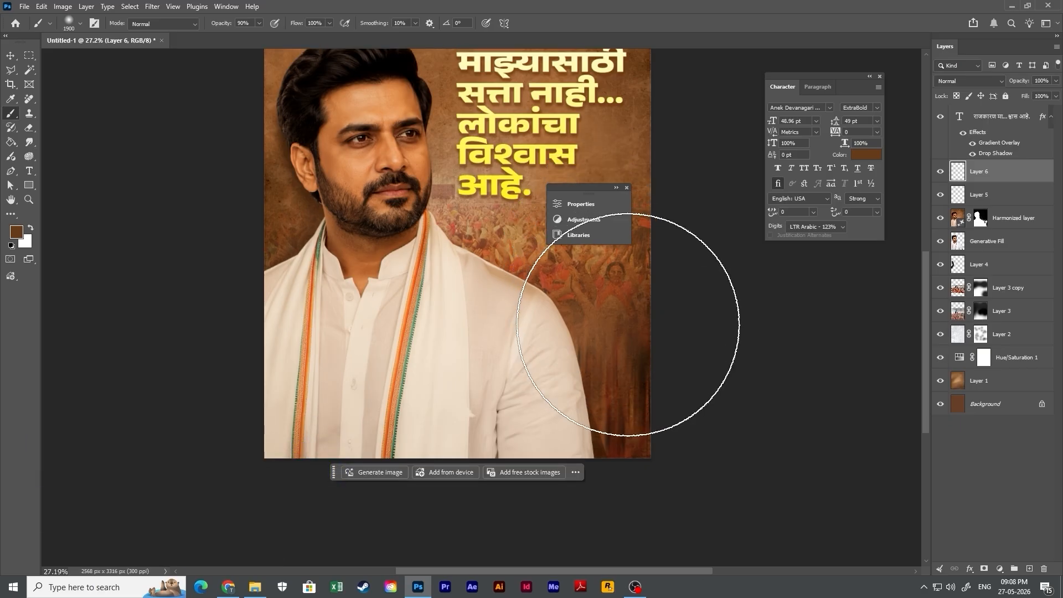
scroll(628, 324, down, 2)
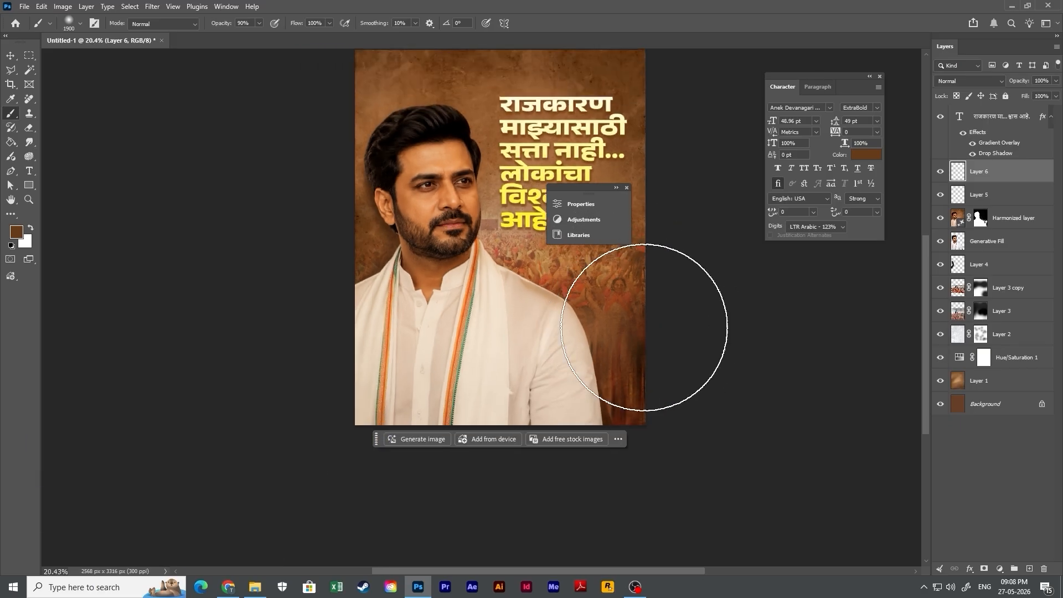
click(1000, 569)
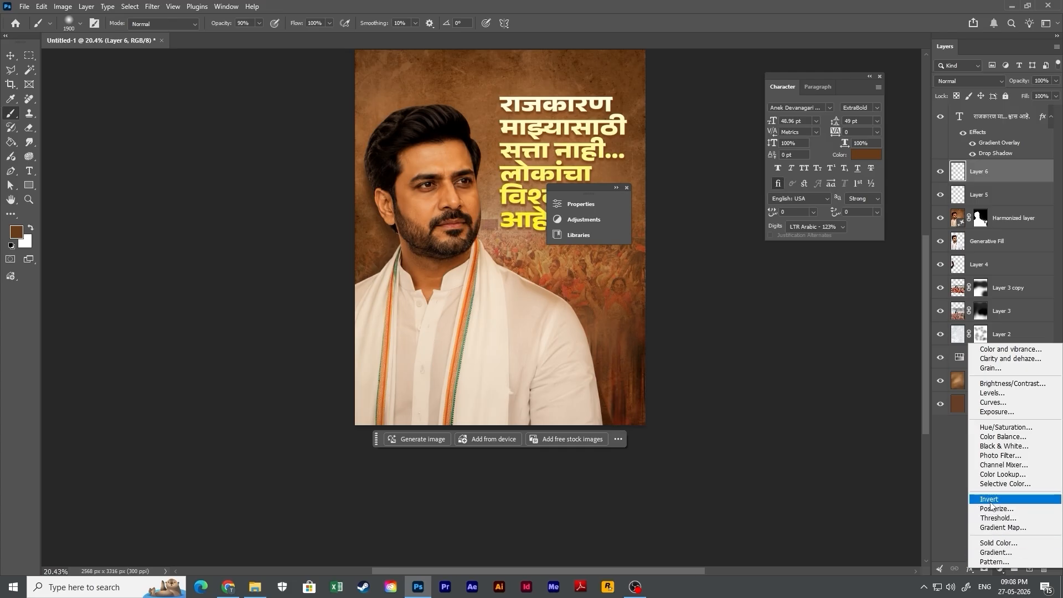
click(845, 5)
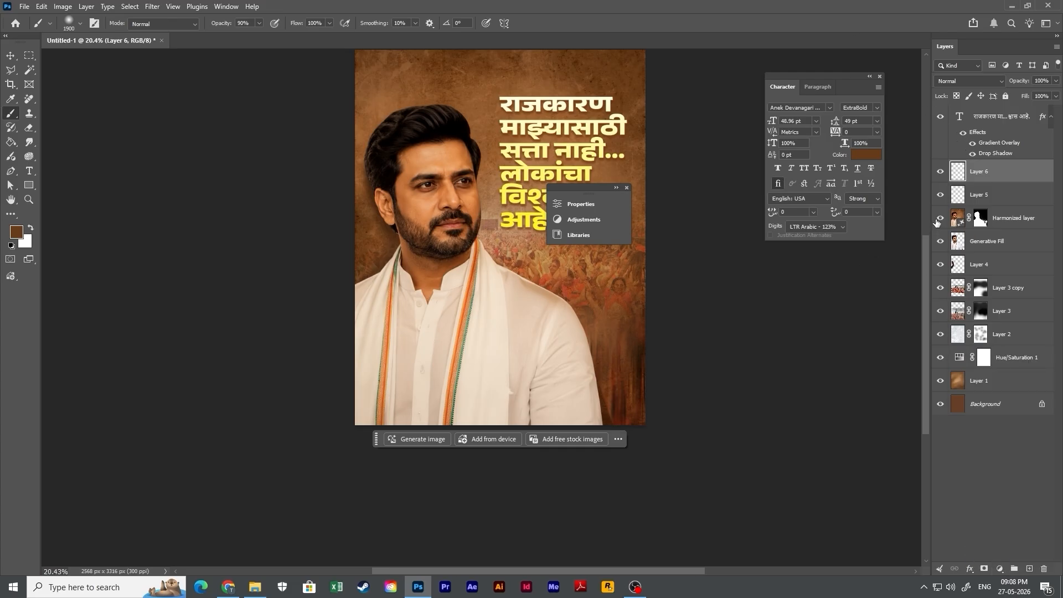
Hide the Harmonized layer and both empty layers, and add a Color Balance adjustment above the man's Generative Fill layer.
drag(939, 218, 940, 172)
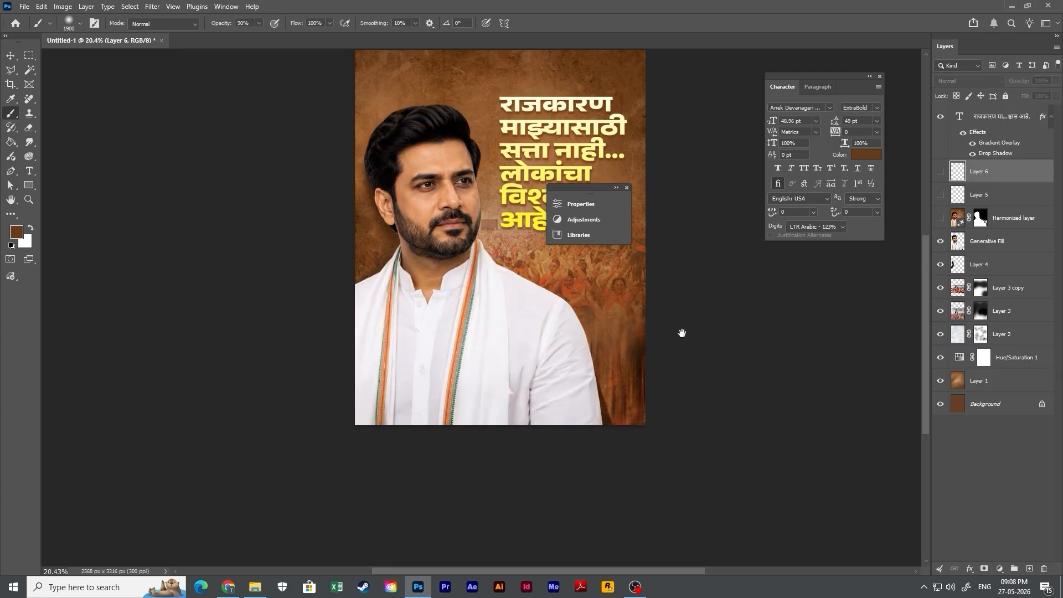
drag(683, 332, 649, 354)
click(1003, 241)
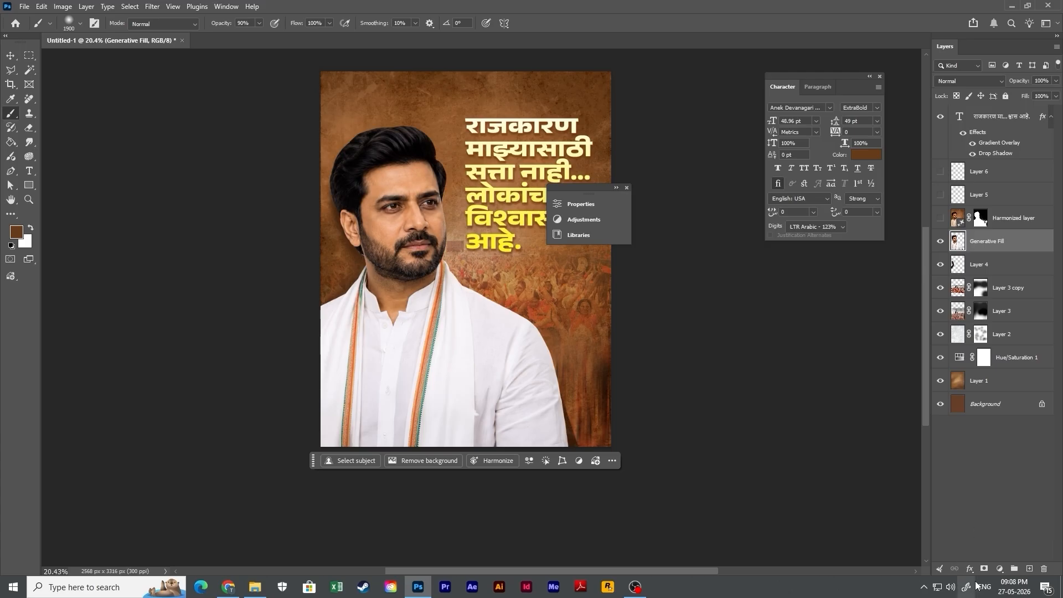
click(1000, 569)
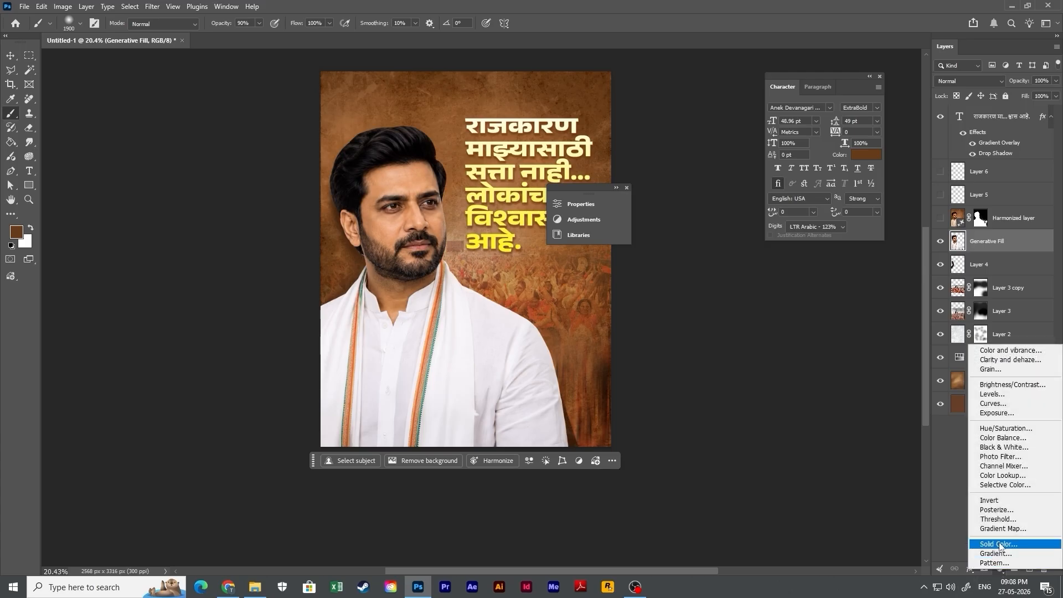
click(1003, 437)
drag(498, 201, 723, 251)
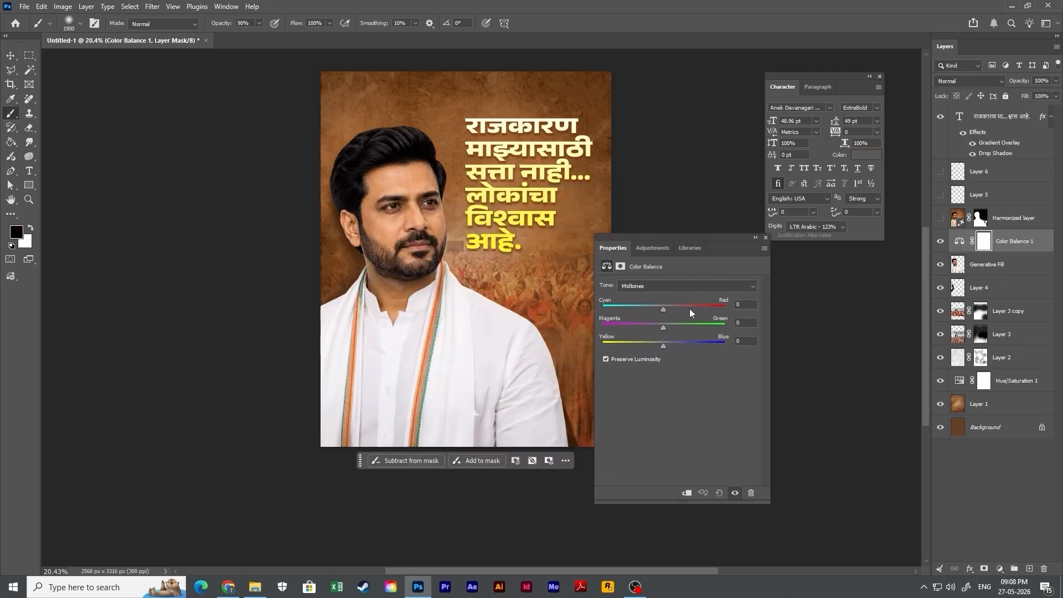
Clip the Color Balance to the man's layer and set its midtones to +50 on Cyan-Red and -29 on Yellow-Blue.
drag(675, 307, 676, 306)
alt+click(1003, 252)
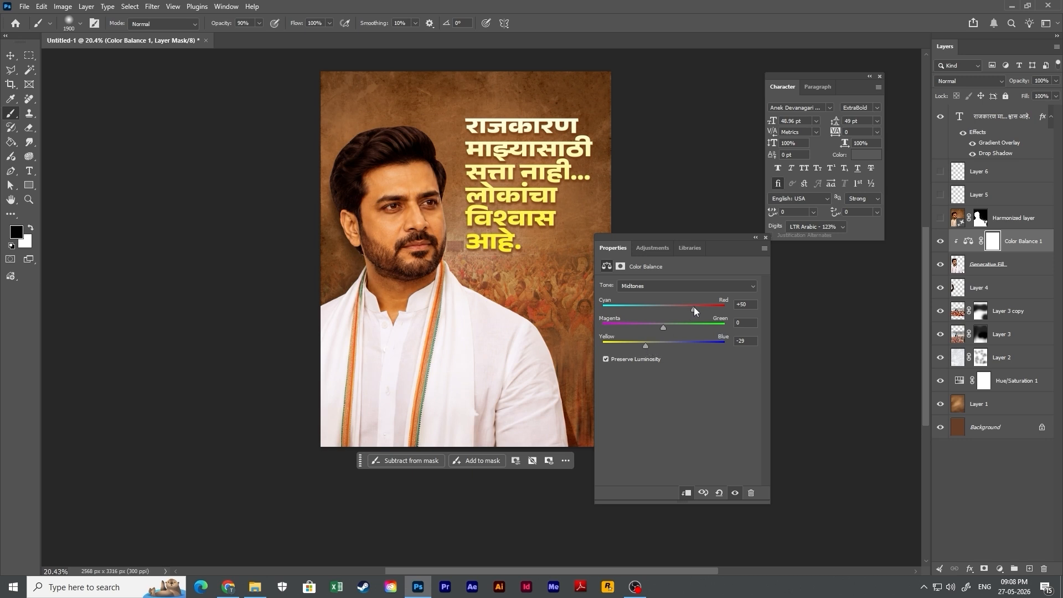
click(687, 285)
click(667, 290)
double_click(761, 243)
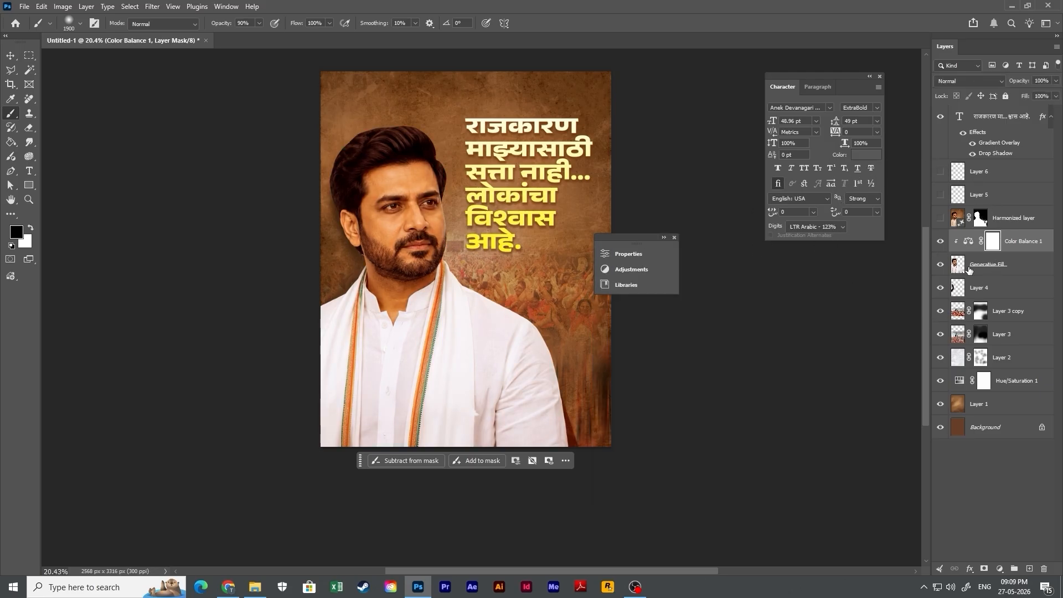
Add a Hue/Saturation adjustment above the Color Balance, turn on Colorize, and clip it to the man's layer.
click(1001, 569)
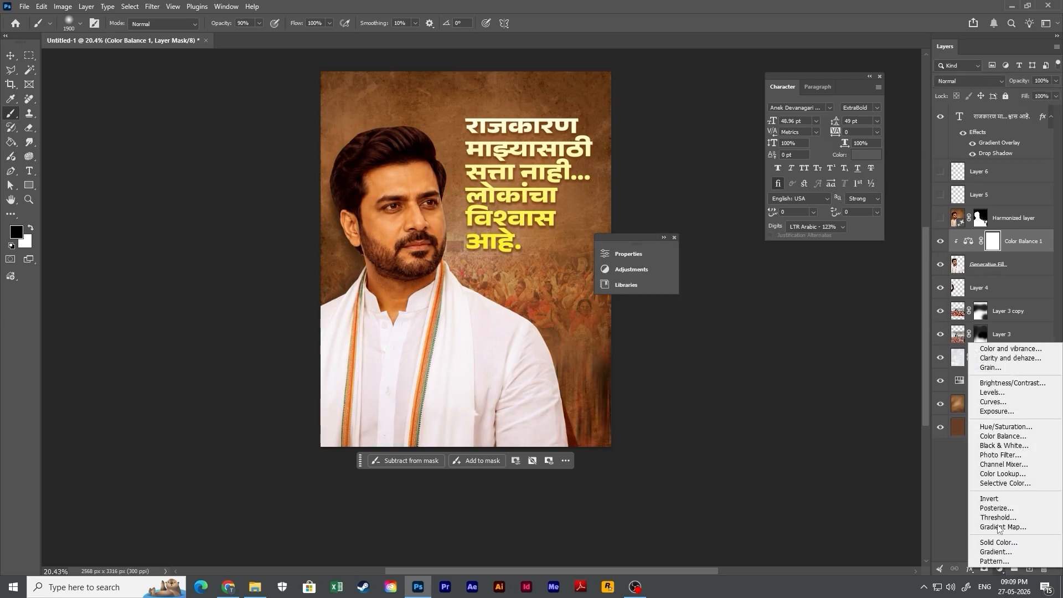
click(1004, 429)
double_click(637, 238)
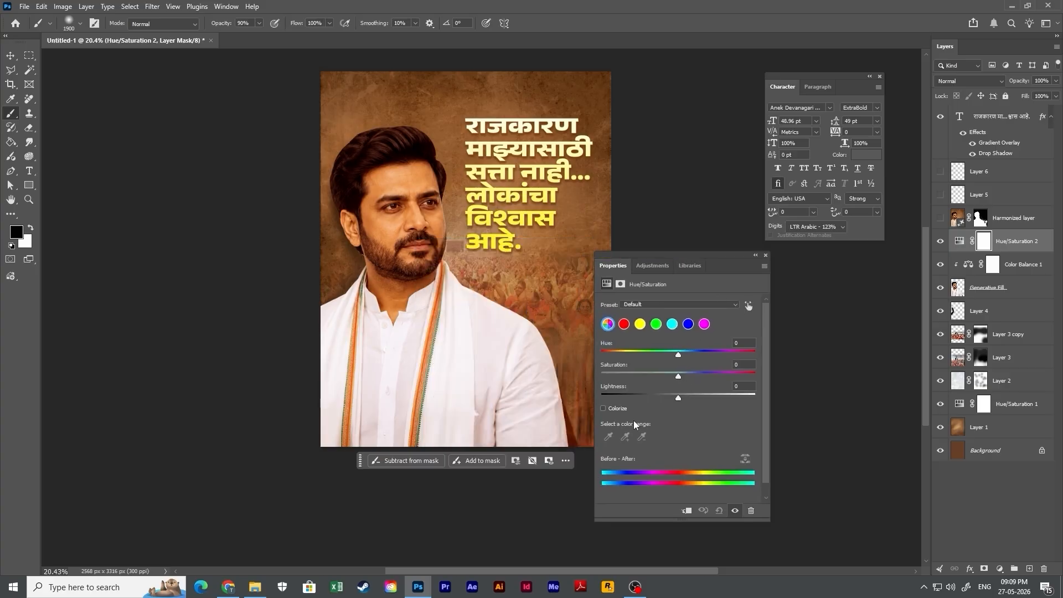
click(604, 409)
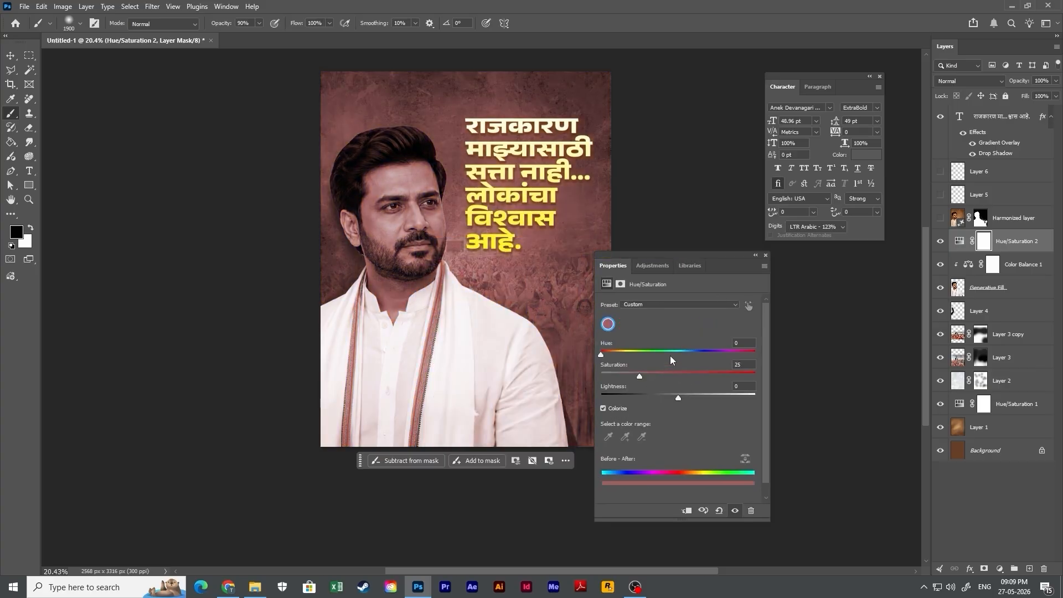
alt+click(1030, 252)
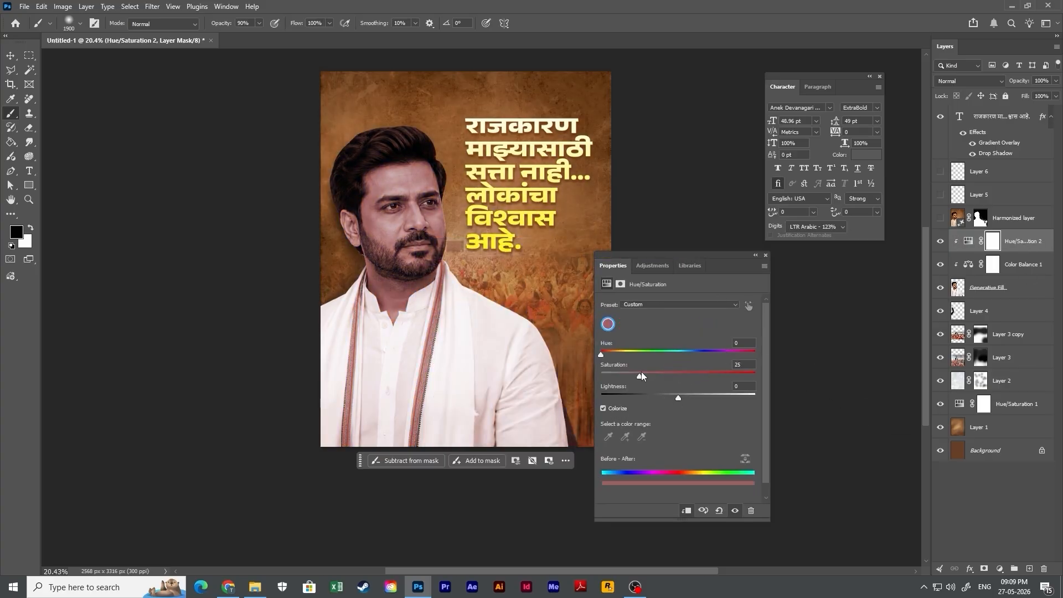
Set the clipped Hue/Saturation adjustment to hue 30, saturation 45 and lightness -5.
drag(603, 354, 687, 374)
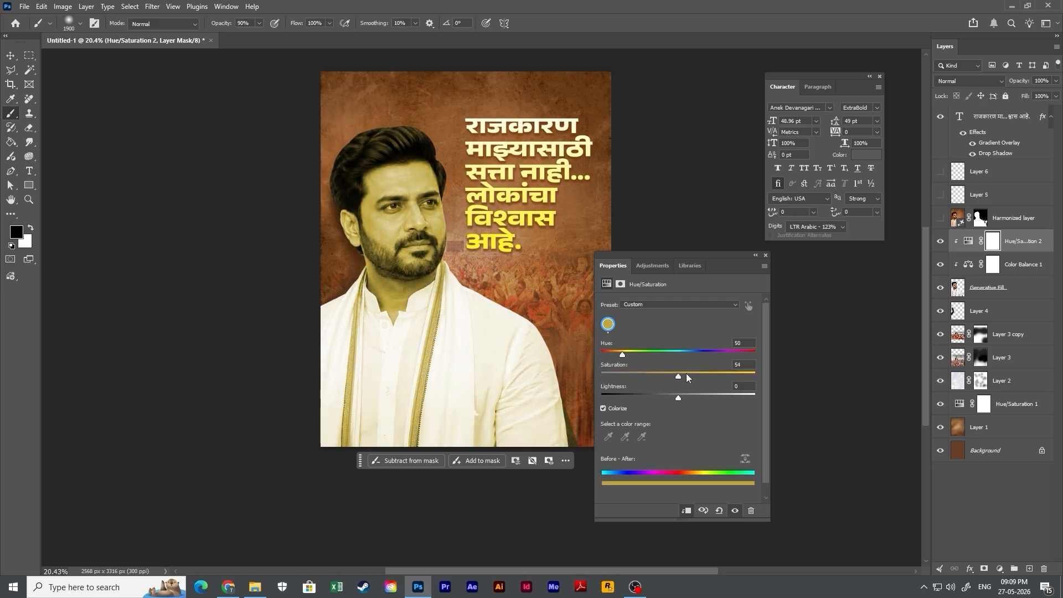
drag(623, 352, 617, 354)
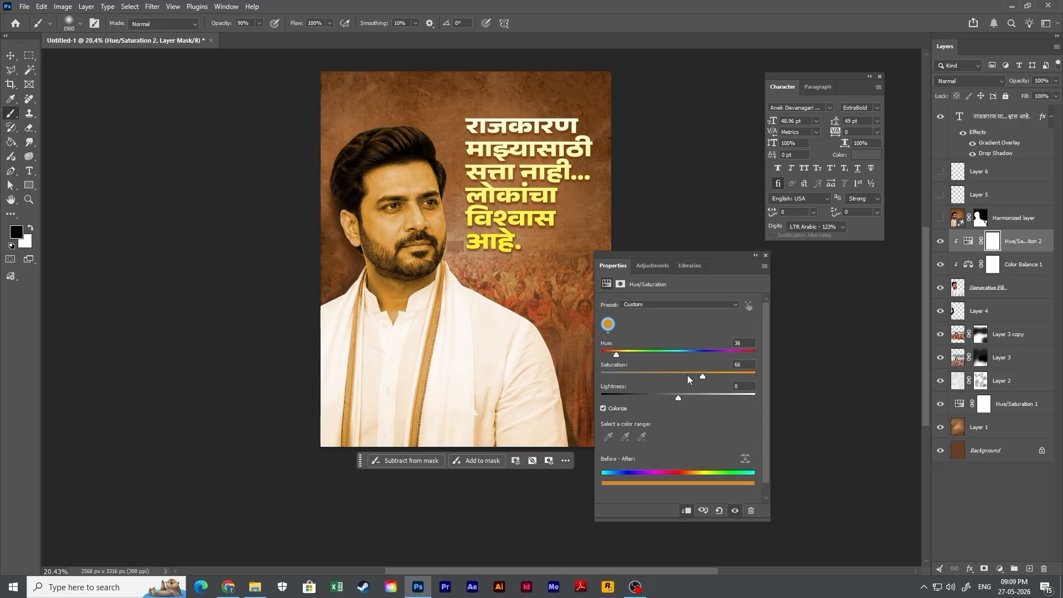
drag(688, 380, 615, 359)
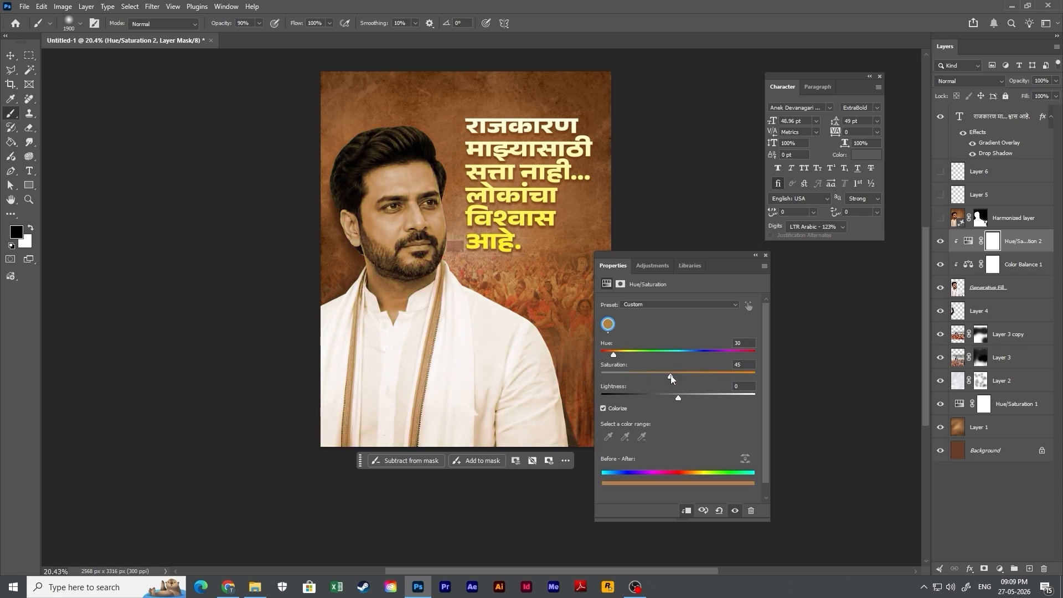
drag(683, 400, 675, 400)
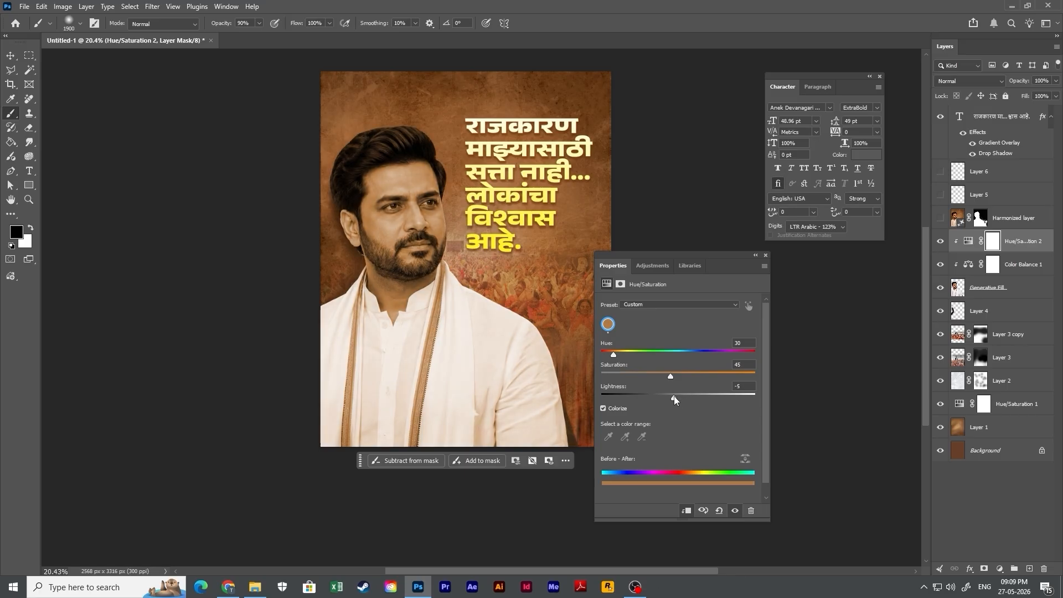
click(755, 255)
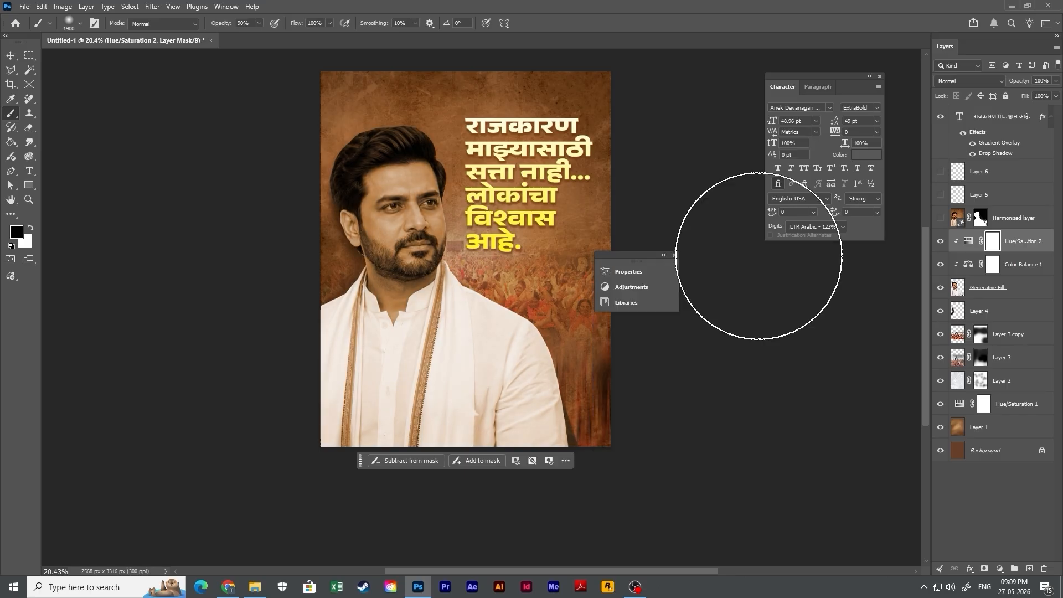
Compare the man's colours with the new Hue/Saturation adjustment off and on, and with the Harmonized layer on and off.
click(940, 241)
click(940, 241)
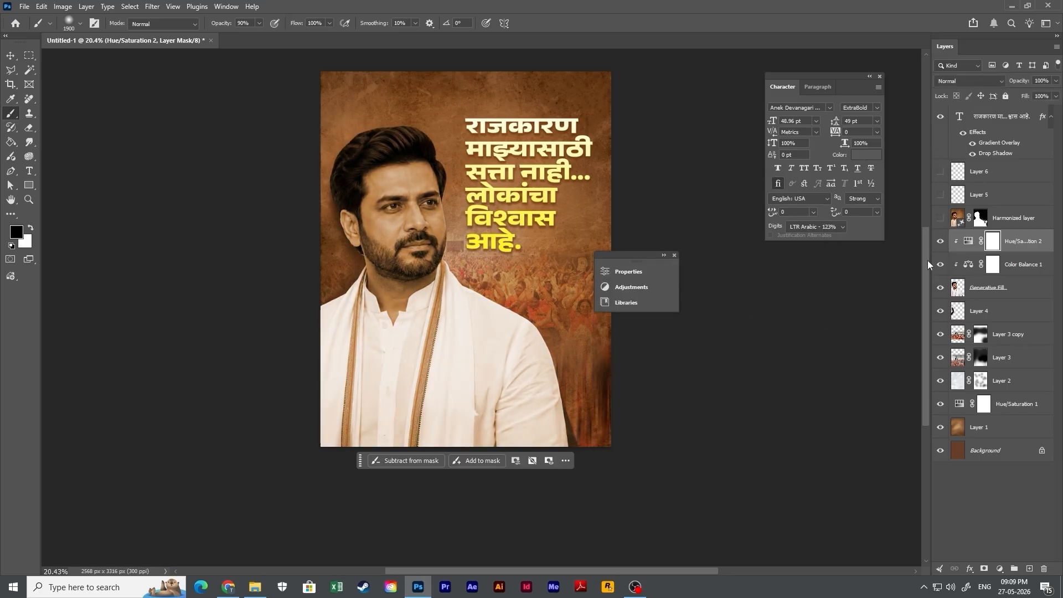
click(941, 218)
click(941, 218)
click(1000, 568)
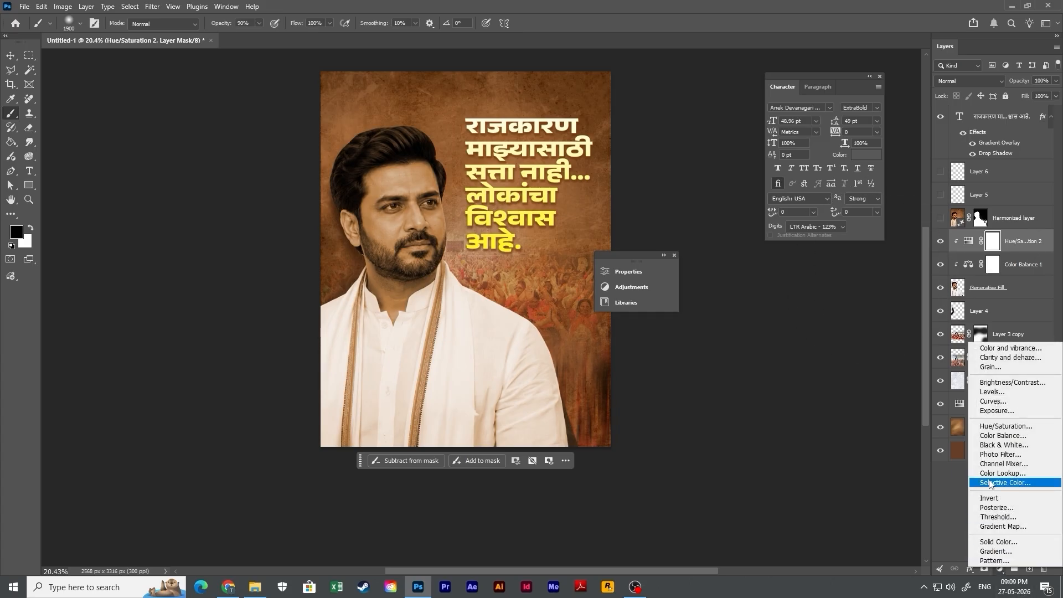
Move the Color Balance adjustment above the clipped Hue/Saturation adjustment and lower its opacity to 51%.
click(1024, 264)
drag(1025, 265, 1029, 240)
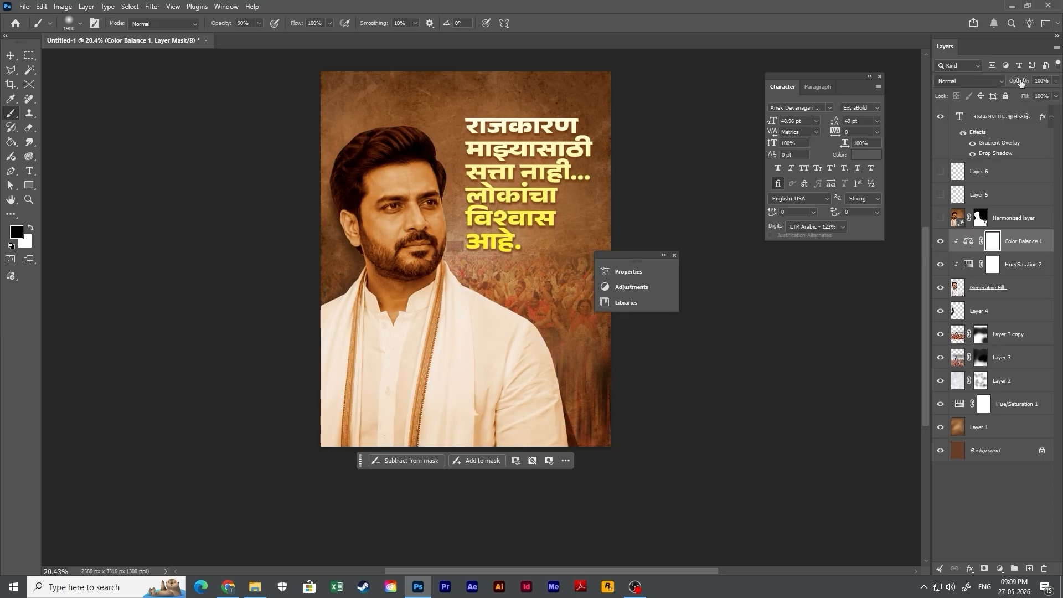
drag(1022, 82, 994, 89)
scroll(720, 360, down, 2)
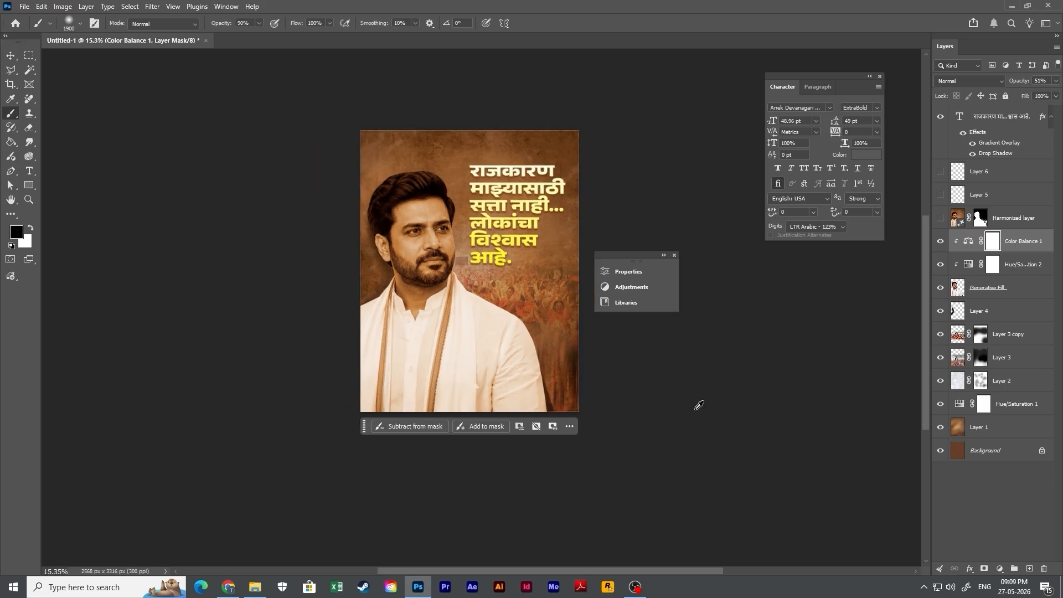
scroll(554, 332, up, 1)
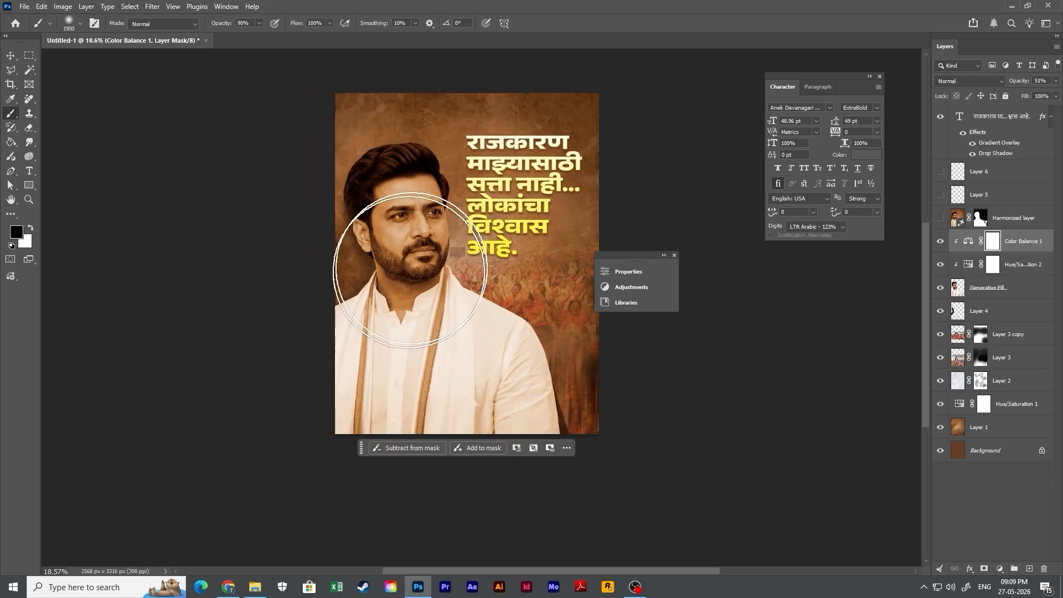
Compare with the Harmonized layer, delete both adjustments clipped to the man, and show the Harmonized layer again.
click(941, 219)
click(940, 221)
click(940, 221)
click(940, 221)
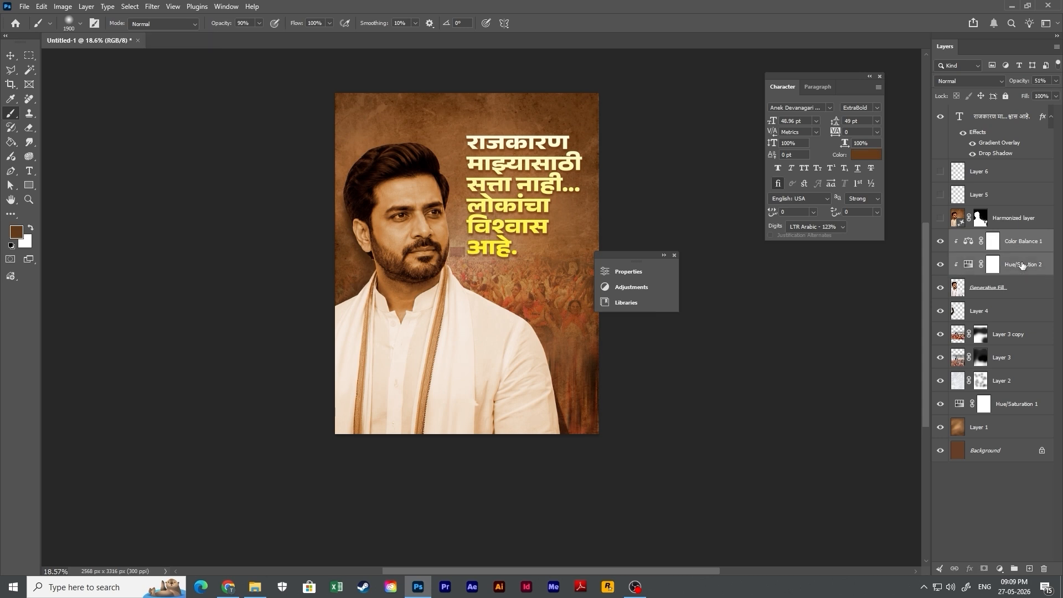
key(Delete)
click(939, 219)
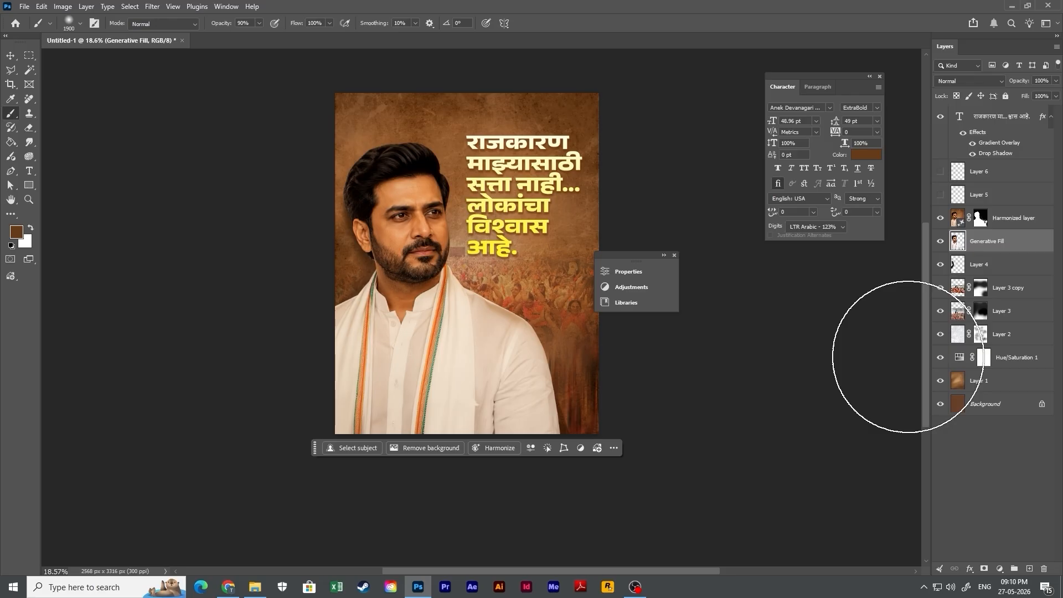
Show Layer 5 and paint a soft brown fade across the man's lower body and the poster's lower edge, enlarging the brush to 2300 px.
click(1000, 200)
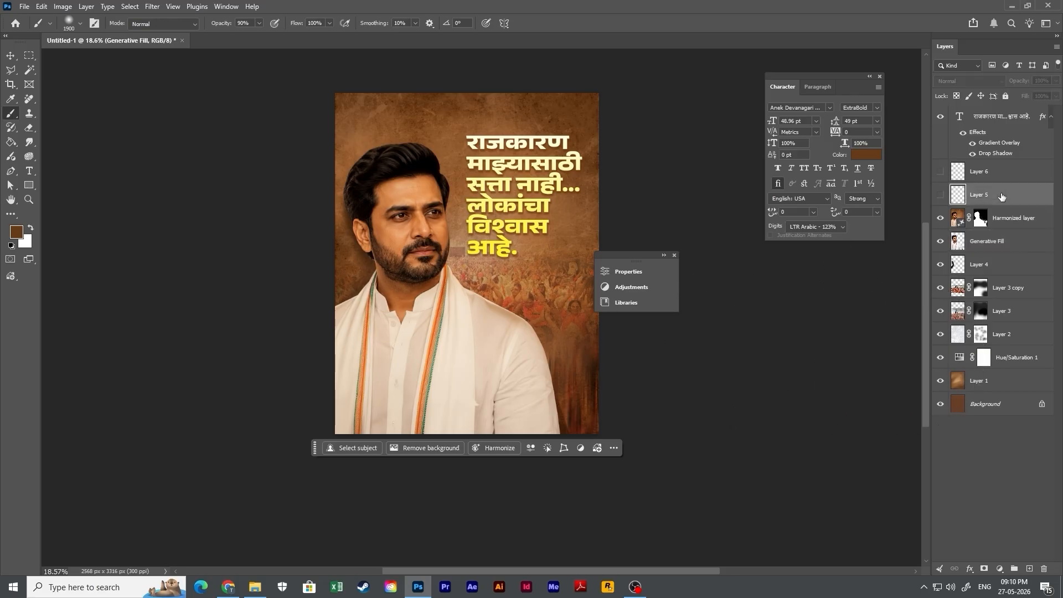
click(940, 195)
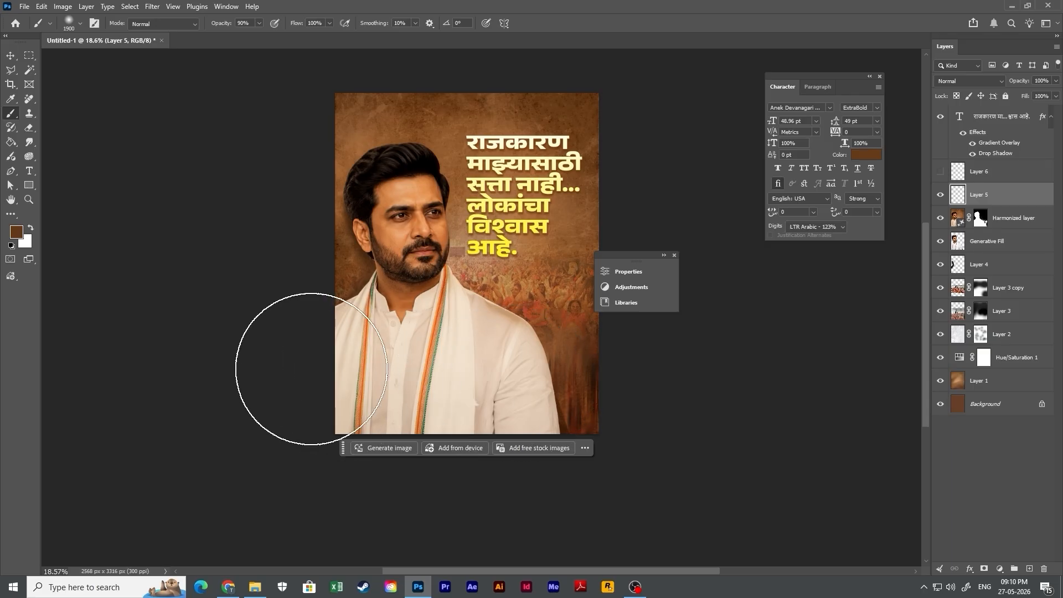
mouse_move(312, 364)
mouse_down()
mouse_move(266, 369)
mouse_move(304, 435)
mouse_move(359, 464)
mouse_move(435, 470)
mouse_move(566, 452)
mouse_up()
key(bracketright)
key(bracketright)
key(bracketright)
key(bracketright)
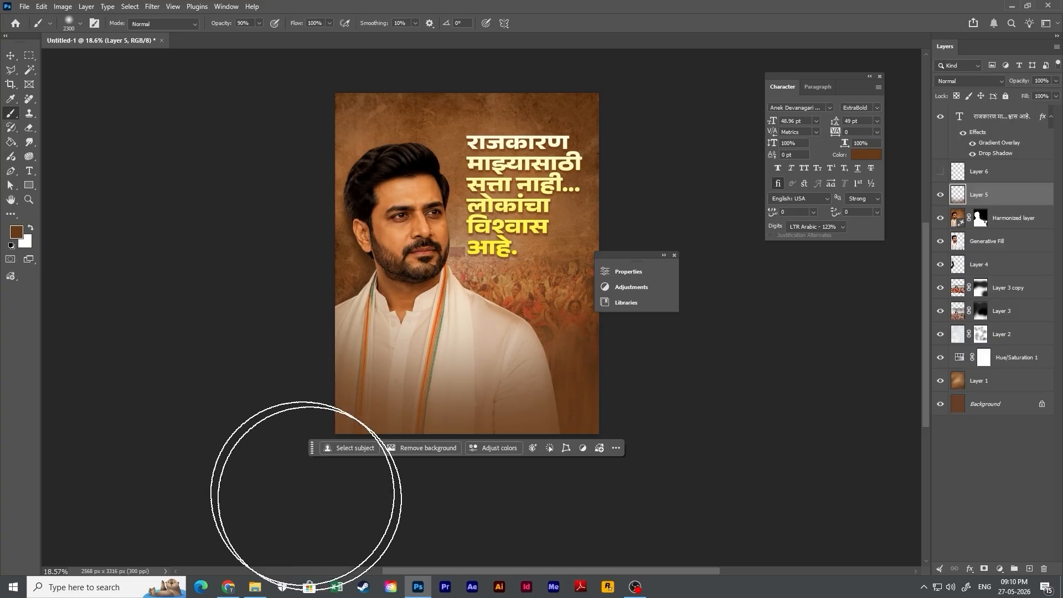
key(v)
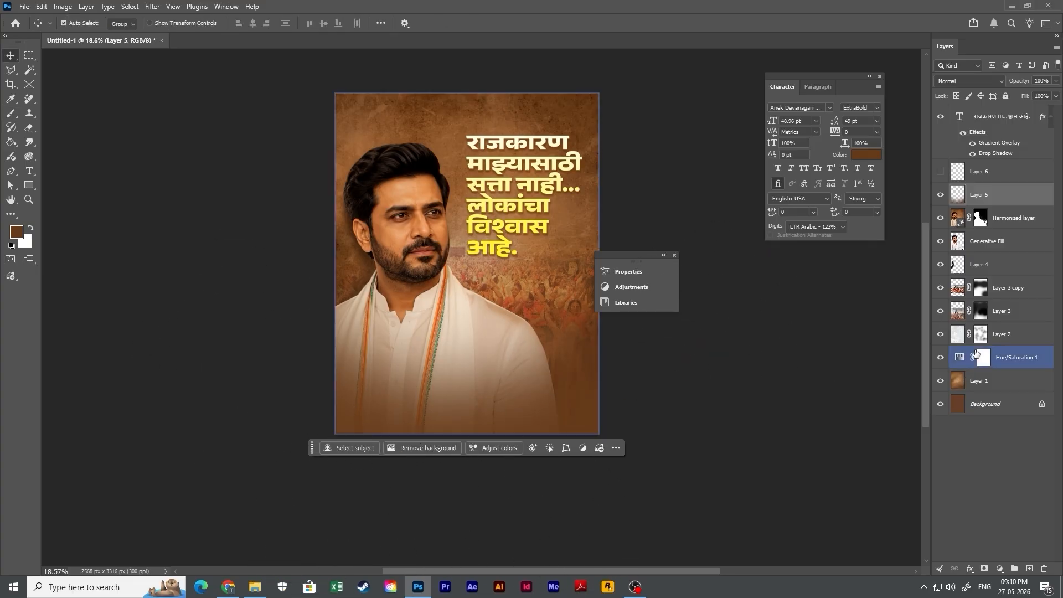
click(1024, 337)
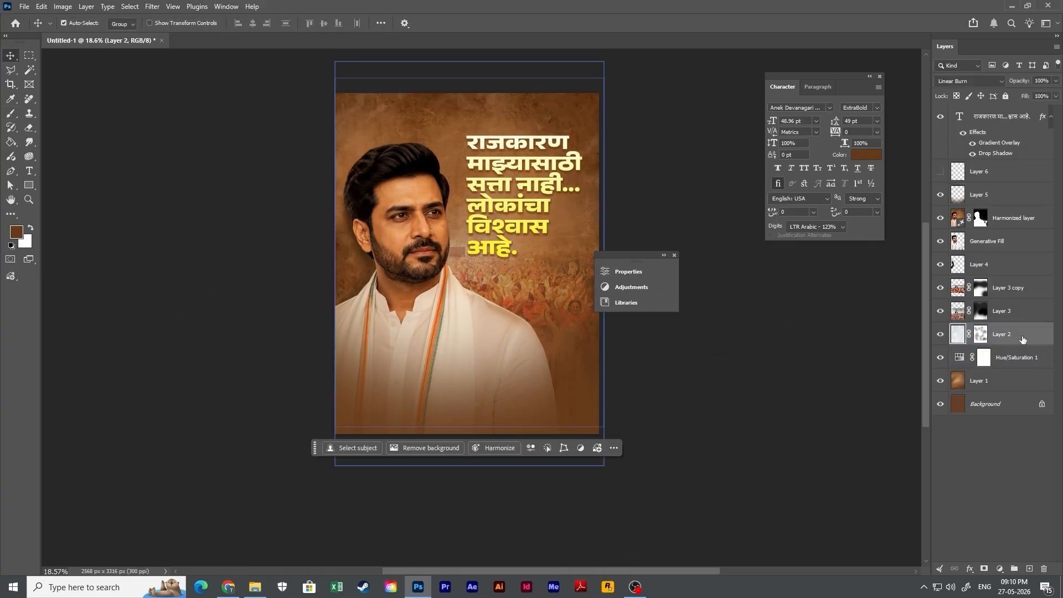
alt+drag(1024, 338, 999, 184)
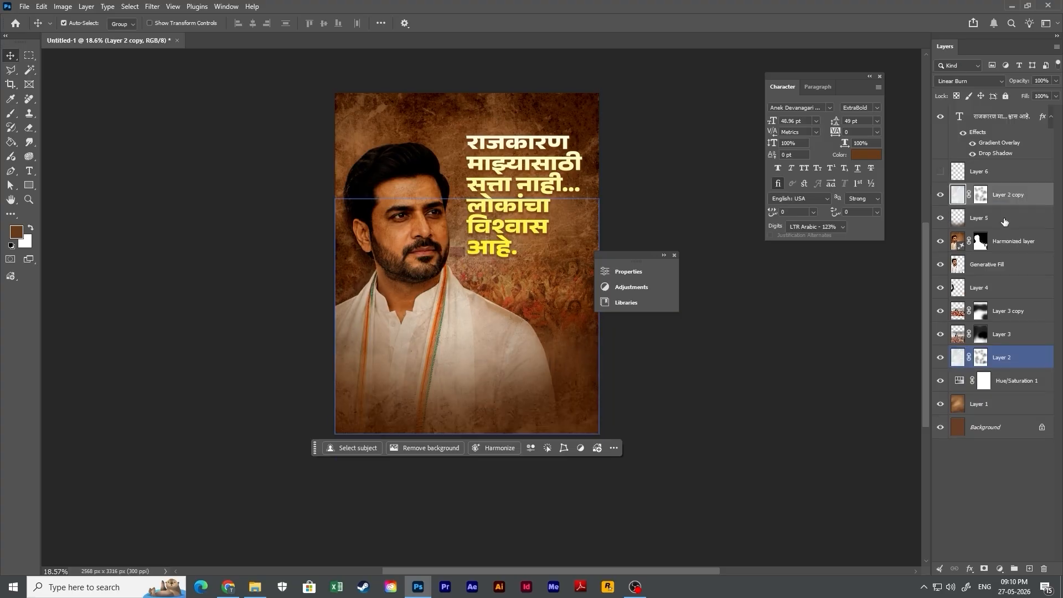
key(ctrl+z)
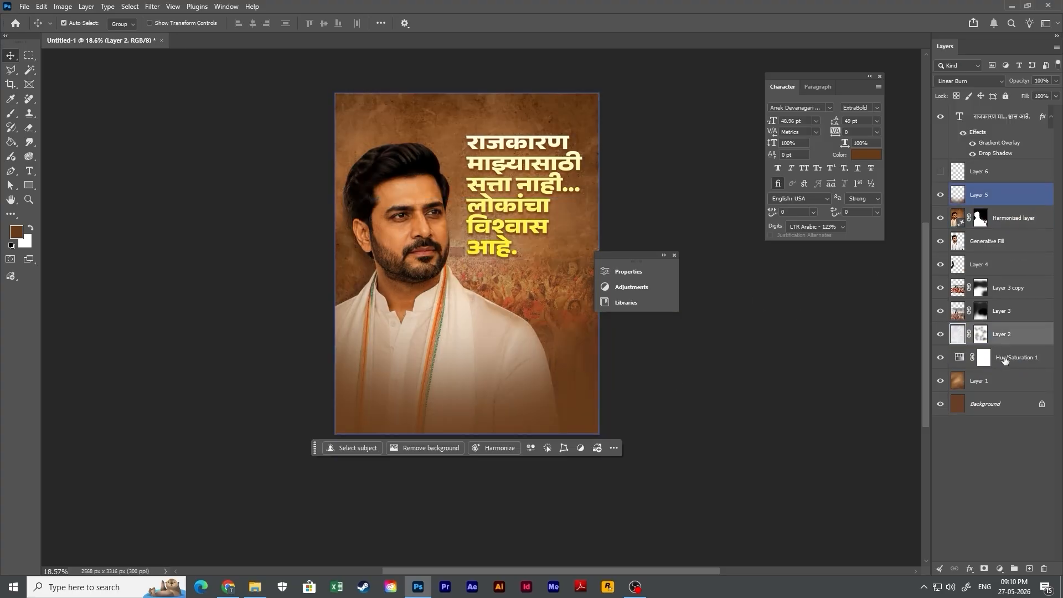
alt+drag(1022, 344, 974, 202)
key(ctrl+z)
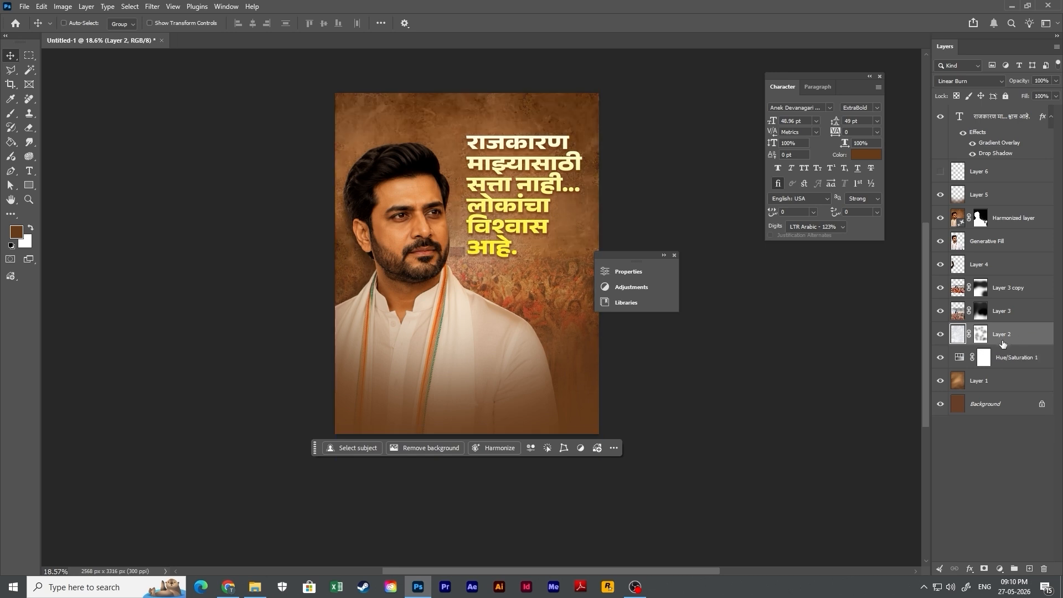
Duplicate the Layer 2 texture directly above Layer 5 and turn the copy's mask black to hide it.
alt+drag(1015, 335, 1021, 195)
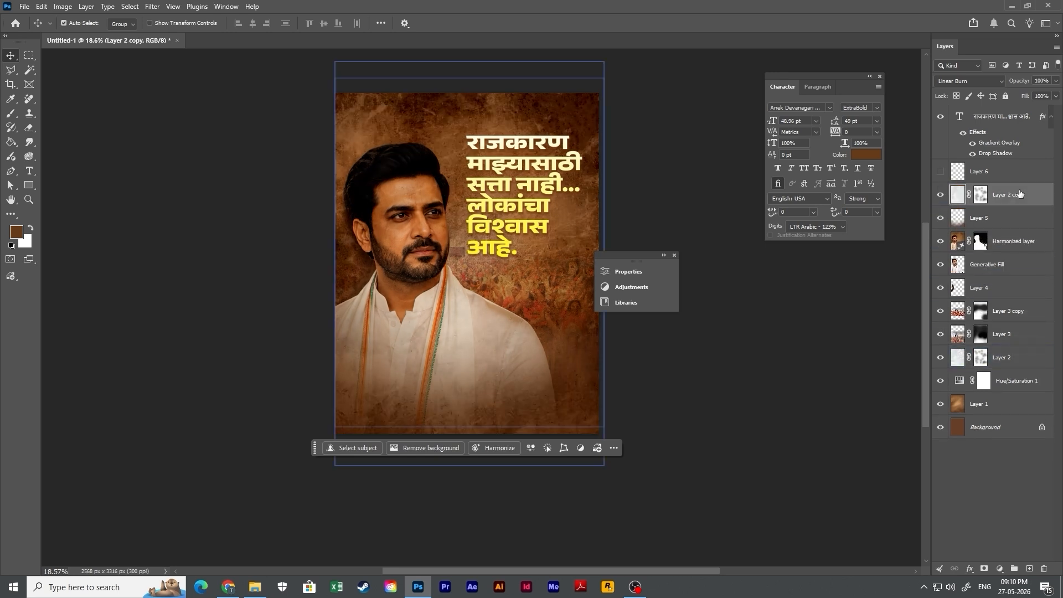
click(979, 195)
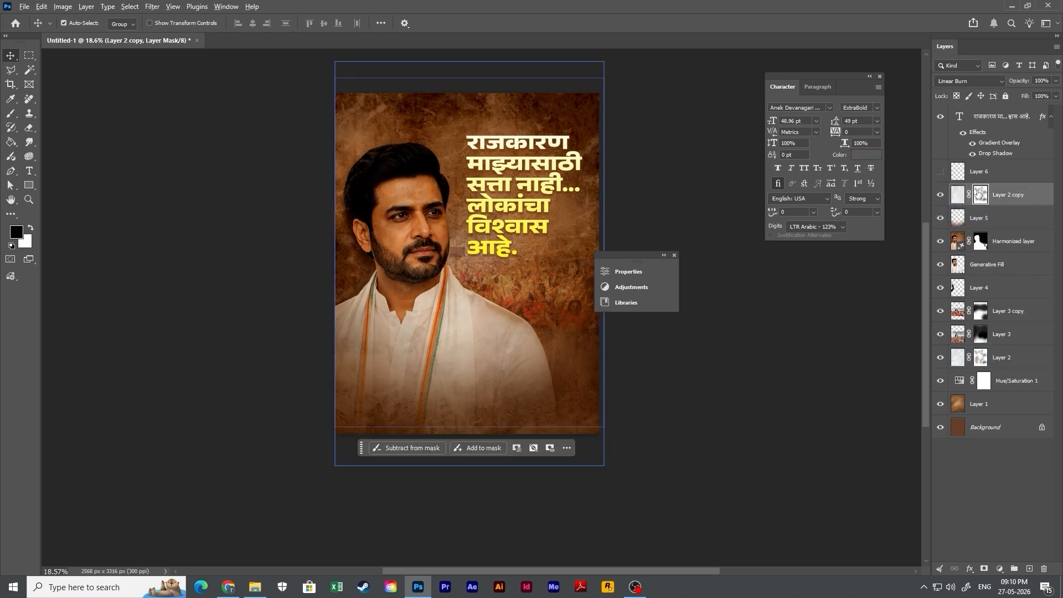
key(ctrl+i)
Reveal the texture copy over the poster's lower part with a white 1600 px brush on its mask, at 67% layer opacity.
key(b)
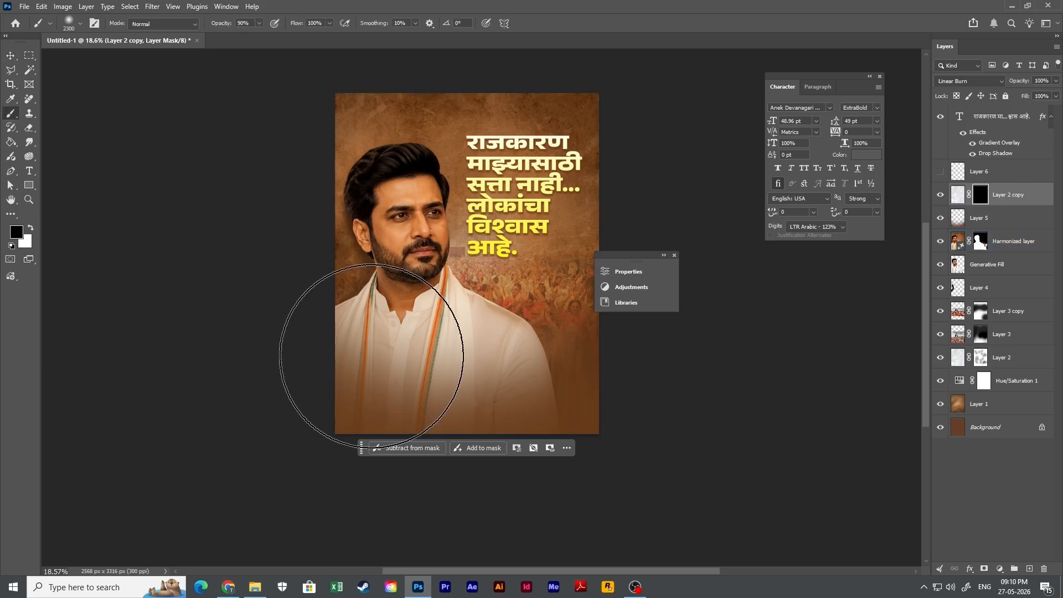
key(bracketleft)
key(bracketleft)
key(bracketleft)
key(bracketleft)
key(bracketleft)
key(bracketleft)
key(bracketleft)
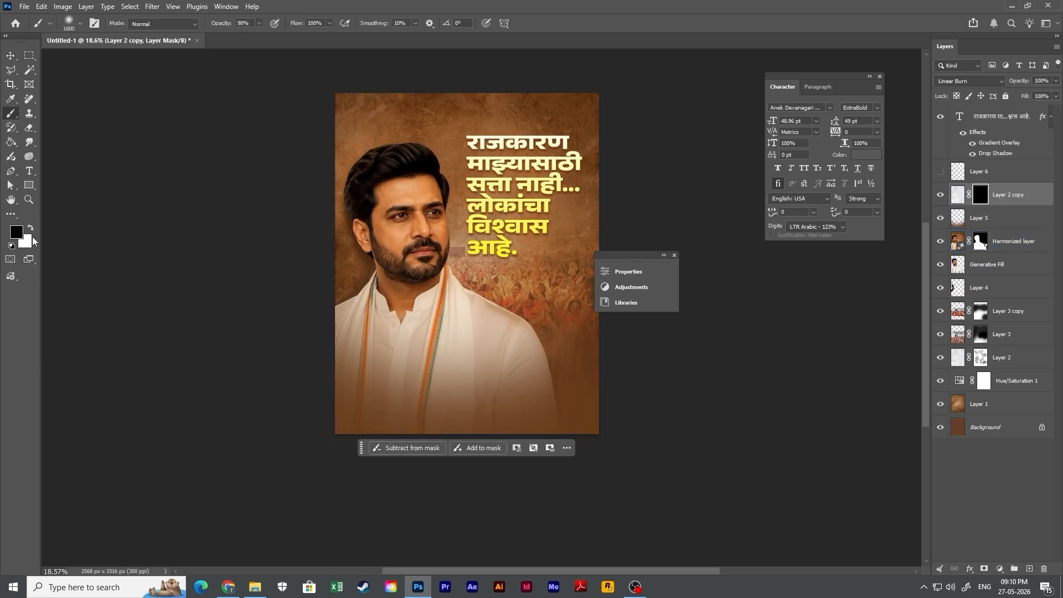
click(32, 228)
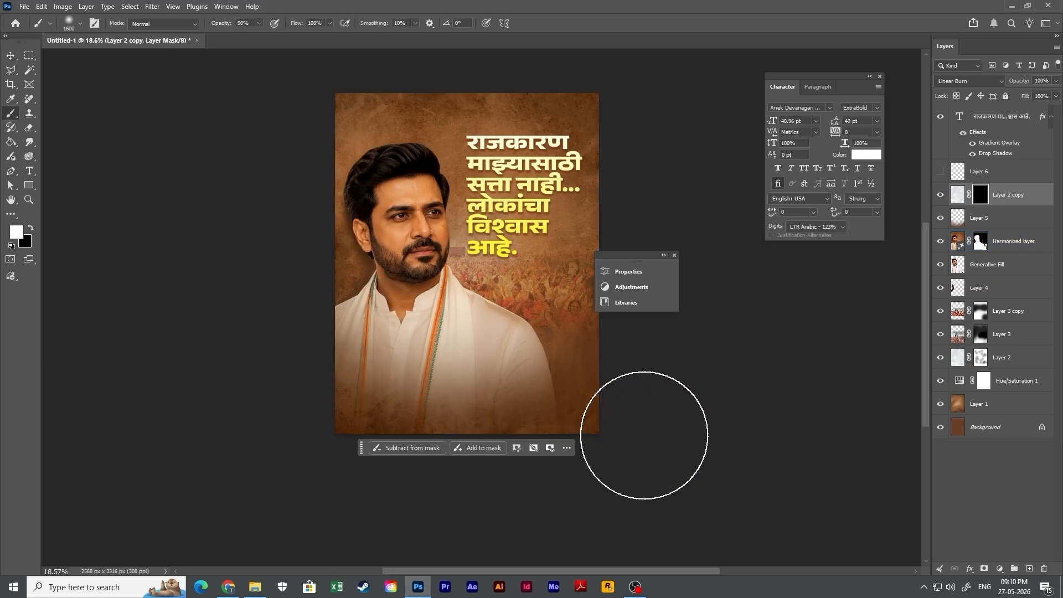
mouse_move(643, 432)
mouse_down()
mouse_move(584, 407)
mouse_move(612, 392)
mouse_move(561, 377)
mouse_move(487, 412)
mouse_move(459, 407)
mouse_move(446, 392)
mouse_move(472, 412)
mouse_move(508, 339)
mouse_up()
key(ctrl+z)
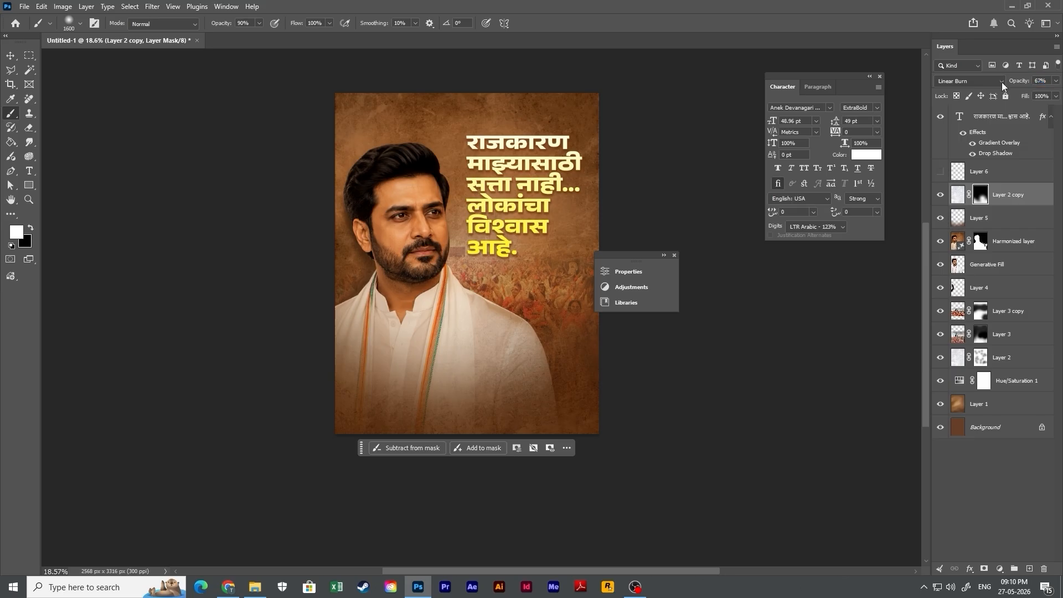
Switch to the Move tool, deselect all layers and select the Marathi quote text.
key(v)
scroll(498, 160, up, 3)
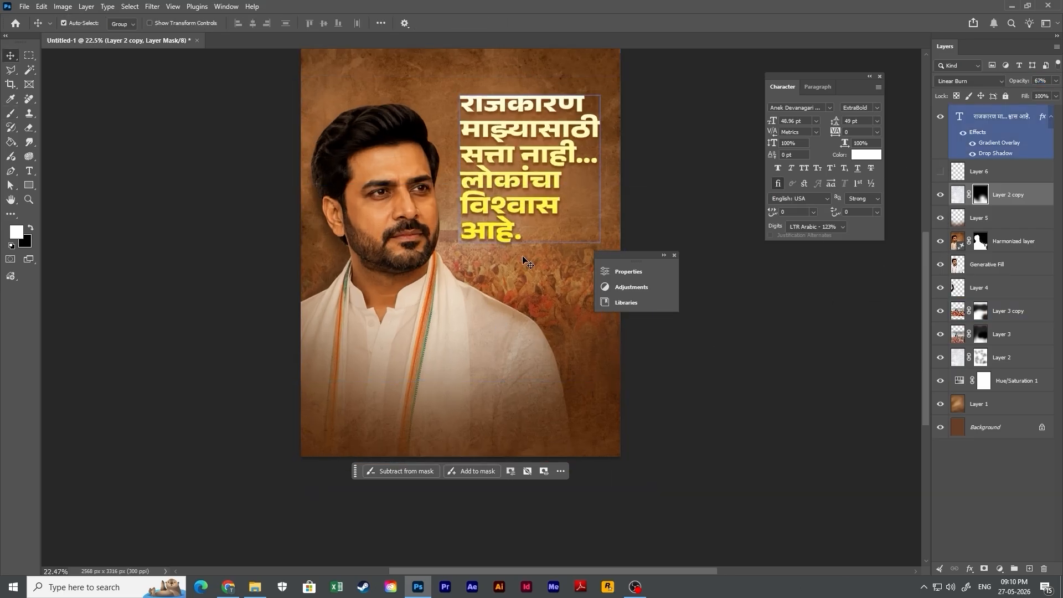
click(670, 183)
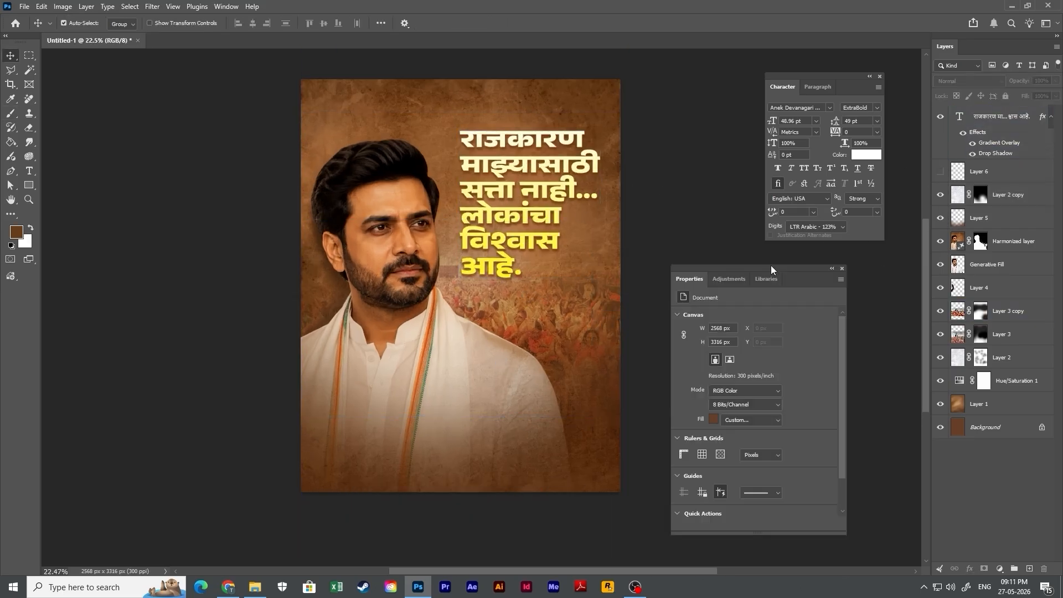
click(540, 177)
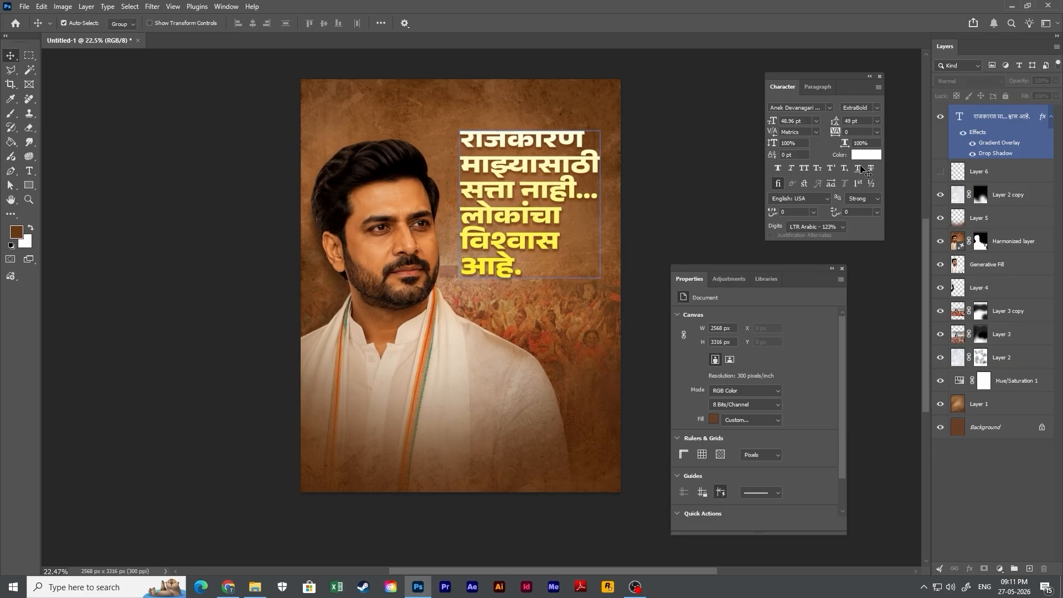
Move the yellow-white slogan block down over the man's chest and cut its first word, राजकारण, from the text.
click(560, 190)
drag(483, 145, 355, 287)
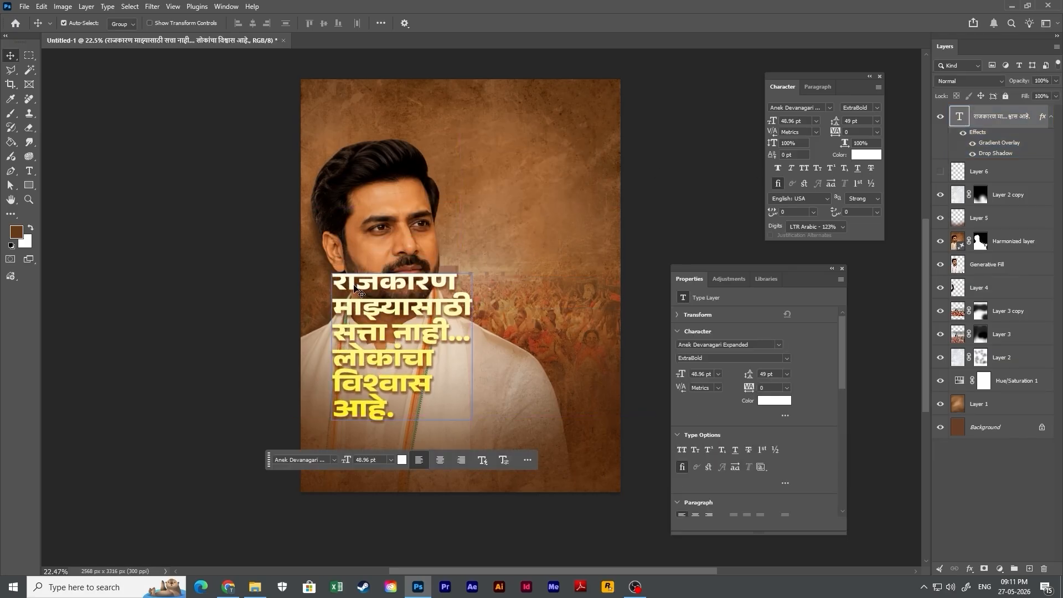
double_click(339, 283)
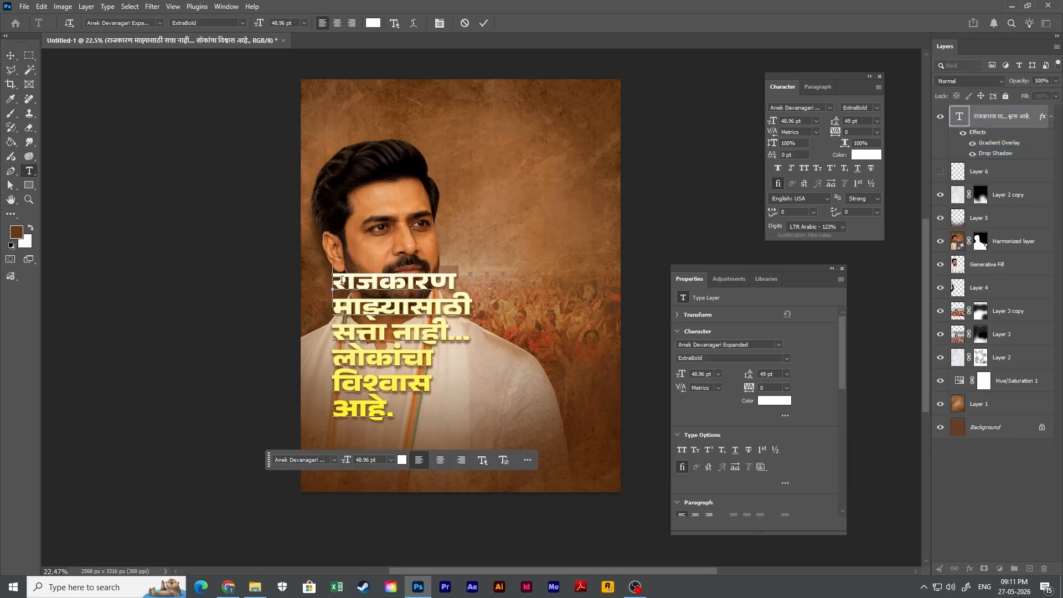
drag(342, 281, 460, 278)
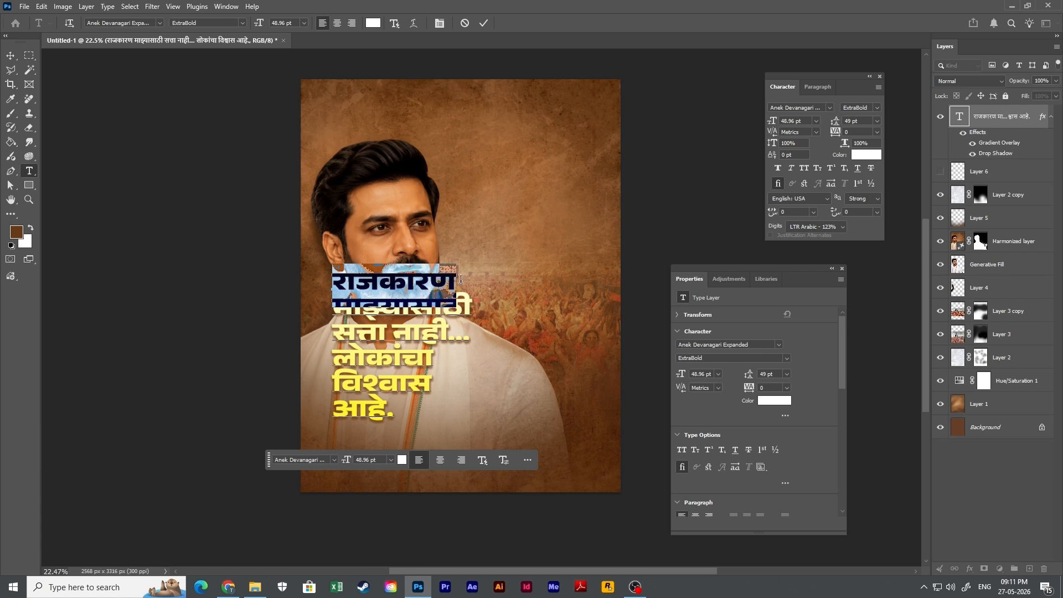
key(BackSpace)
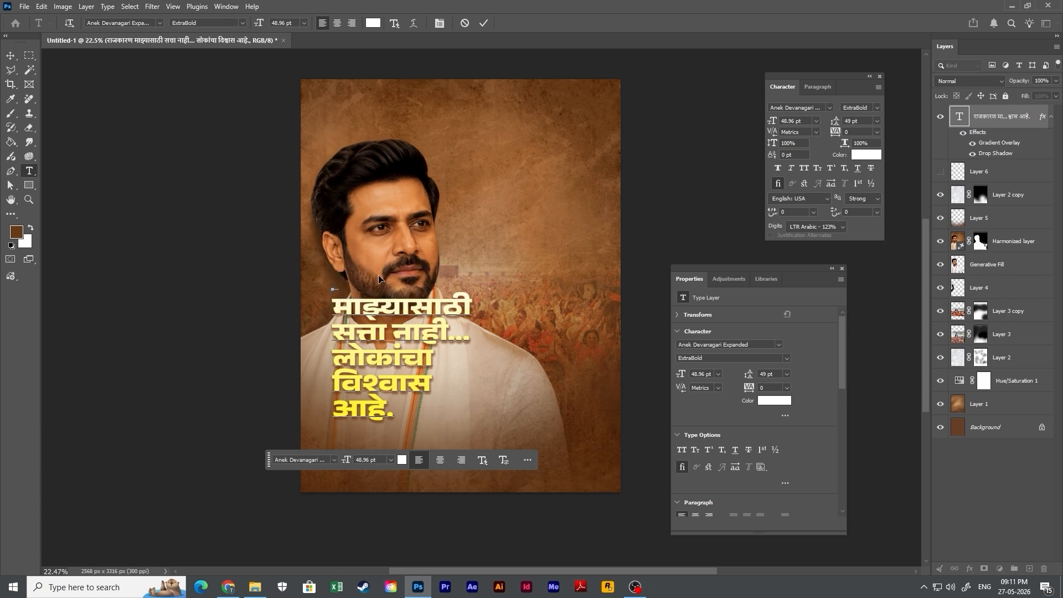
key(ctrl+z)
key(ctrl+c)
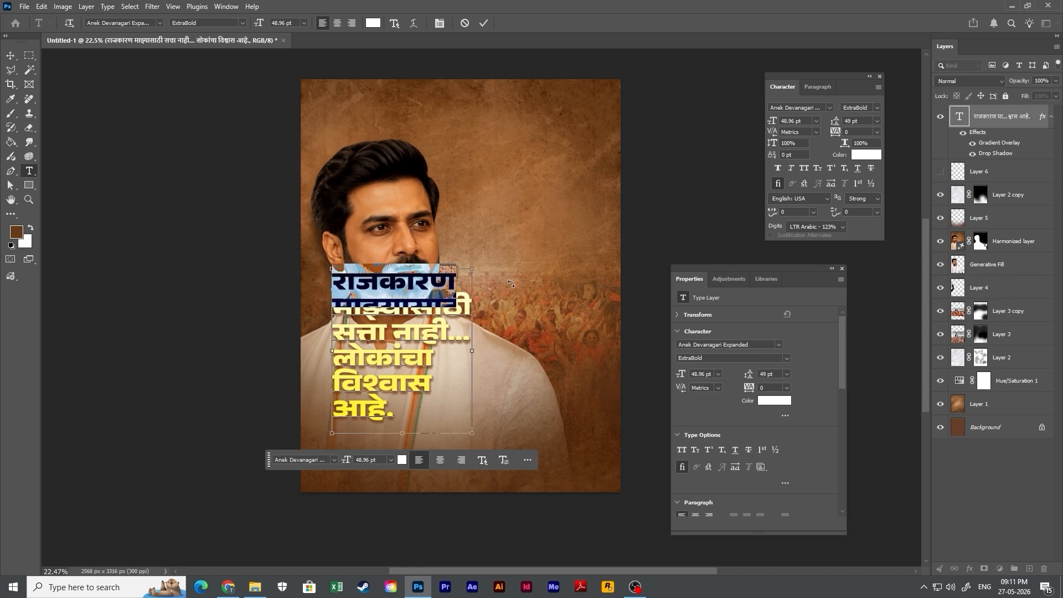
key(BackSpace)
key(Escape)
key(v)
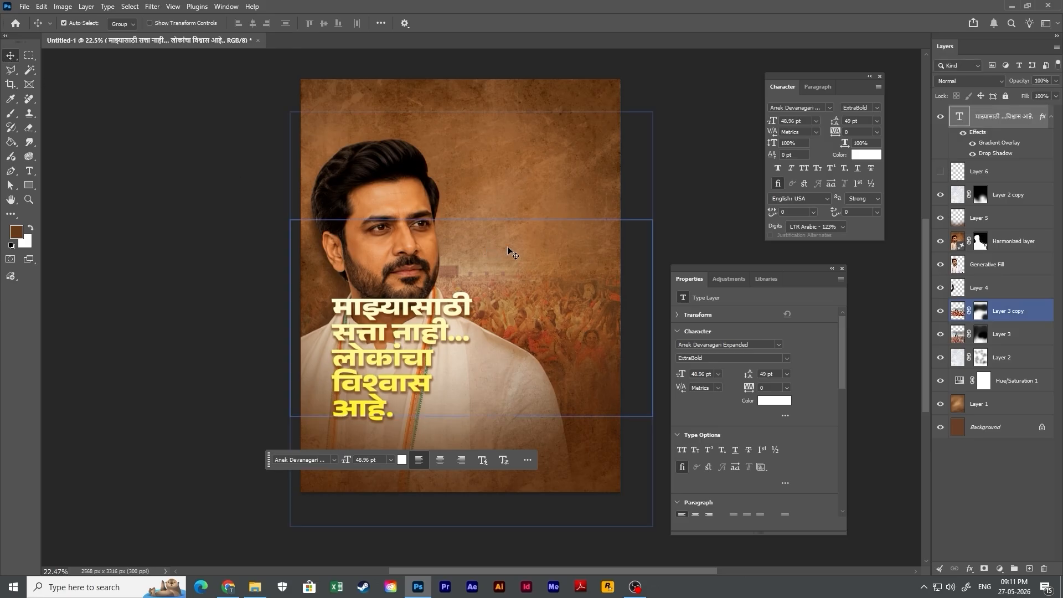
Paste राजकारण as a separate white text layer in the empty area beside the man's head.
key(ctrl+alt+a)
key(t)
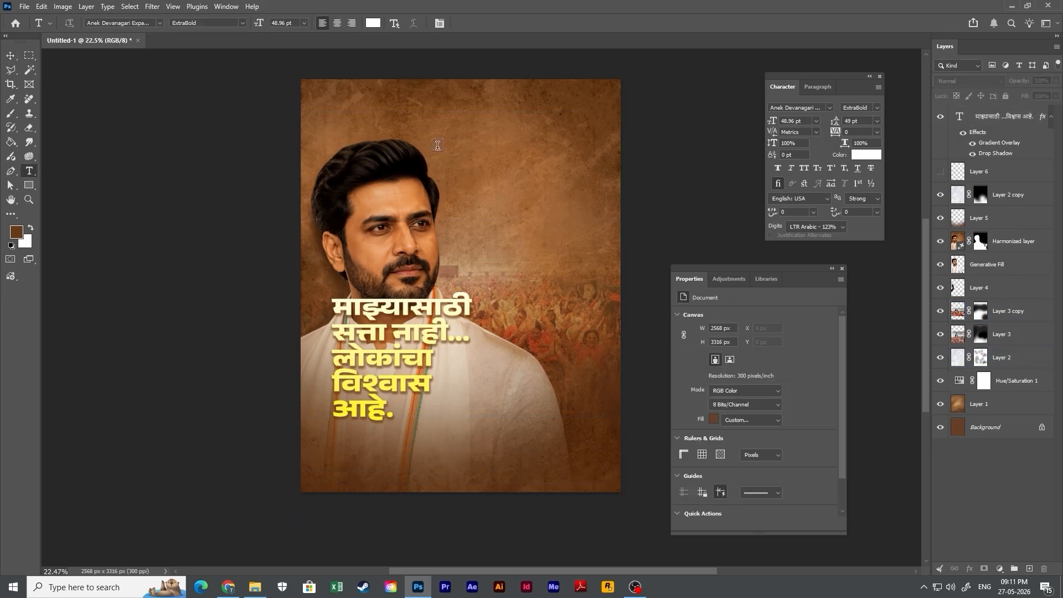
click(464, 140)
key(ctrl+v)
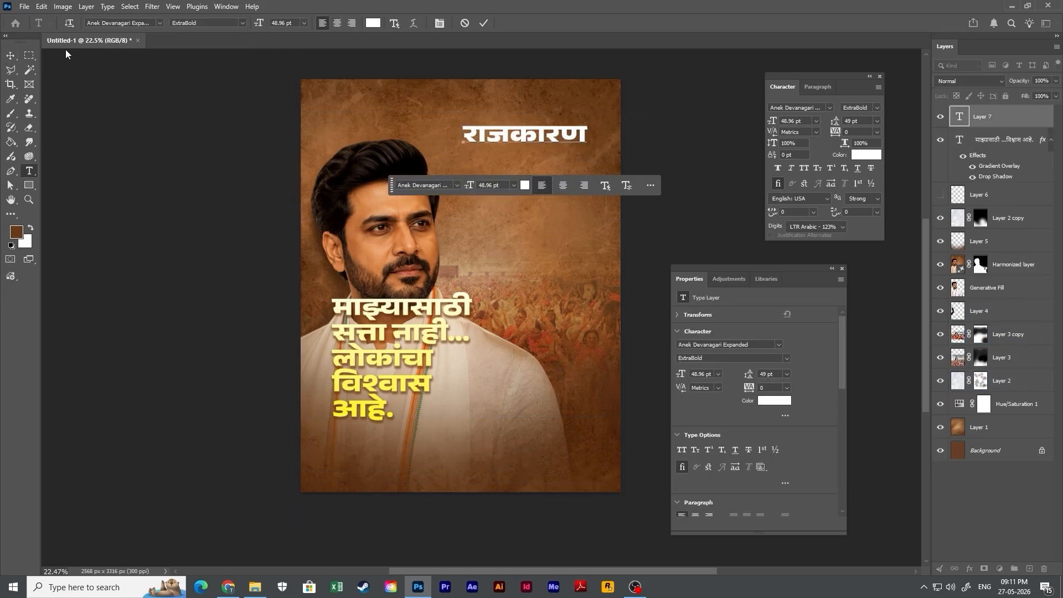
click(11, 56)
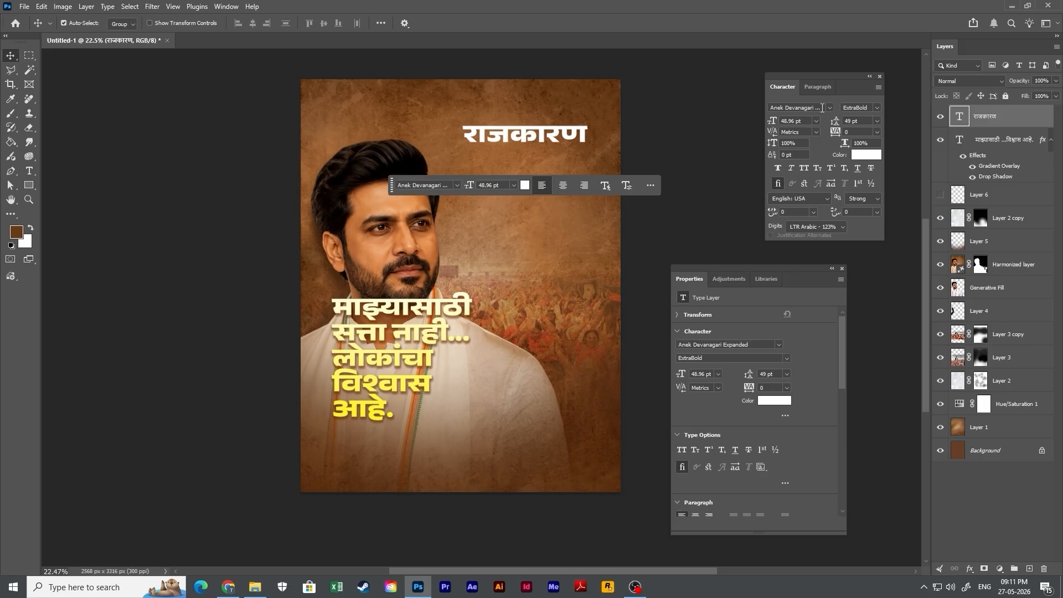
drag(515, 133, 507, 138)
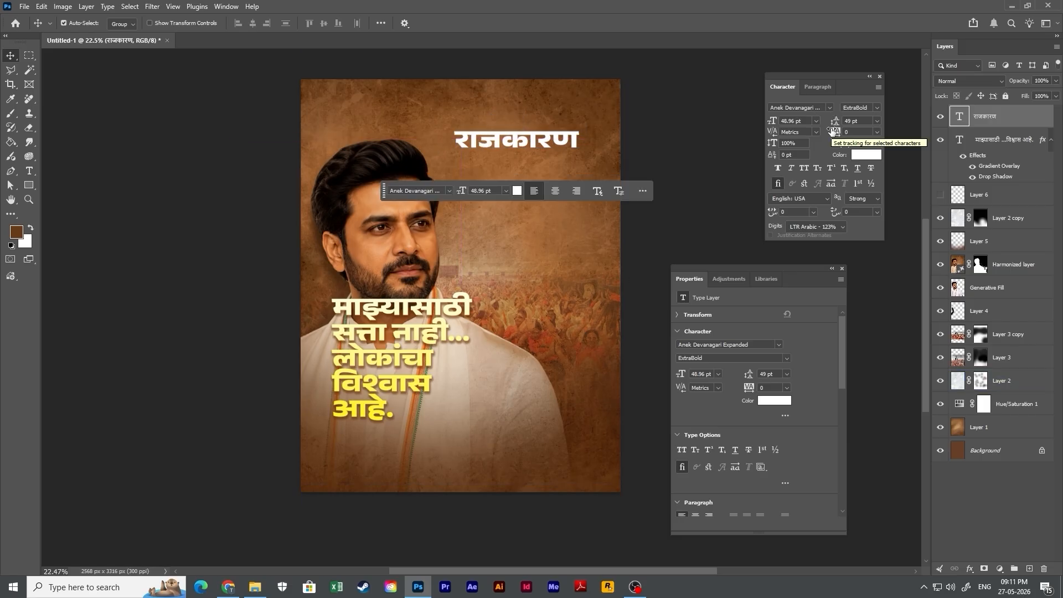
click(829, 107)
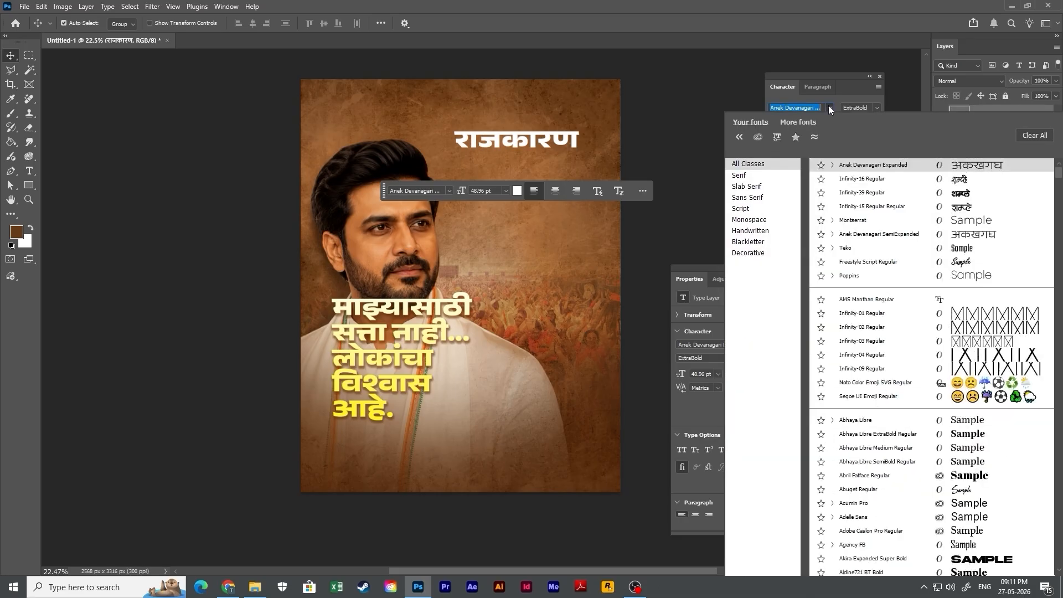
text(infi)
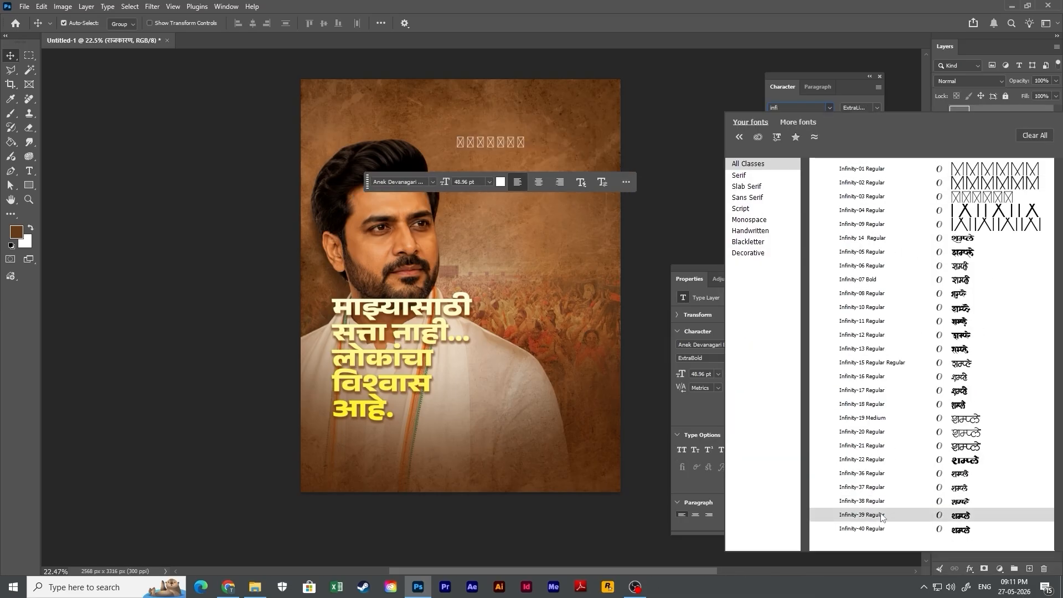
key(Escape)
Duplicate the separate राजकारण text line and set the copy's font to Infinity-39.
mouse_move(506, 161)
mouse_down()
mouse_move(506, 261)
mouse_move(500, 174)
mouse_up()
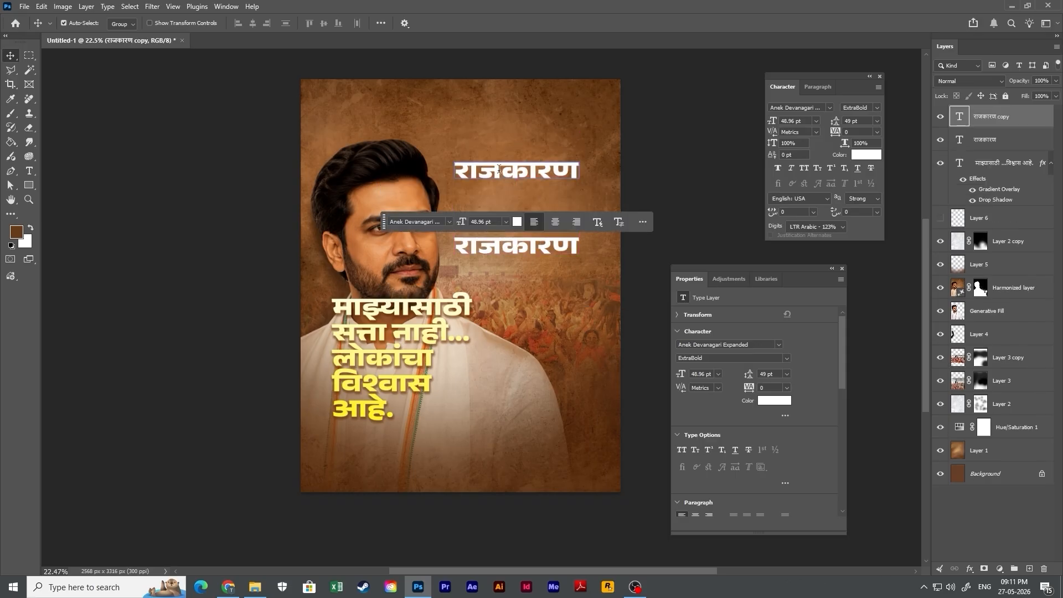
double_click(499, 169)
click(829, 108)
text(infi)
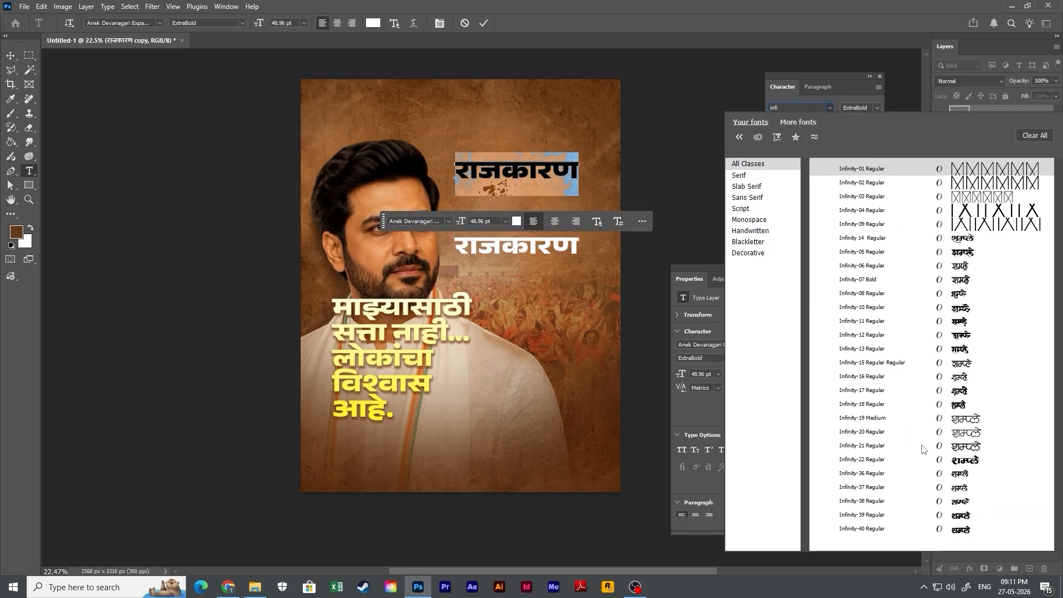
click(862, 514)
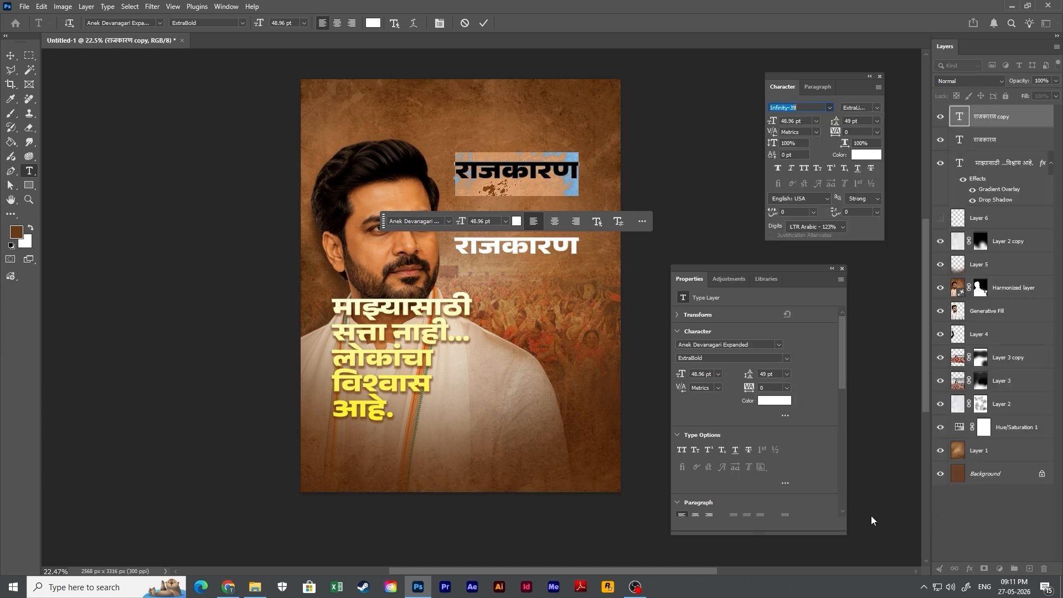
key(Escape)
Replace the copy's text by retyping राजकारण in the Infinity-39 font.
double_click(530, 176)
text(r)
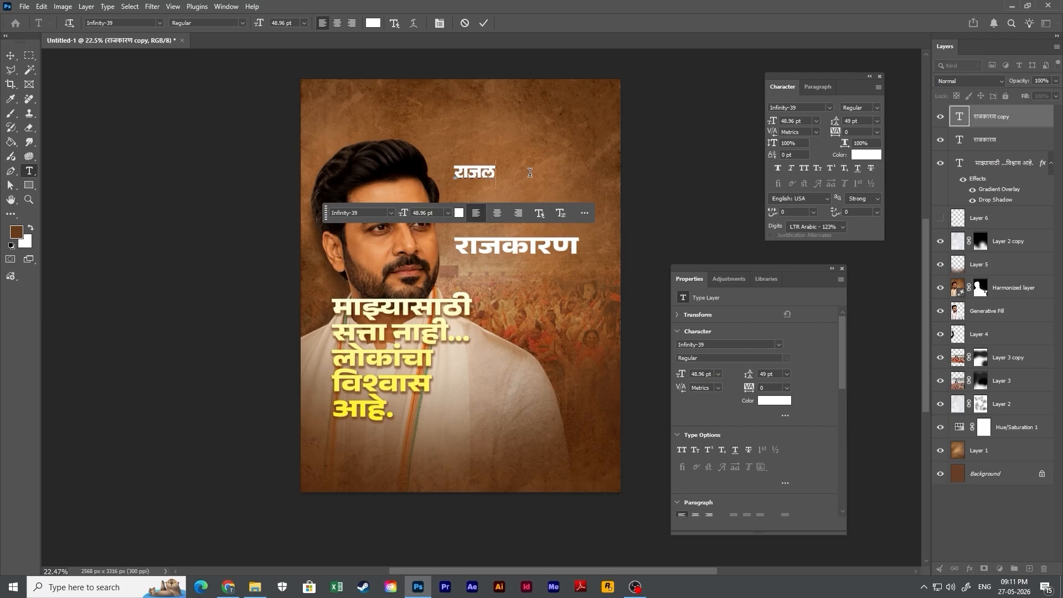
key(BackSpace)
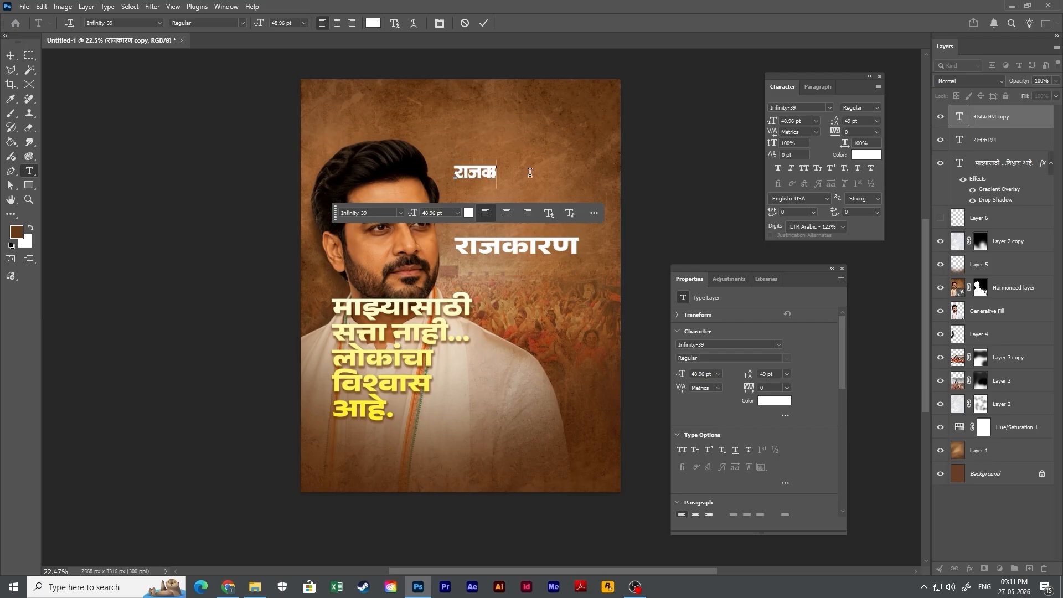
key(BackSpace)
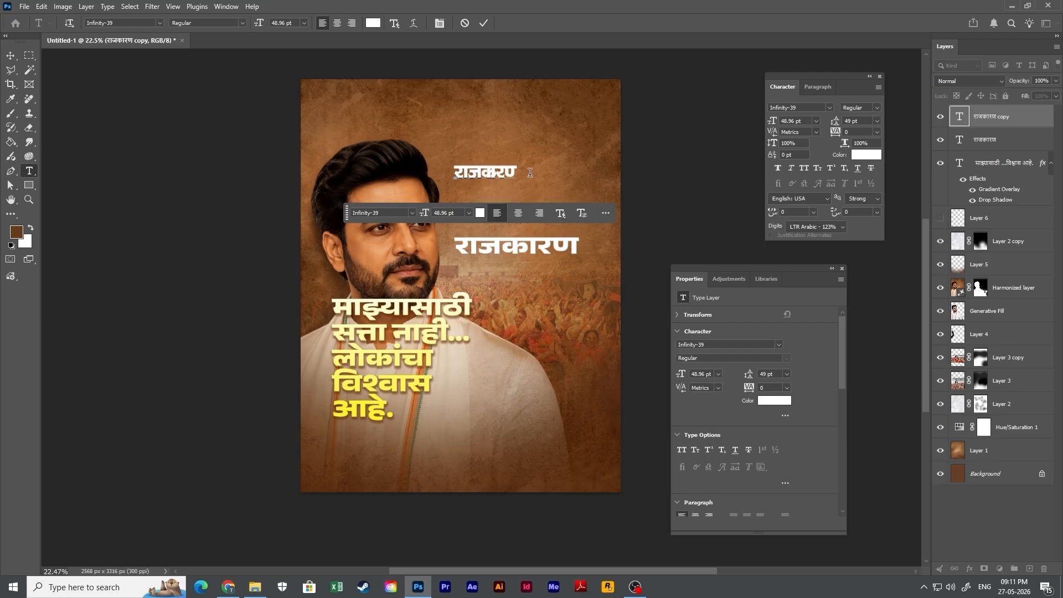
click(489, 170)
text(ा)
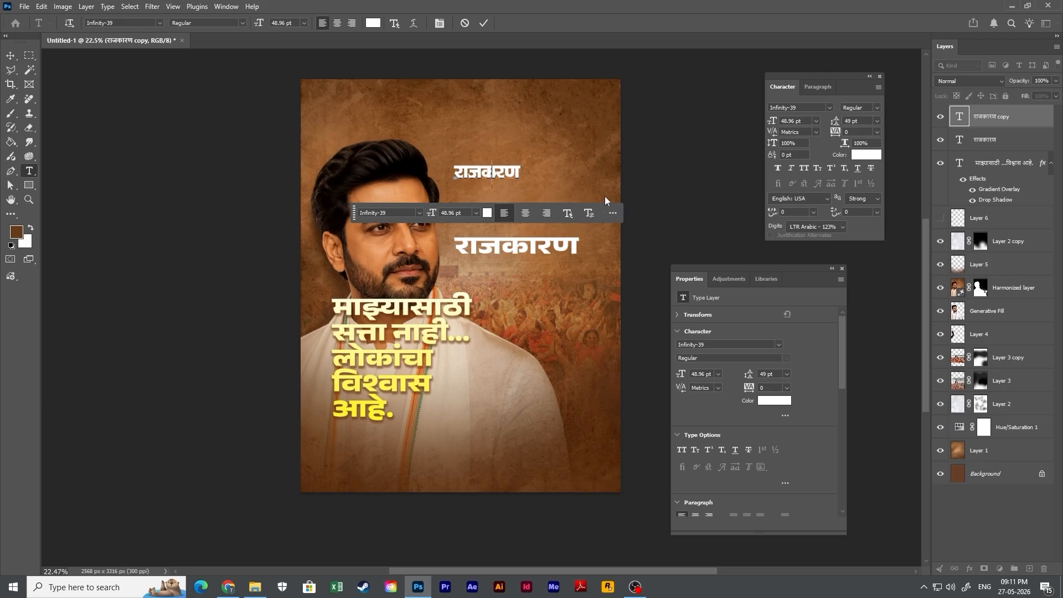
Widen the kerning at का in the Infinity-39 राजकारण so its letters no longer overlap, and finish the text edit.
key(alt+Right)
key(alt+Right)
key(alt+Right)
key(alt+Right)
key(alt+Right)
key(alt+Right)
key(alt+Right)
key(alt+Right)
key(alt+Right)
key(alt+Right)
key(alt+Right)
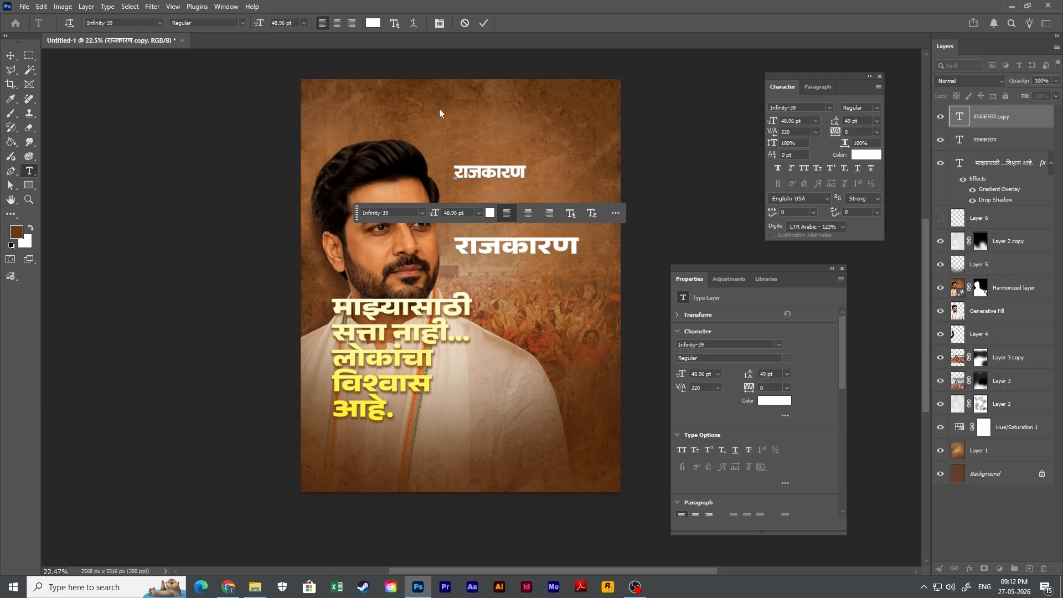
key(alt+Left)
click(10, 56)
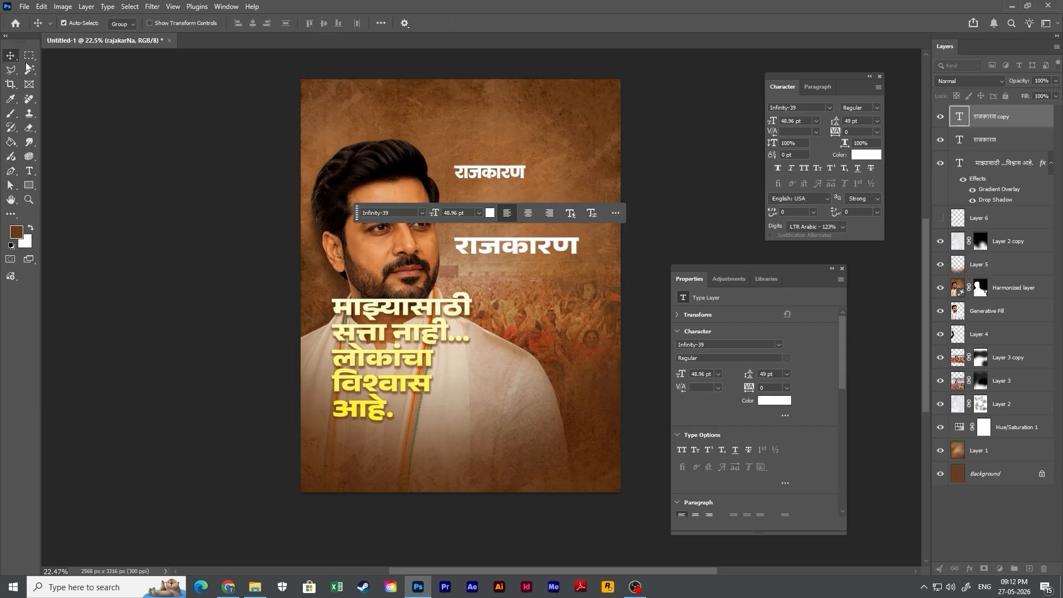
Scale the Infinity-39 राजकारण up to about 99 pt and place it beside the top of the man's head.
key(ctrl+t)
mouse_move(521, 170)
mouse_down()
mouse_move(601, 158)
mouse_move(618, 139)
mouse_move(554, 139)
mouse_move(536, 156)
mouse_up()
key(Return)
click(509, 252)
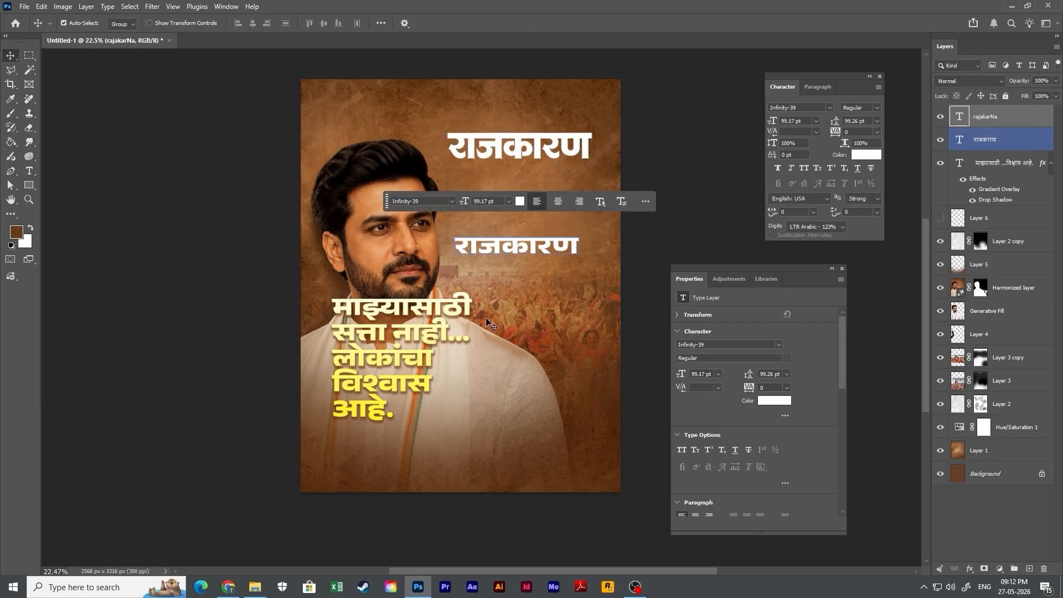
click(419, 314)
double_click(382, 313)
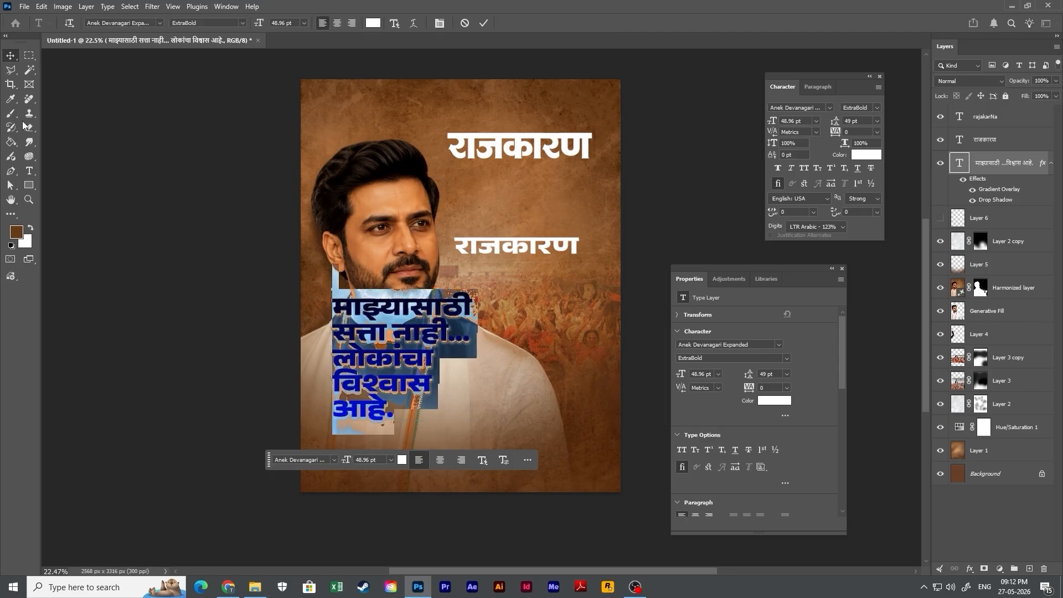
key(Escape)
Duplicate the large राजकारण heading directly below itself and replace the copy's text with मा.
click(526, 161)
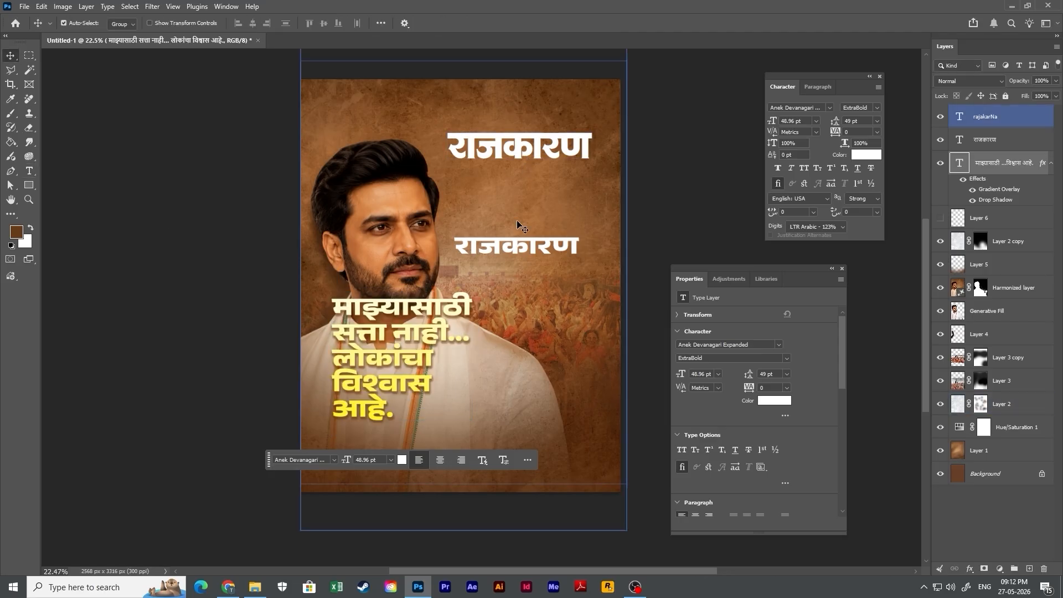
drag(526, 161, 519, 189)
double_click(518, 186)
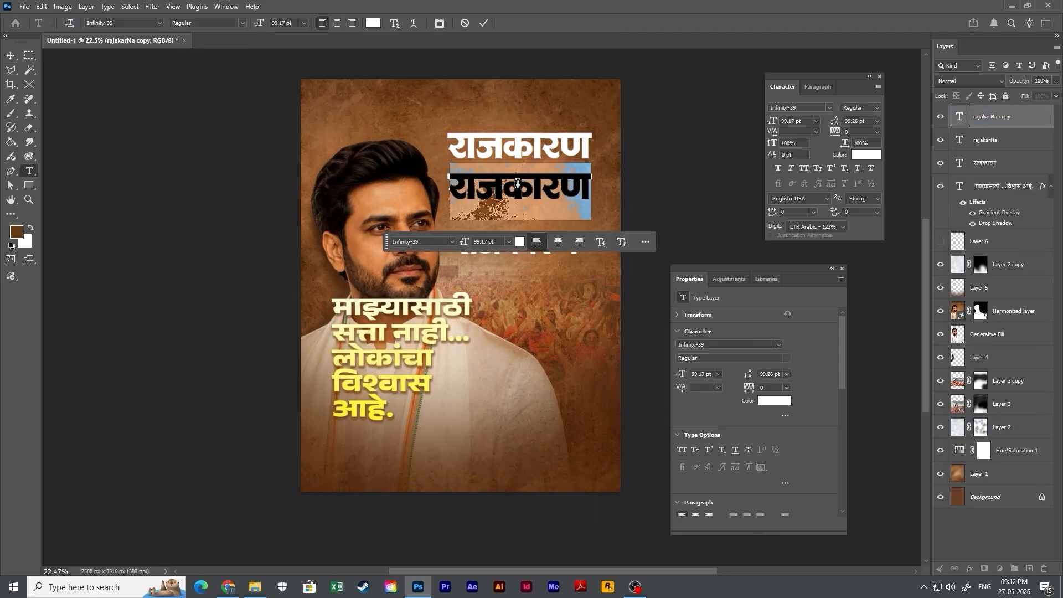
text(क)
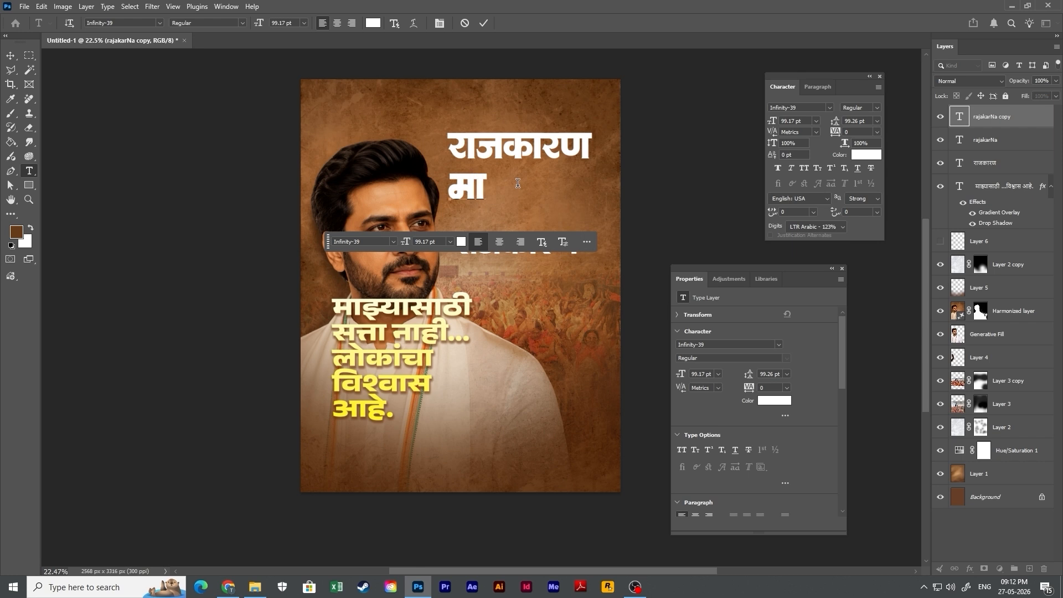
text(ढ)
key(BackSpace)
text(स)
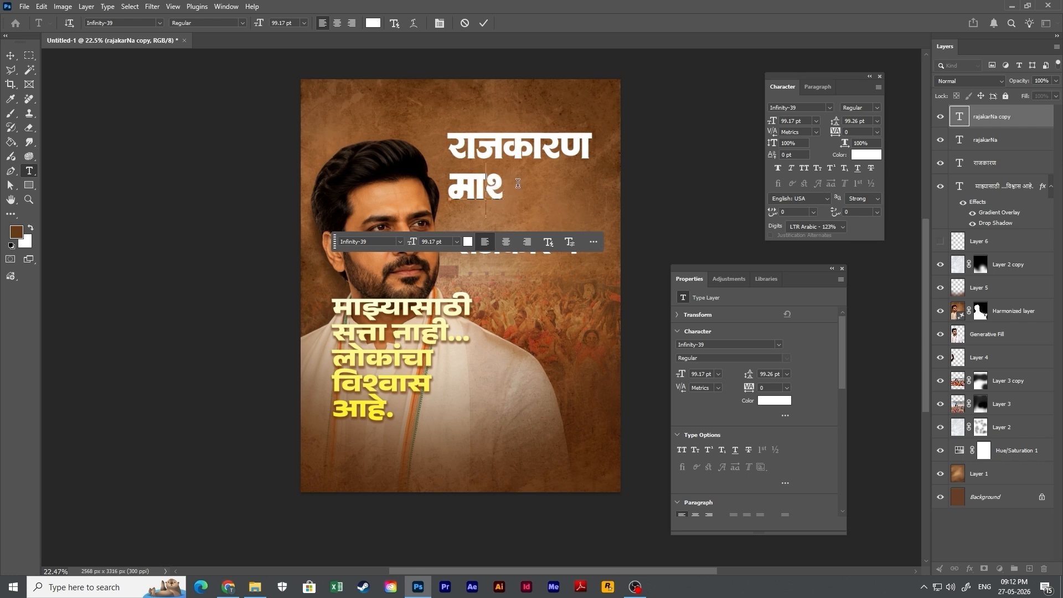
key(BackSpace)
Bring up the Infinity-39 glyph set and insert the झ glyph after मा in the second heading line.
click(86, 6)
mouse_move(107, 6)
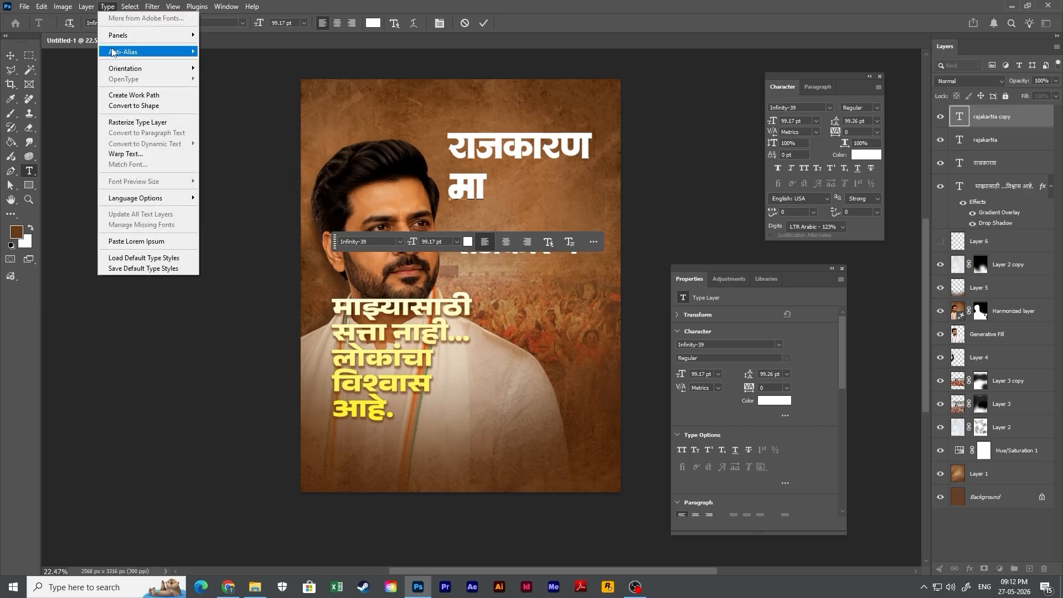
mouse_move(133, 36)
click(233, 62)
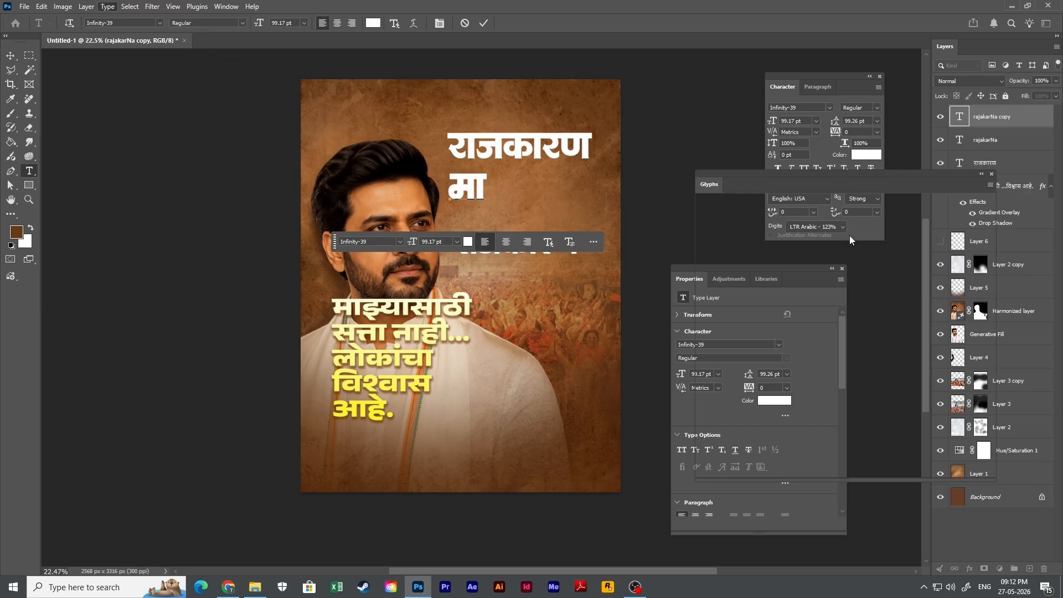
drag(821, 178, 811, 101)
scroll(829, 267, down, 4)
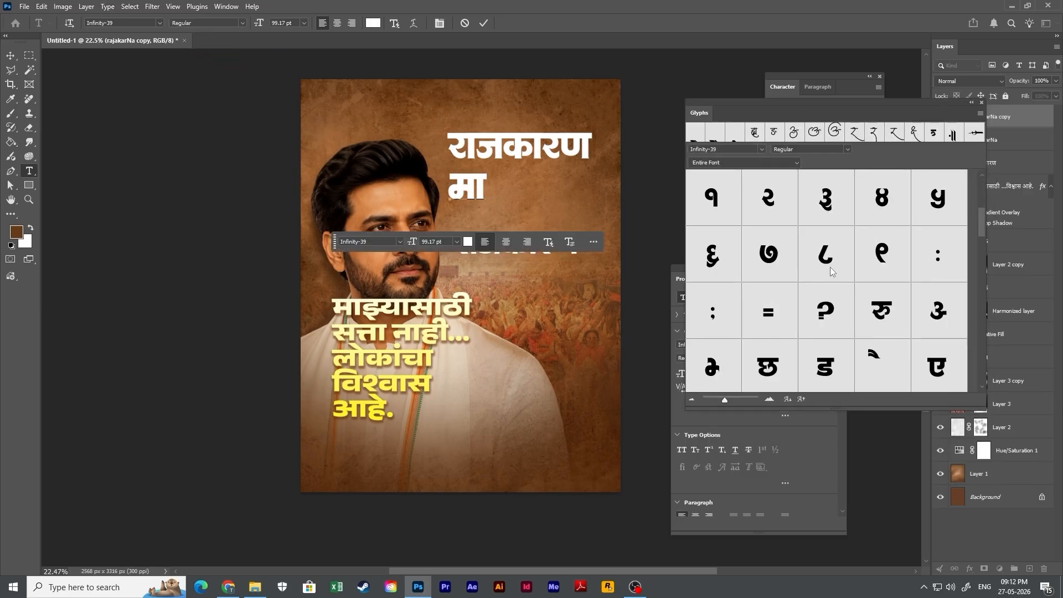
scroll(830, 267, up, 4)
scroll(830, 267, down, 8)
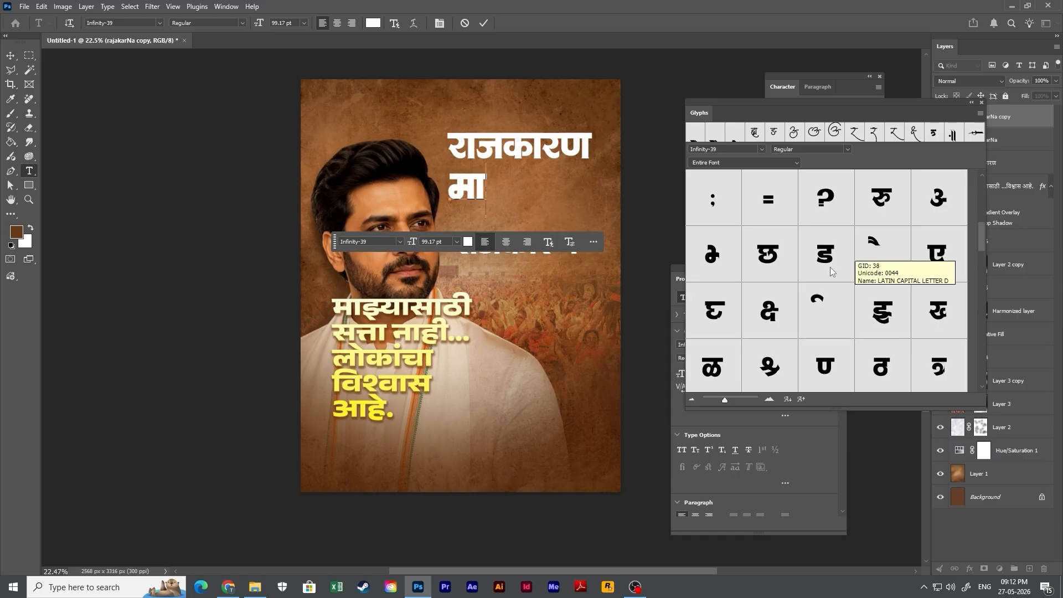
double_click(869, 323)
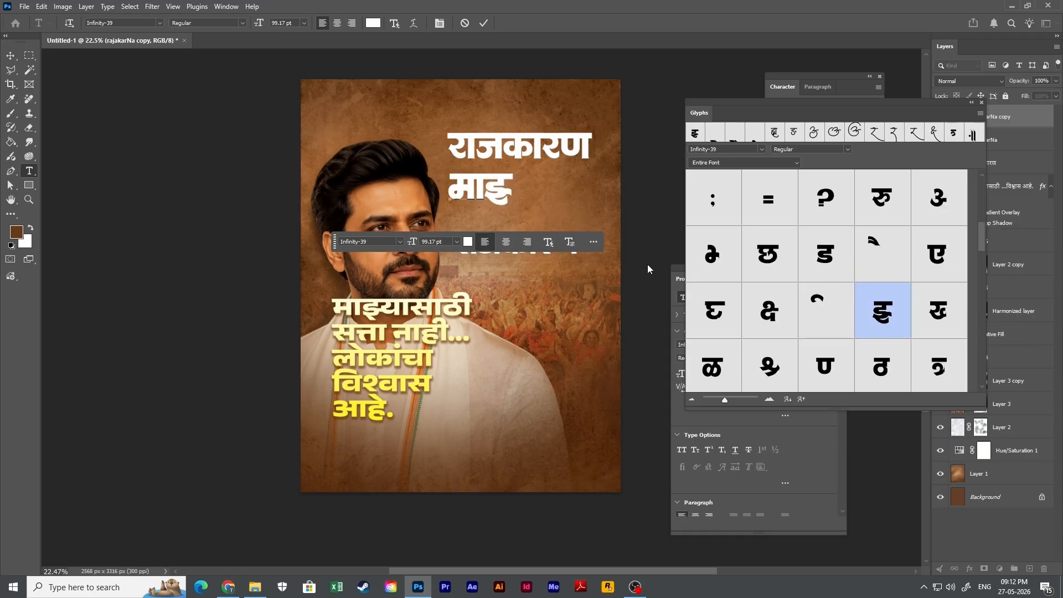
Complete the second heading line as माझ्यासाठी, inserting ठ from the glyph set, and finish the text edit.
text(यासा)
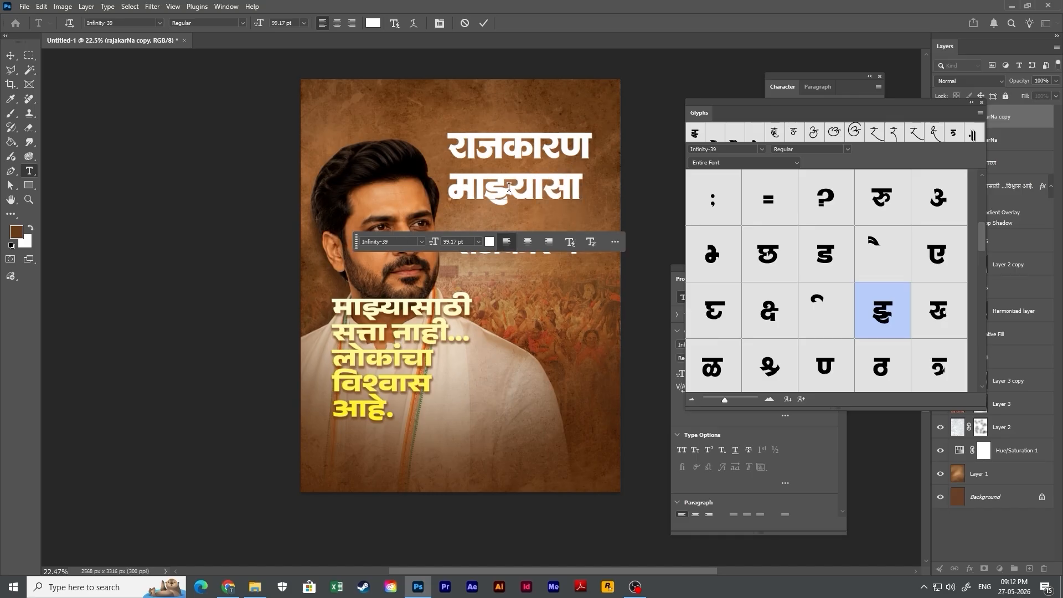
double_click(881, 366)
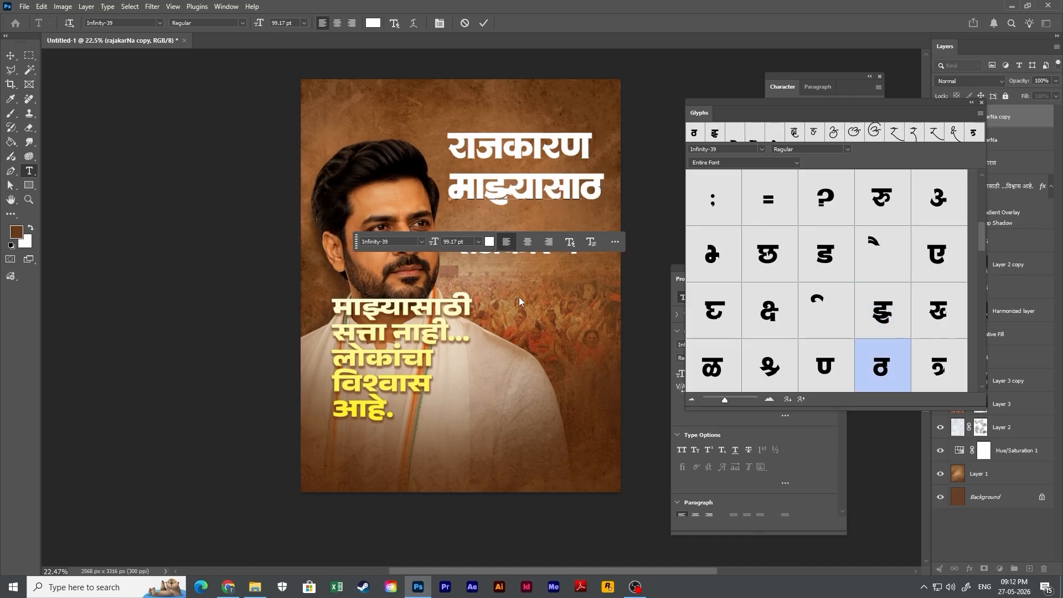
text(ाठी)
click(10, 55)
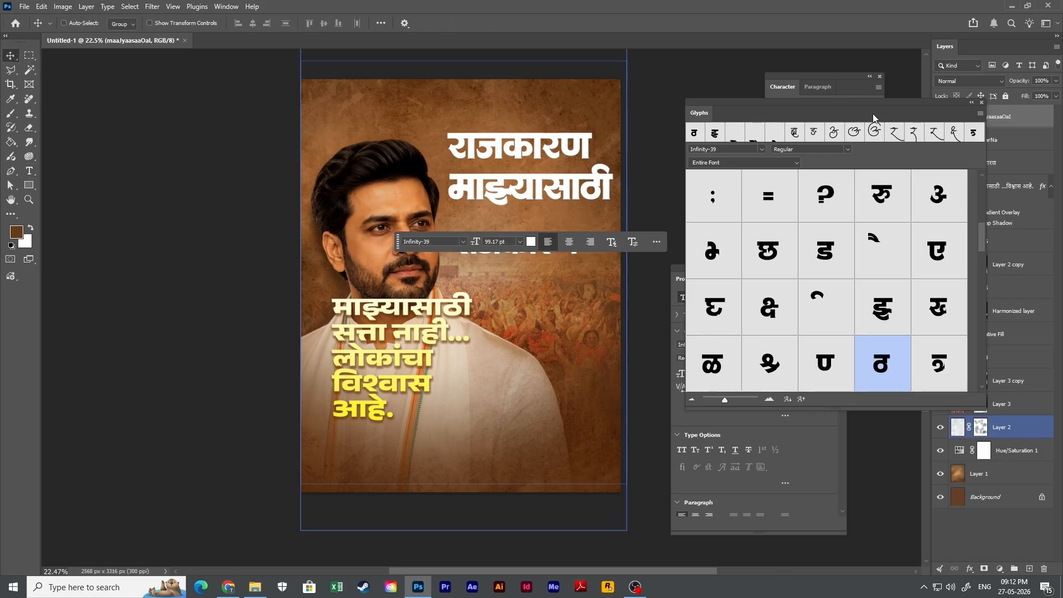
Change the font of the second heading line, माझ्यासाठी, to Infinity-16 Regular.
drag(873, 114, 880, 257)
click(828, 106)
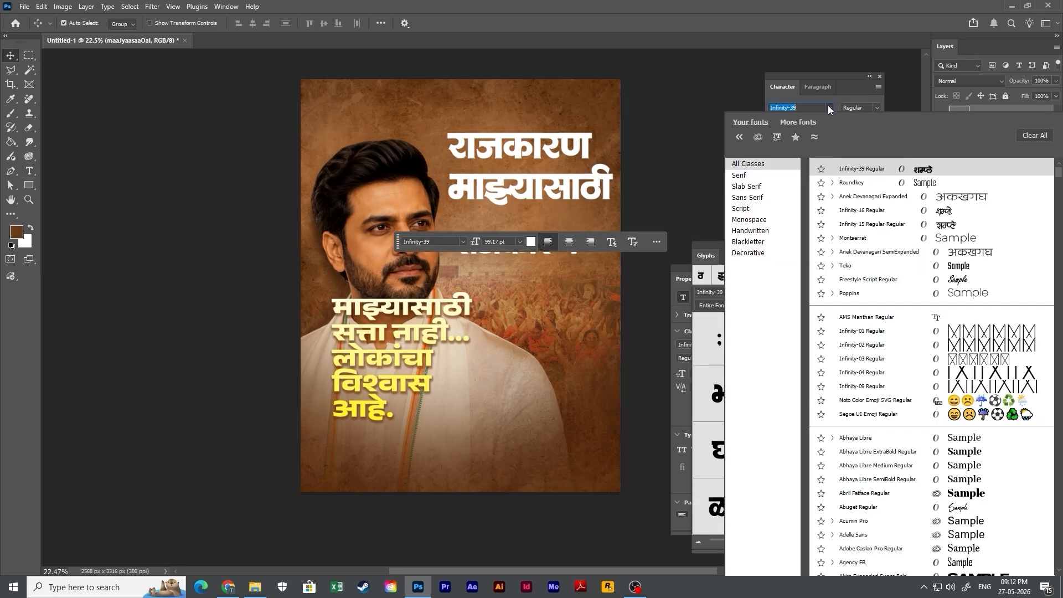
text(infi)
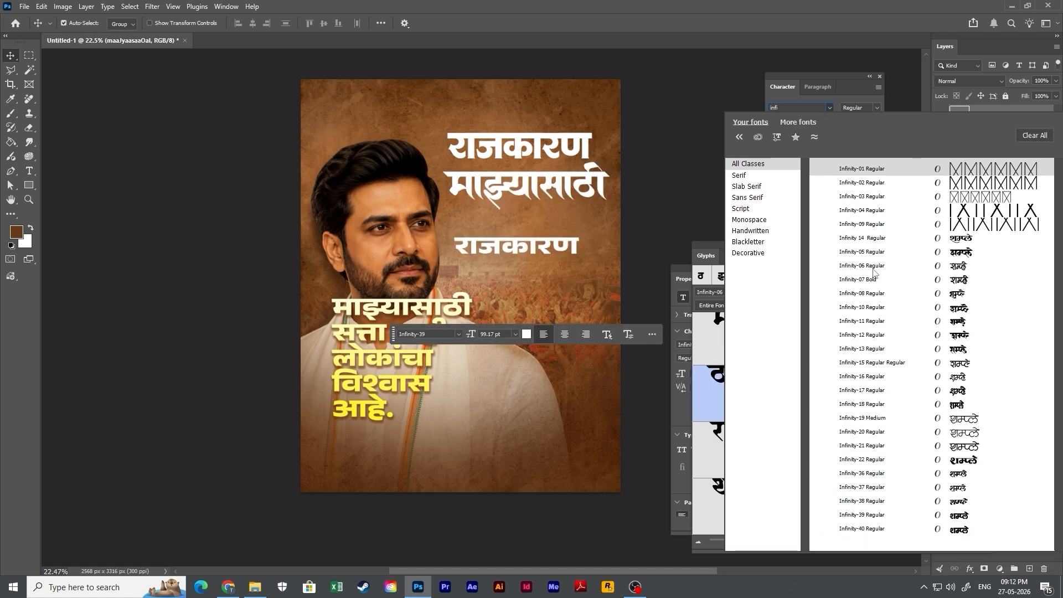
click(896, 376)
Scale the माझ्यासाठी line down to about 71 pt so it sits centred close beneath राजकारण.
key(ctrl+t)
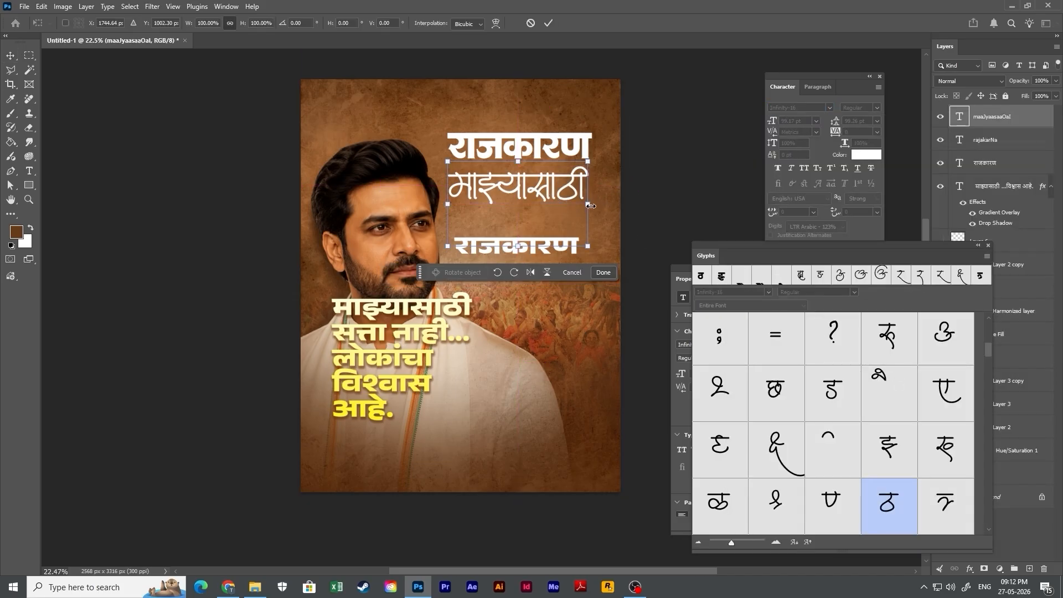
drag(588, 204, 518, 173)
key(Return)
click(587, 233)
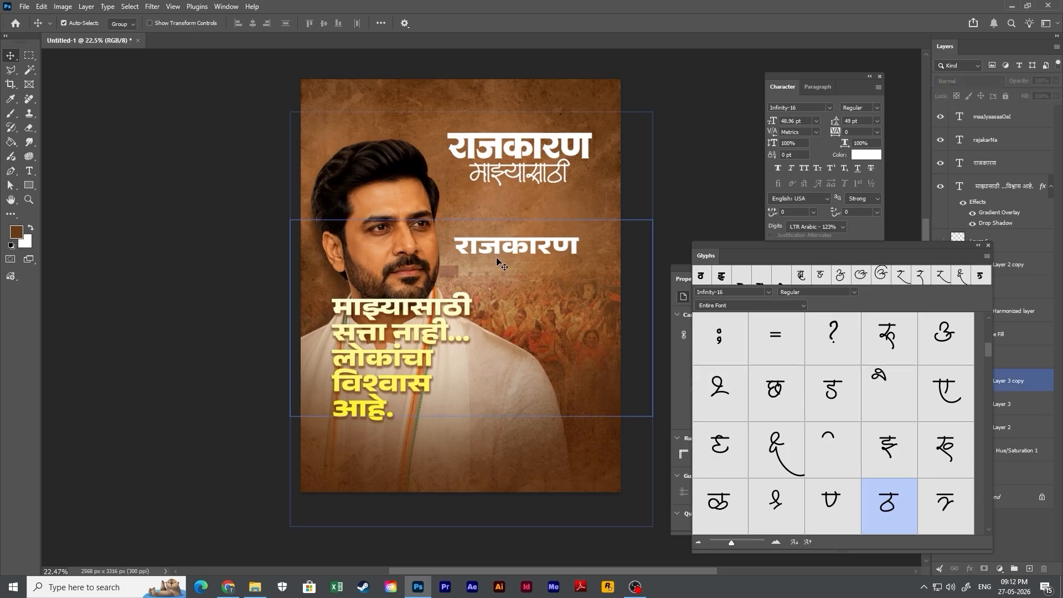
click(543, 248)
click(490, 310)
click(430, 334)
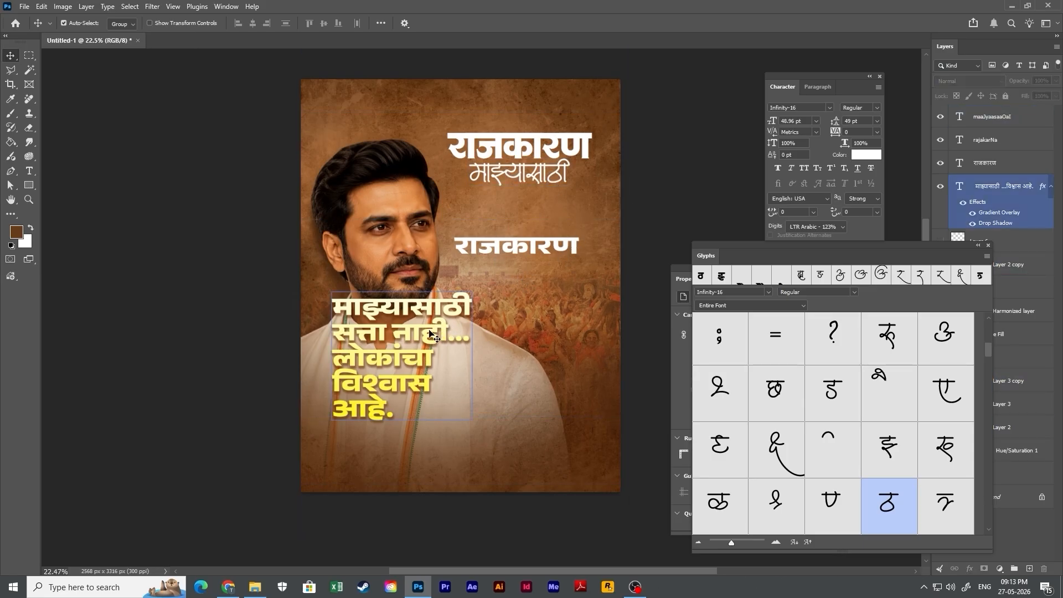
double_click(359, 339)
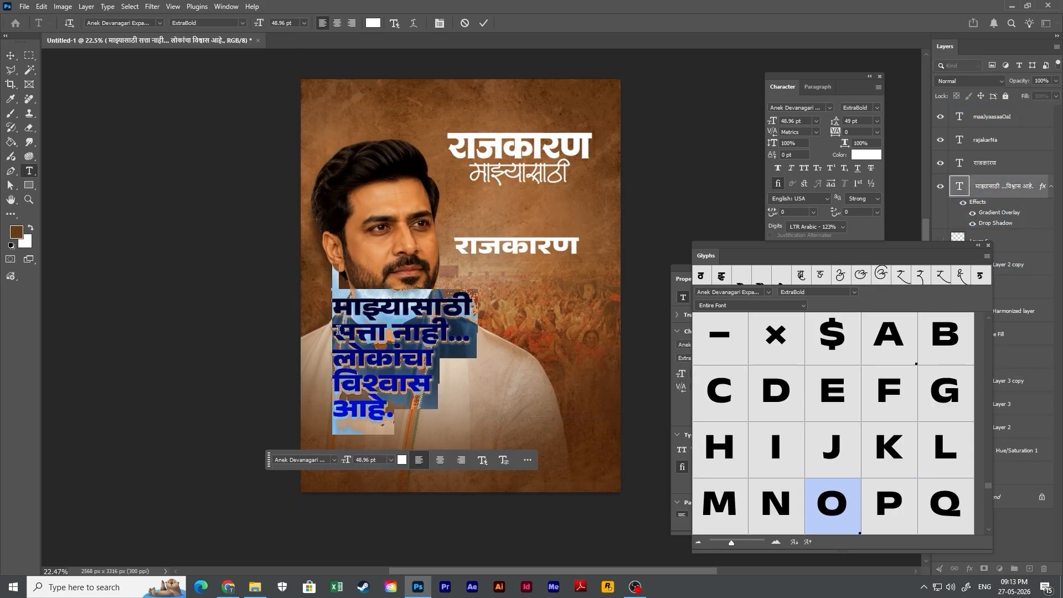
drag(336, 331, 477, 330)
click(16, 56)
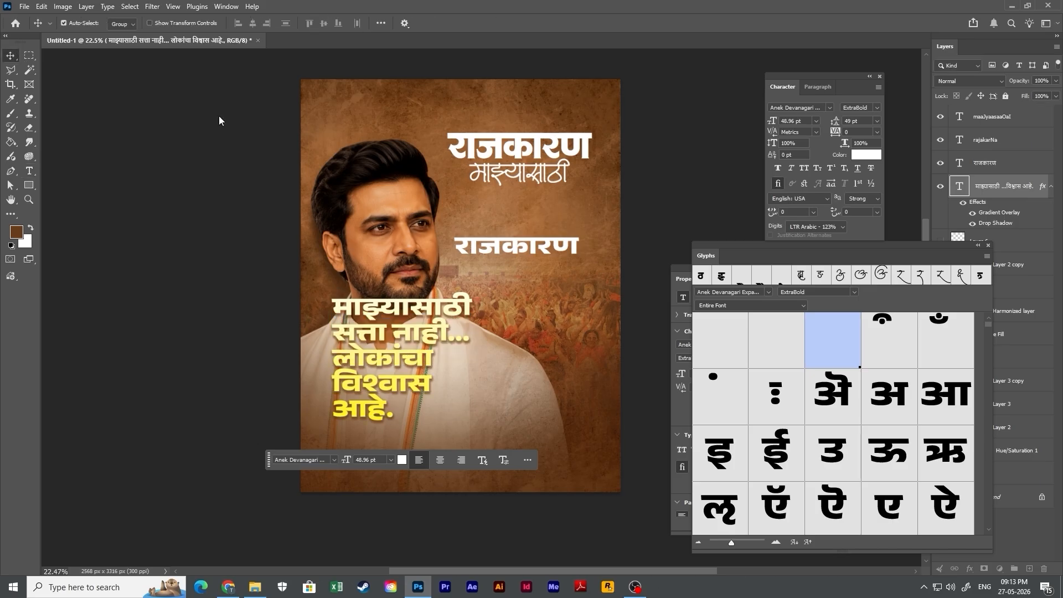
Move the small राजकारण text down onto the man's shirt and duplicate the large राजकारण heading below माझ्यासाठी.
click(515, 221)
drag(506, 254, 525, 374)
drag(530, 150, 531, 216)
Replace the text of the duplicated large heading with सत्ता नाही...
double_click(531, 216)
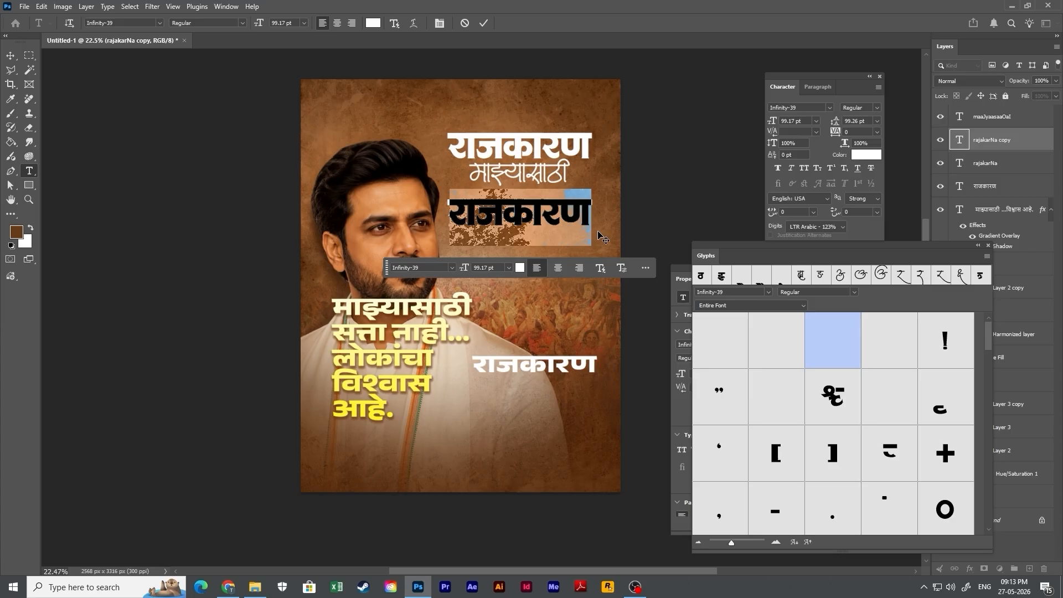
text(stt)
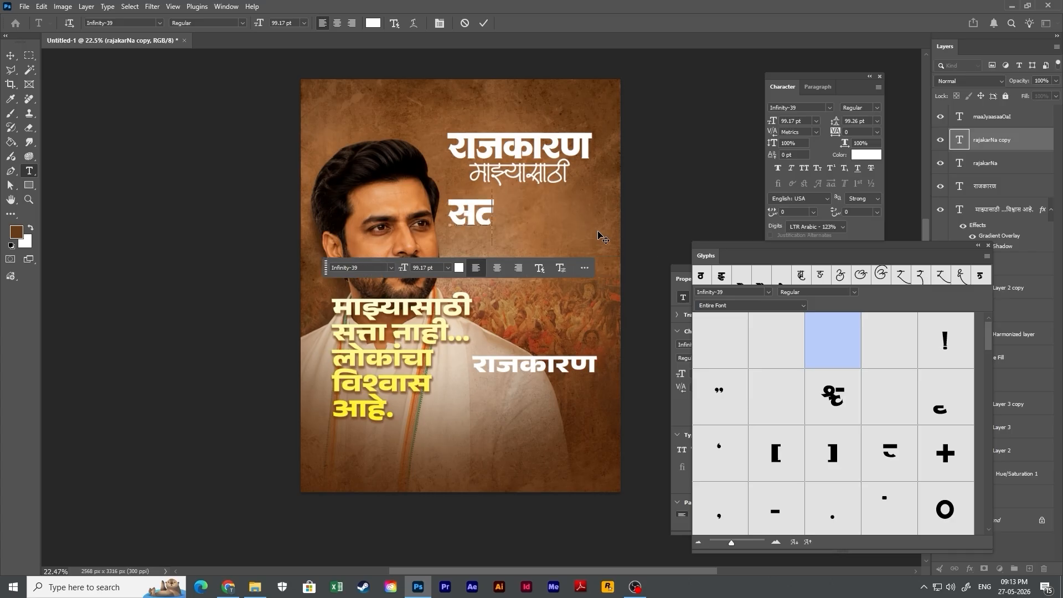
text(a)
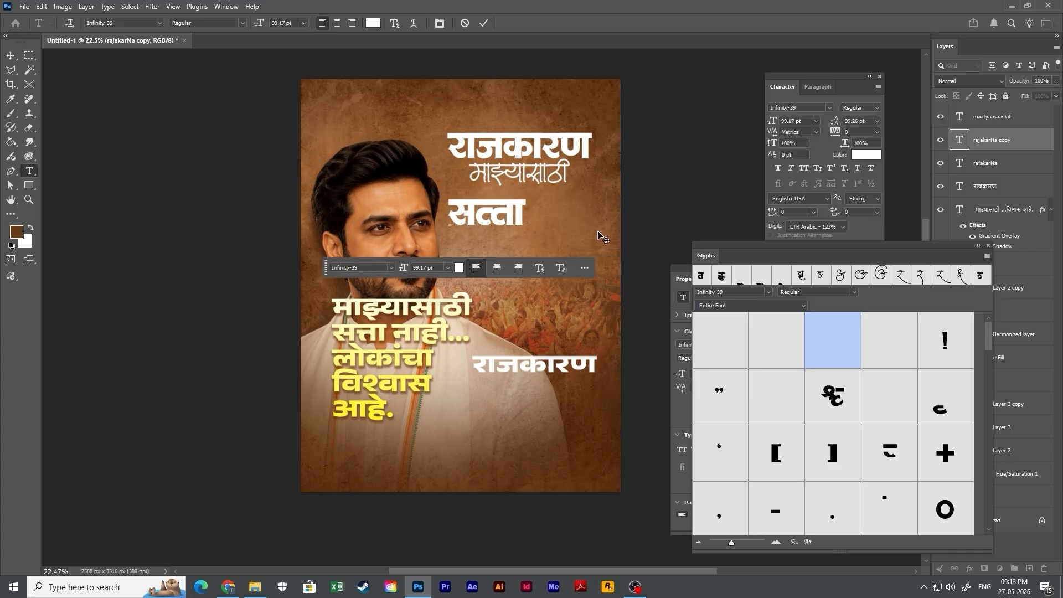
text( naf)
key(BackSpace)
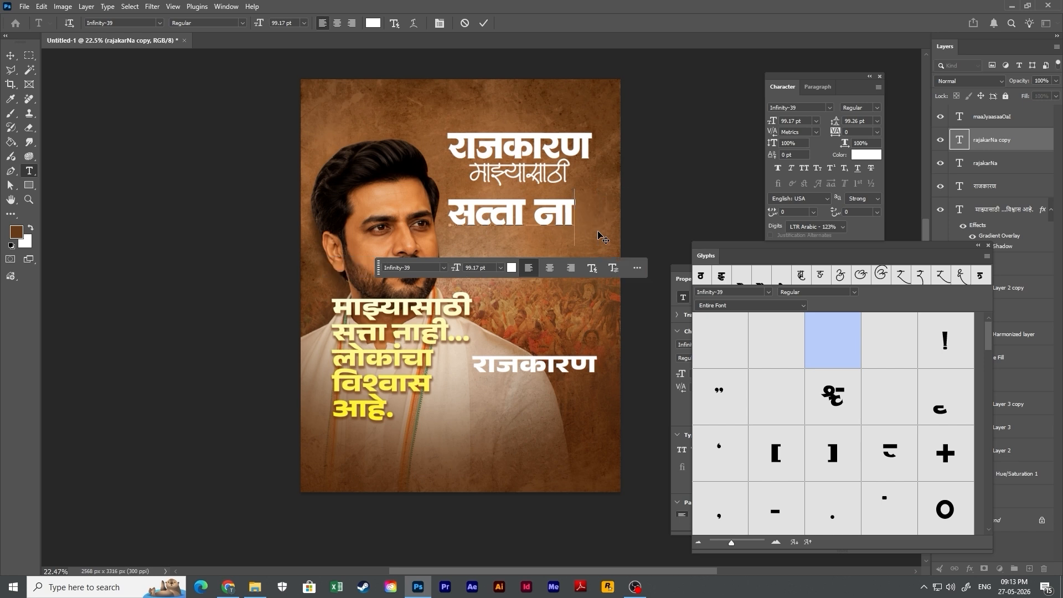
text(h)
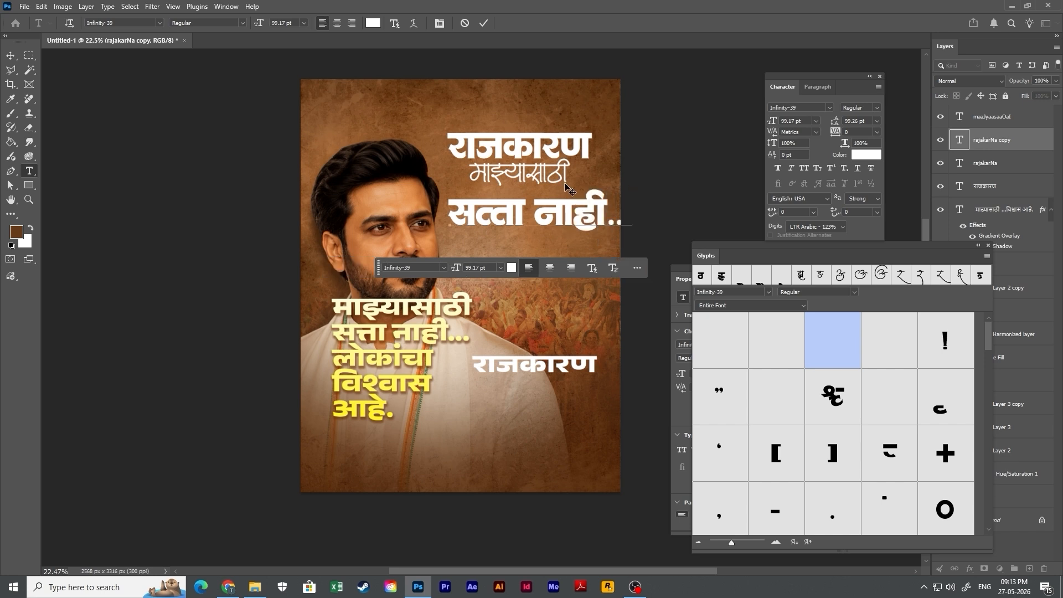
Scale the सत्ता नाही... line down to about 87 pt and place it close beneath माझ्यासाठी.
key(ctrl+t)
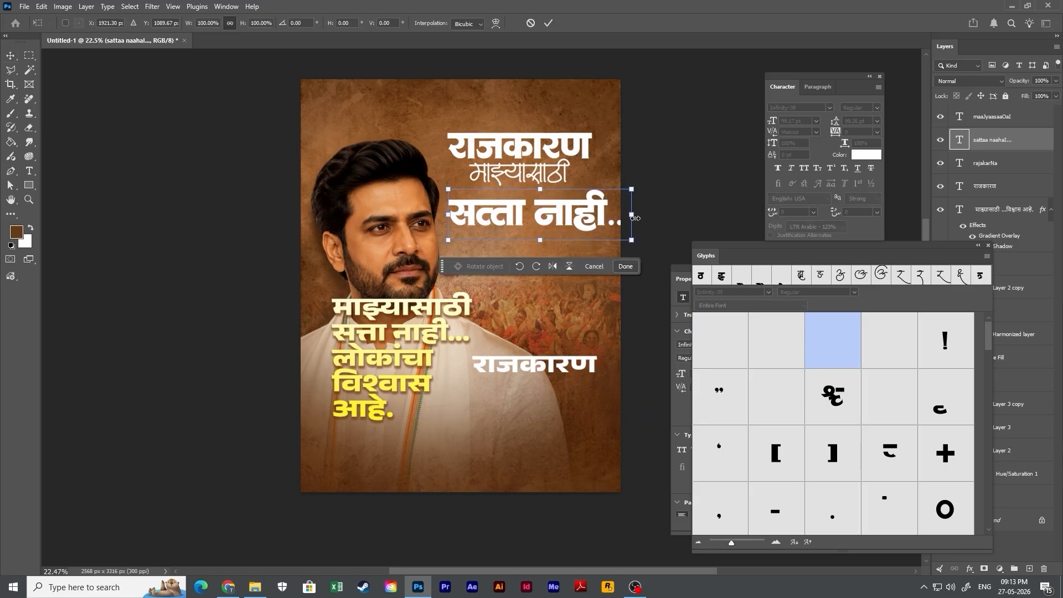
drag(635, 216, 626, 216)
key(Return)
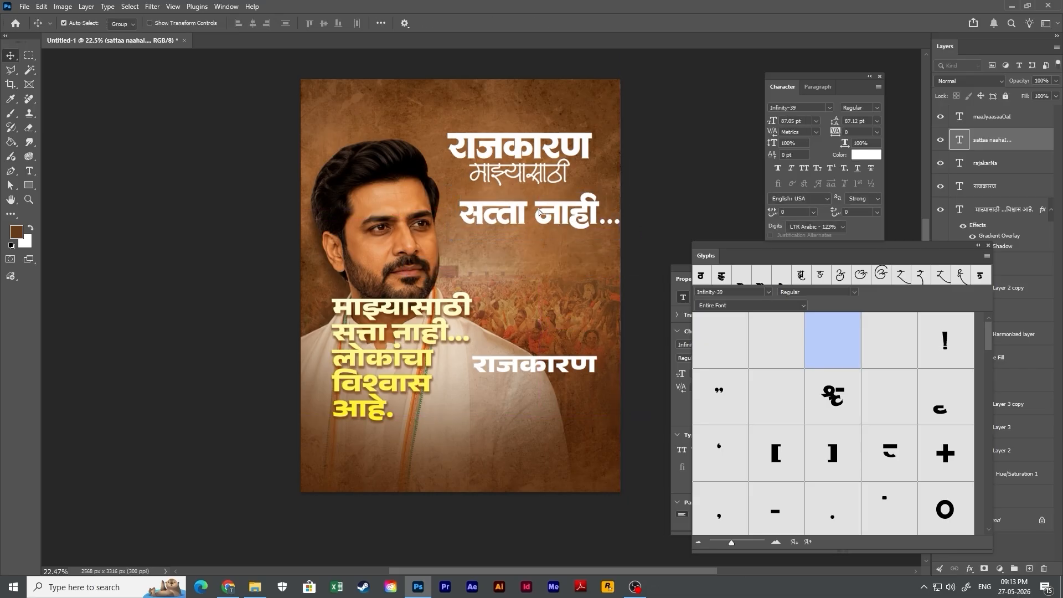
drag(542, 219, 535, 213)
Shift the राजकारण and माझ्यासाठी lines slightly left and down so they stack tightly above सत्ता नाही...
drag(521, 168, 501, 155)
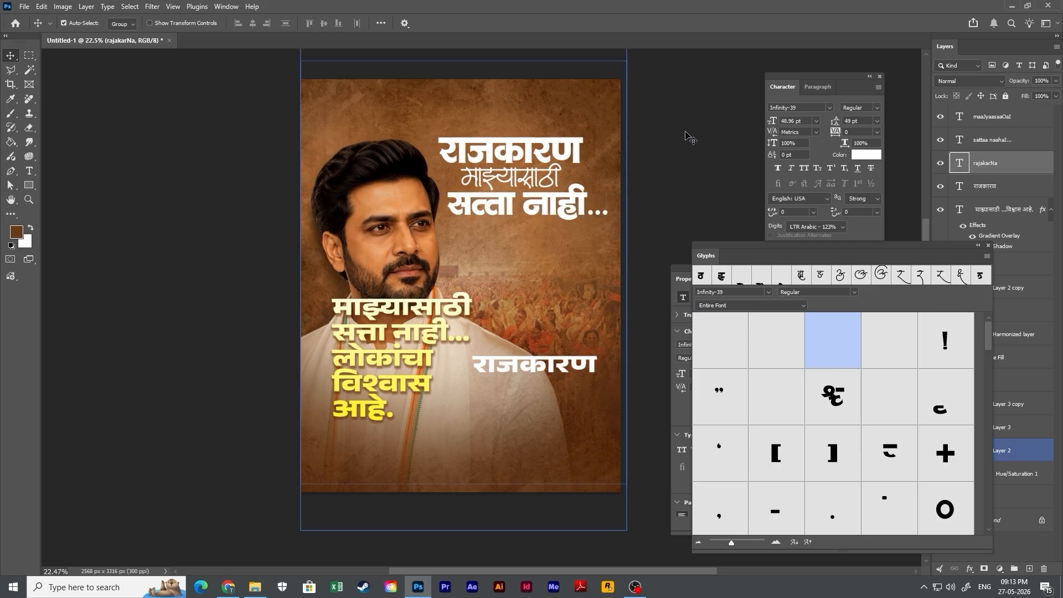
click(394, 361)
click(573, 157)
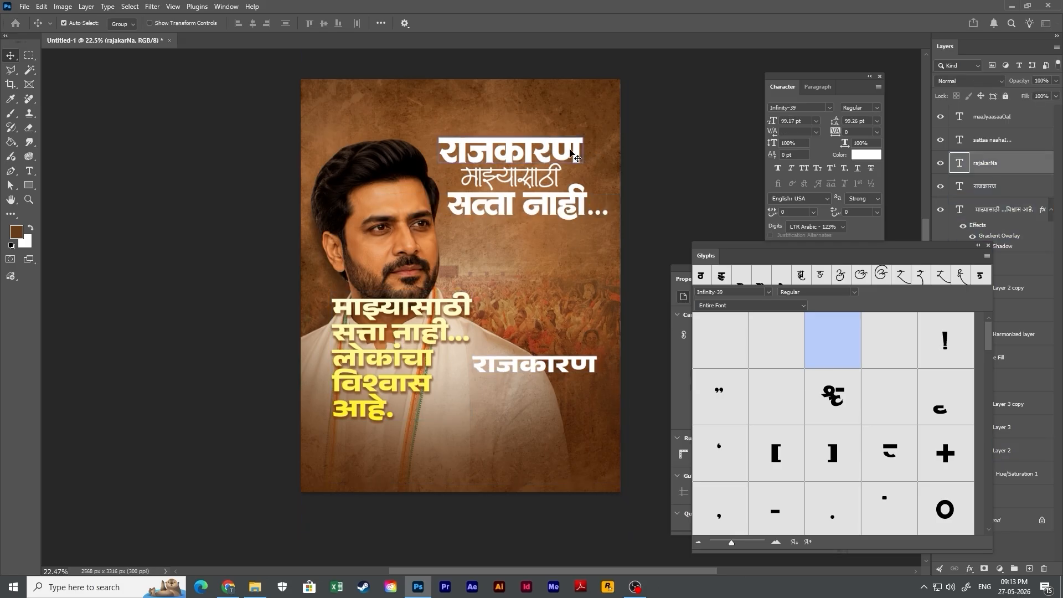
click(554, 187)
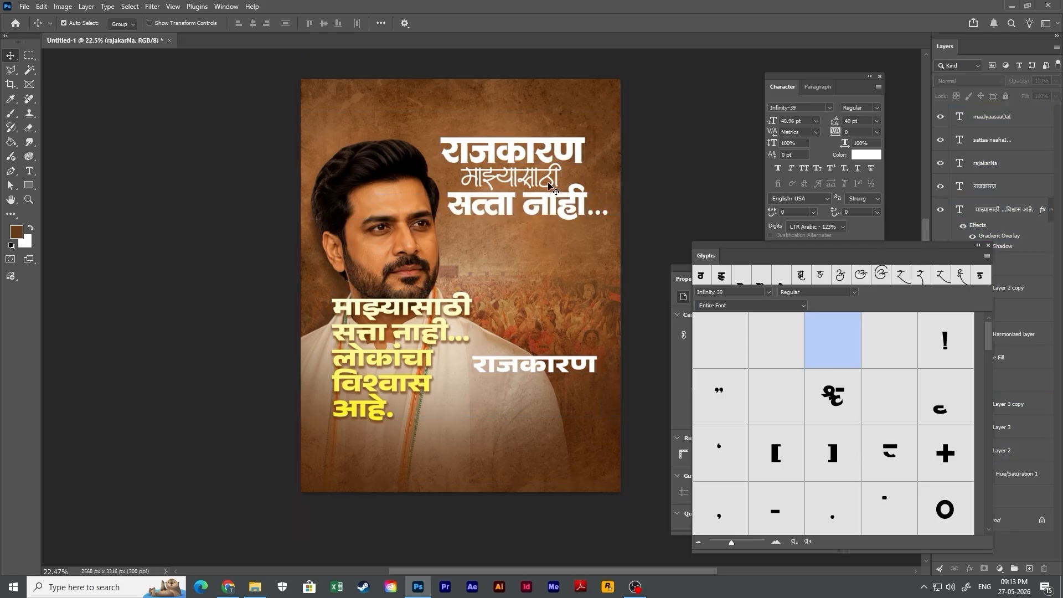
click(400, 350)
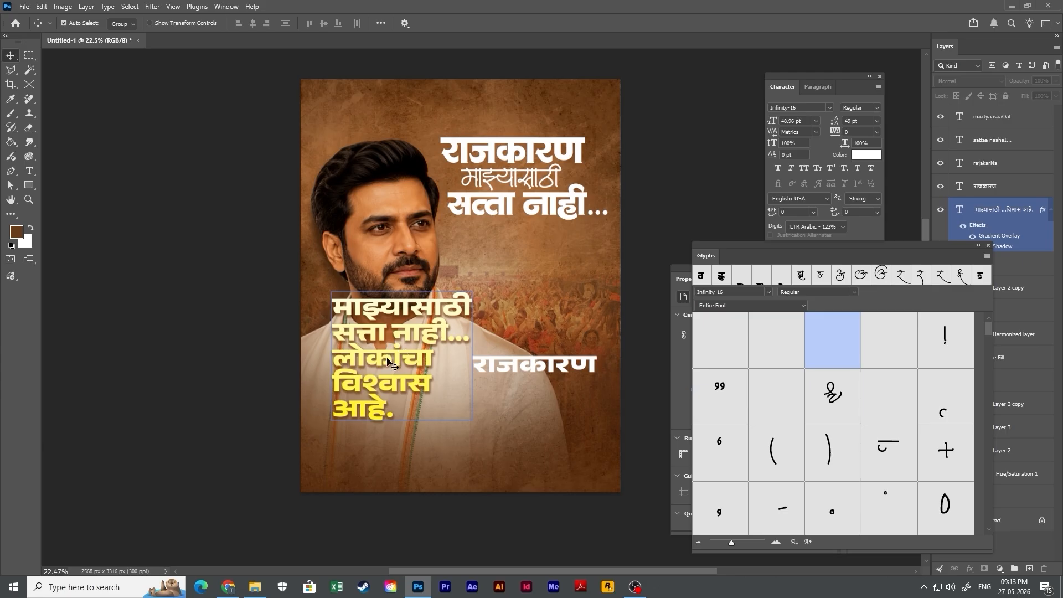
Duplicate the thin माझ्यासाठी line below सत्ता नाही... and replace the copy's text with लोकांचा.
click(536, 180)
drag(541, 213, 545, 234)
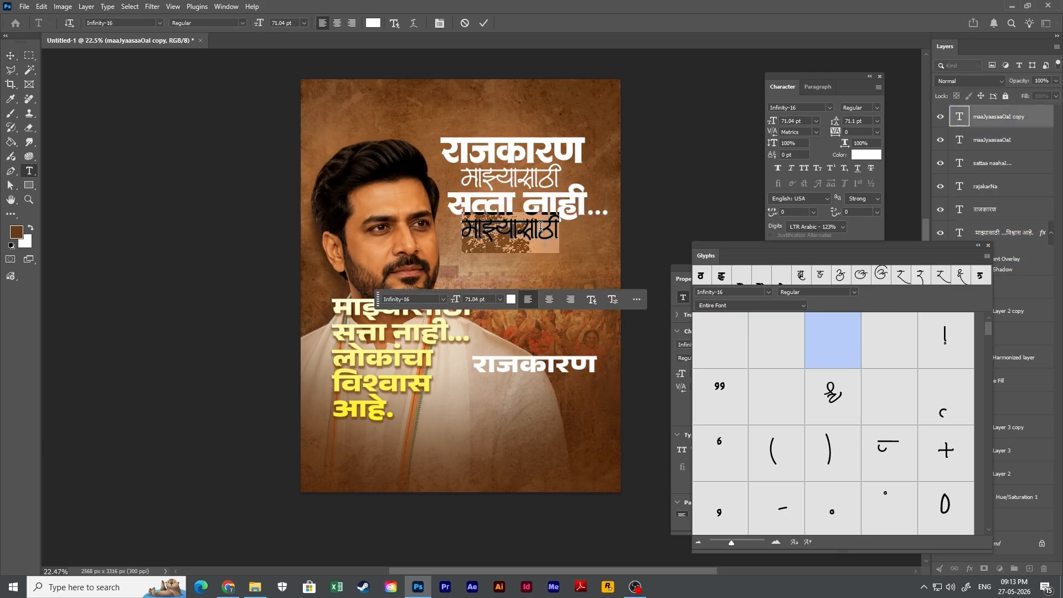
text(O)
key(BackSpace)
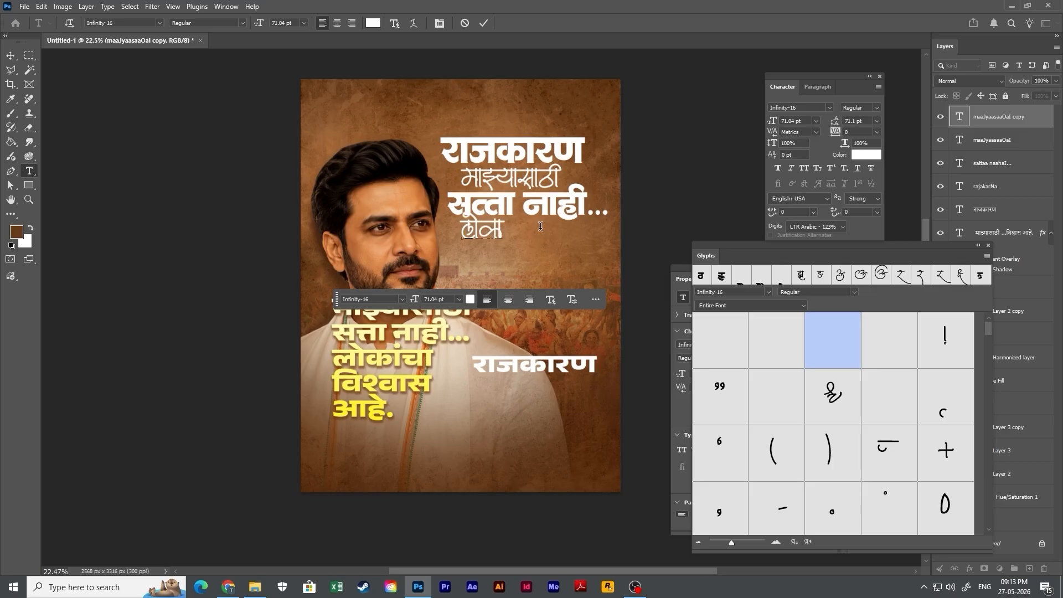
text(c)
Increase the kerning between the cramped letters inside लोकांचा to 140.
key(alt+Right)
key(alt+Right)
key(alt+Right)
key(alt+Right)
key(alt+Right)
key(alt+Right)
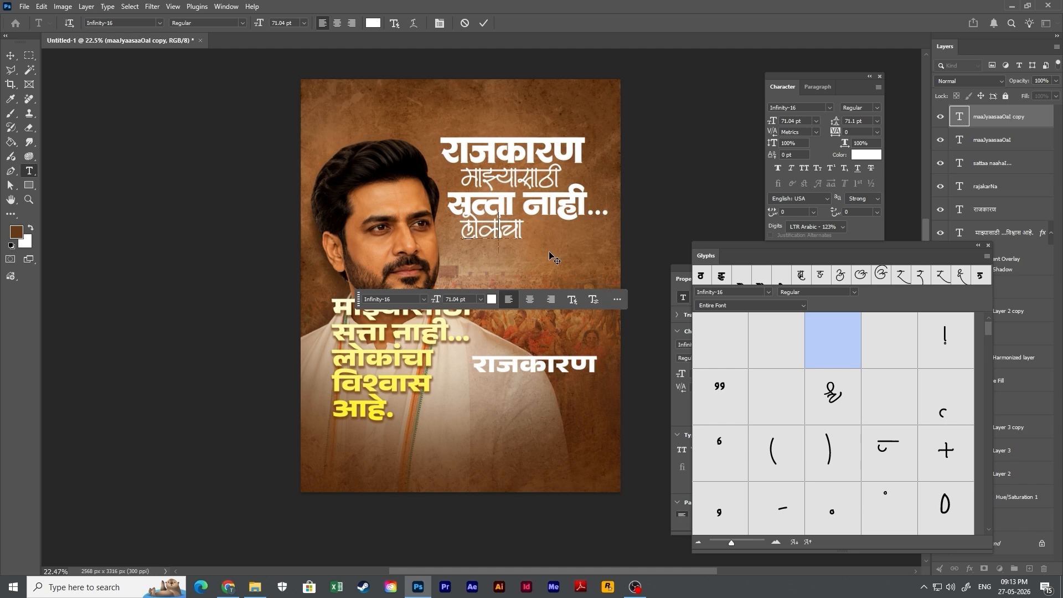
key(alt+Right)
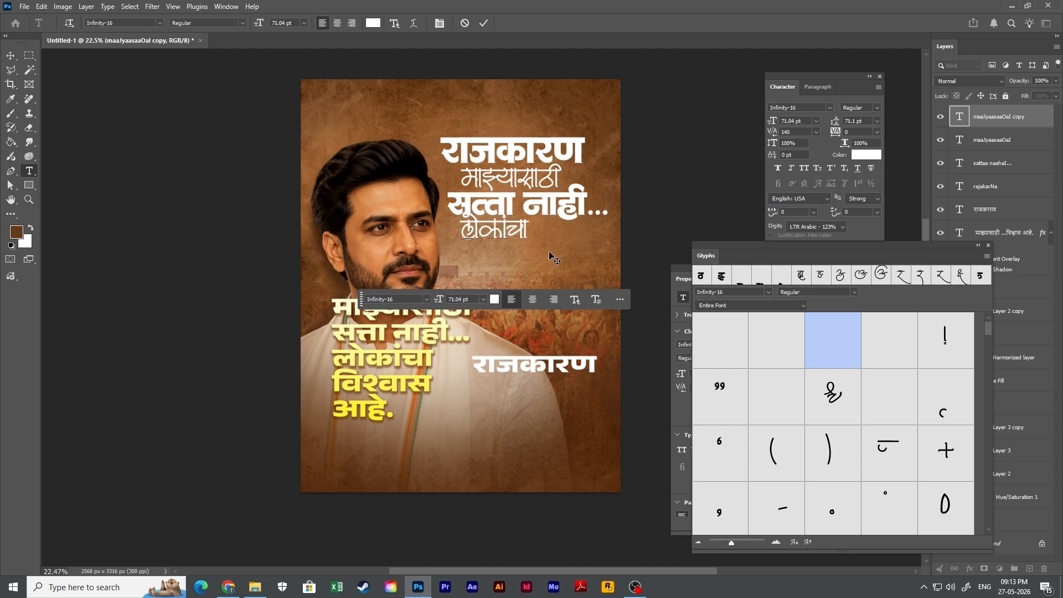
Finish editing लोकांचा and nudge the line right and slightly down, centring it beneath सत्ता नाही...
key(ctrl+Return)
key(v)
drag(503, 227, 521, 234)
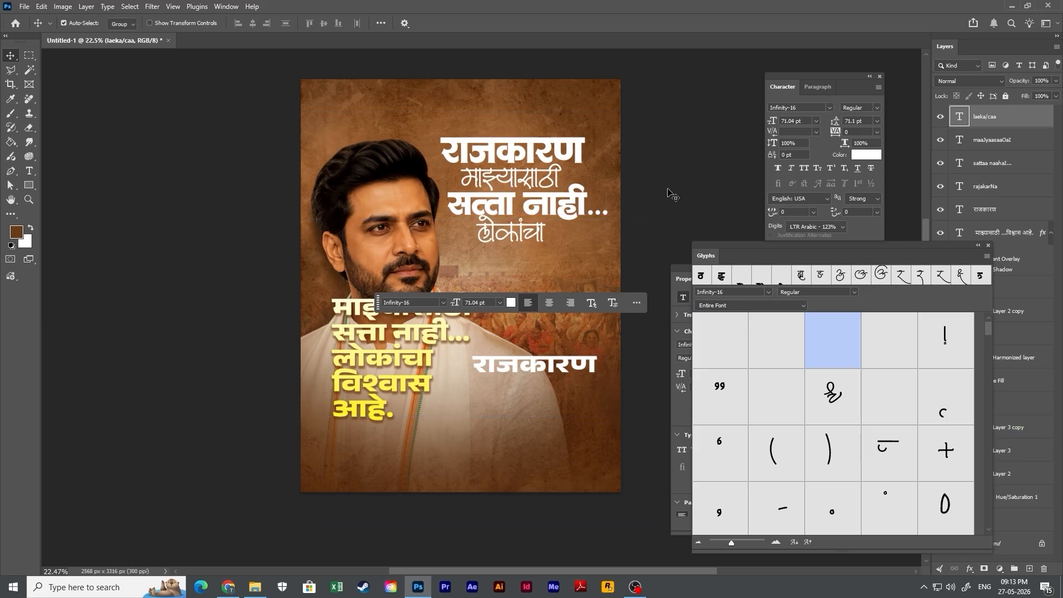
key(shift+Right)
key(shift+Right)
key(shift+Down)
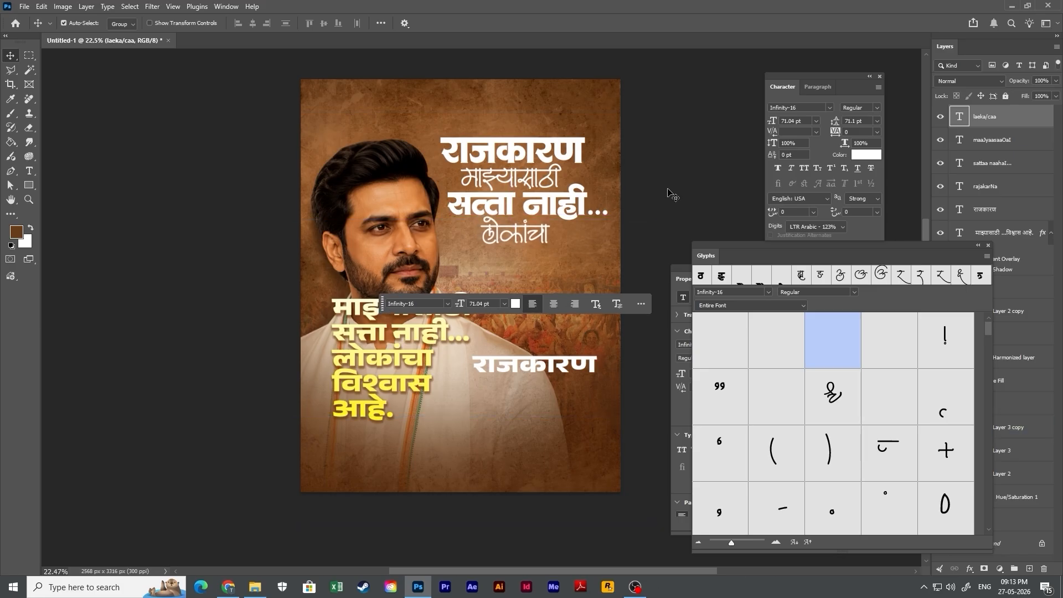
click(672, 194)
Duplicate the bold सत्ता नाही... line below लोकांचा and replace the copy's text with विश्वास आहे.
click(527, 215)
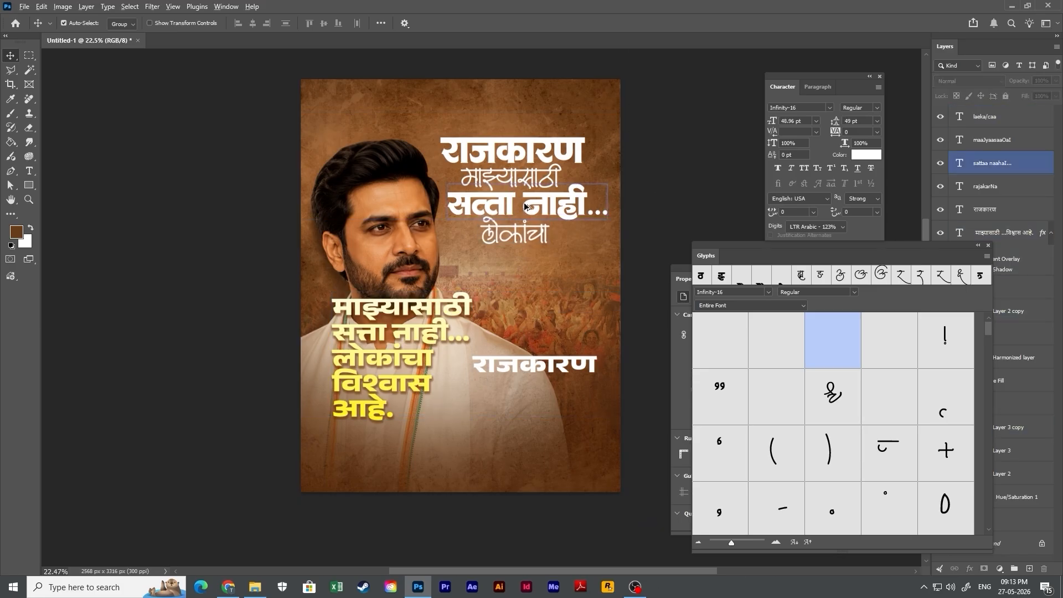
drag(527, 257, 527, 261)
double_click(527, 260)
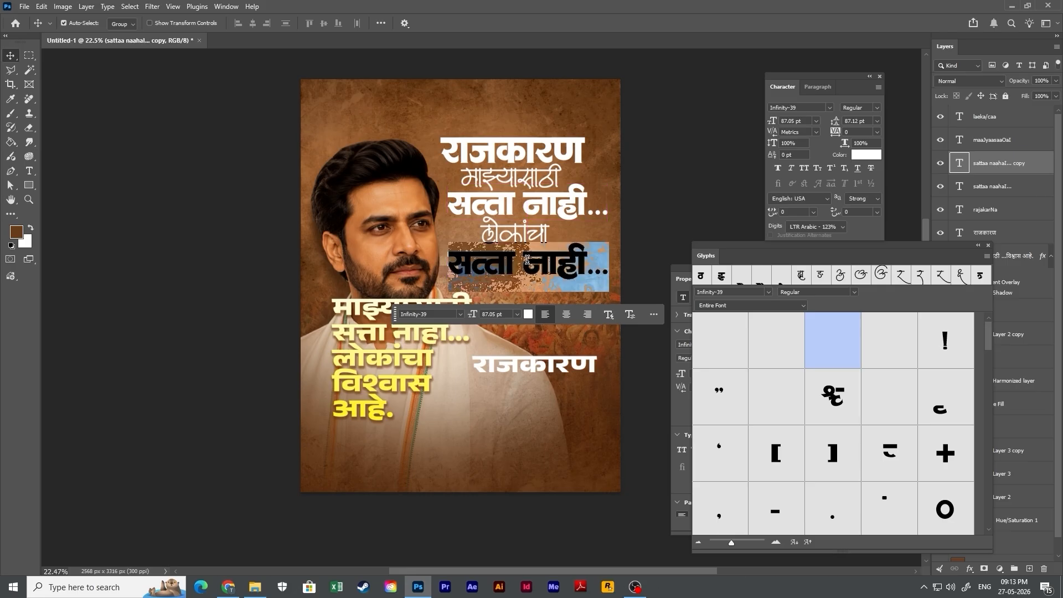
key(ctrl+a)
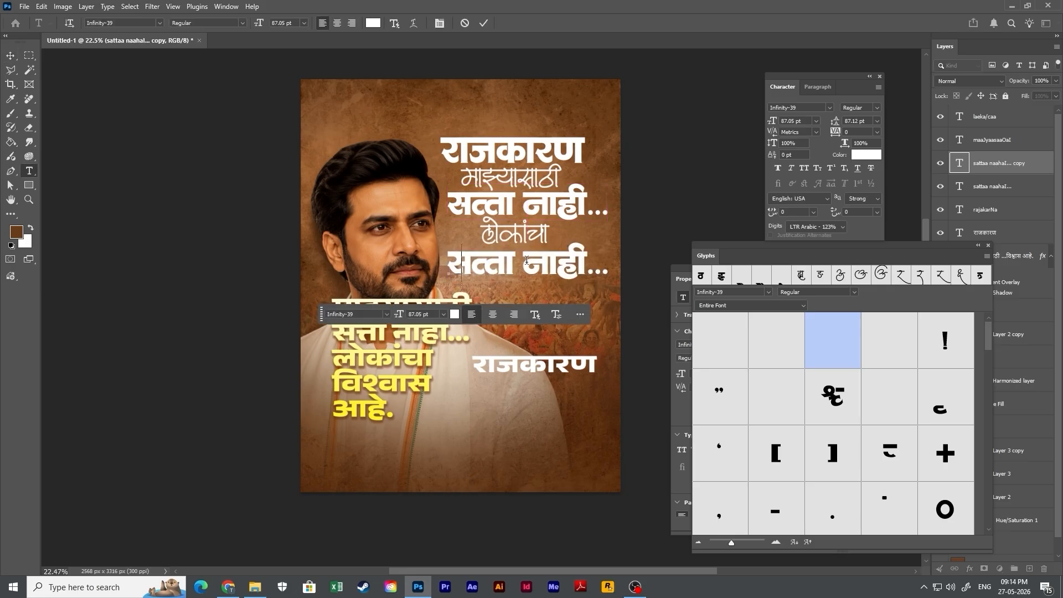
text(iva)
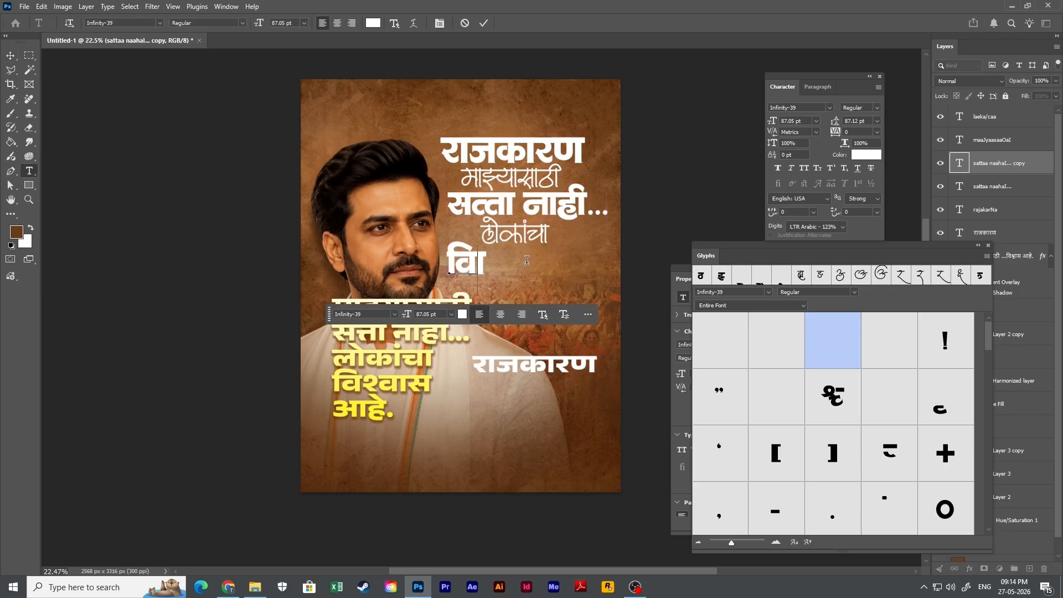
key(BackSpace)
text(S)
key(BackSpace)
text(Savaasa)
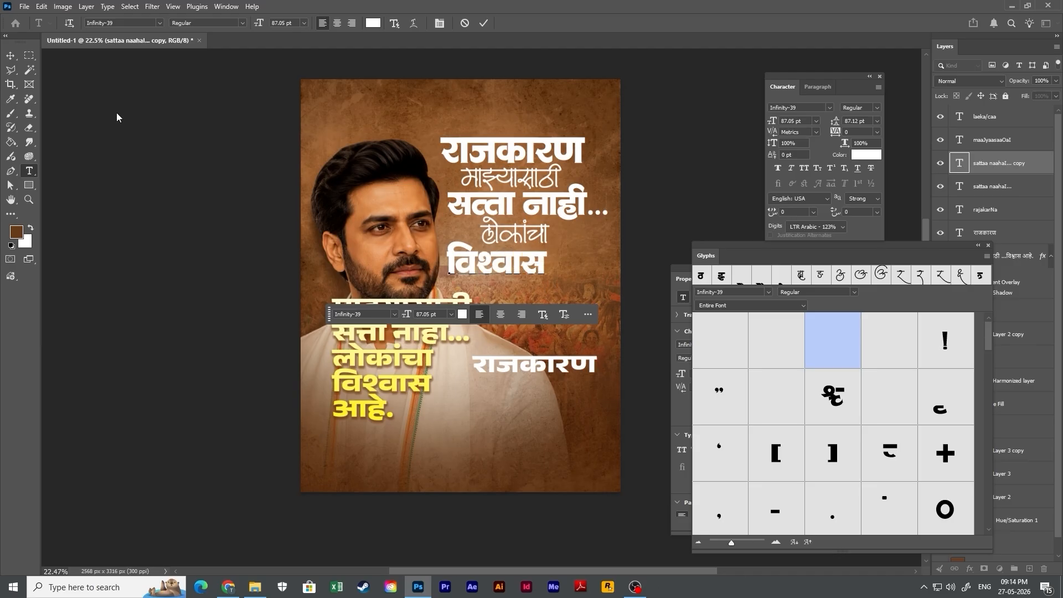
text( Aaah)
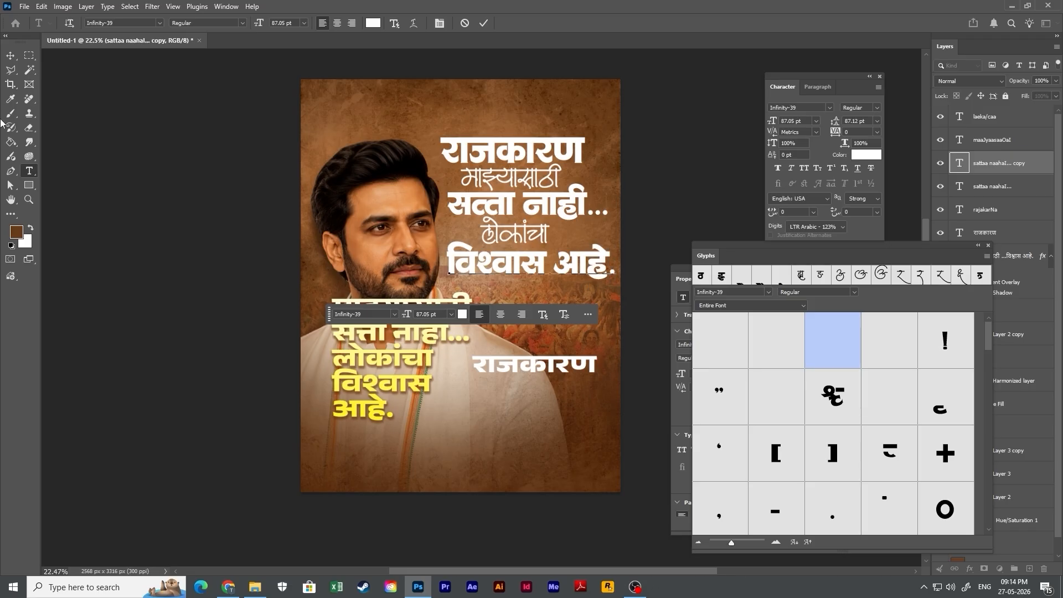
click(10, 56)
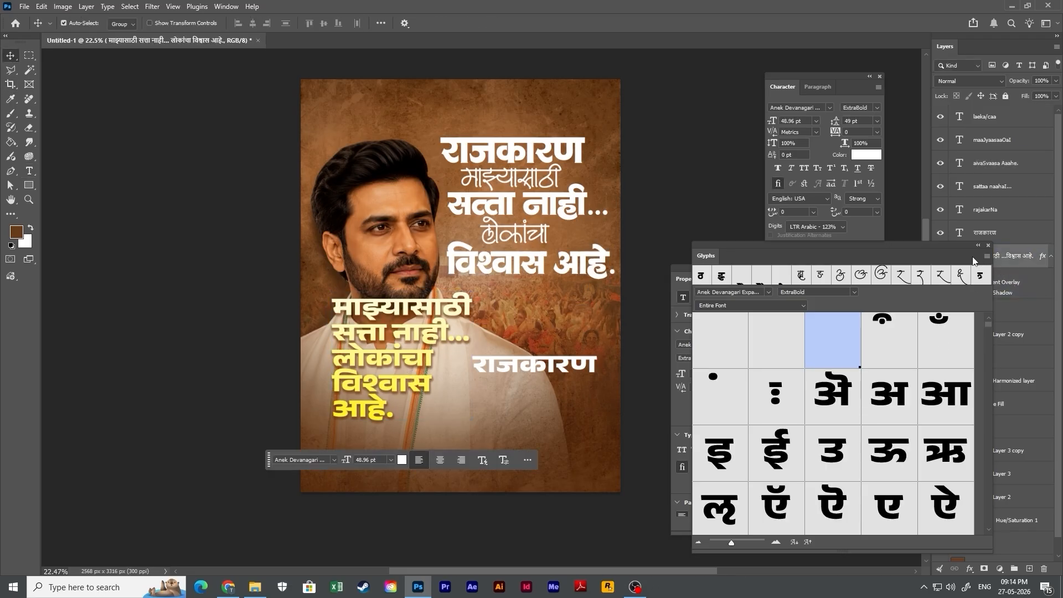
Hide the yellow slogan text layer and the leftover small राजकारण layer.
key(ctrl+comma)
click(550, 365)
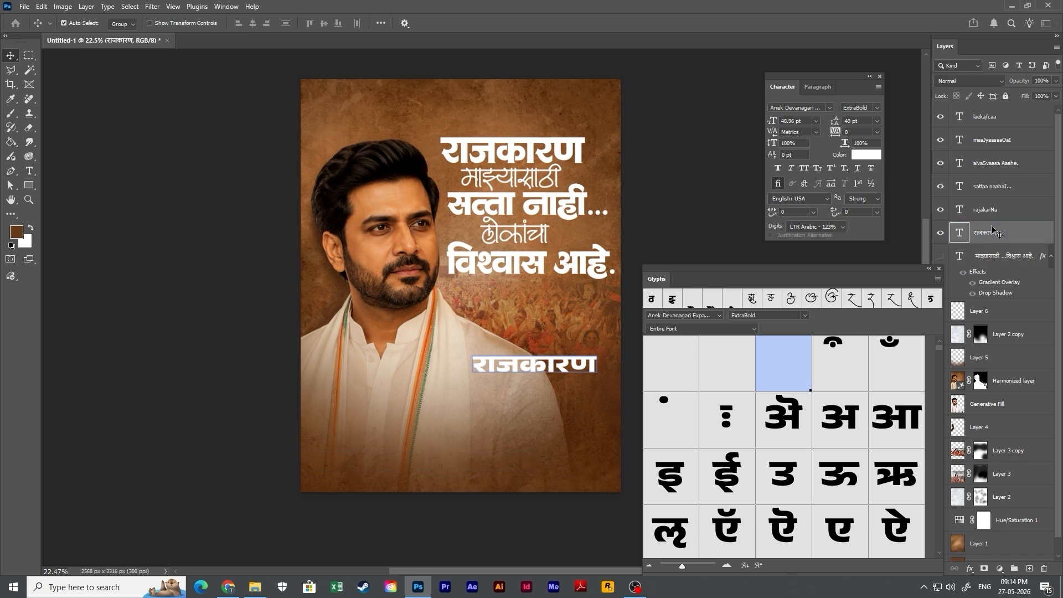
key(ctrl+comma)
Move the विश्वास आहे. line slightly left and up to sit tightly beneath लोकांचा.
click(530, 268)
drag(529, 267, 522, 264)
click(615, 261)
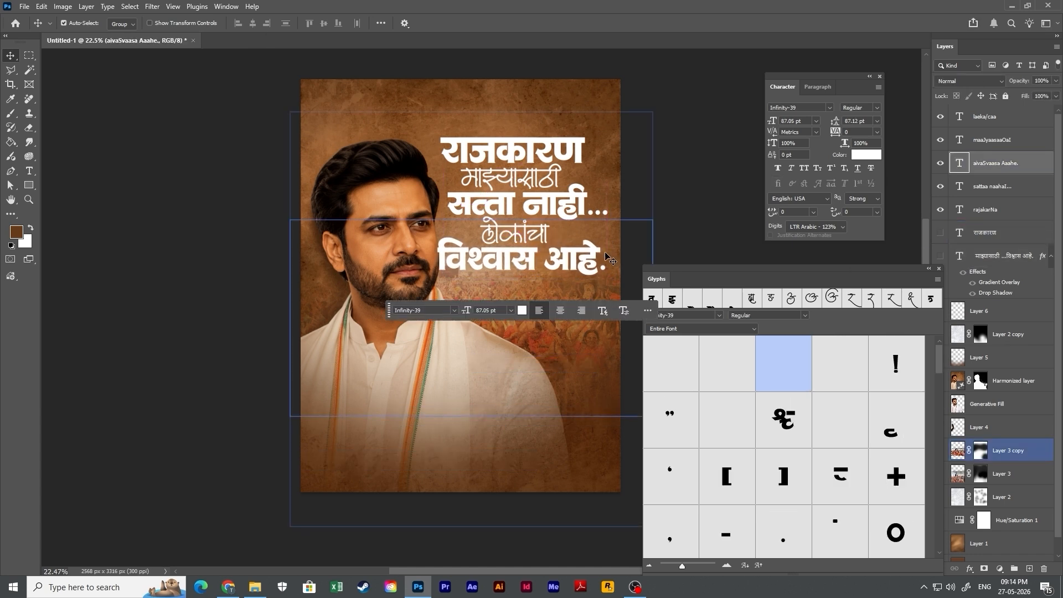
Select all five slogan lines together and scale them down slightly as one block.
shift+click(554, 206)
shift+click(512, 178)
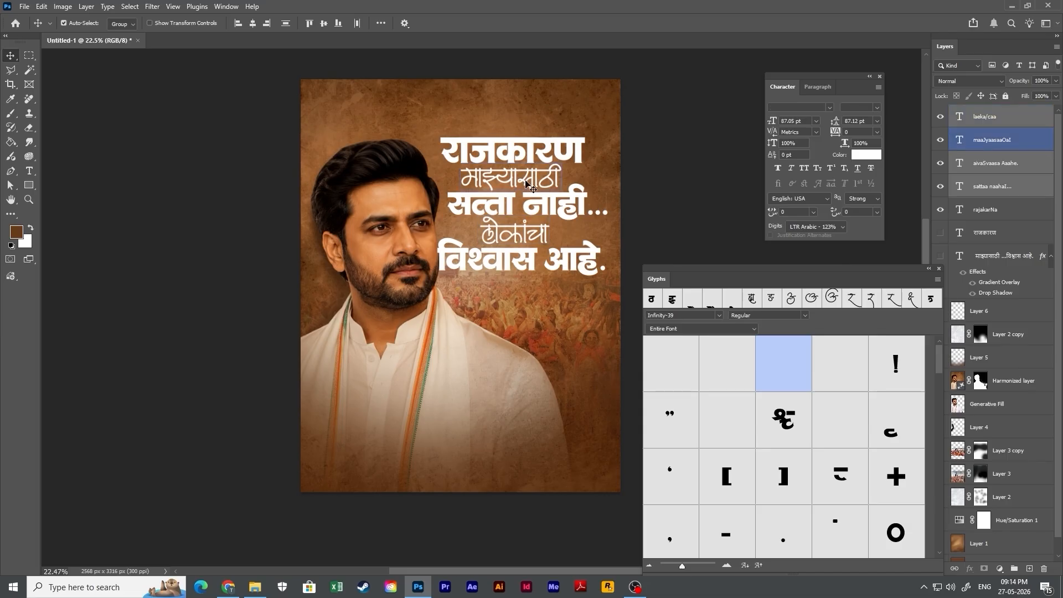
shift+click(540, 159)
key(ctrl+t)
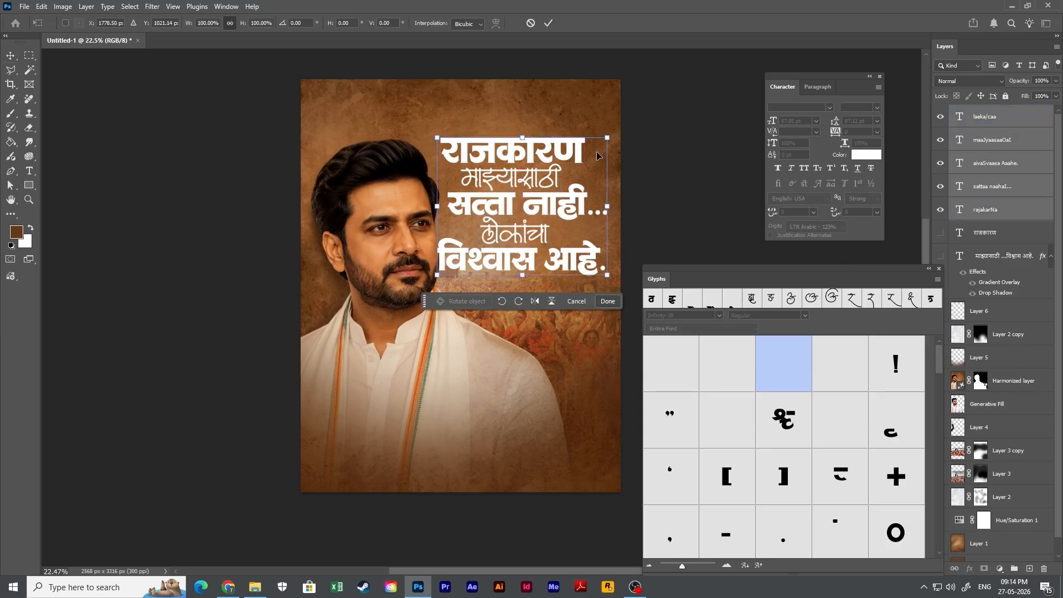
drag(607, 138, 603, 146)
key(Return)
Select the Harmonized layer and Generative Fill portrait layers and nudge them left, away from the slogan.
click(1009, 382)
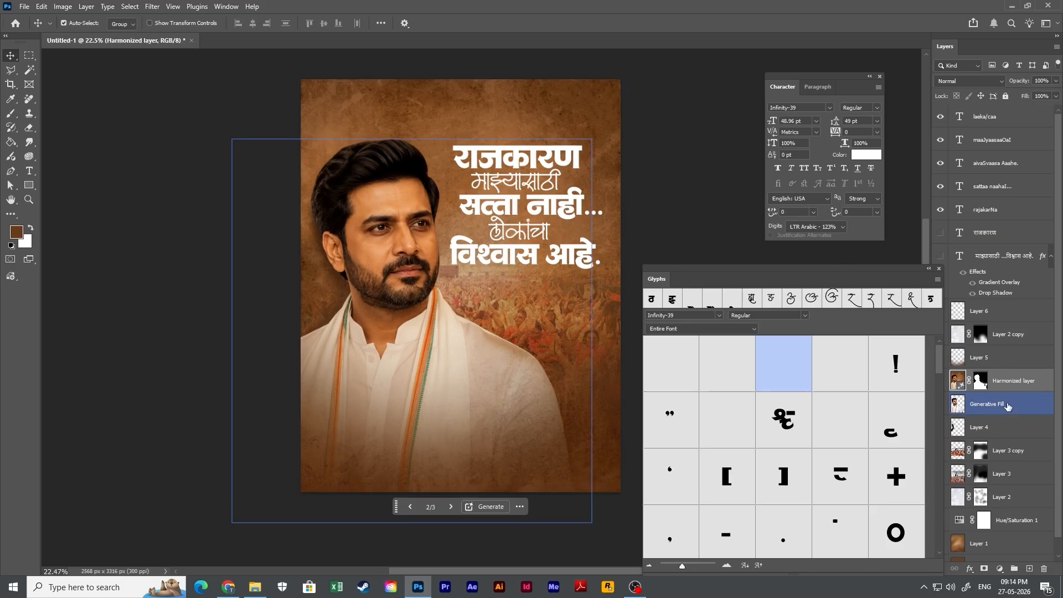
shift+click(1003, 404)
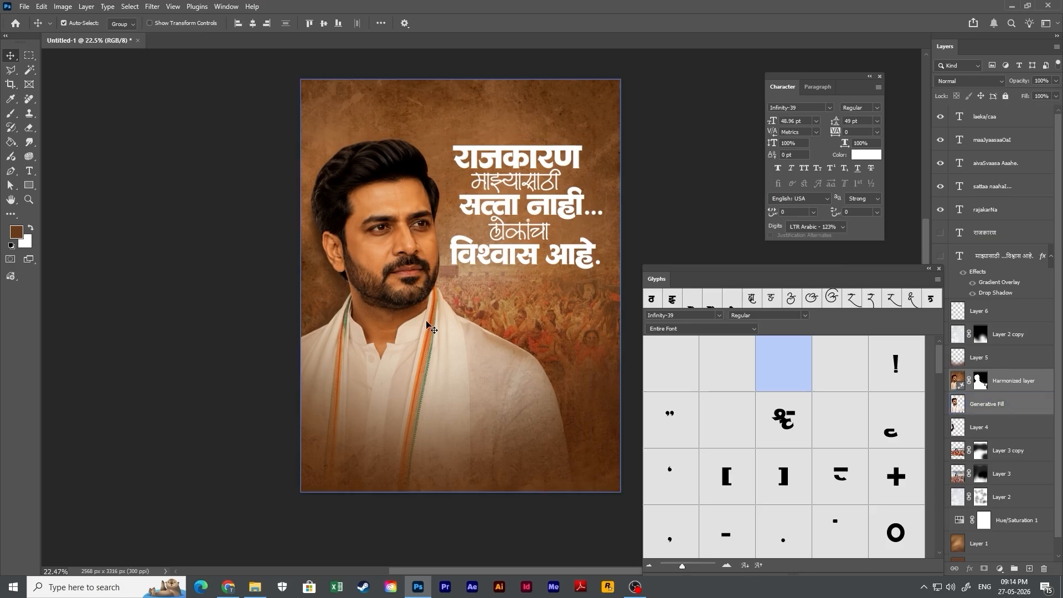
key(shift+Left)
key(shift+Left)
key(shift+Left)
key(shift+Left)
key(shift+Left)
key(shift+Left)
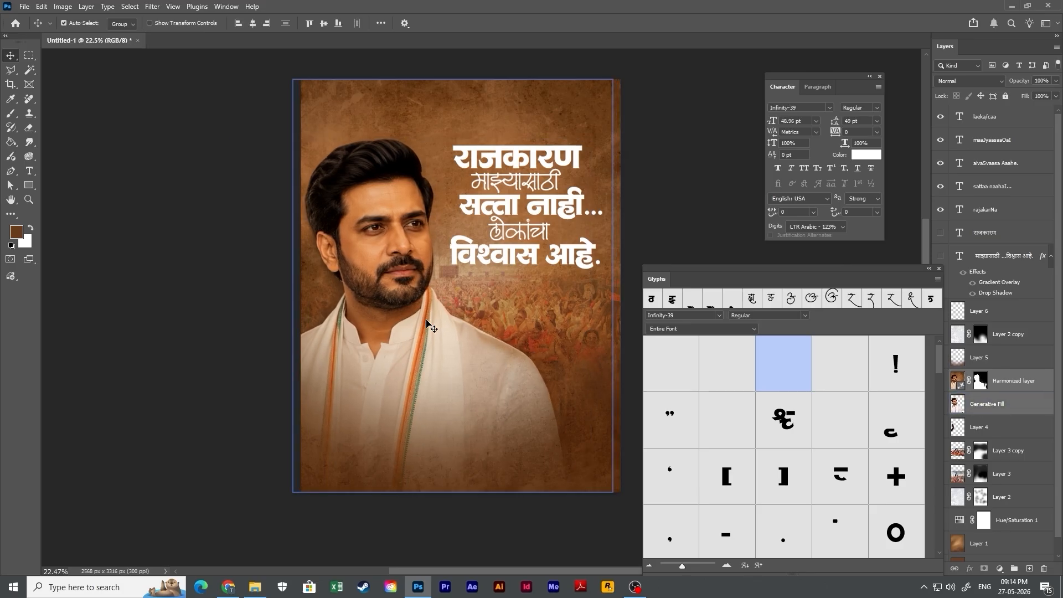
Select the सत्ता नाही..., लोकांचा and विश्वास आहे. lines and close the Glyphs panel.
click(533, 252)
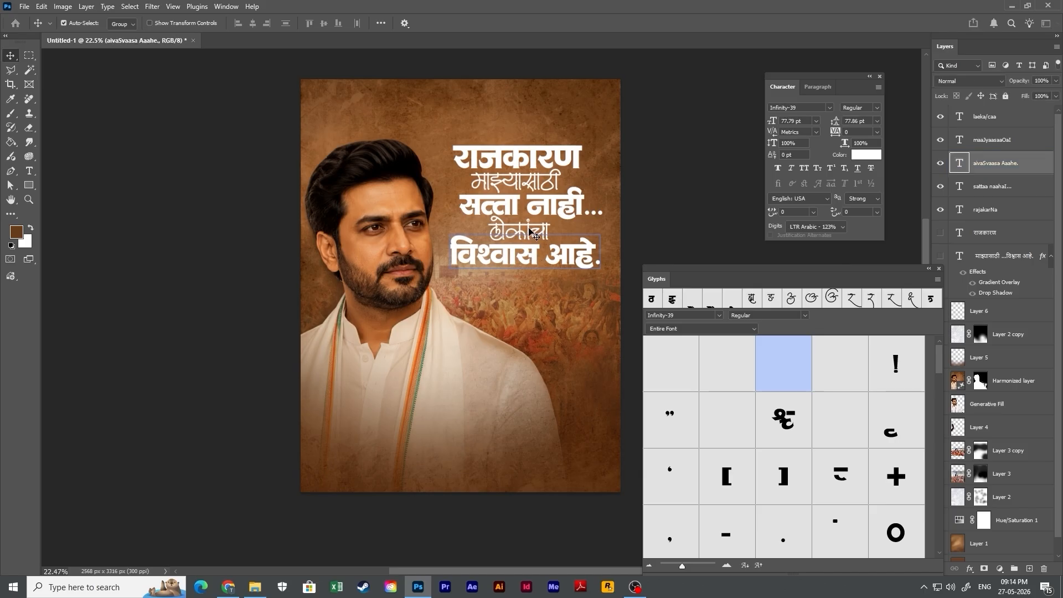
shift+click(532, 232)
shift+click(533, 210)
shift+click(414, 227)
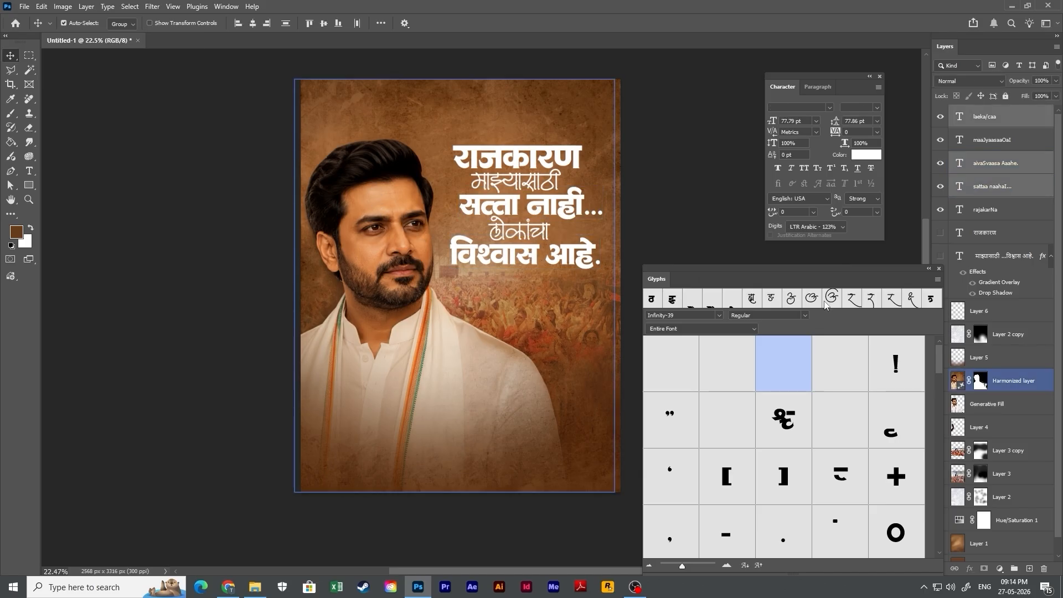
click(939, 269)
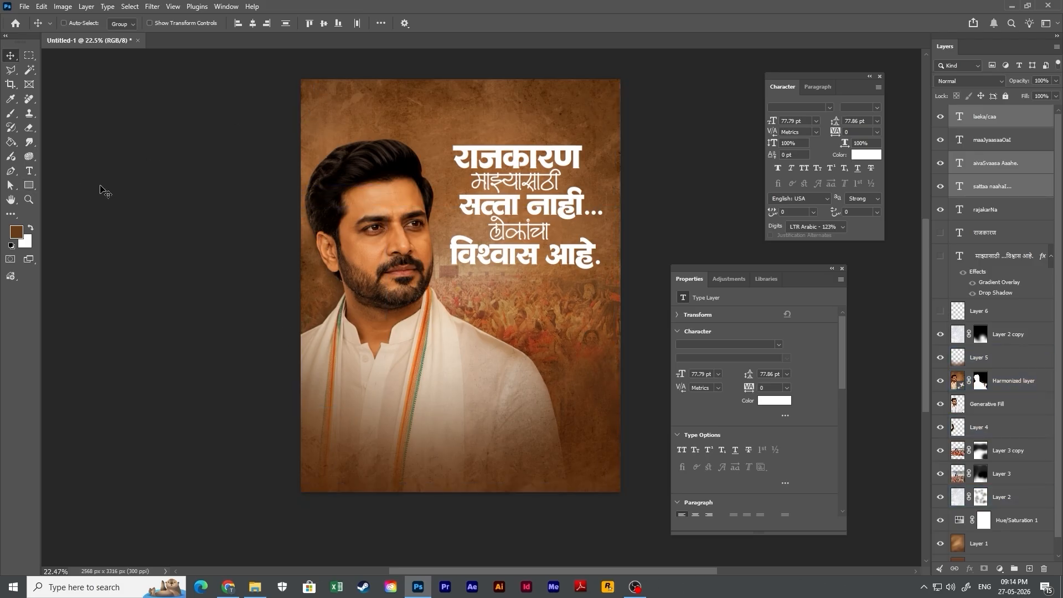
Show the rulers and place a vertical and a horizontal margin guide just inside the poster's left and top edges.
key(ctrl+r)
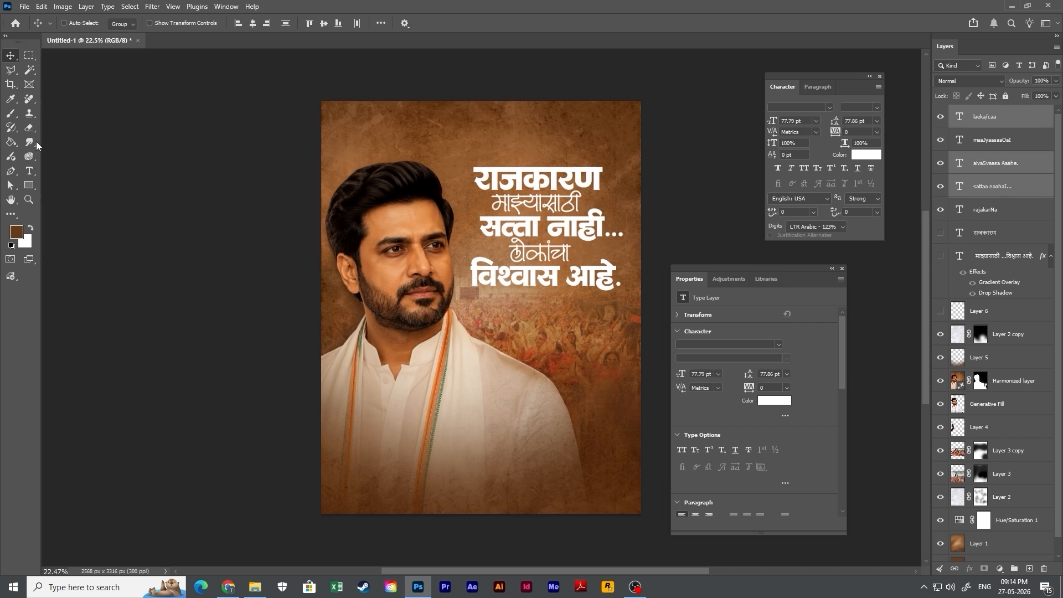
drag(47, 221, 339, 256)
drag(410, 54, 414, 123)
click(342, 255)
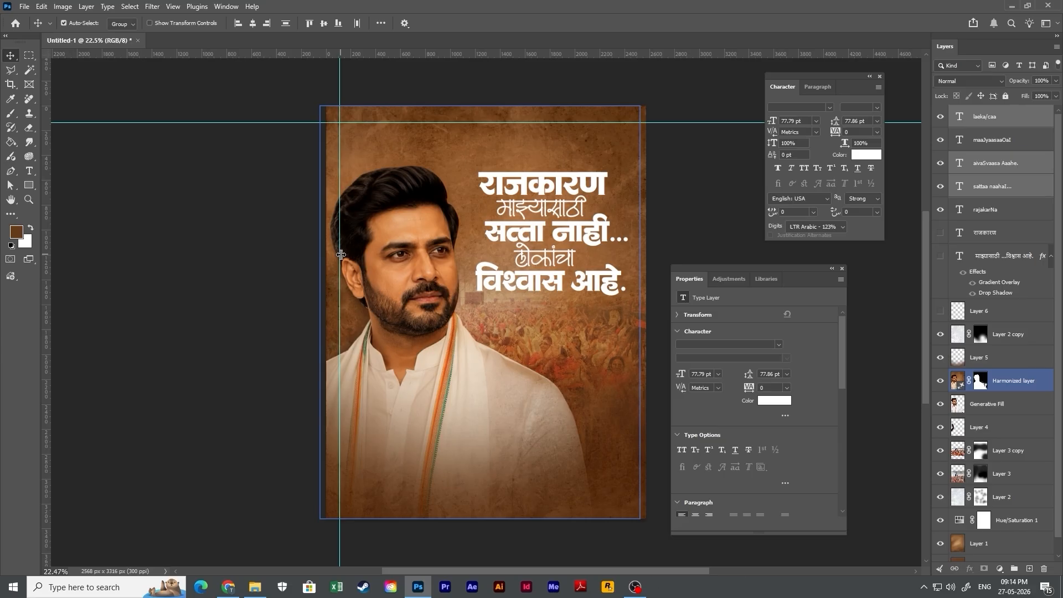
click(346, 213)
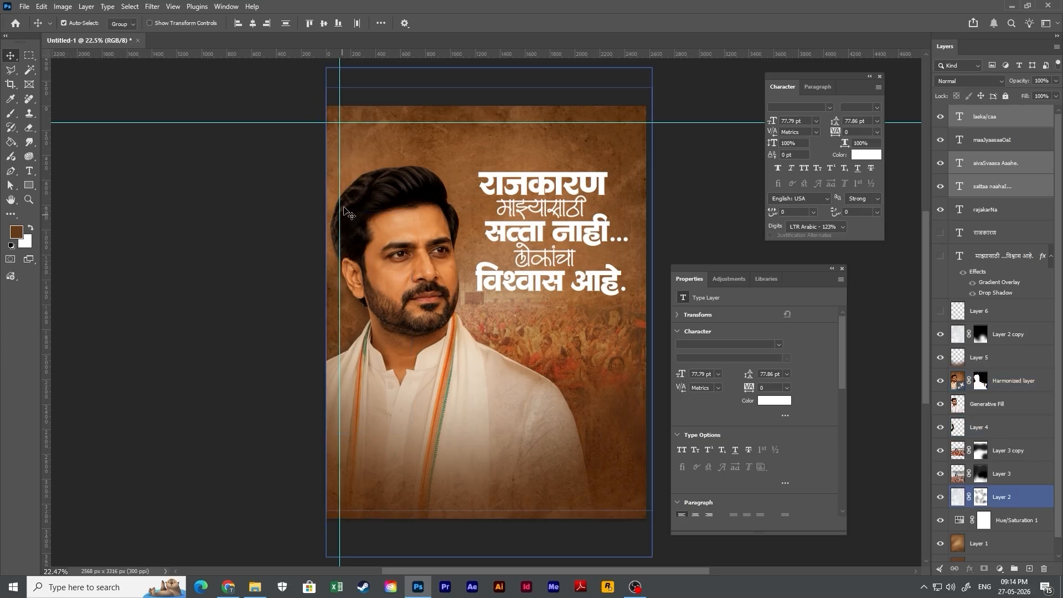
click(344, 211)
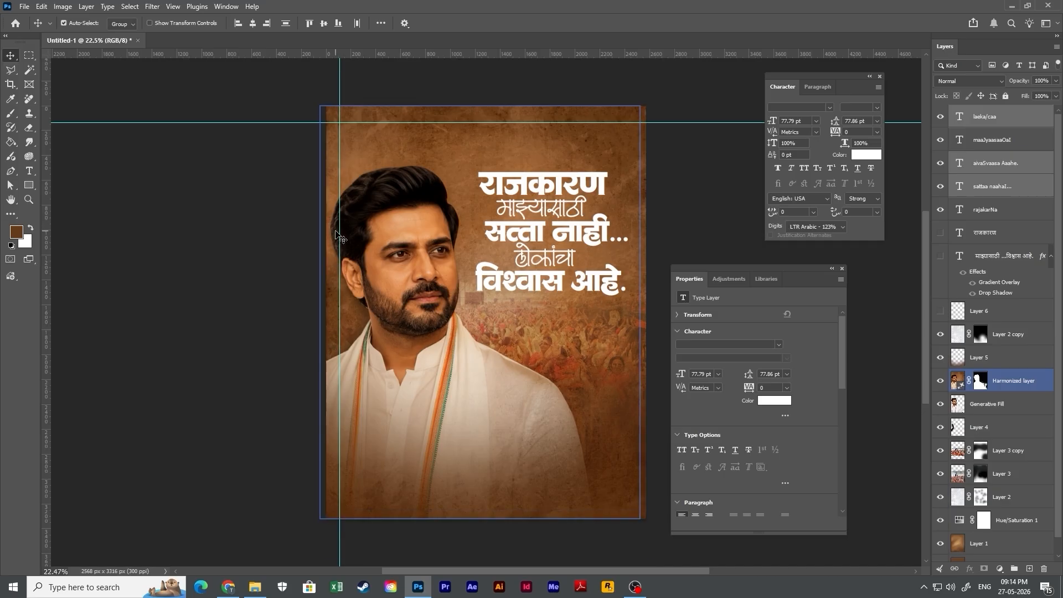
click(447, 333)
click(648, 111)
click(335, 281)
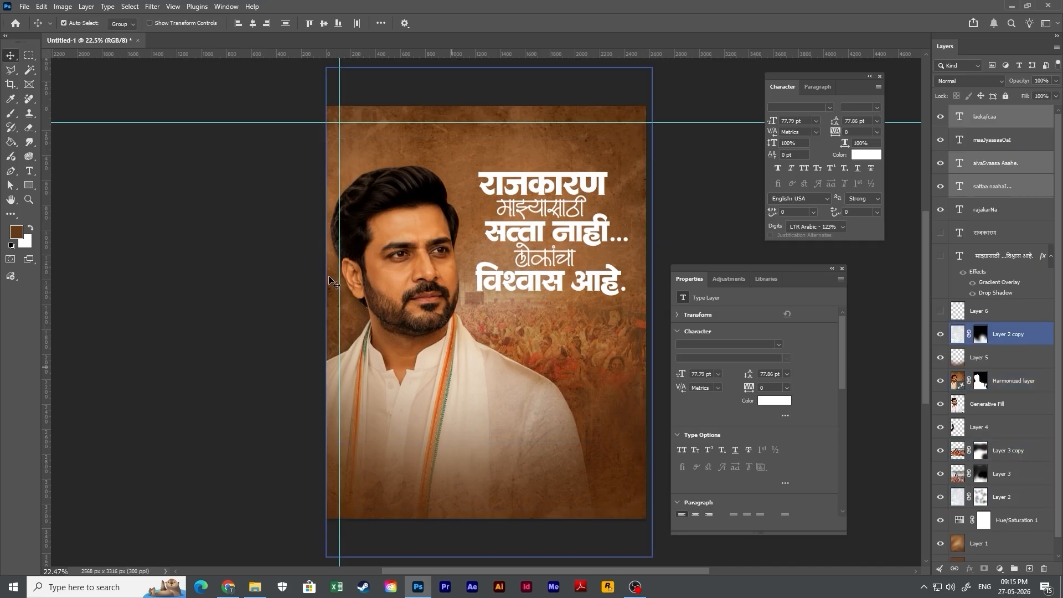
click(456, 335)
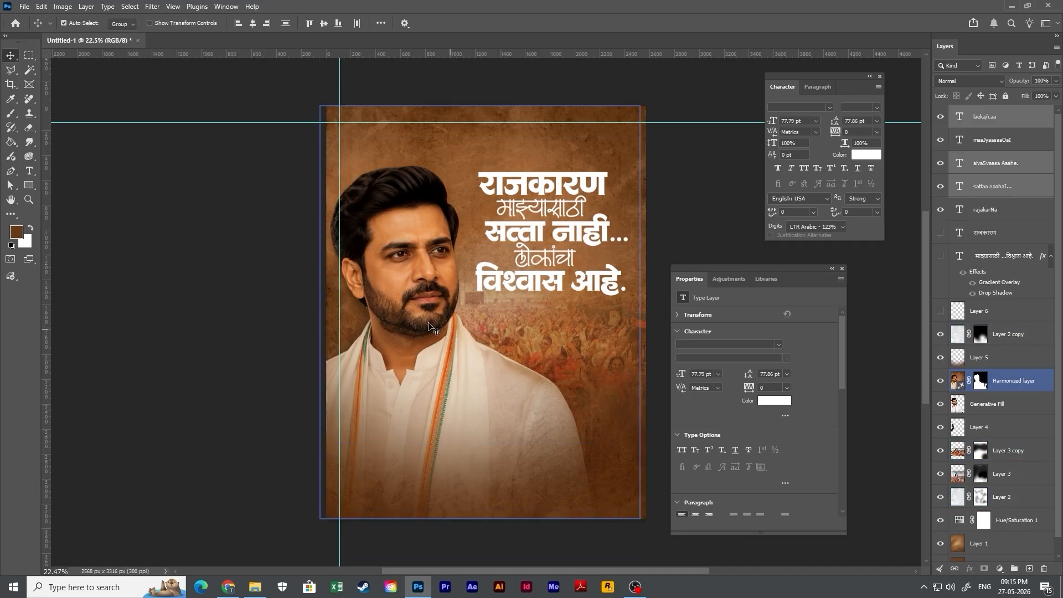
click(334, 227)
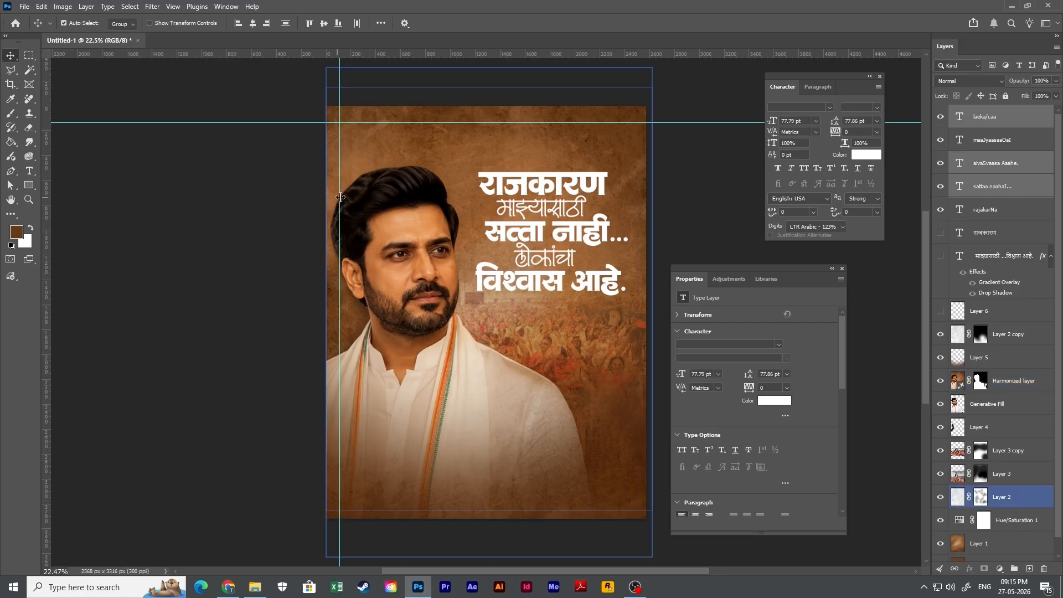
click(340, 315)
click(338, 291)
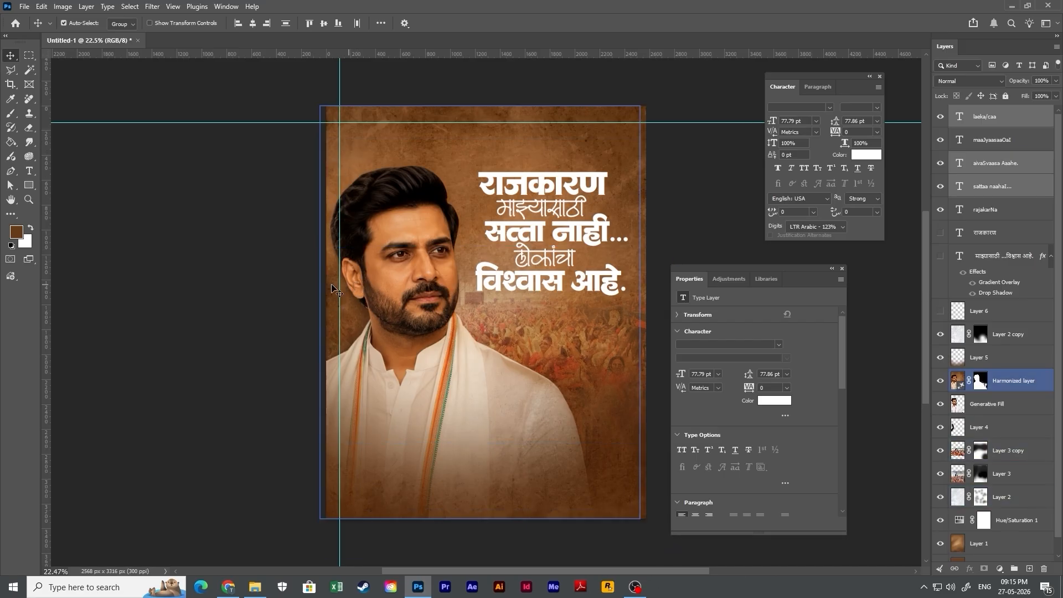
click(323, 199)
click(348, 189)
click(365, 294)
key(ctrl)
ctrl+click(334, 131)
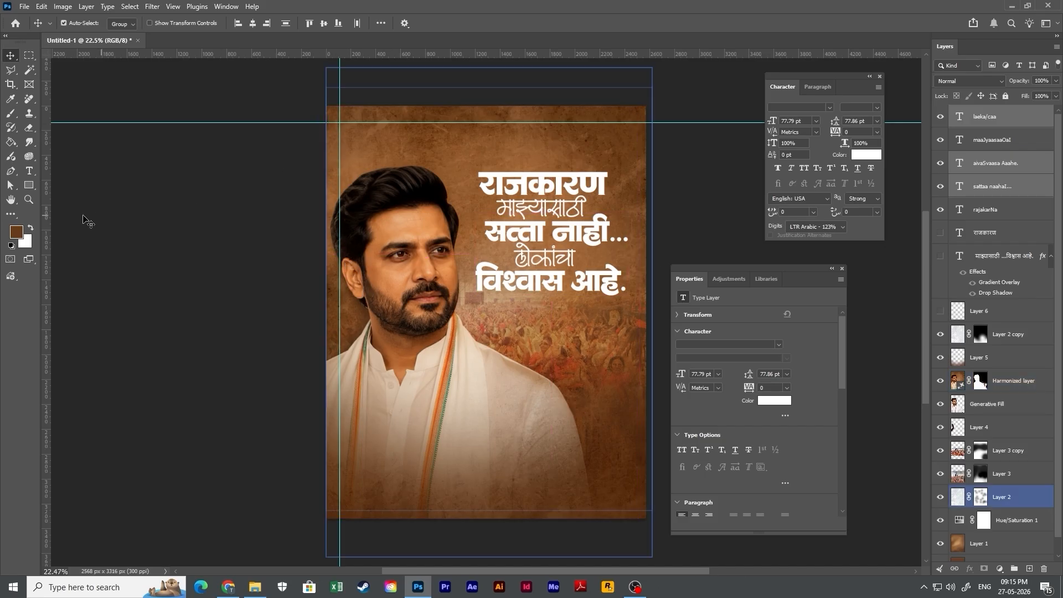
click(94, 178)
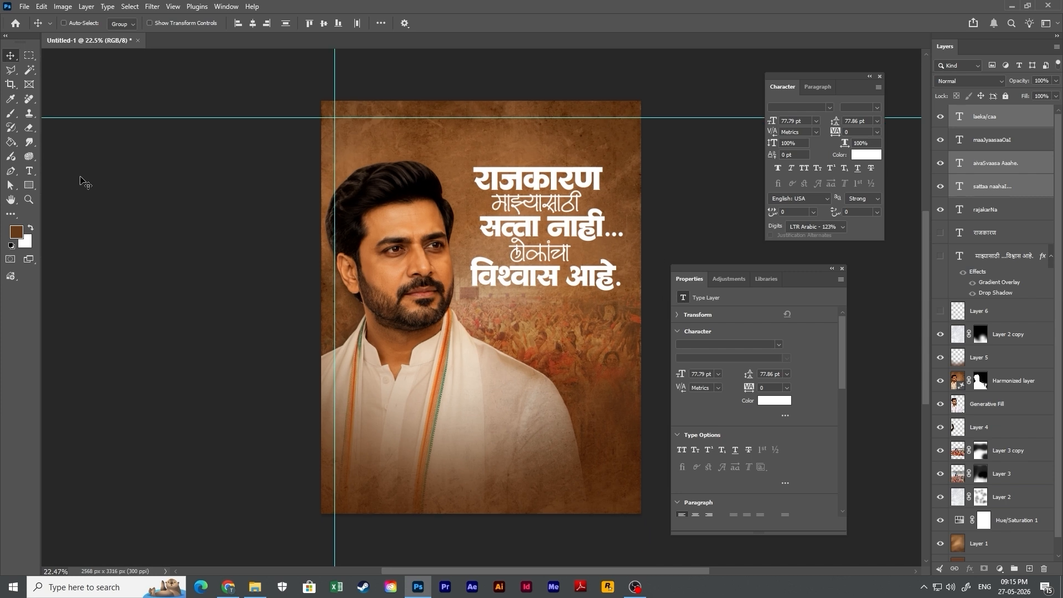
Complete the margin frame with guides just inside the poster's bottom and right edges, level with the left guide's inset.
drag(46, 192, 341, 216)
drag(474, 54, 474, 504)
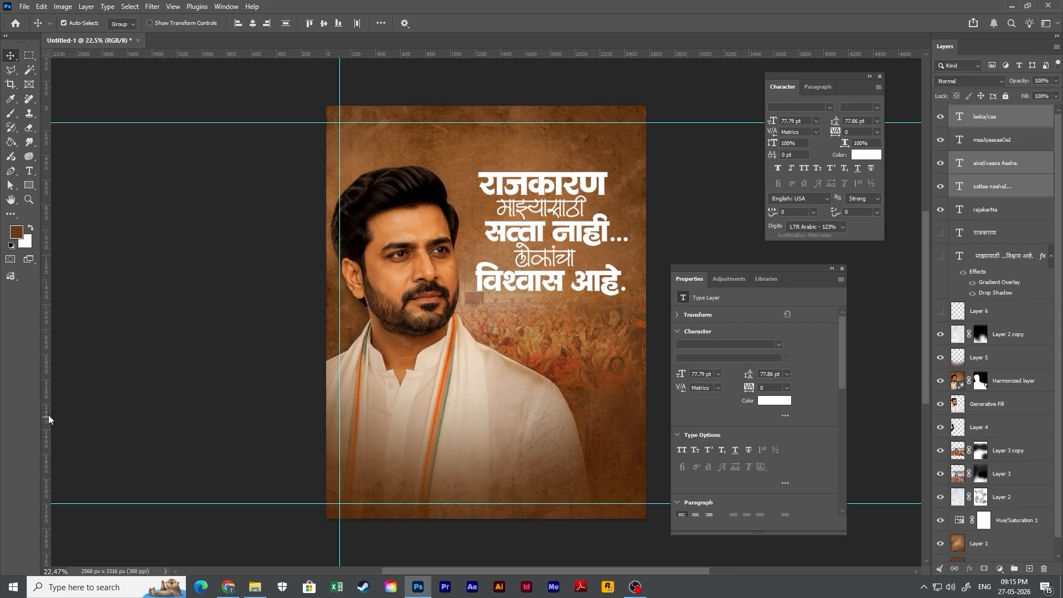
drag(48, 419, 632, 395)
Hide the margin guides around the poster.
click(489, 496)
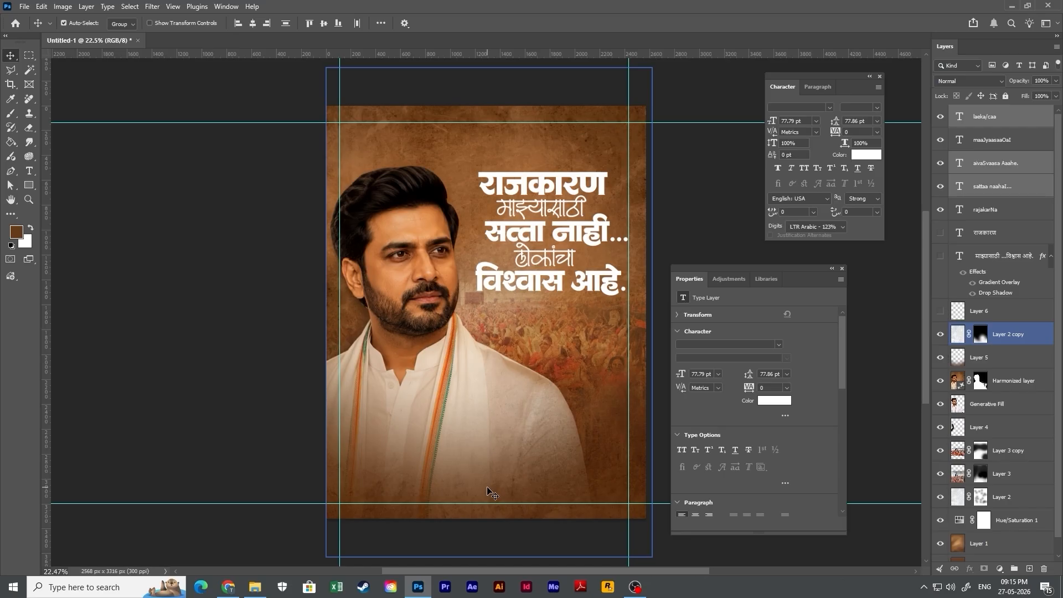
click(659, 453)
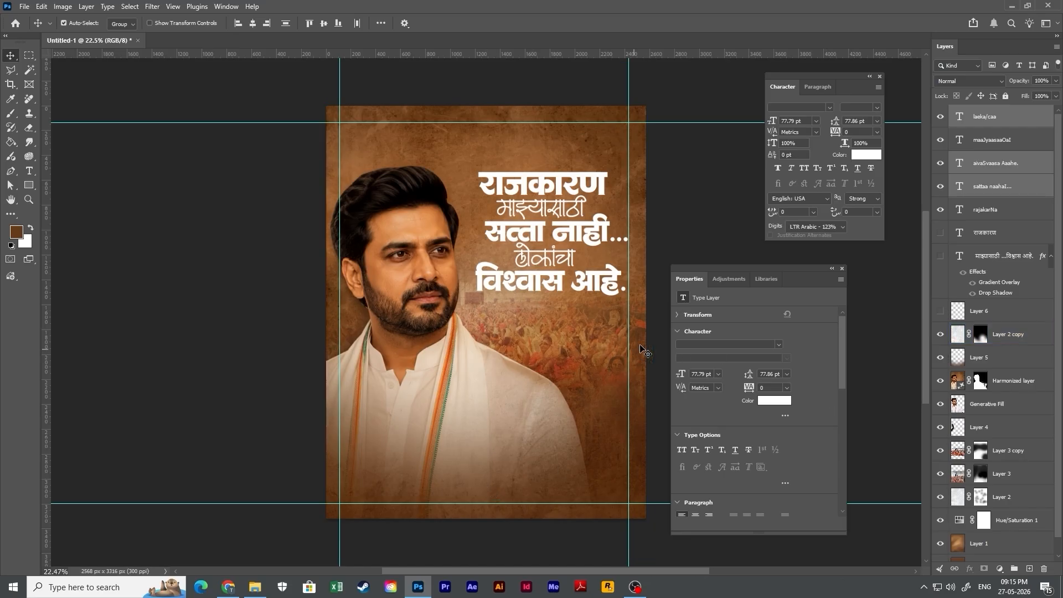
key(ctrl)
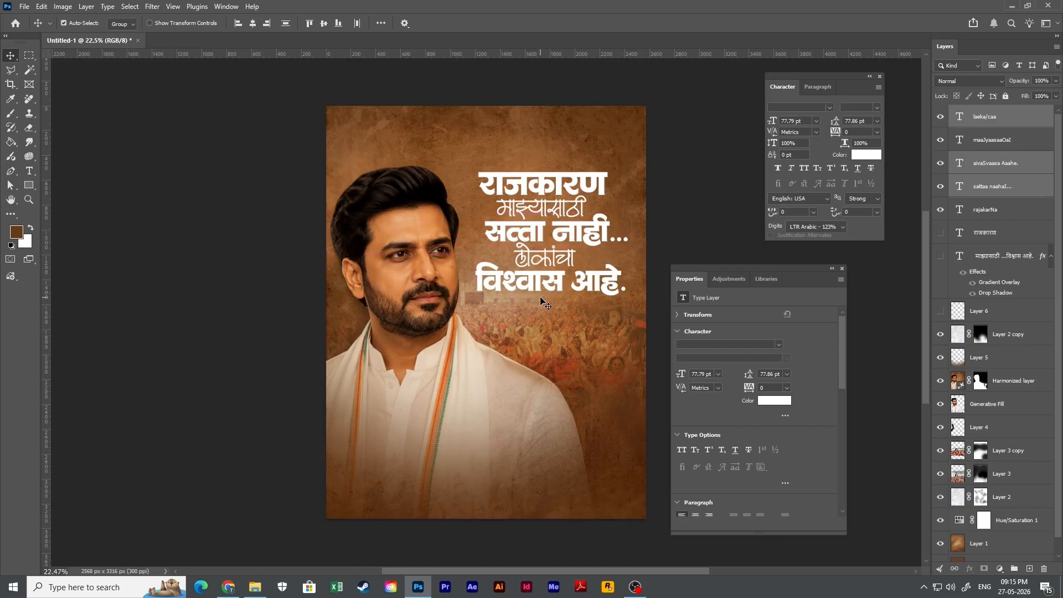
Select the Harmonized layer and Generative Fill portrait layers and nudge them slightly right, inside the left margin.
click(1007, 379)
shift+click(1005, 406)
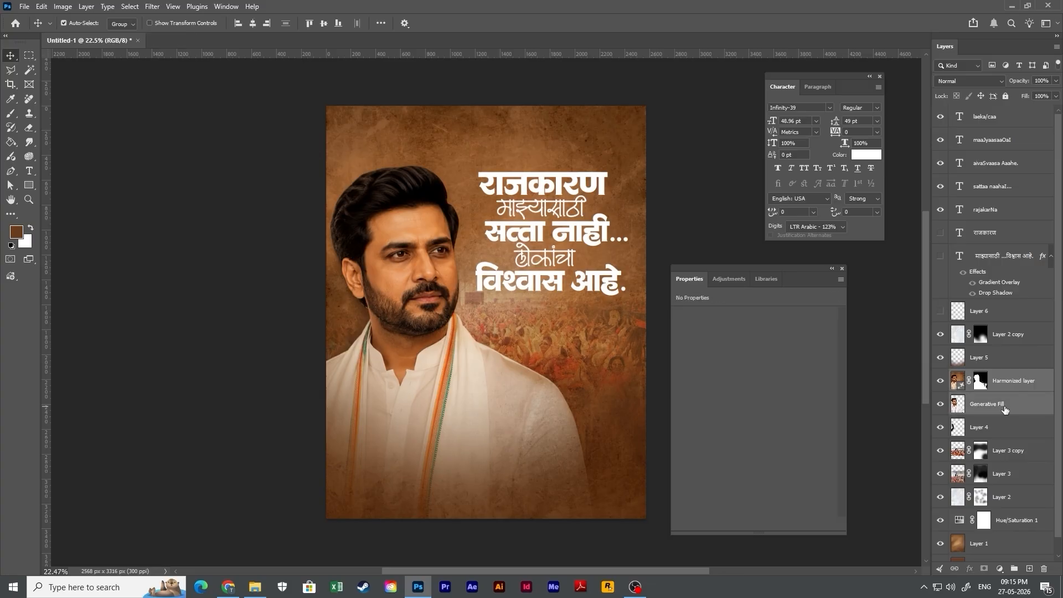
key(shift+Right)
key(shift+Right)
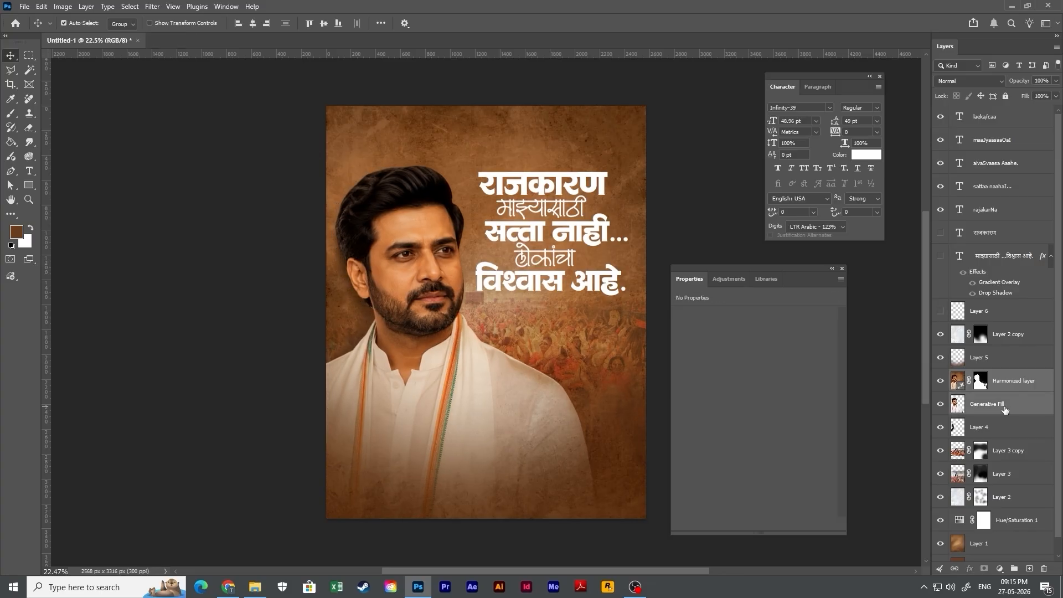
Collapse the floating Properties panel group and move it clear of the poster.
click(832, 268)
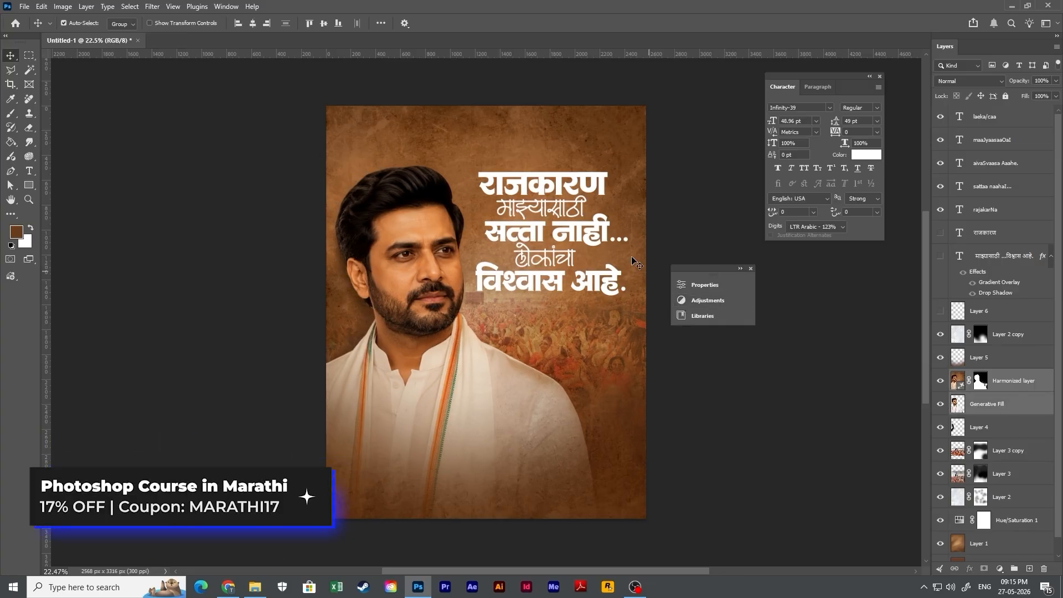
drag(720, 273, 797, 282)
Apply a white-and-yellow linear Gradient Overlay and a brown Drop Shadow to the bold राजकारण line.
click(587, 182)
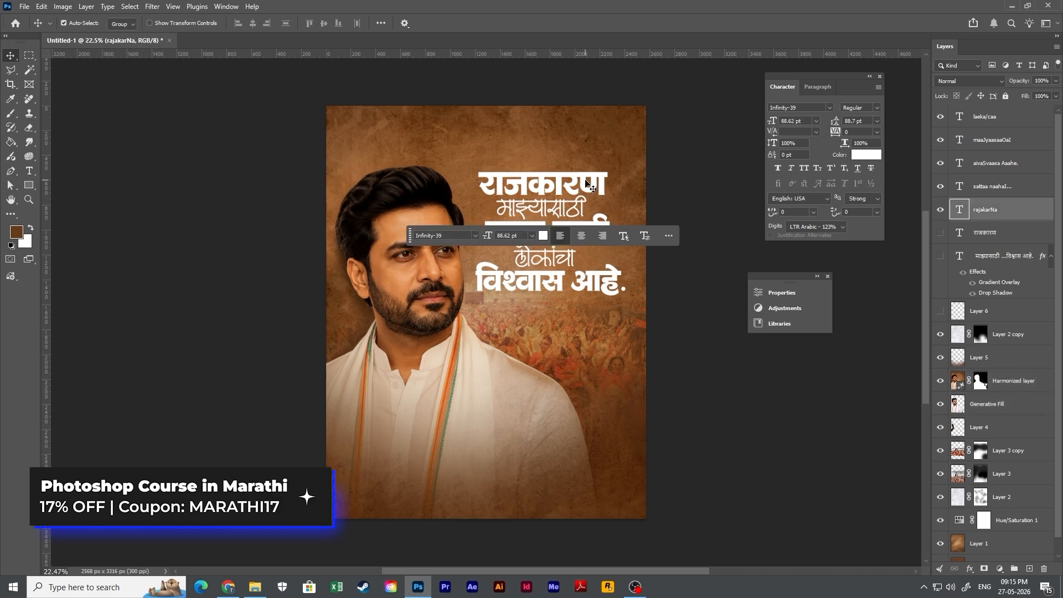
right_click(1026, 219)
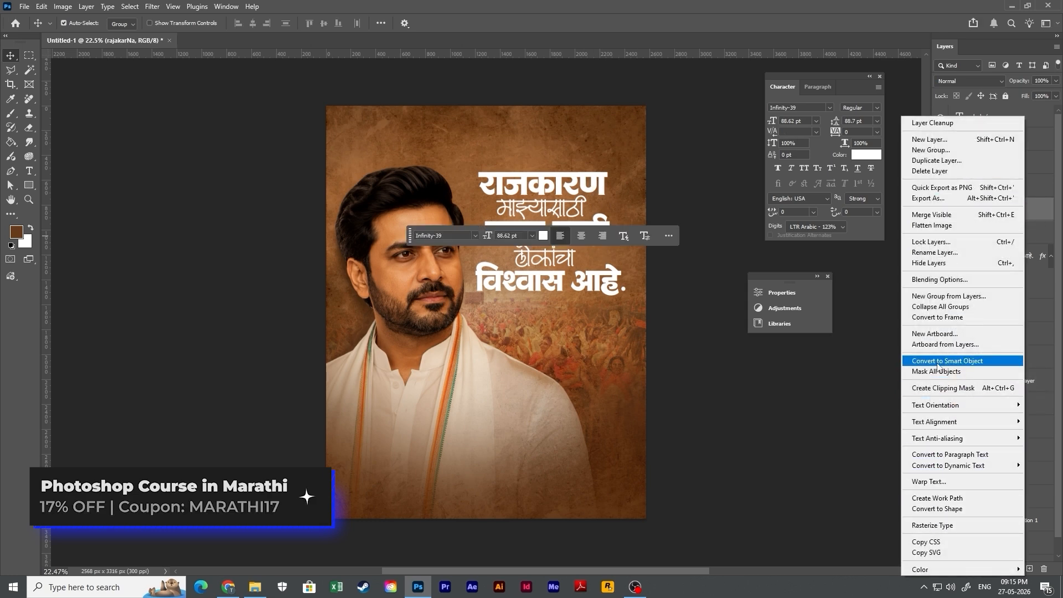
click(946, 280)
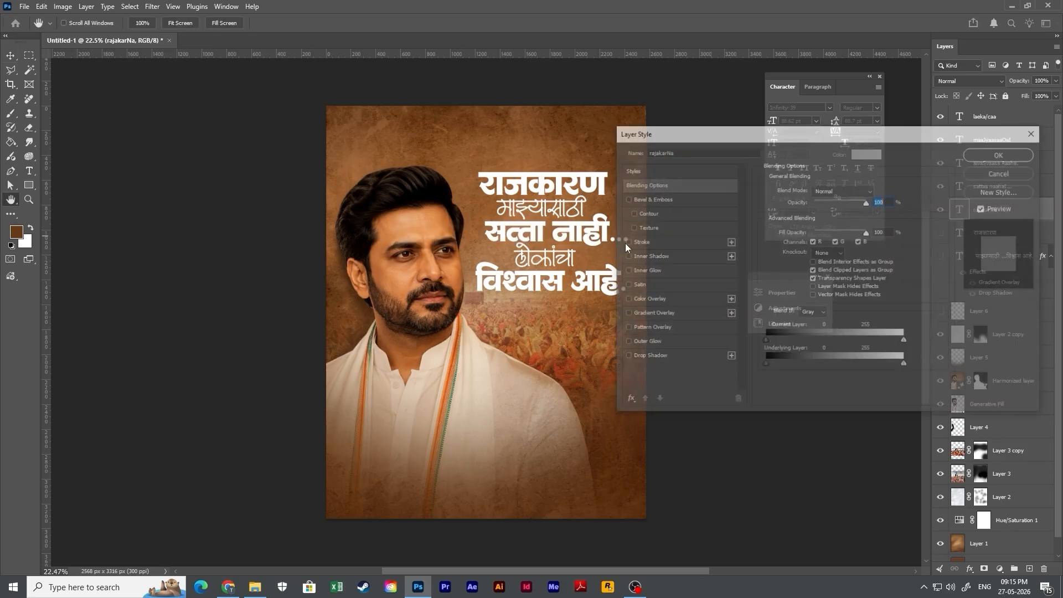
click(658, 314)
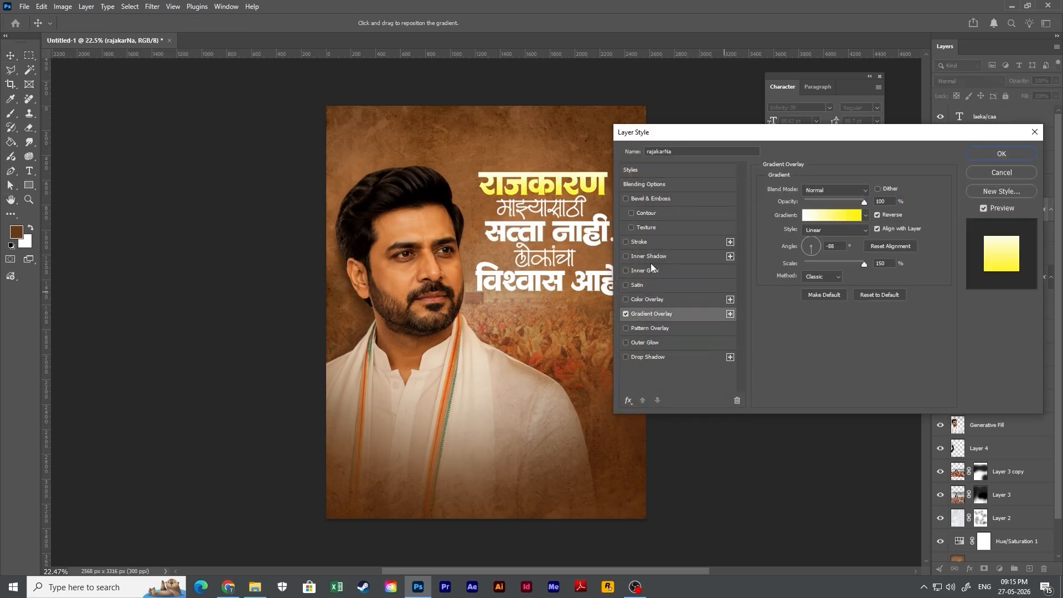
click(645, 357)
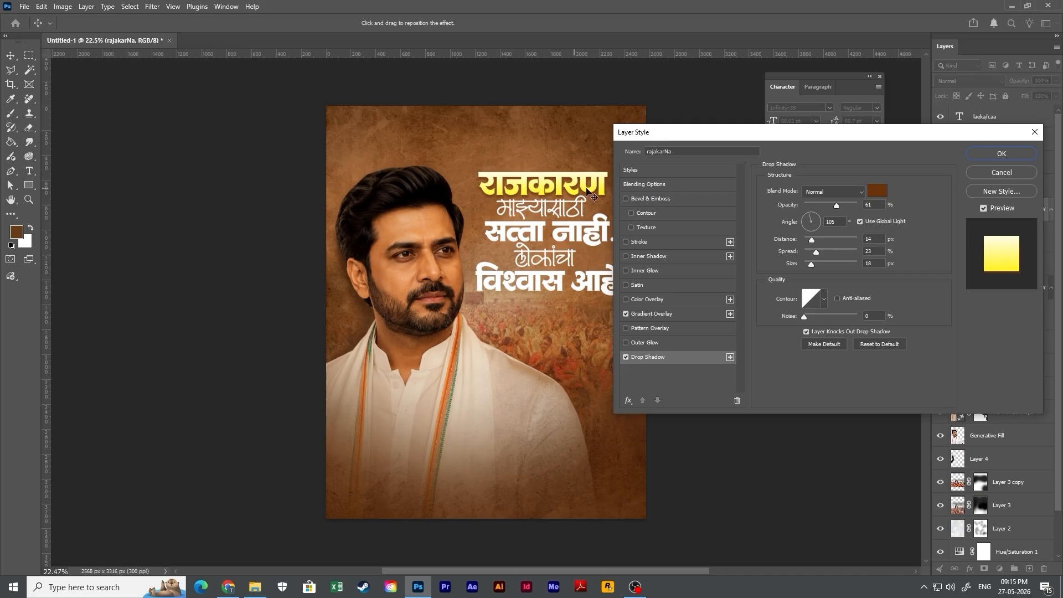
click(987, 156)
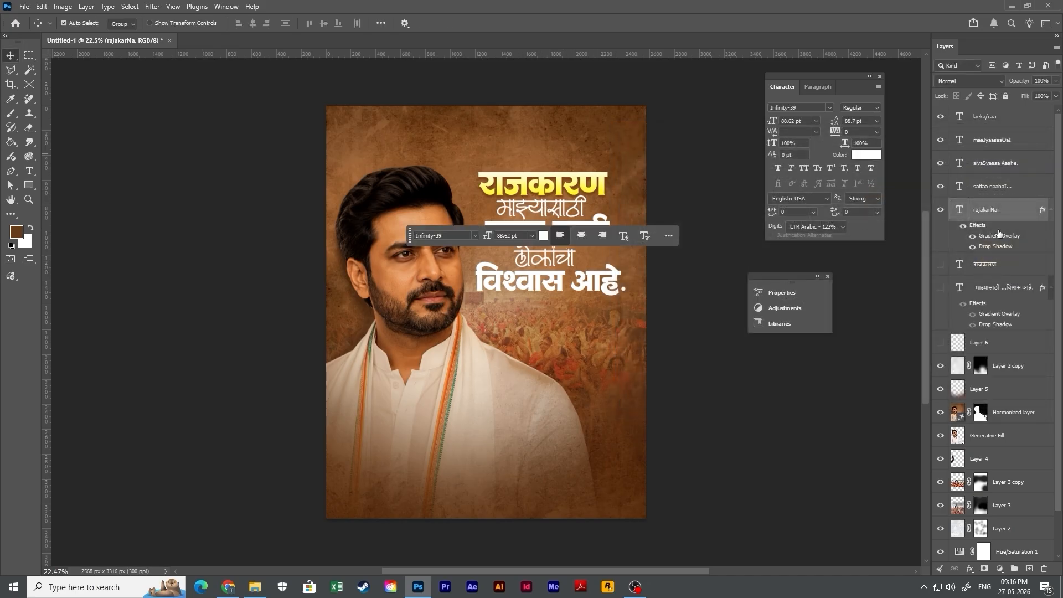
Compare the राजकारण line with and without its effects, toggling all of them and the Drop Shadow alone.
click(964, 226)
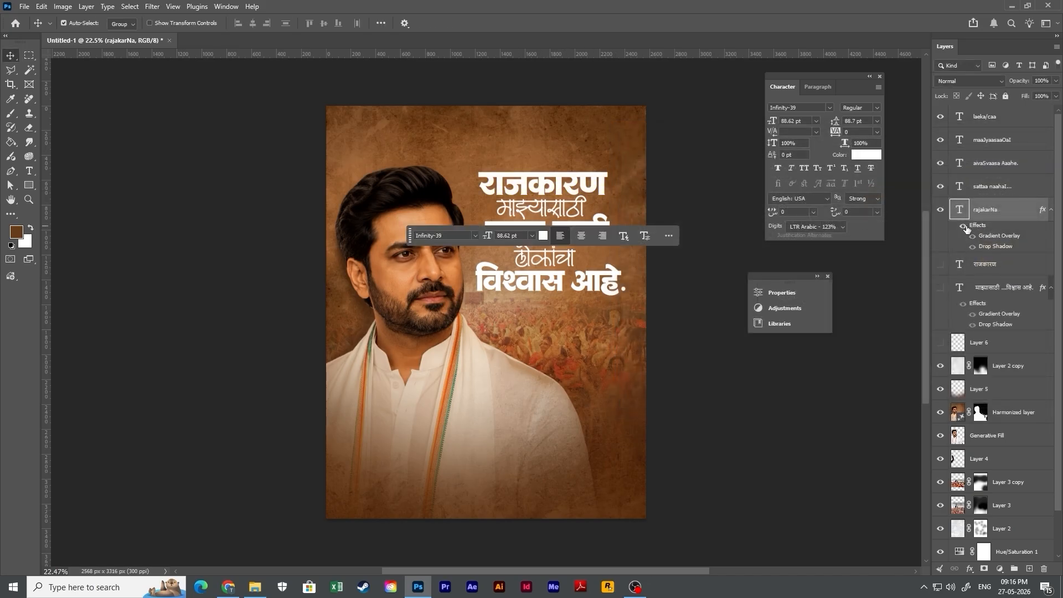
click(964, 226)
click(973, 246)
click(973, 245)
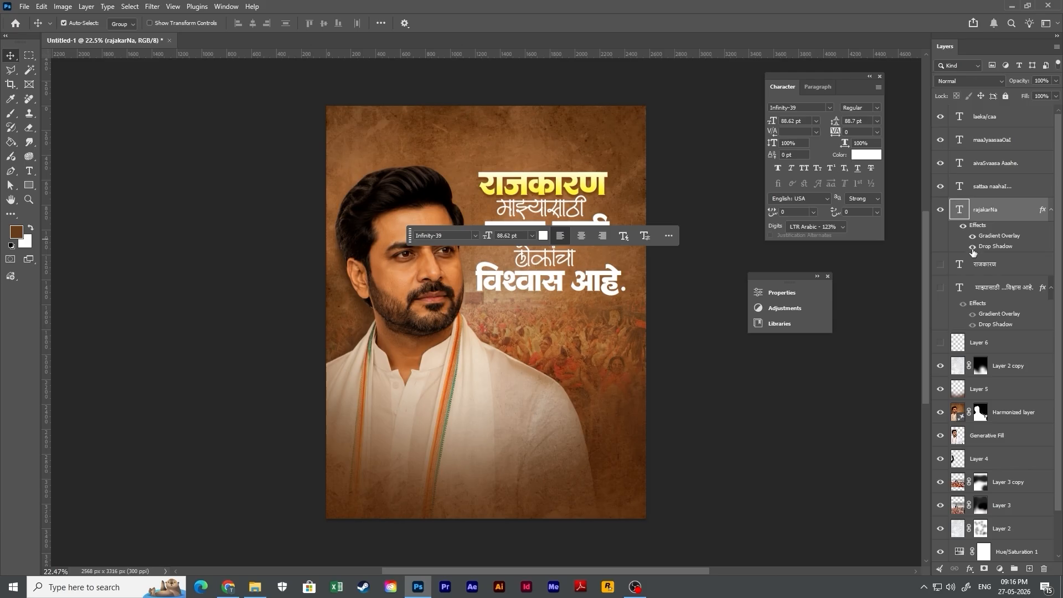
click(973, 247)
click(973, 247)
Copy the layer style of the राजकारण line for use on the other slogan lines.
right_click(982, 230)
click(975, 229)
right_click(978, 228)
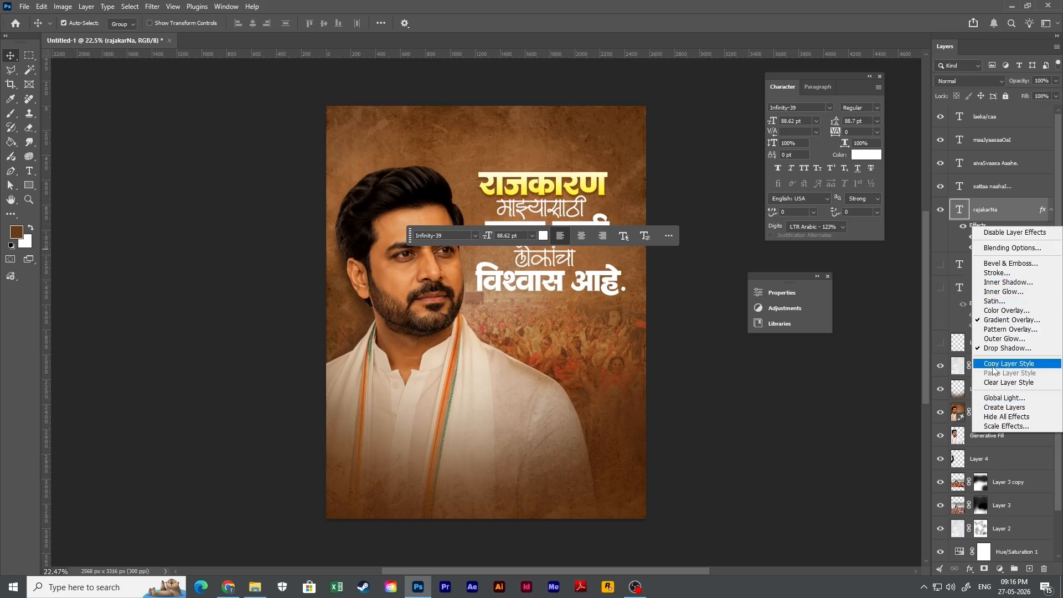
click(993, 370)
click(561, 235)
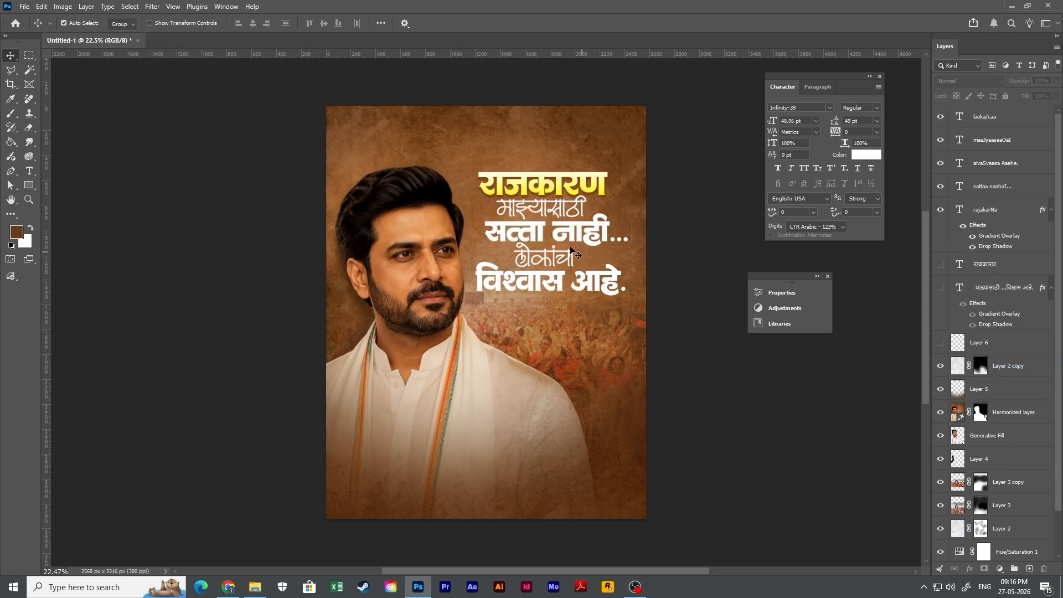
Paste the copied layer style onto the bold सत्ता नाही... and विश्वास आहे. lines.
right_click(1018, 178)
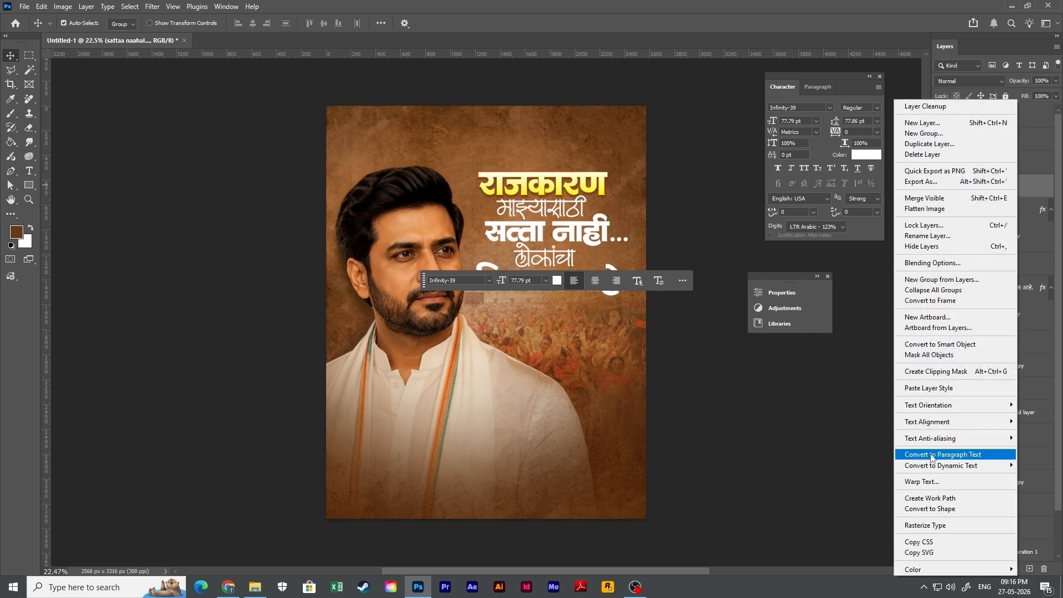
click(941, 388)
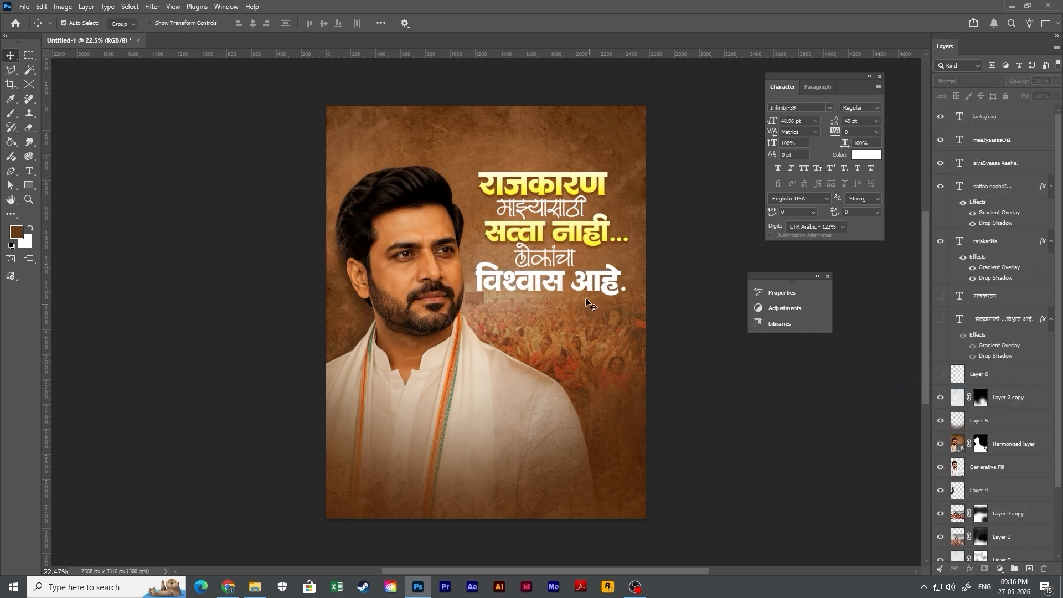
click(599, 280)
right_click(1019, 161)
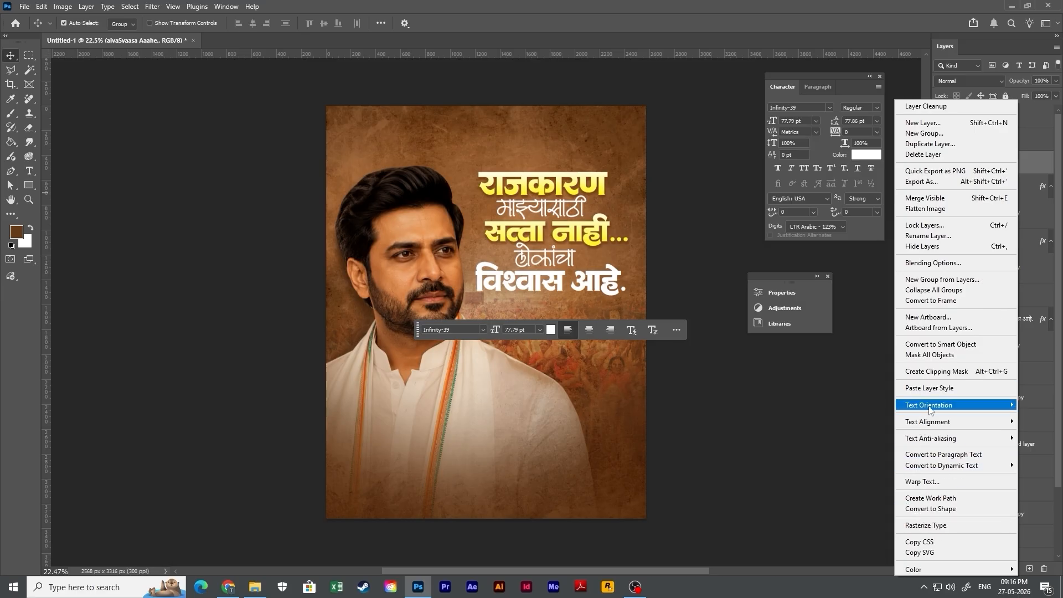
click(933, 388)
click(741, 387)
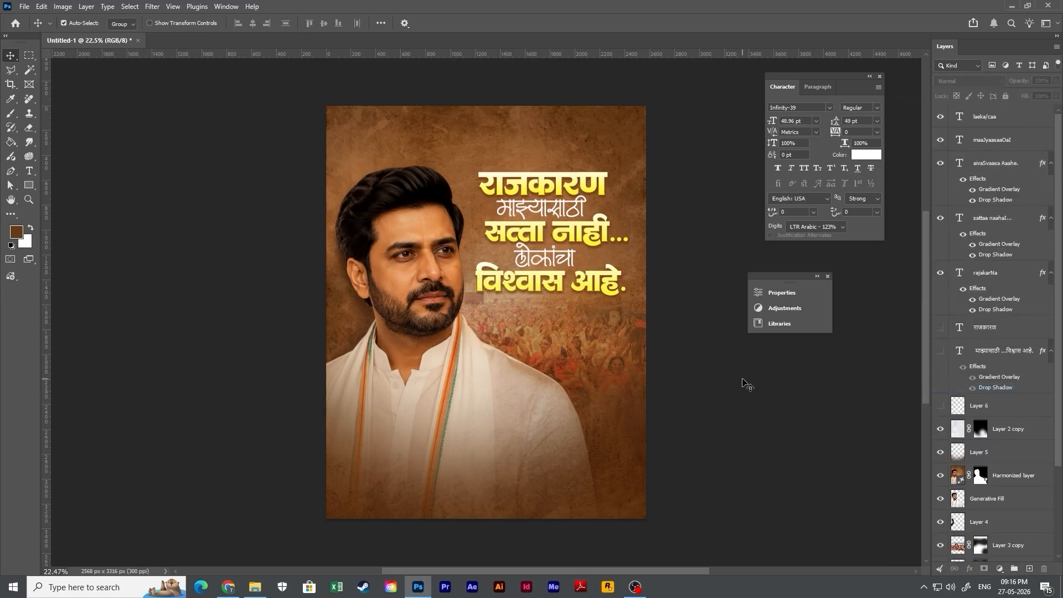
Set the Lightness of the background's Hue/Saturation adjustment to -8 and compare the poster with and without the adjustment.
scroll(734, 384, up, 1)
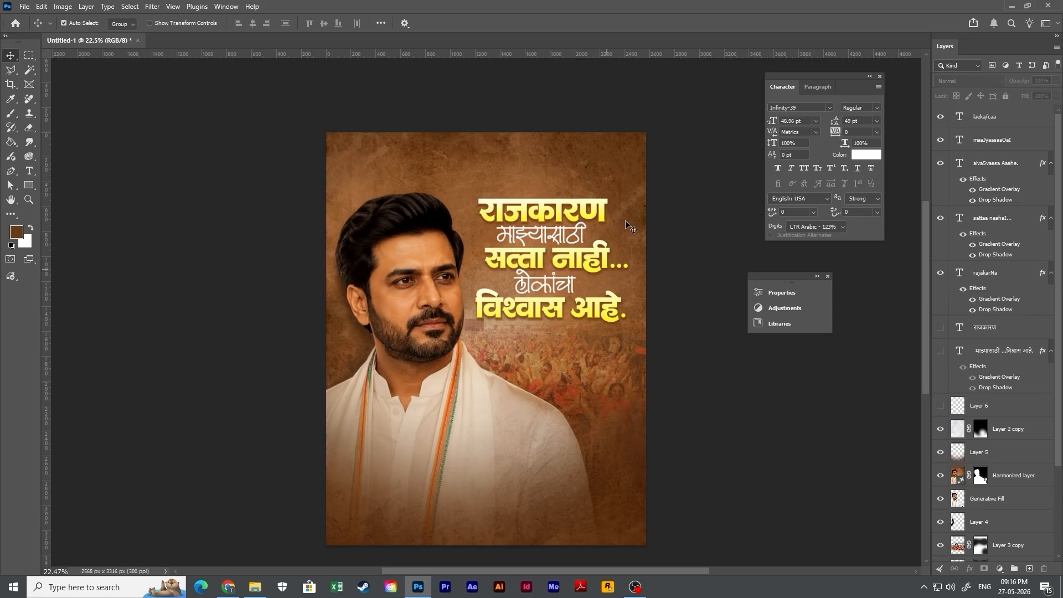
scroll(989, 488, down, 4)
click(988, 504)
scroll(988, 515, down, 1)
click(989, 529)
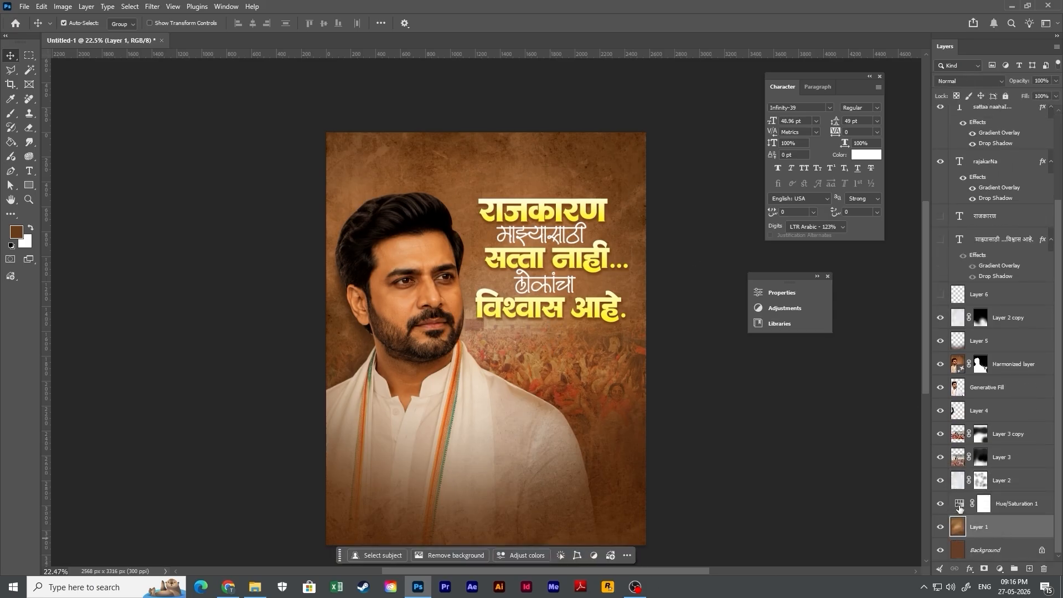
double_click(959, 506)
drag(658, 420, 649, 419)
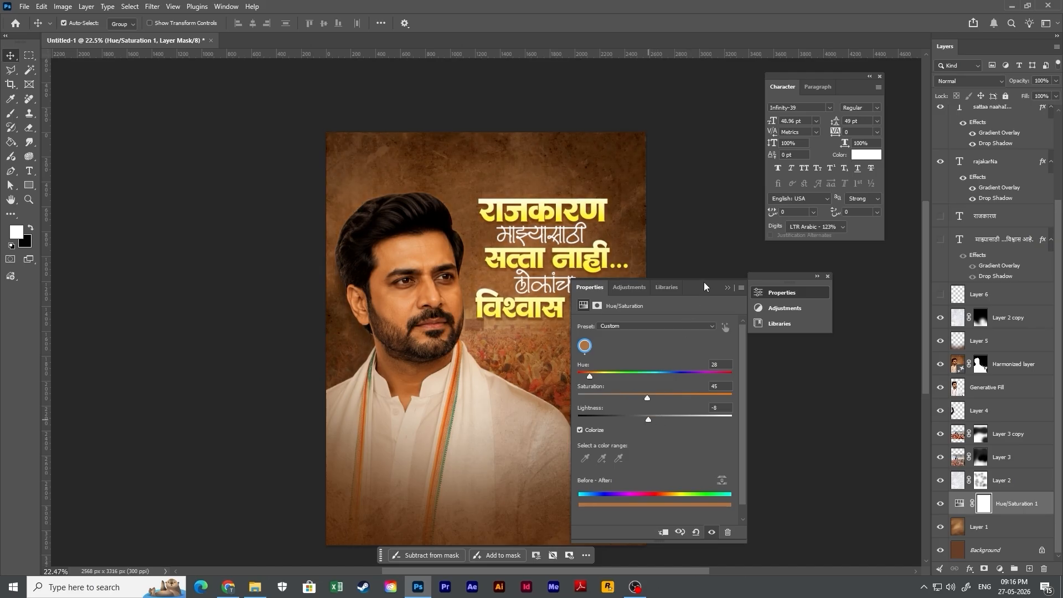
drag(704, 286, 784, 385)
click(820, 384)
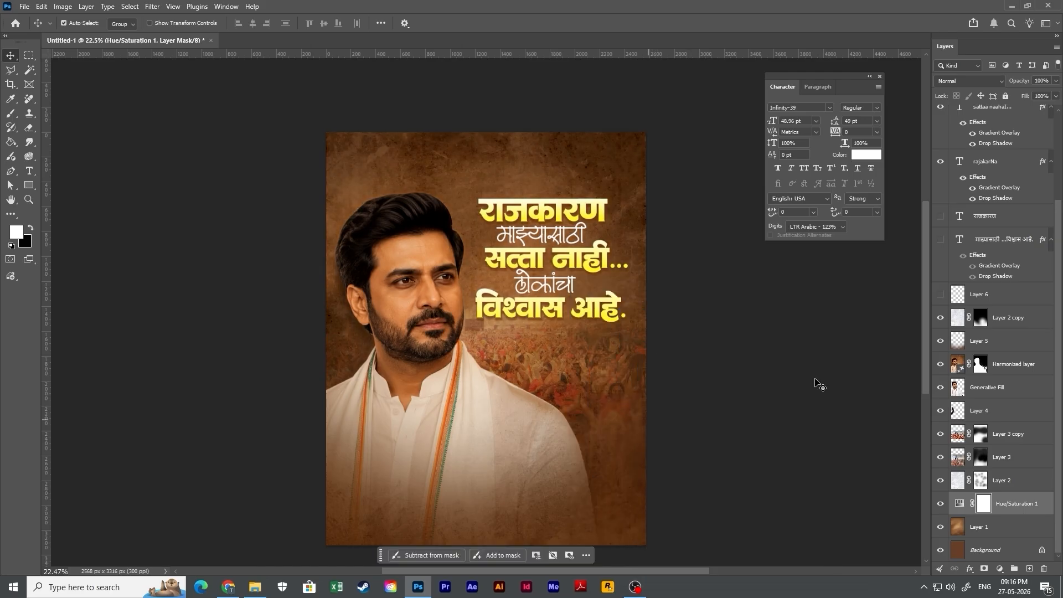
click(940, 506)
click(940, 504)
Switch to Chrome and search Google Images for "lance flare".
key(alt+Tab)
click(409, 12)
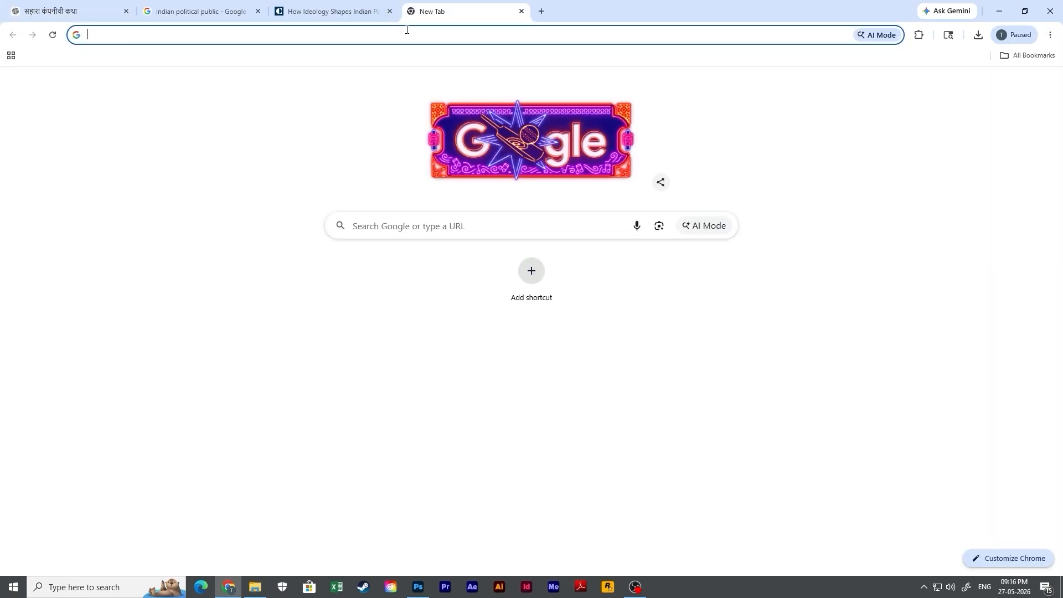
click(407, 30)
text(lance flare)
key(Return)
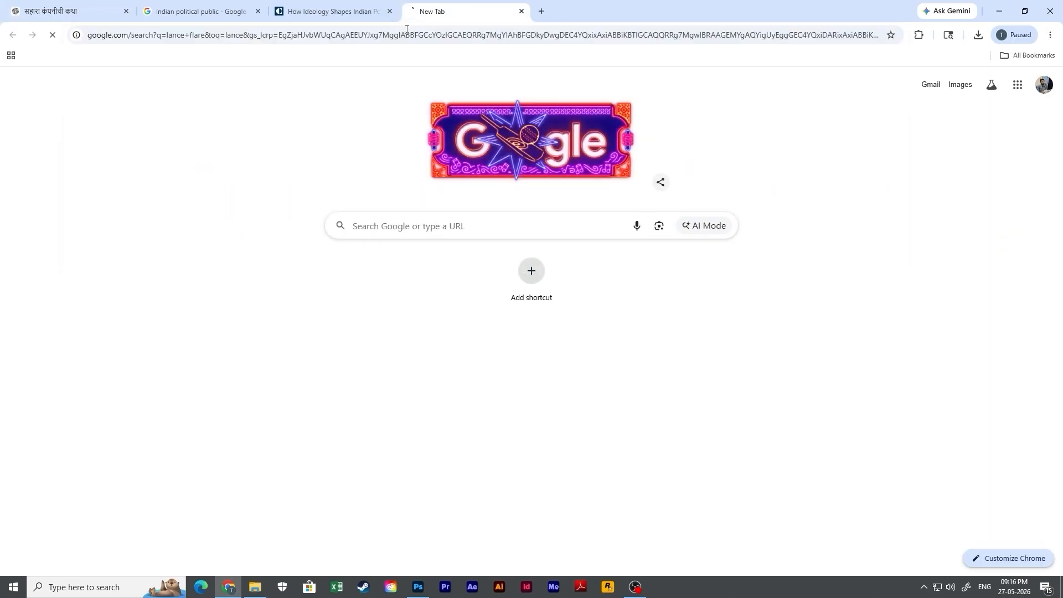
click(195, 117)
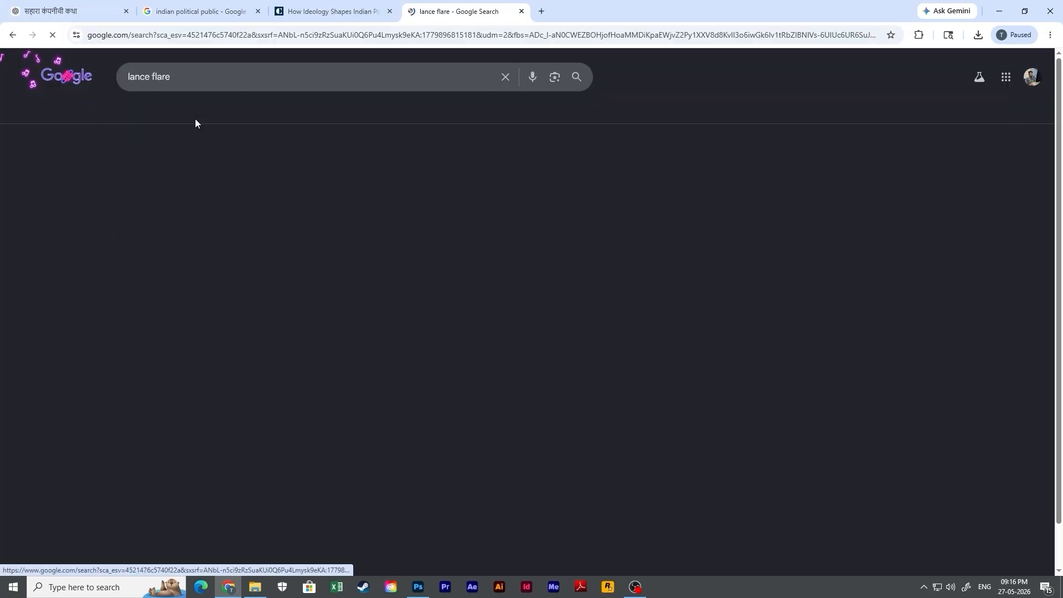
Browse the flare images, narrow them to Picsart, and copy the round orange-yellow glow on black.
scroll(373, 334, down, 15)
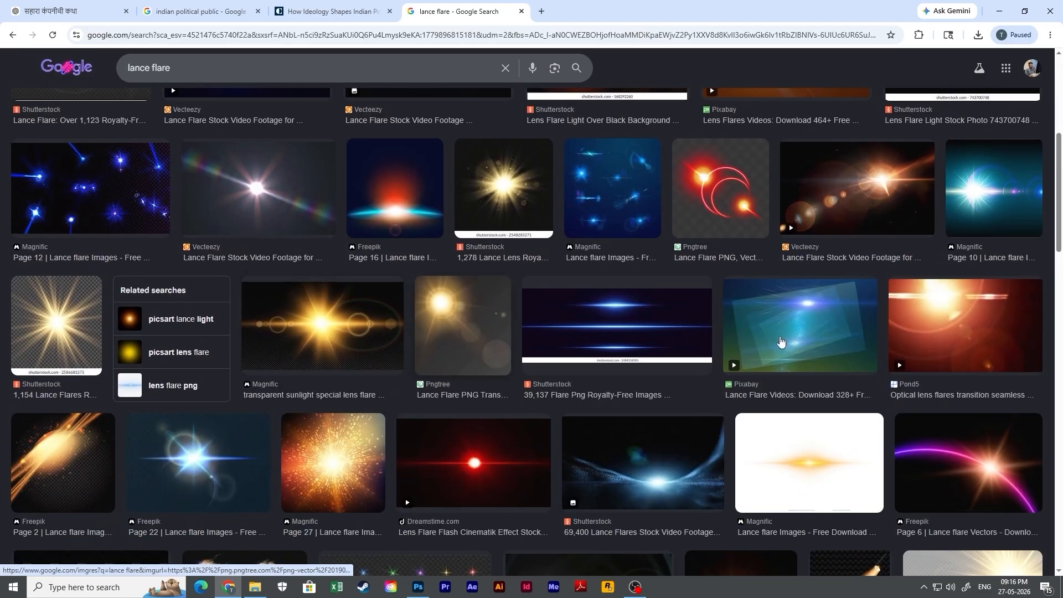
scroll(458, 417, up, 10)
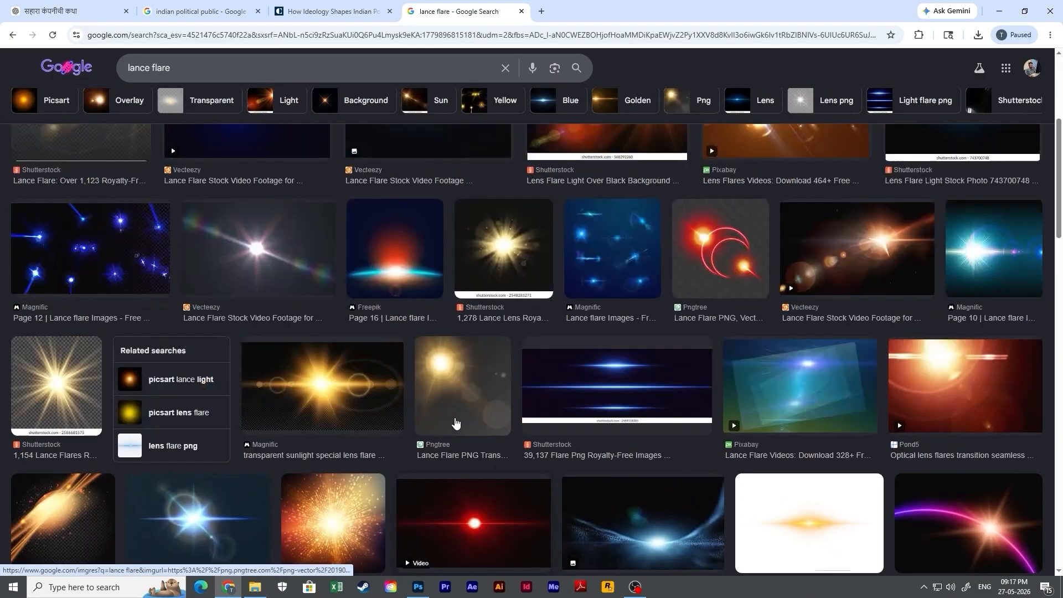
click(57, 101)
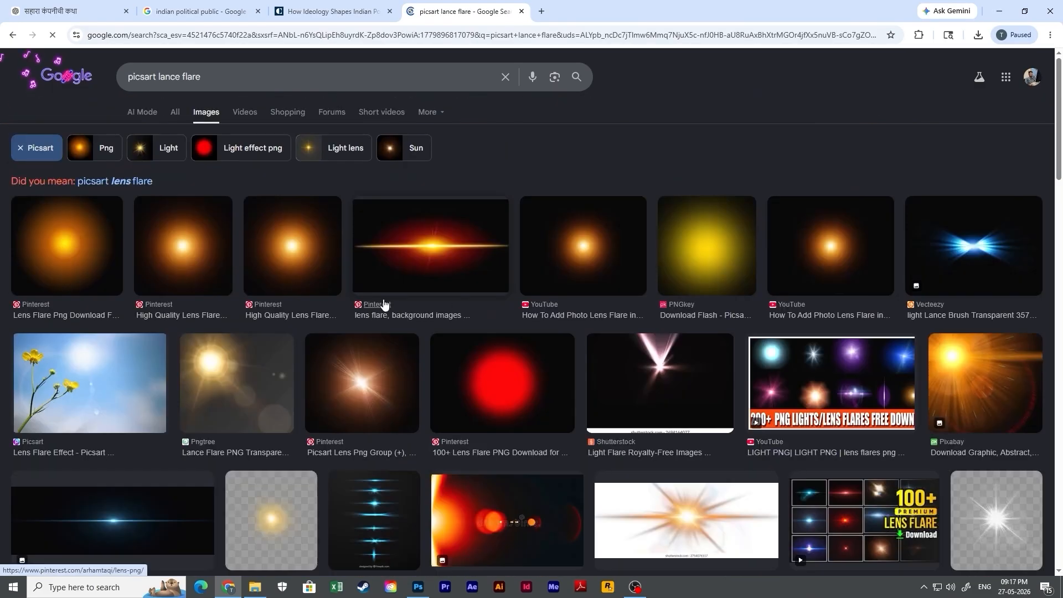
click(71, 249)
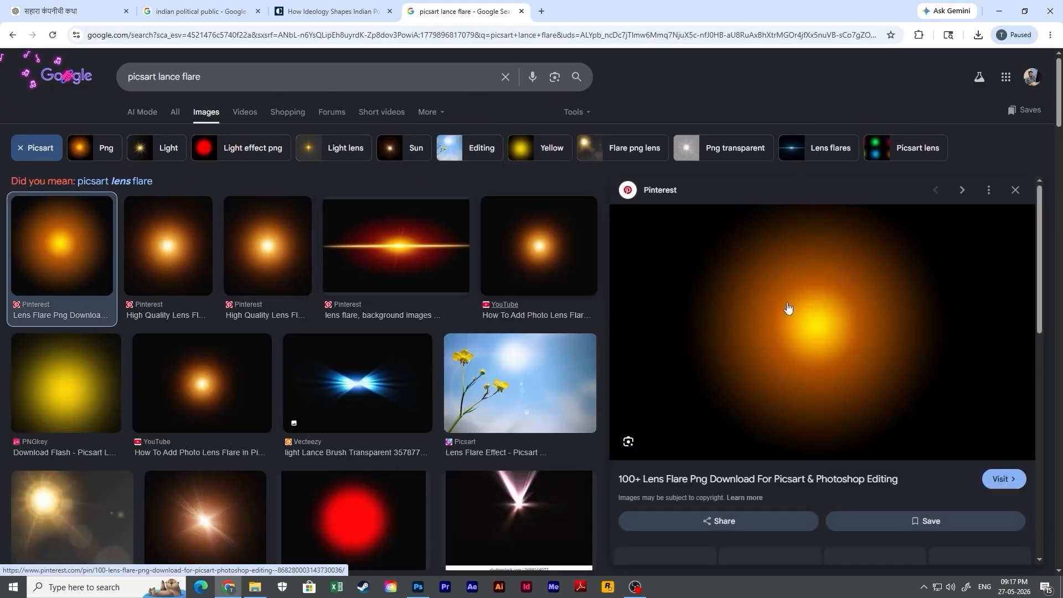
right_click(822, 298)
click(853, 205)
Switch back to Photoshop, paste the glow behind the portrait near his shoulder at the poster's left edge, and set its blend mode to Screen.
key(alt+Tab)
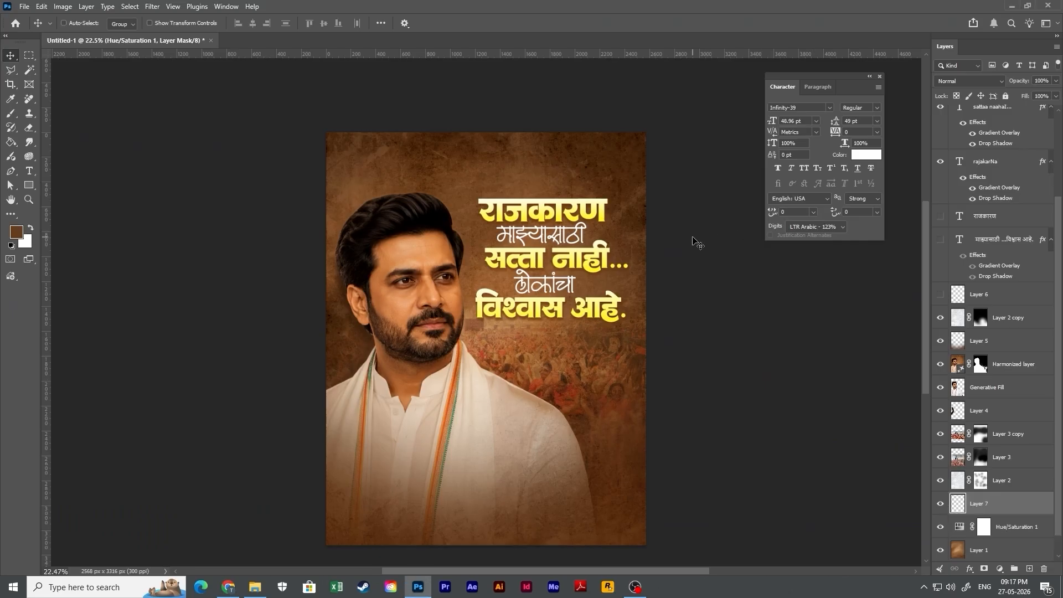
key(ctrl+v)
drag(525, 340, 486, 327)
key(Return)
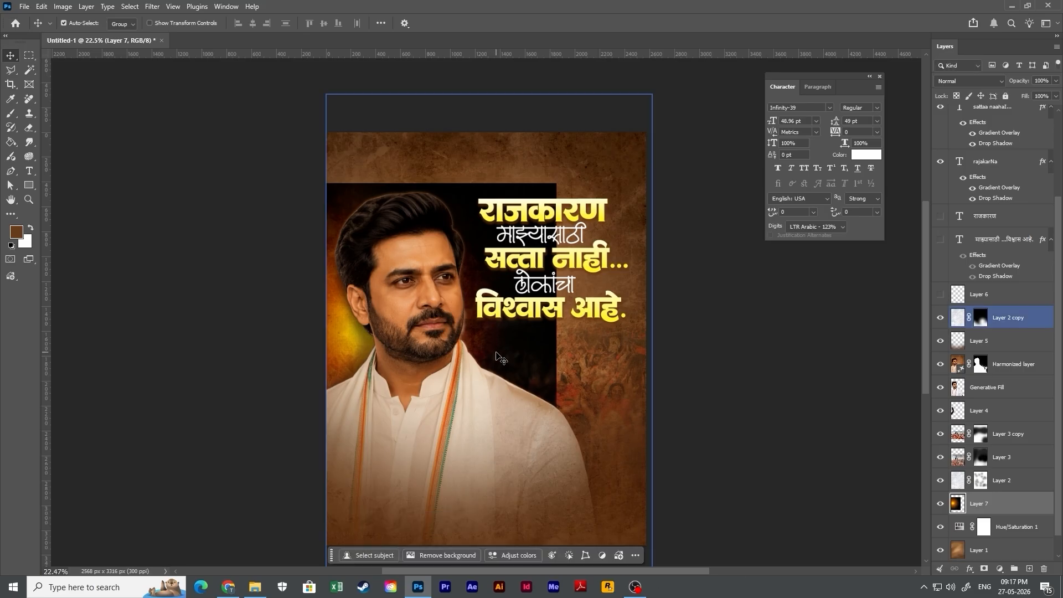
click(971, 81)
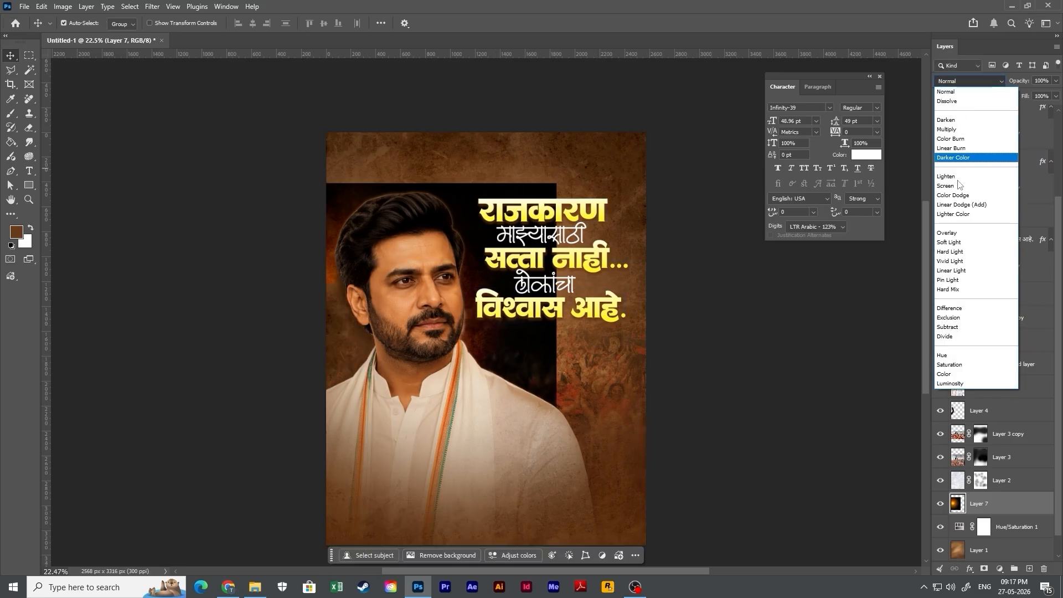
click(952, 182)
Enlarge the glow layer to cover the poster, reposition it behind the portrait, and compare the poster with and without it.
key(ctrl+t)
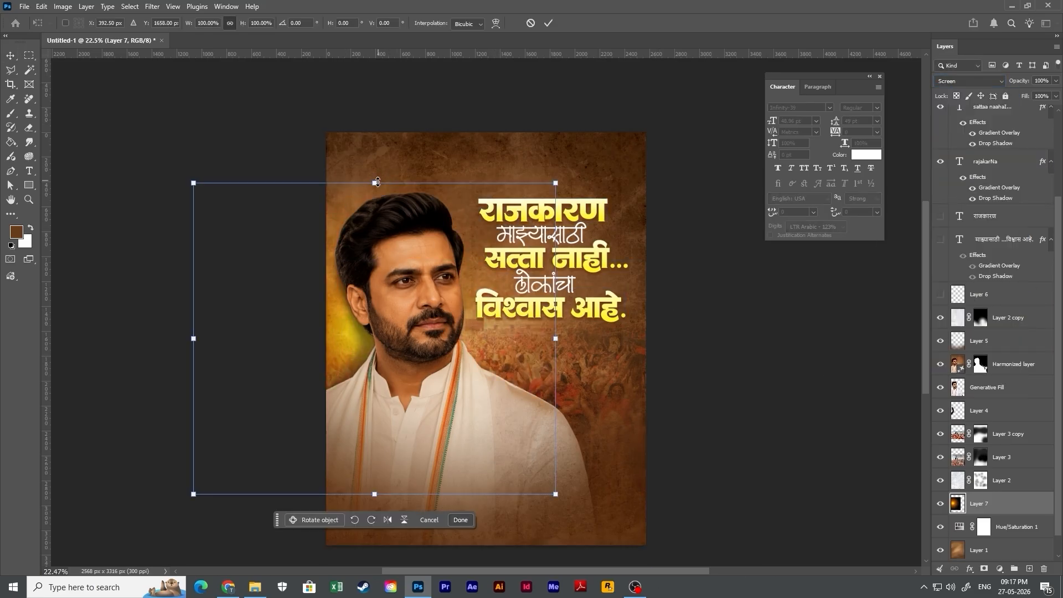
drag(377, 182, 377, 94)
drag(419, 274, 435, 238)
key(Return)
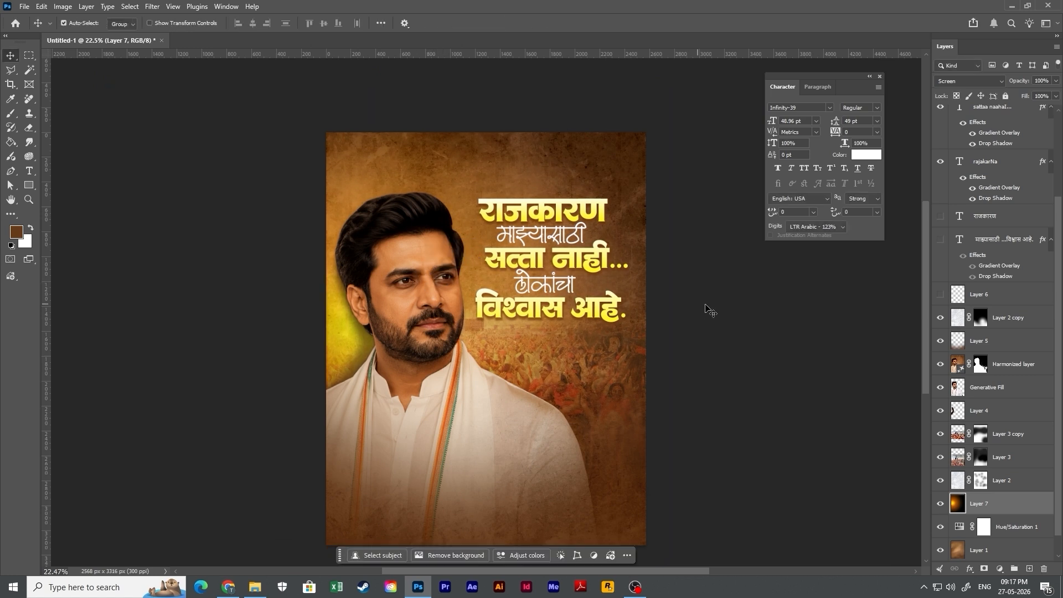
click(941, 503)
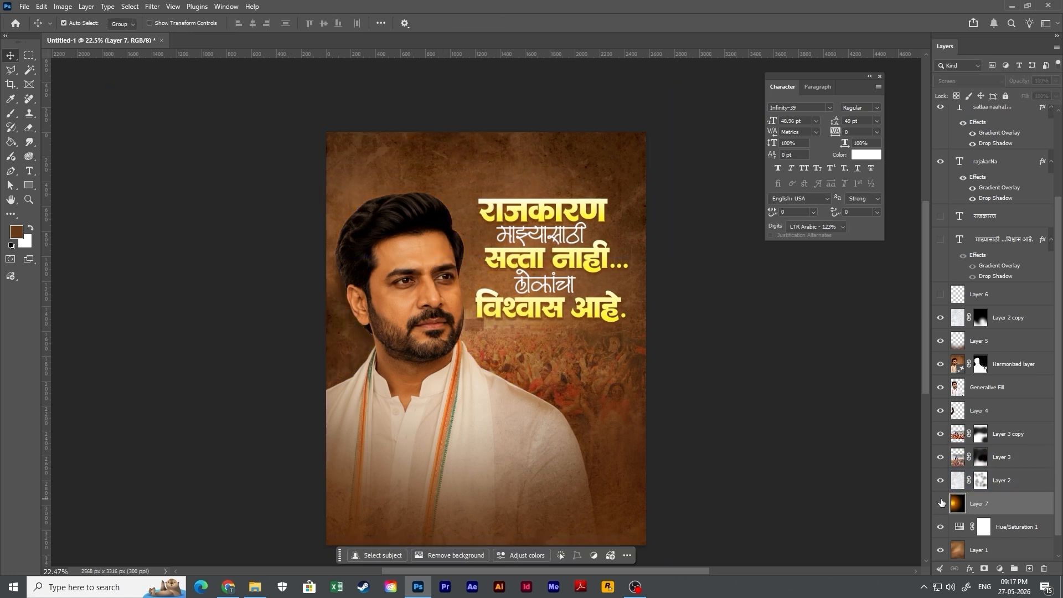
click(941, 504)
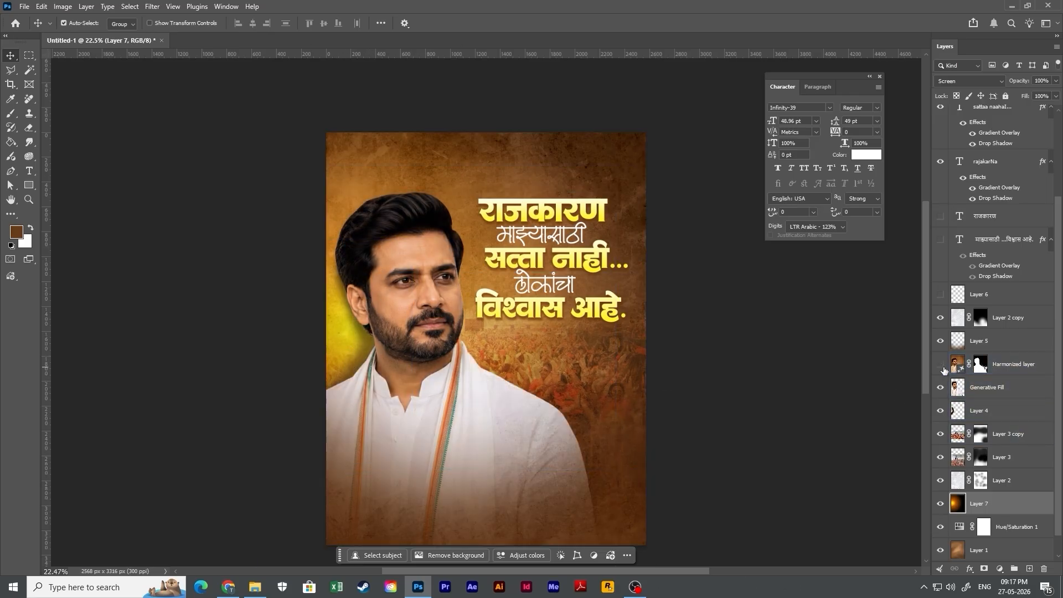
Load the Harmonized layer's mask as a selection, add an empty layer above it, and sample the glow's yellow as the brush colour.
ctrl+click(977, 370)
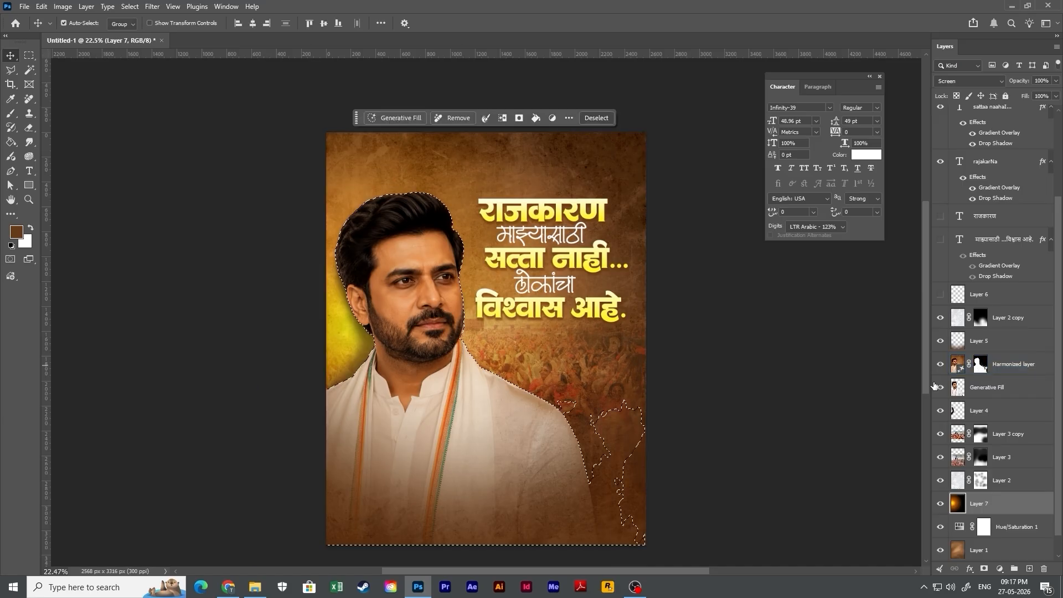
click(1030, 366)
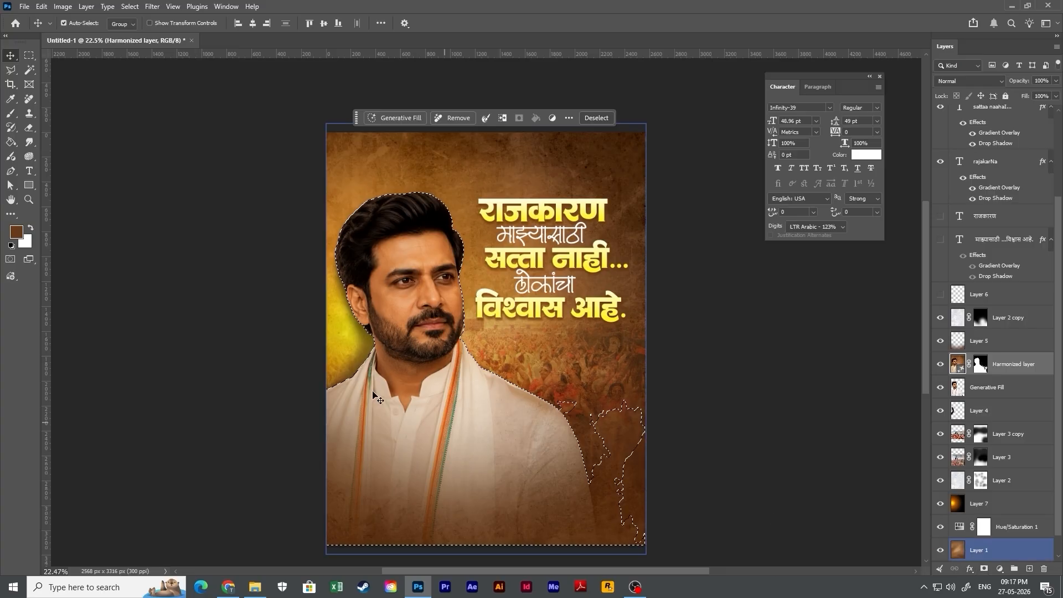
key(b)
key(ctrl+shift+n)
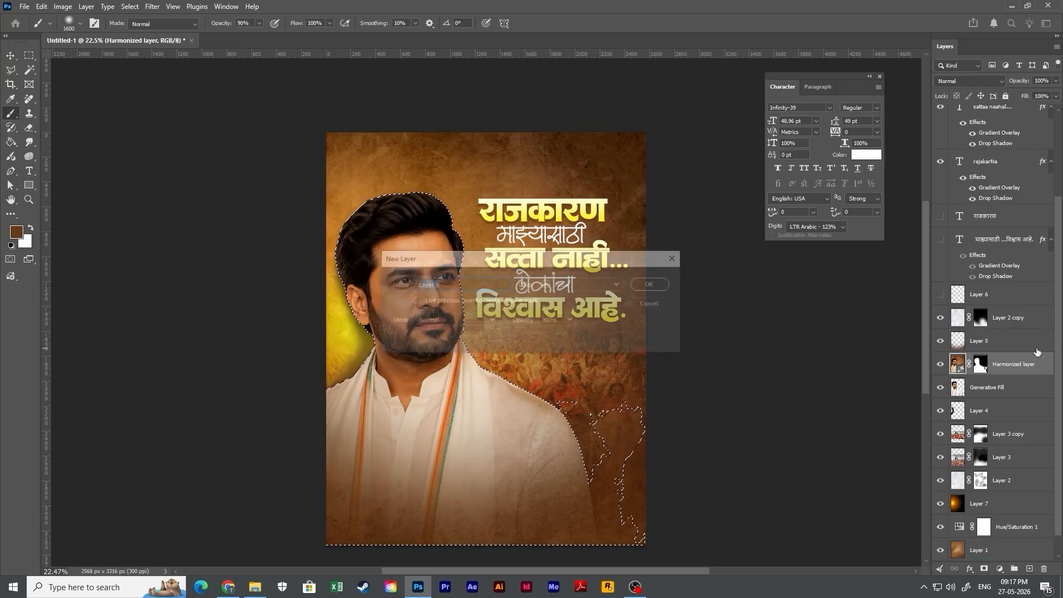
key(Return)
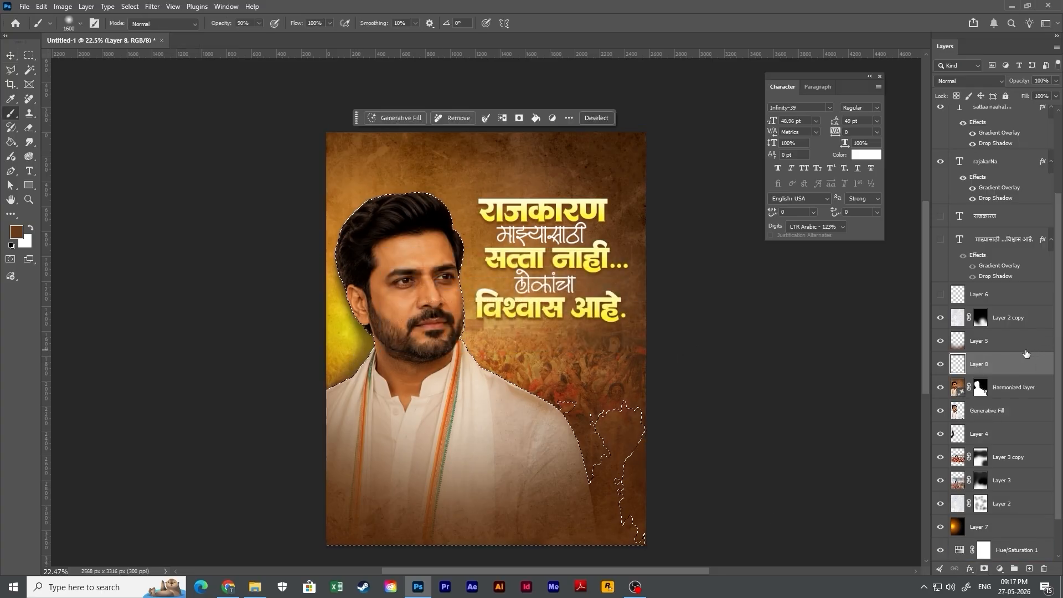
alt+click(350, 310)
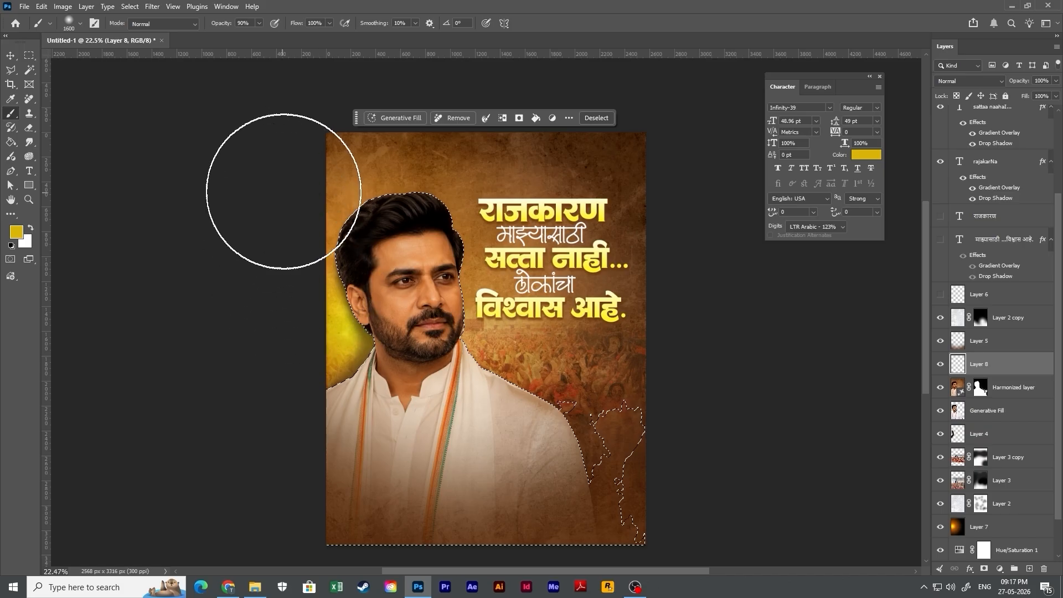
key(ctrl+z)
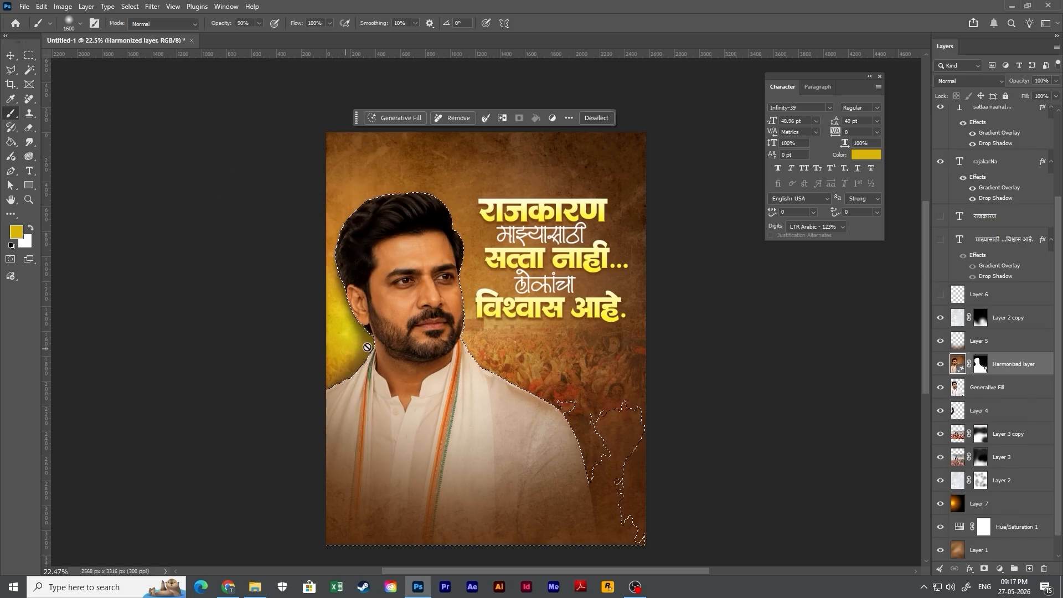
key(ctrl+shift+n)
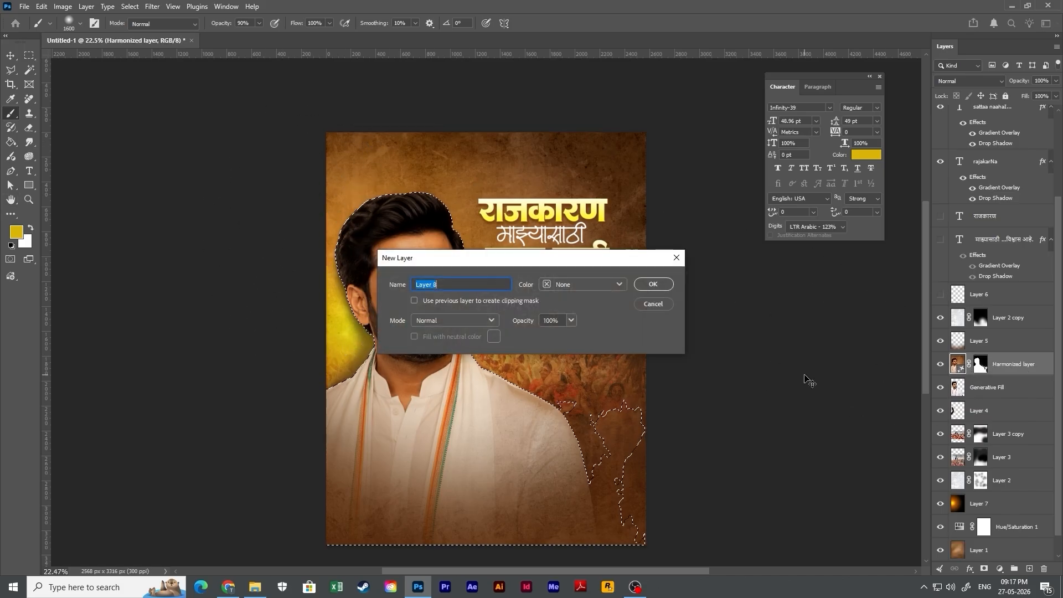
key(Return)
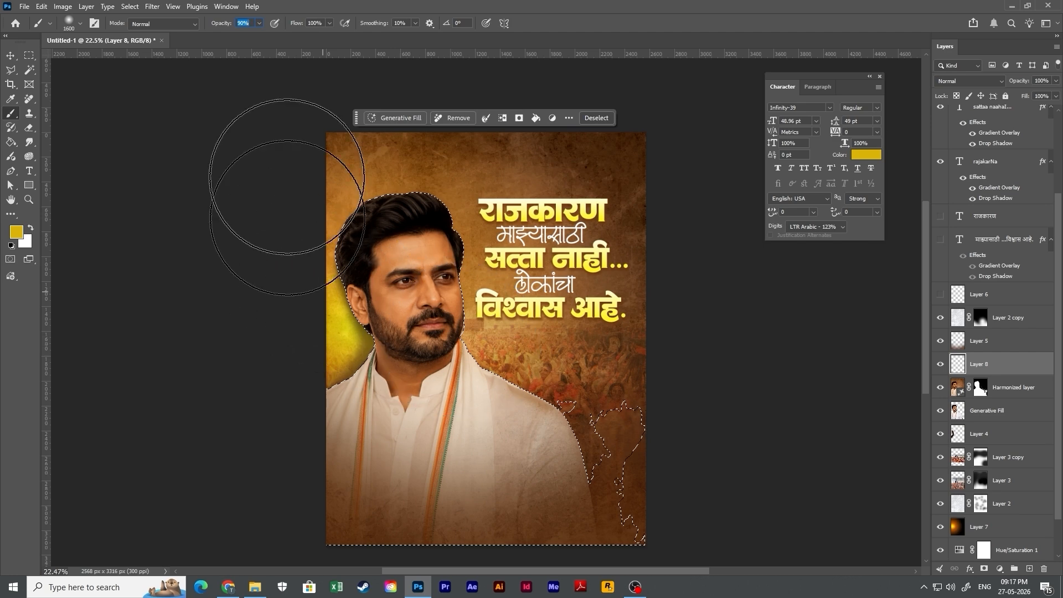
Paint yellow rim light along the portrait's left edge with an 800 px soft brush, deselect, and set the layer's opacity to 30%.
key(v)
click(73, 122)
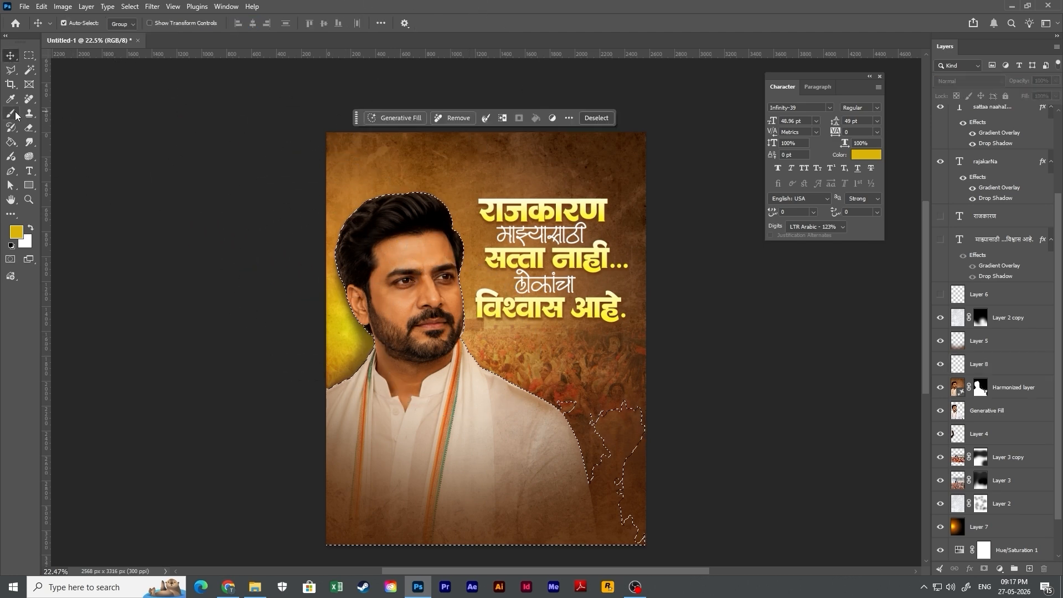
key(b)
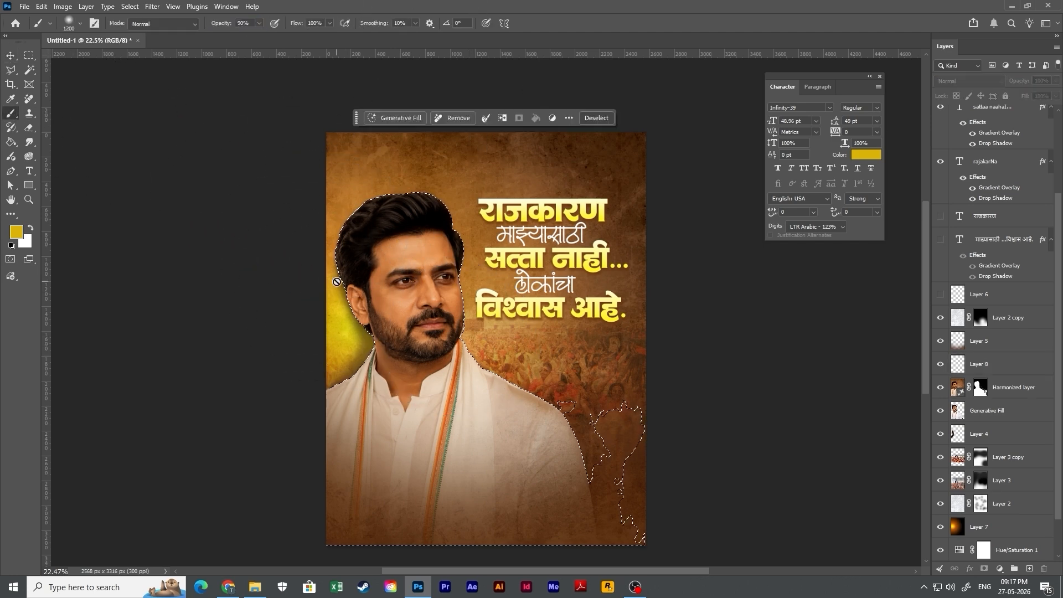
click(1014, 374)
key(bracketleft)
key(bracketleft)
key(bracketleft)
key(bracketleft)
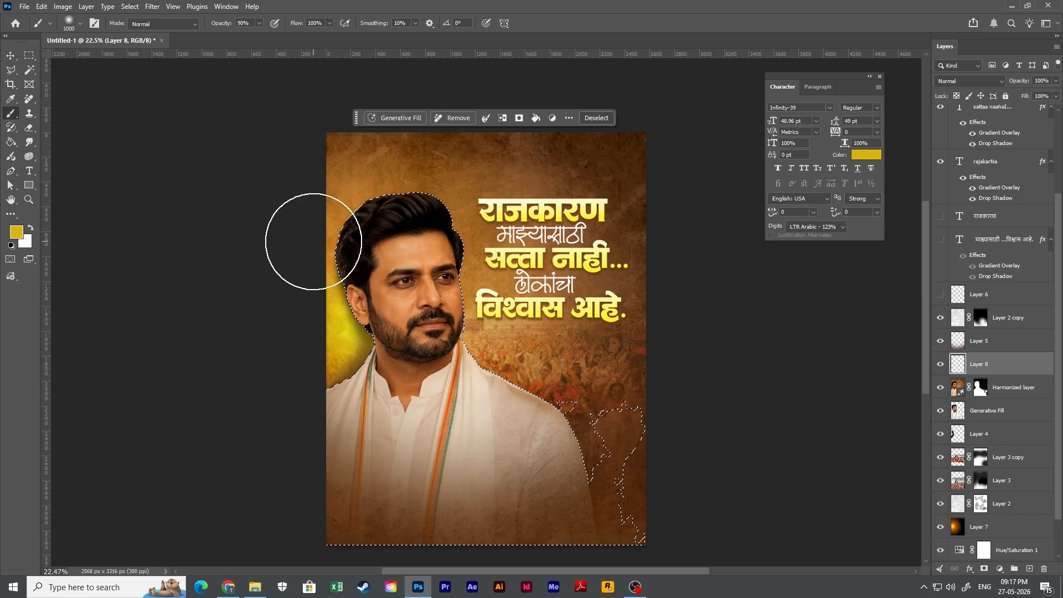
mouse_move(335, 198)
mouse_down()
mouse_move(316, 327)
mouse_move(339, 356)
mouse_move(280, 360)
mouse_up()
key(ctrl+d)
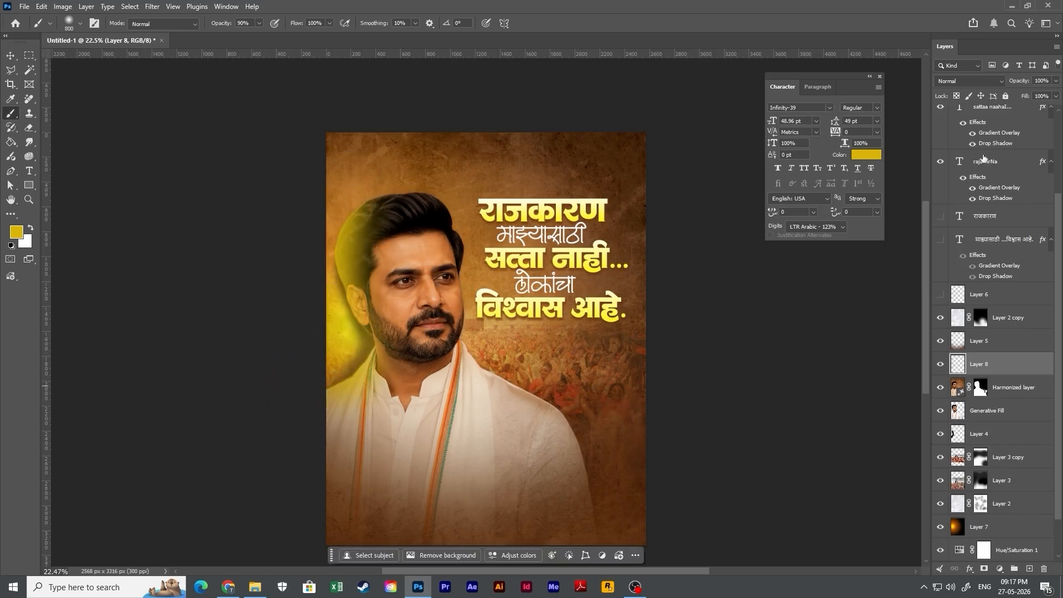
drag(992, 82, 980, 84)
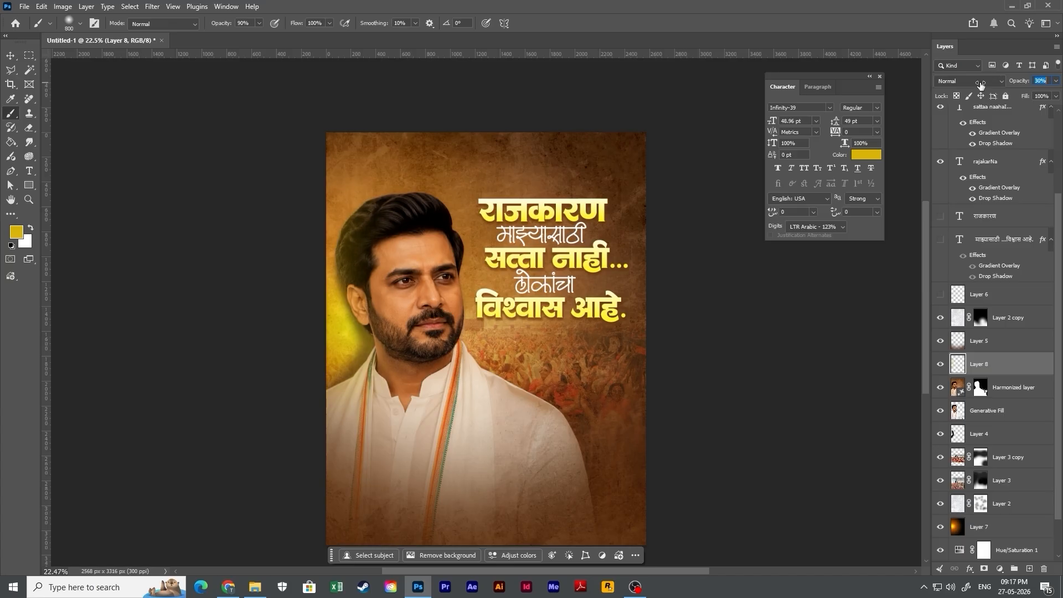
Compare the poster with and without the yellow rim light layer and check the portrait and slogan up close.
click(940, 365)
scroll(741, 385, down, 2)
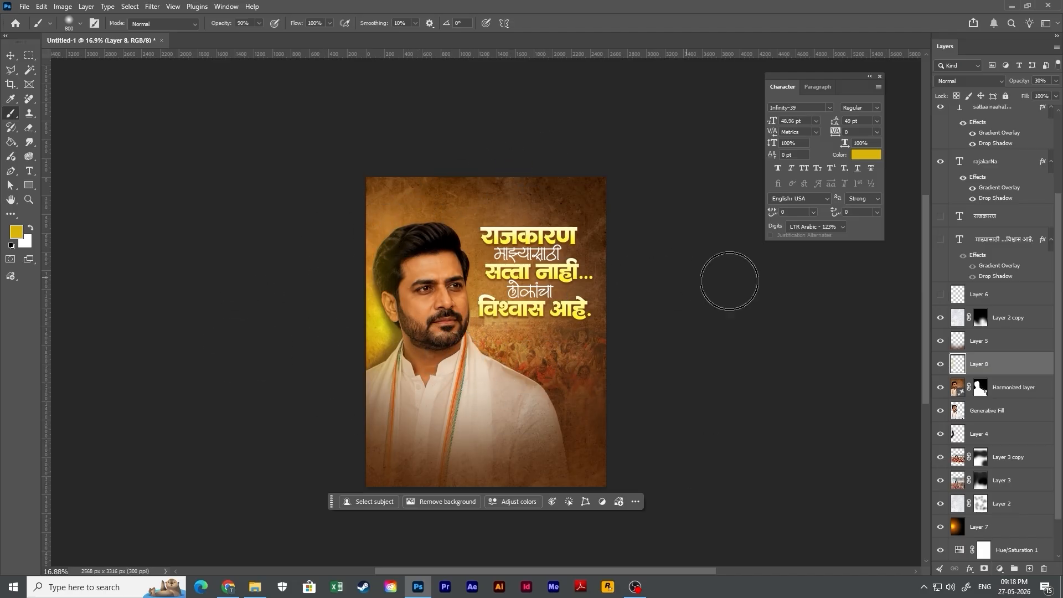
scroll(738, 285, up, 2)
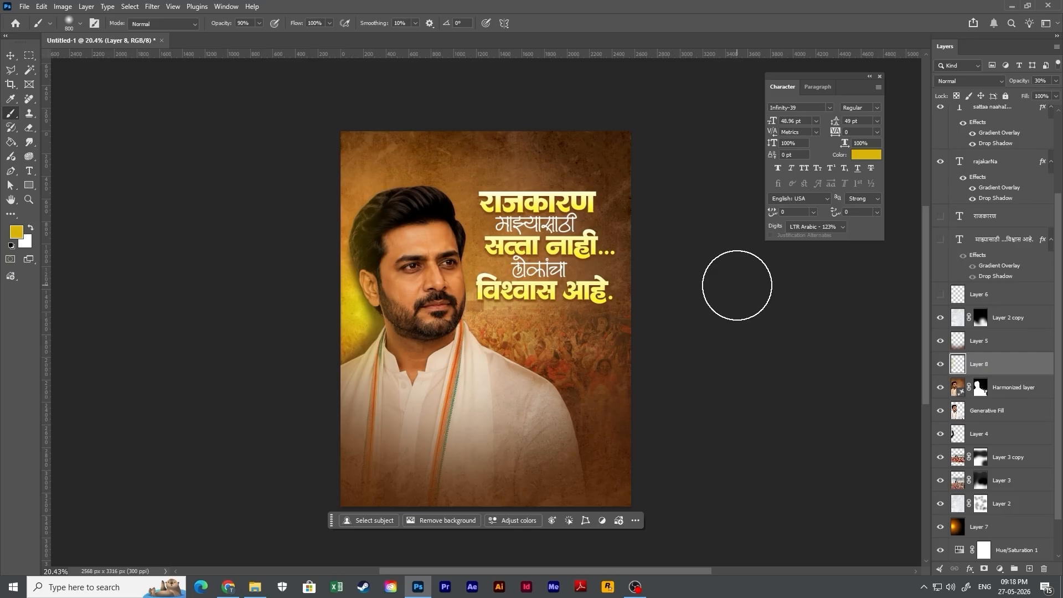
scroll(738, 285, up, 3)
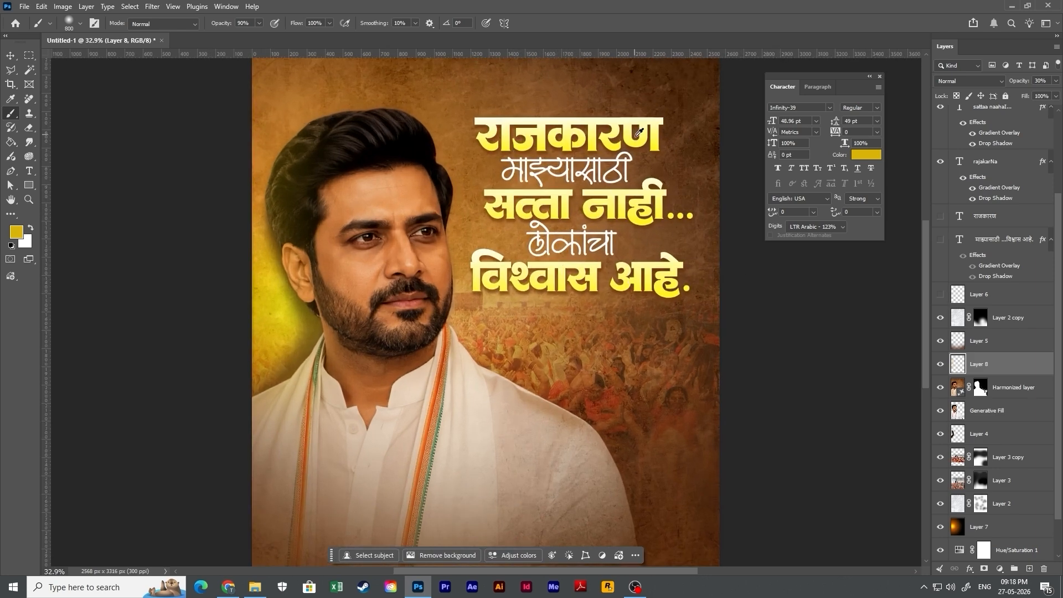
Switch to Chrome, search Google Images for "yellow texture background", and copy the yellow-orange grunge texture image.
key(alt+Tab)
click(390, 36)
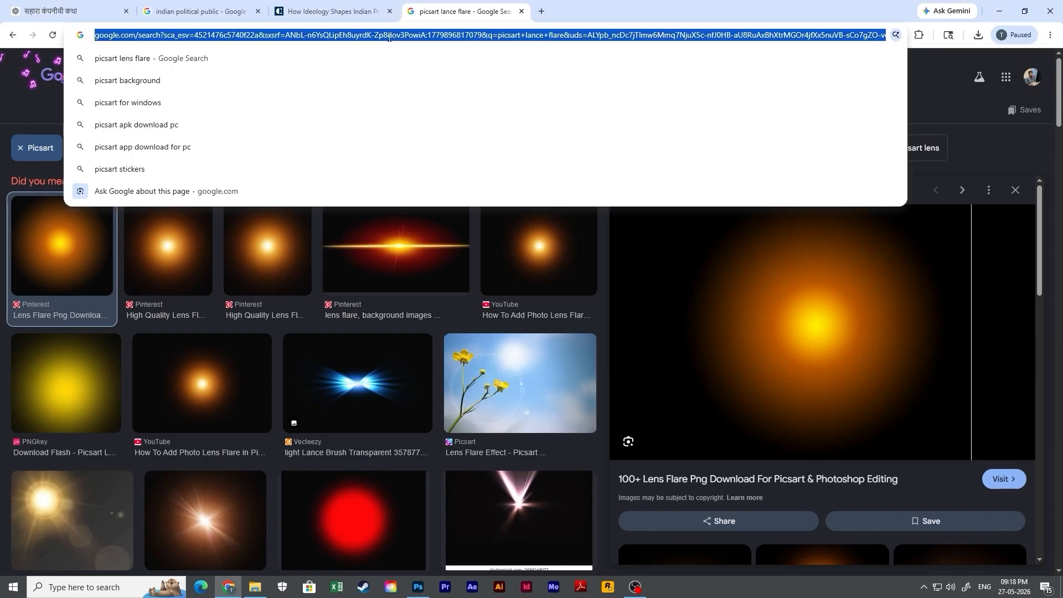
text(yellow tx)
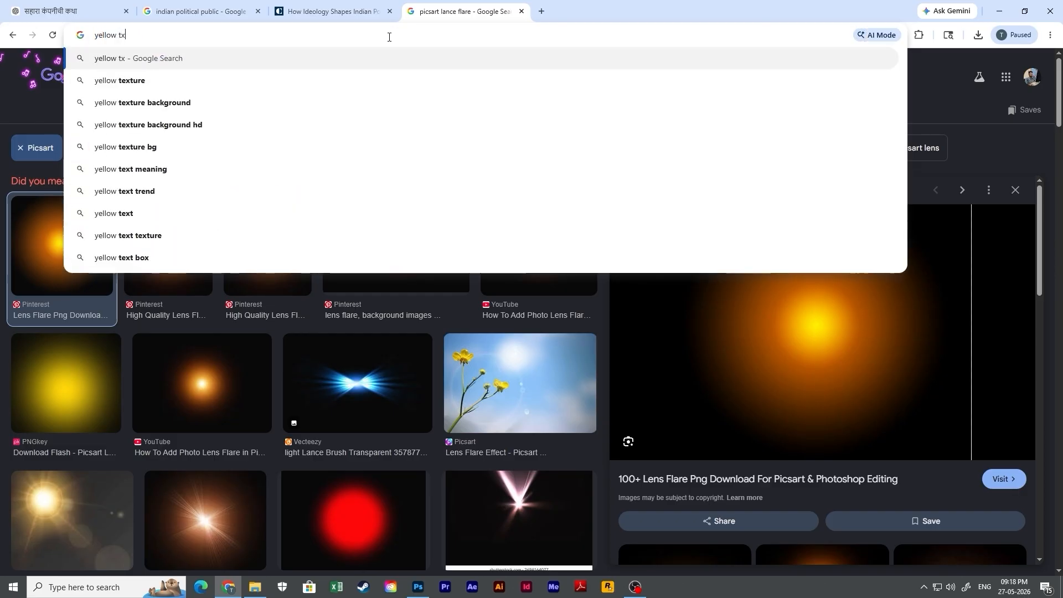
click(432, 103)
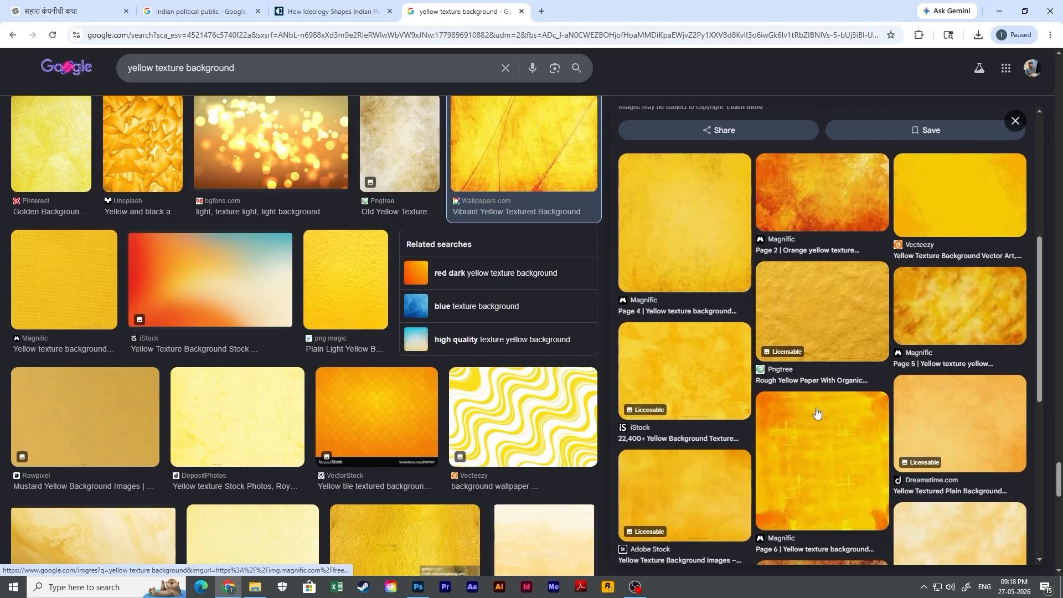
right_click(786, 241)
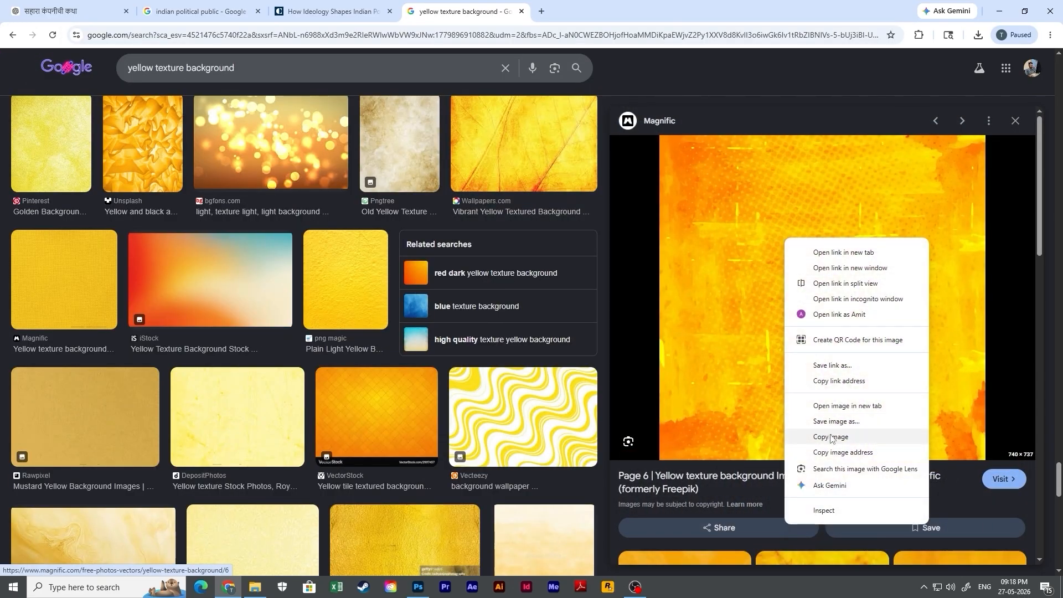
click(832, 441)
Switch back to Photoshop, paste the texture above the slogan line "विश्वास आहे.", and enlarge it to cover the line.
key(alt+Tab)
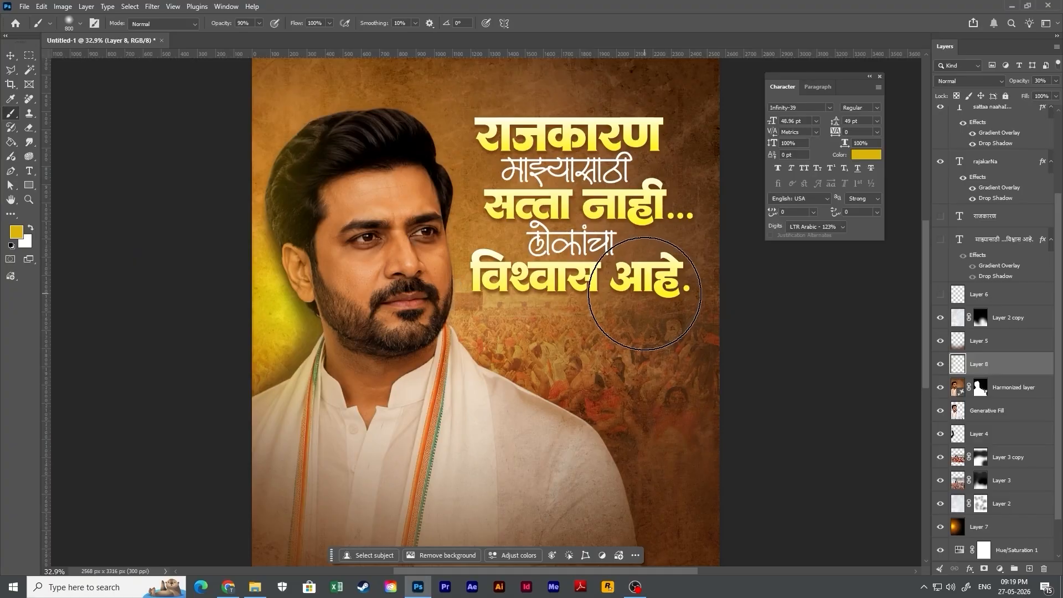
click(658, 286)
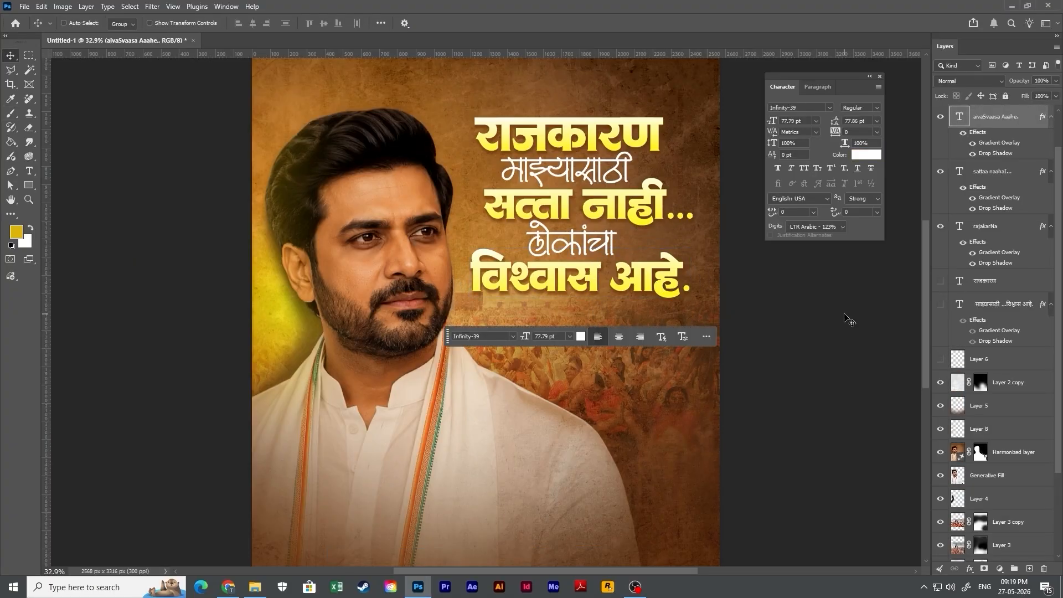
key(ctrl+v)
key(ctrl+t)
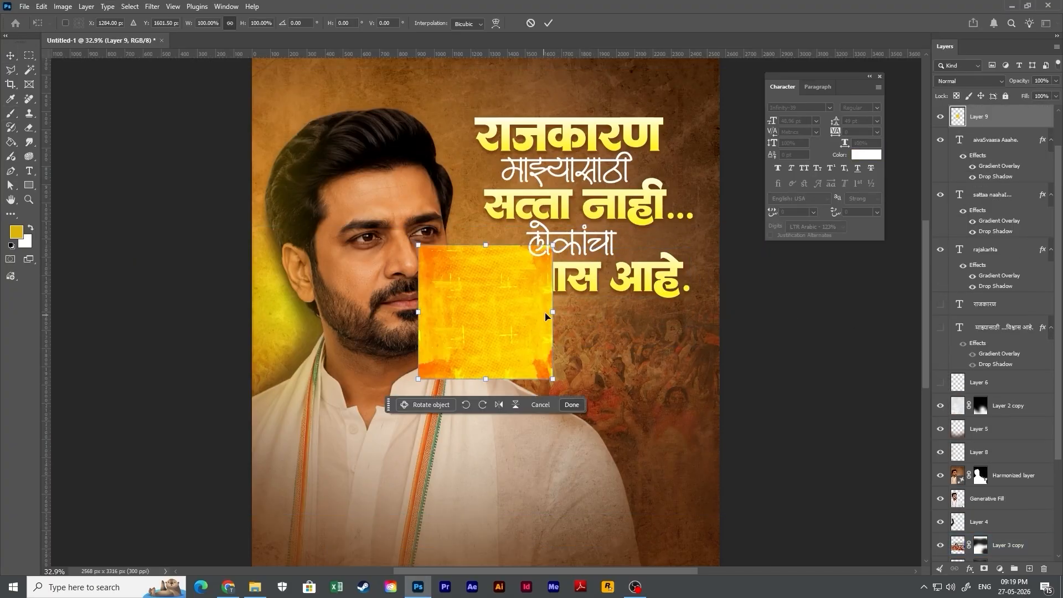
drag(552, 313, 692, 312)
key(Return)
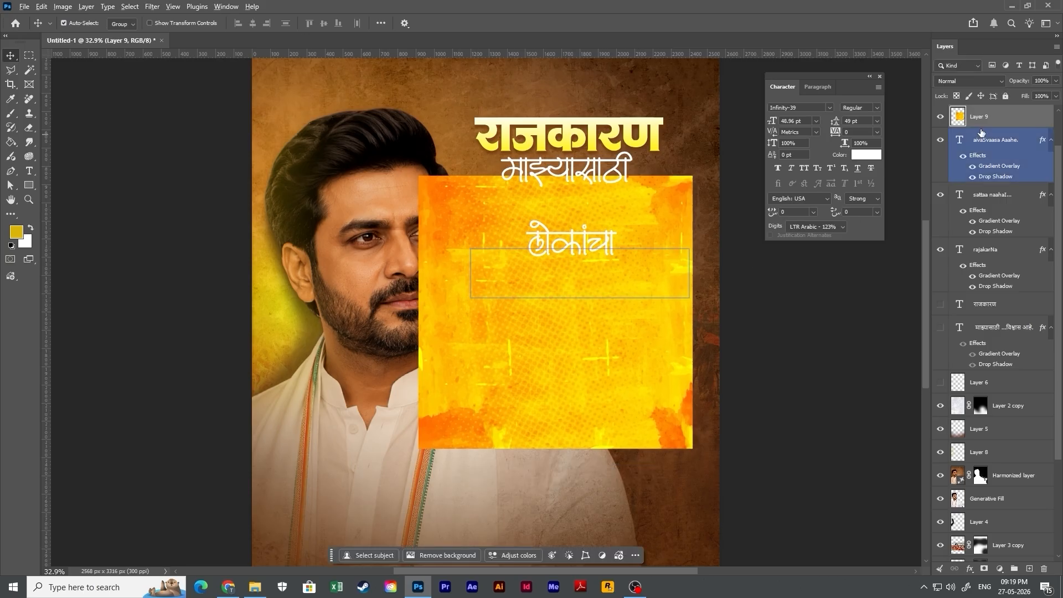
Clip the texture to the line "विश्वास आहे." and turn off its Gradient Overlay, comparing the line with and without the overlay.
alt+click(981, 128)
click(636, 324)
click(1012, 173)
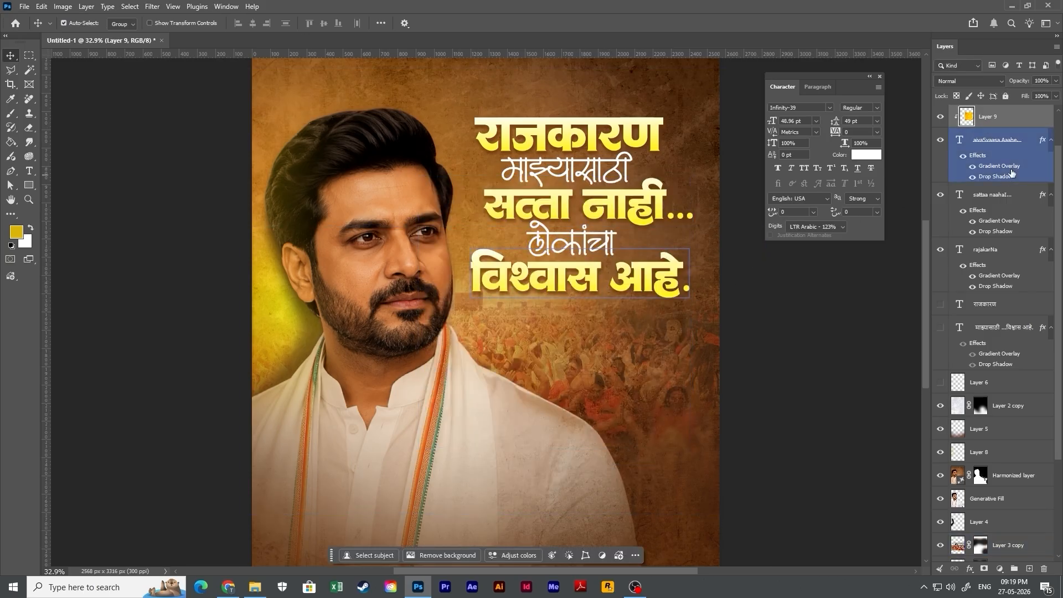
click(973, 168)
scroll(761, 339, down, 2)
click(991, 195)
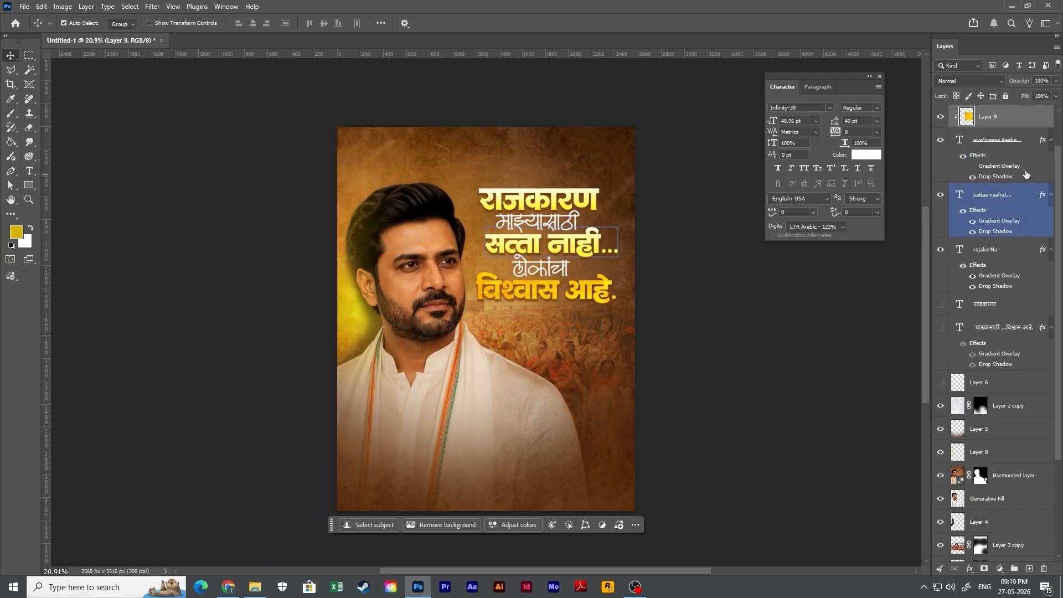
click(997, 140)
click(974, 169)
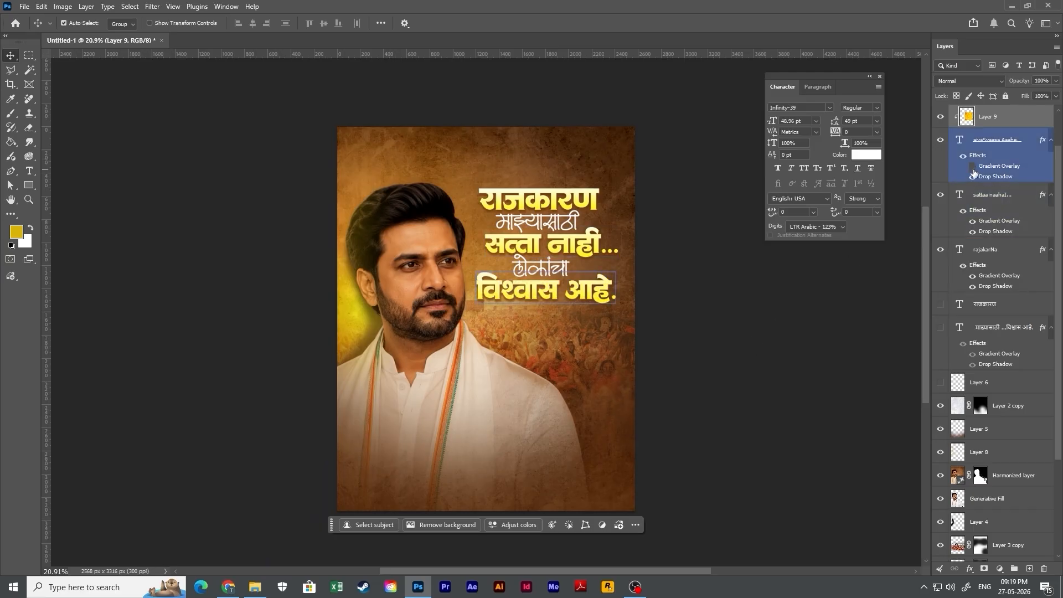
click(974, 170)
scroll(615, 343, up, 1)
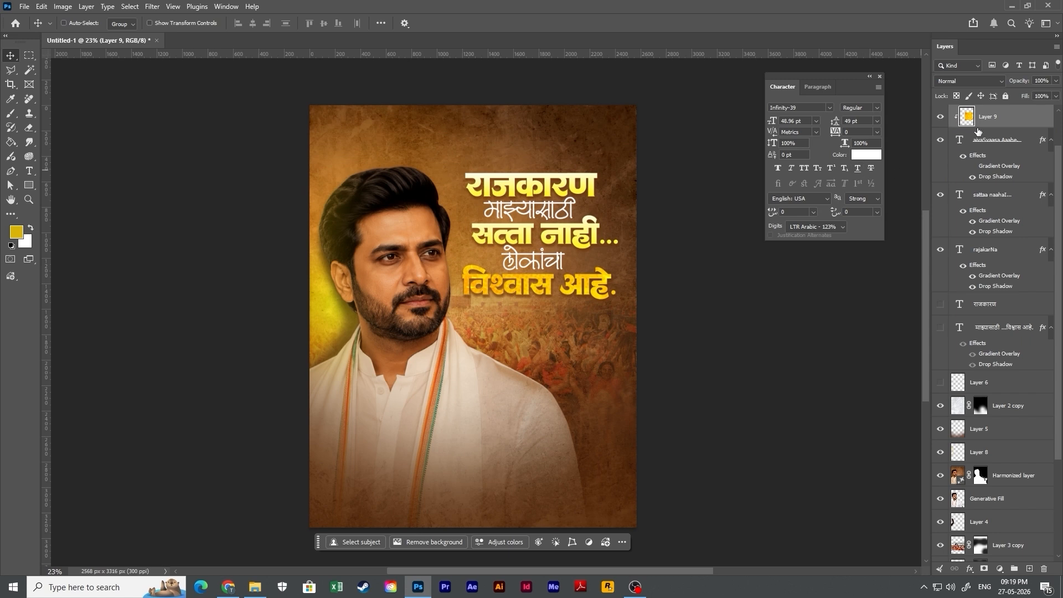
key(ctrl+z)
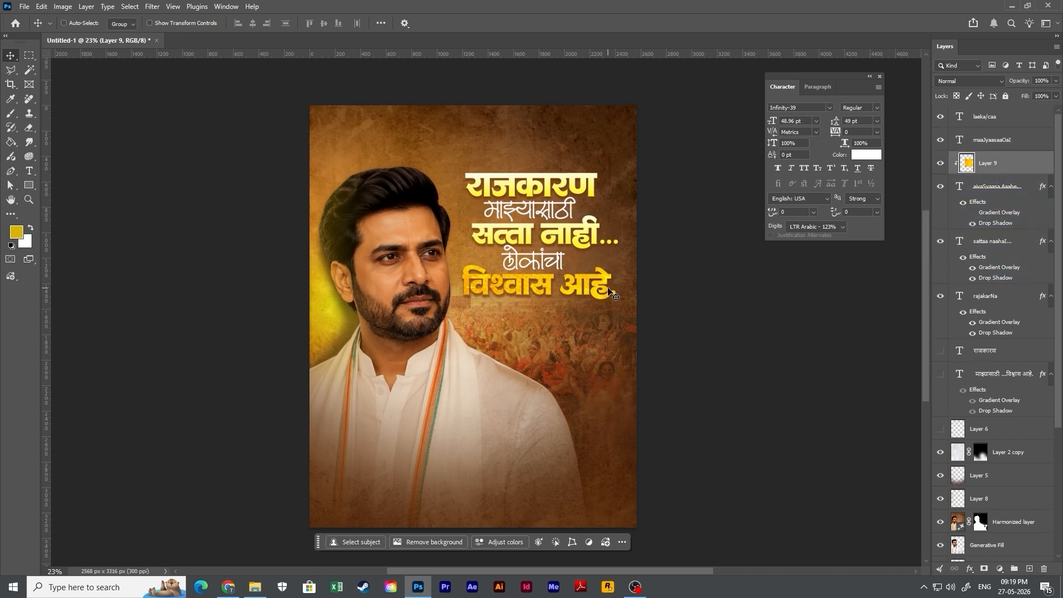
Brighten the clipped texture with Levels, setting the input levels to 19, 1.37 and 225.
key(ctrl+l)
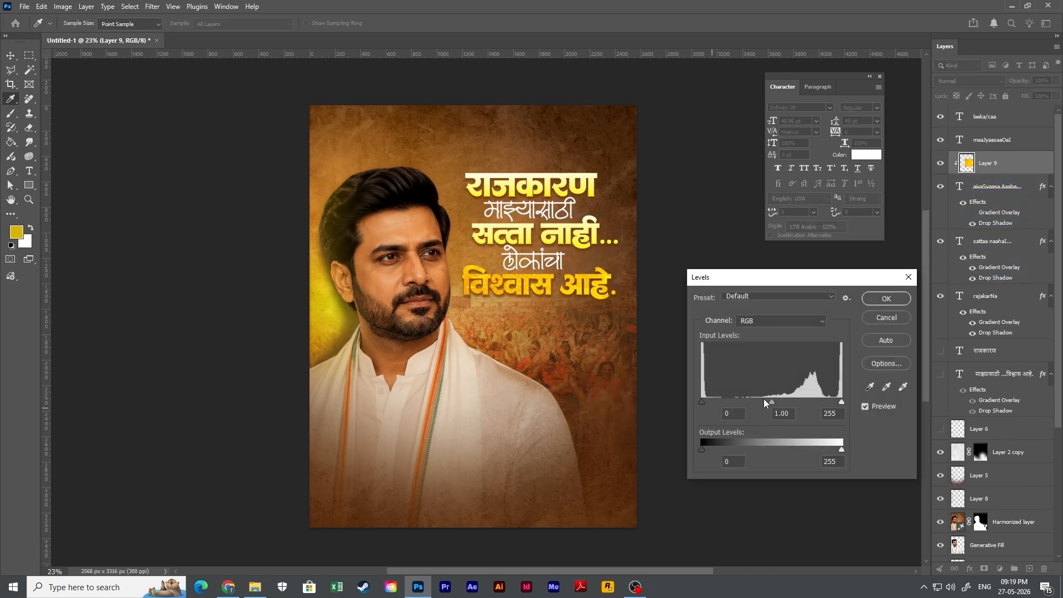
drag(772, 401, 712, 401)
drag(842, 402, 825, 403)
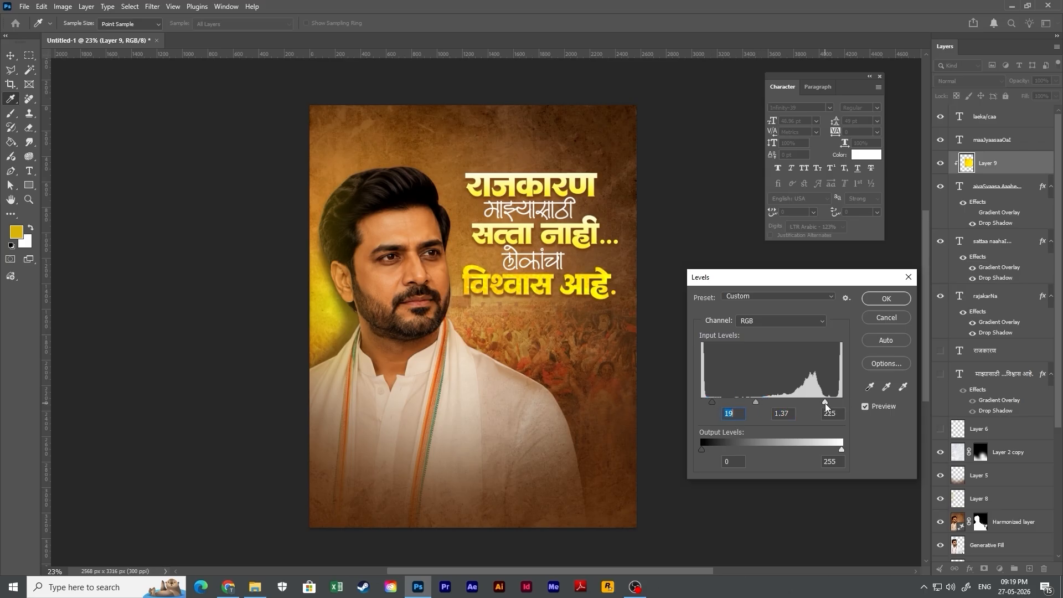
click(886, 298)
key(v)
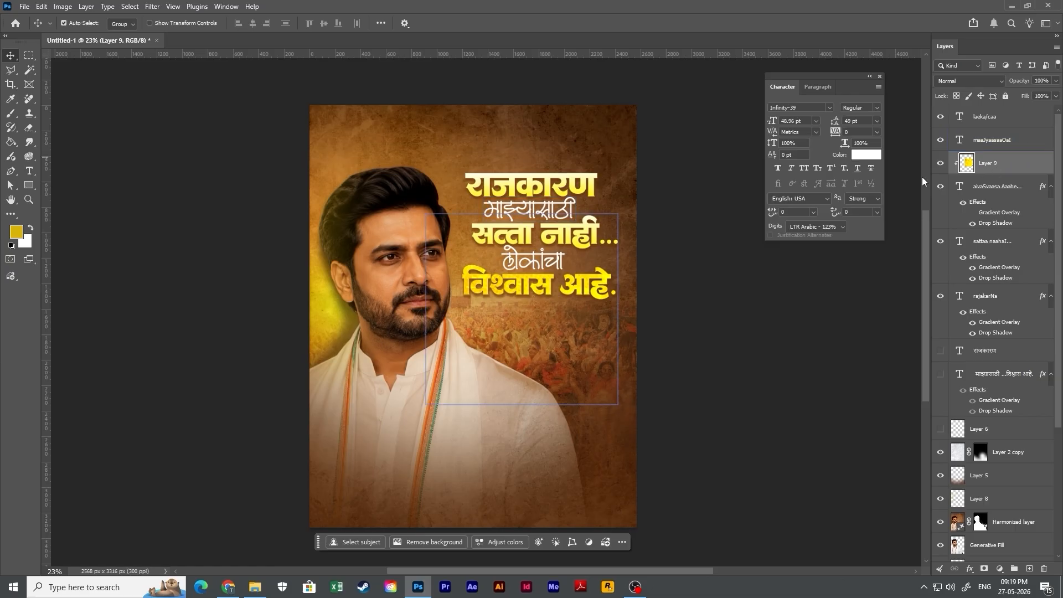
Duplicate the texture above the line "सत्ता नाही...", clip it to that text, and turn off the text's Gradient Overlay.
click(558, 233)
click(987, 172)
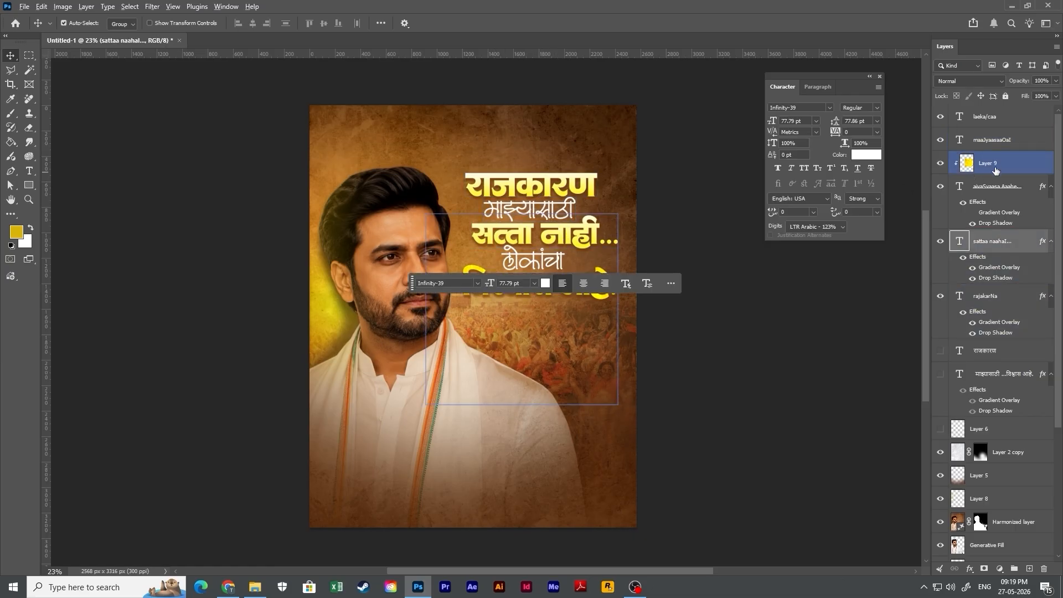
drag(995, 171, 978, 235)
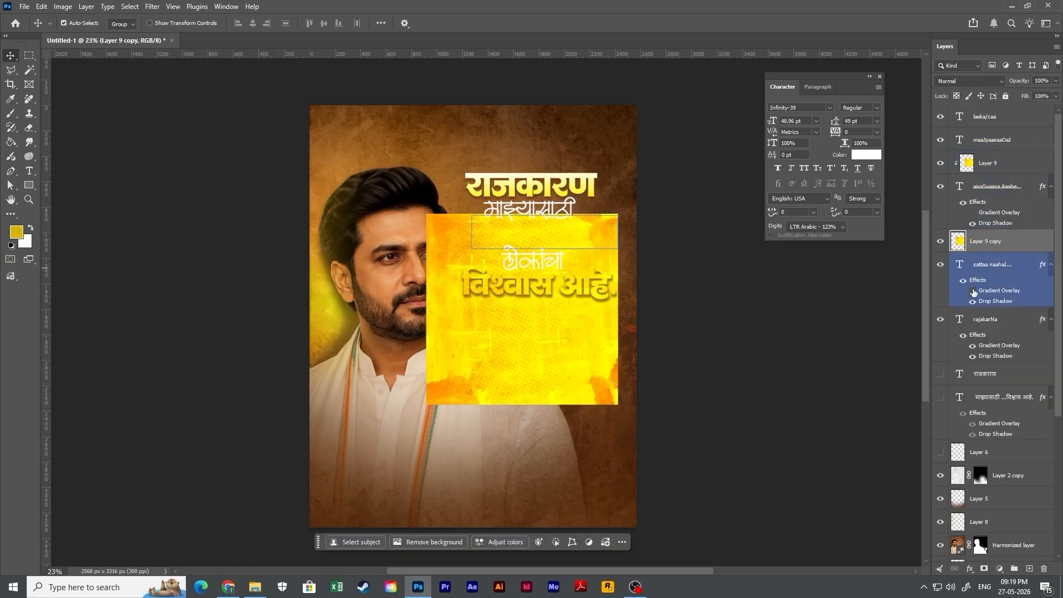
alt+click(1017, 253)
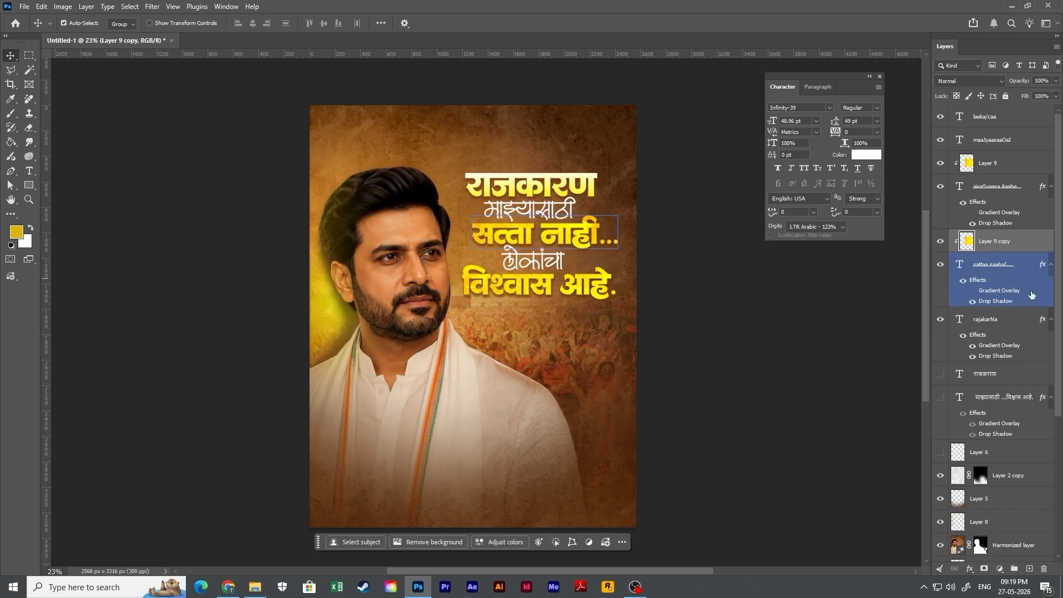
Duplicate the texture above the line "राजकारण", move it up over the word, clip it, and turn off the text's Gradient Overlay.
drag(994, 265, 975, 332)
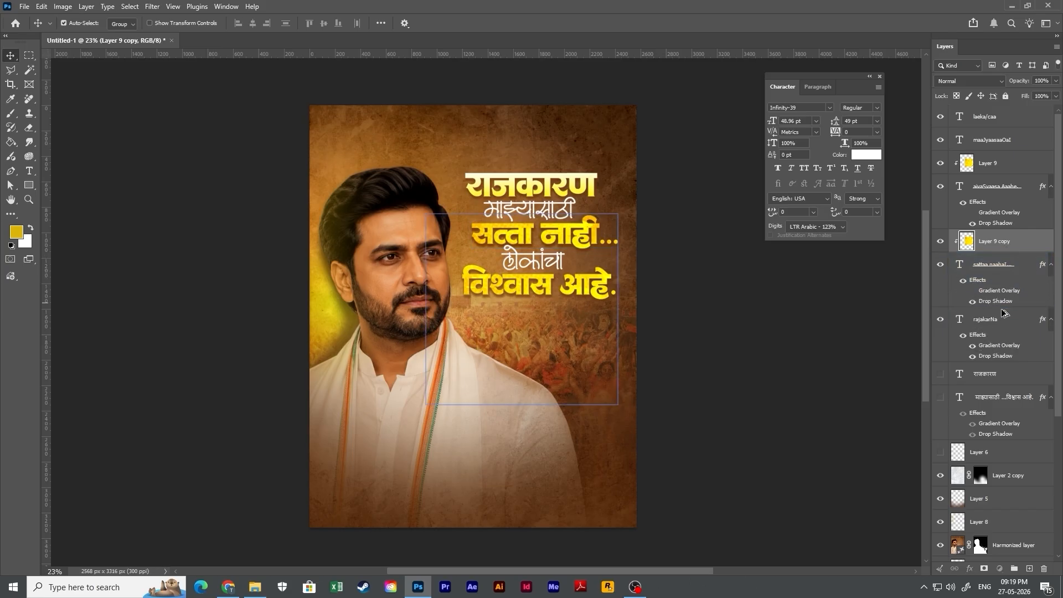
key(ctrl+z)
drag(991, 241, 988, 324)
click(975, 343)
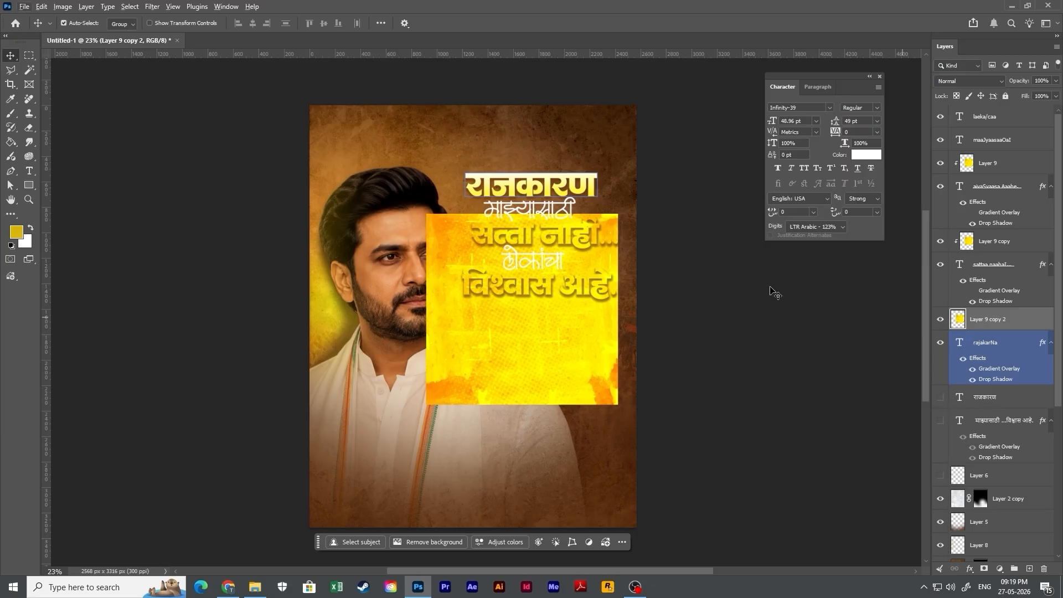
drag(596, 354, 596, 282)
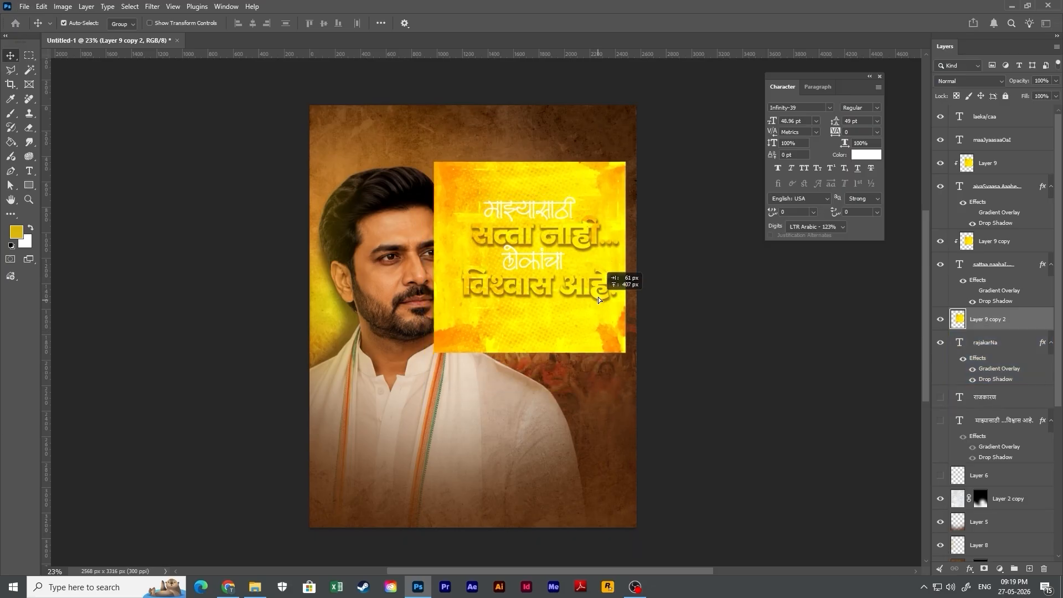
alt+click(983, 329)
click(972, 370)
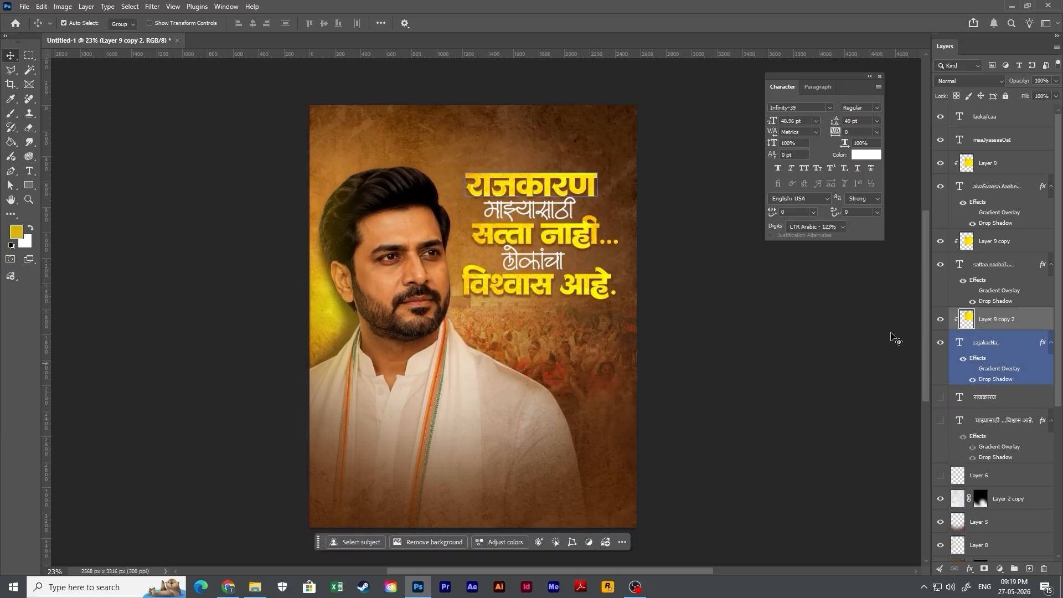
Move the Layer 7 glow above the Harmonized layer, and shift and shrink it so the light sits beside the portrait's left shoulder.
key(ctrl+minus)
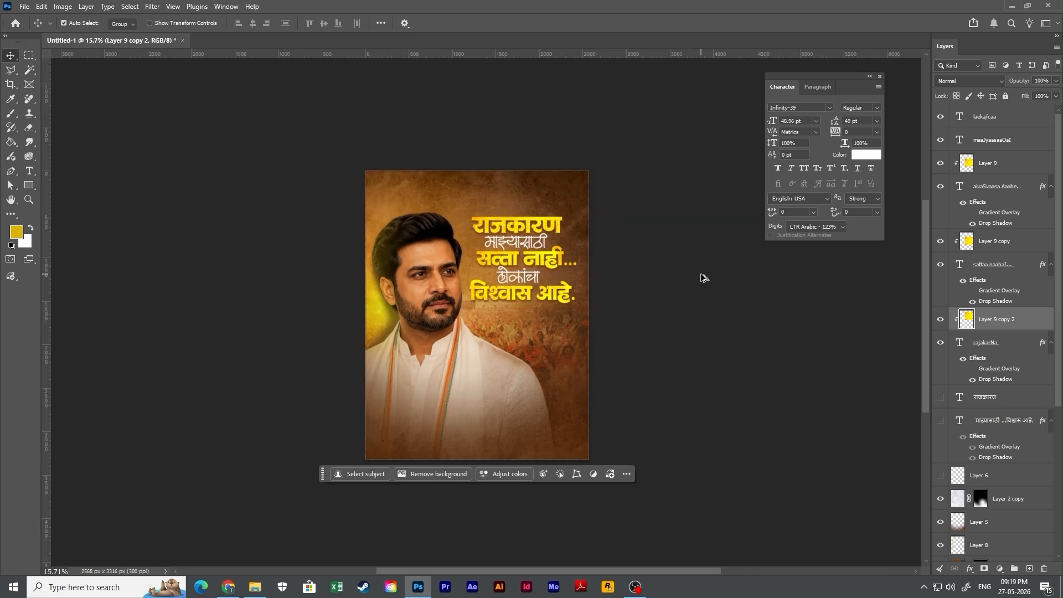
scroll(992, 388, down, 5)
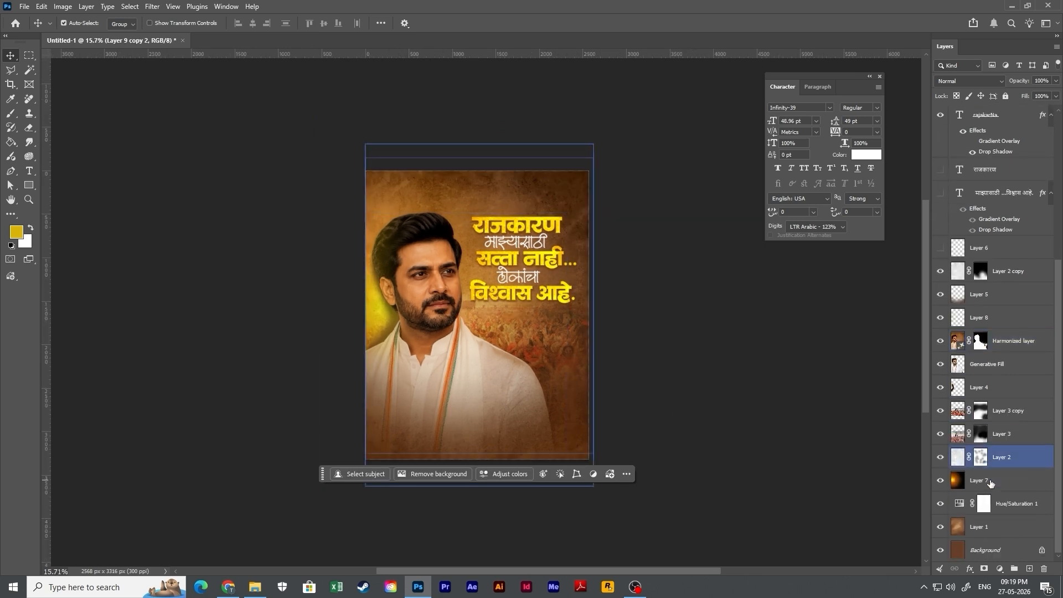
click(1004, 482)
drag(1004, 482, 996, 323)
key(ctrl+t)
drag(447, 315, 392, 327)
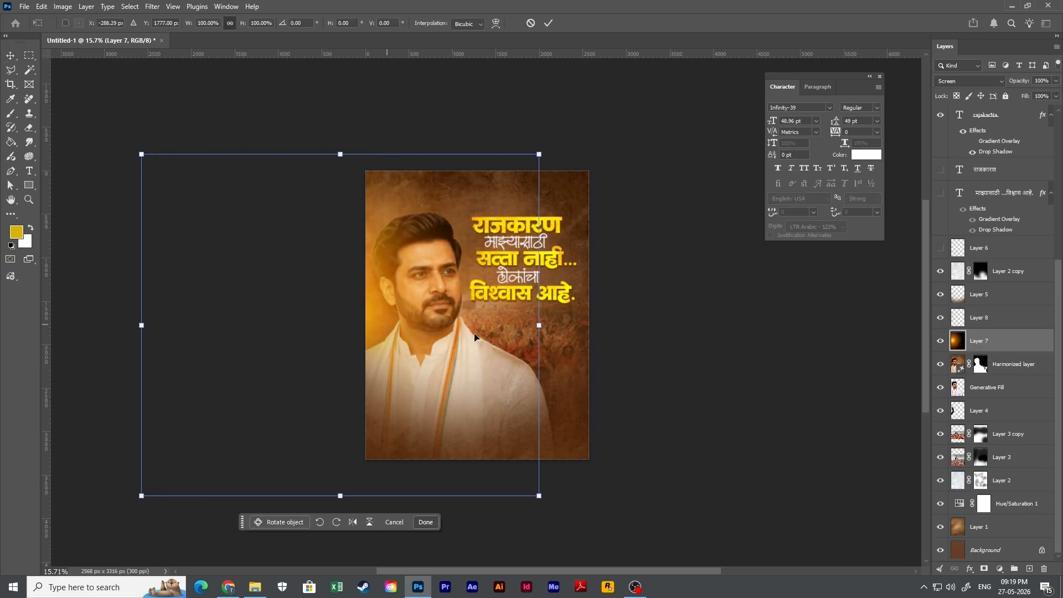
drag(539, 325, 447, 325)
key(Return)
scroll(495, 427, up, 1)
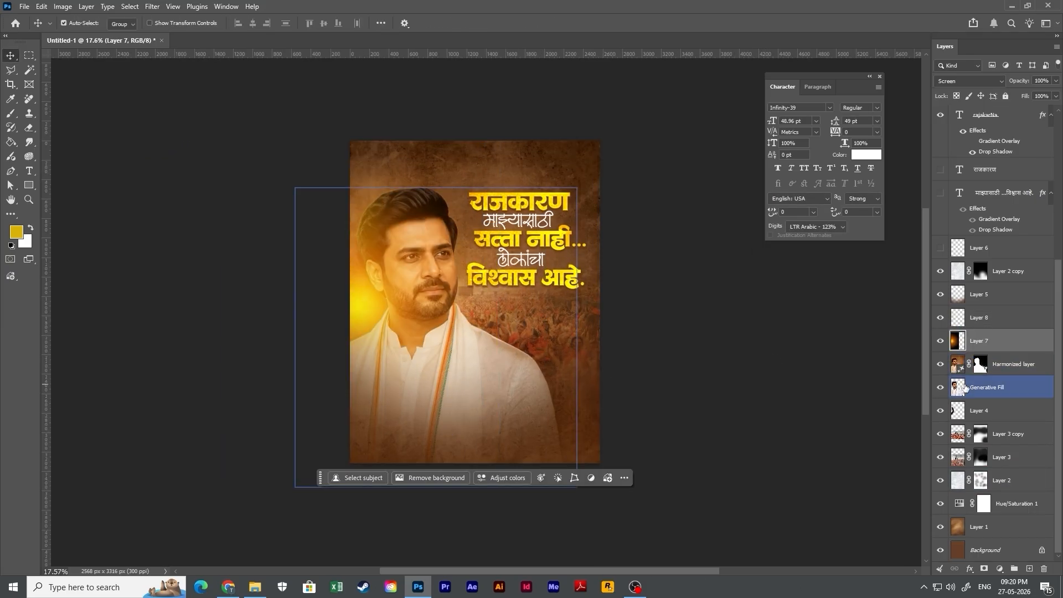
Add a layer mask to the Layer 7 glow and load the Harmonized layer's mask as a selection.
ctrl+click(981, 365)
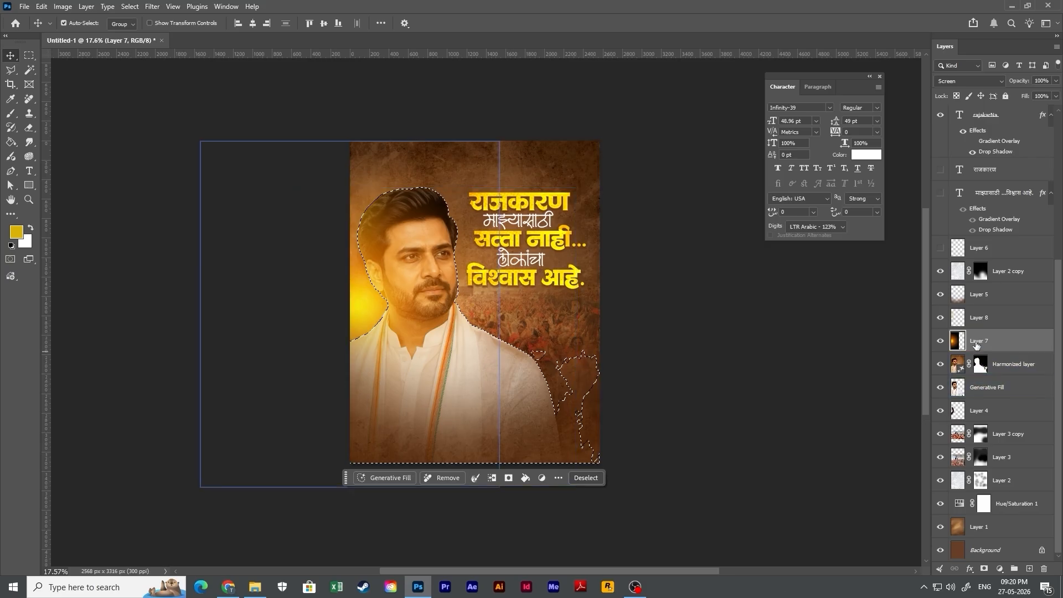
key(ctrl+d)
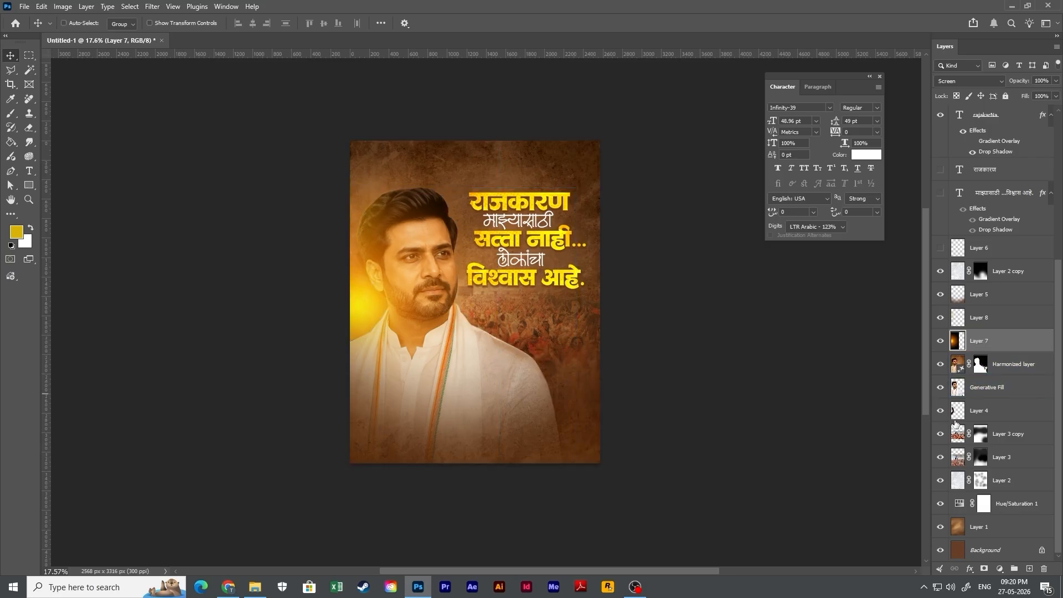
click(983, 568)
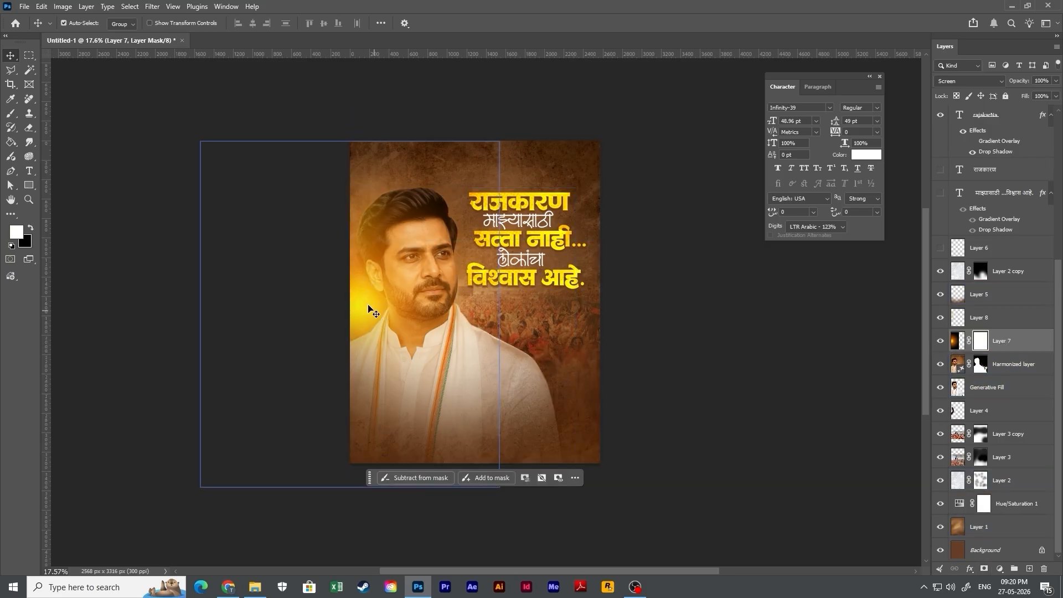
drag(981, 370, 984, 374)
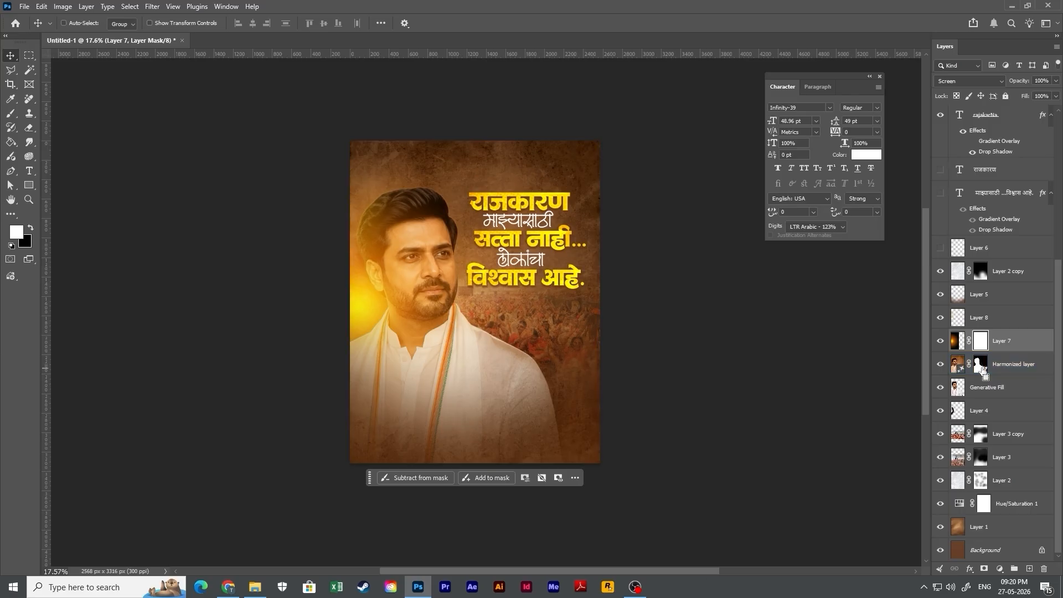
ctrl+click(982, 370)
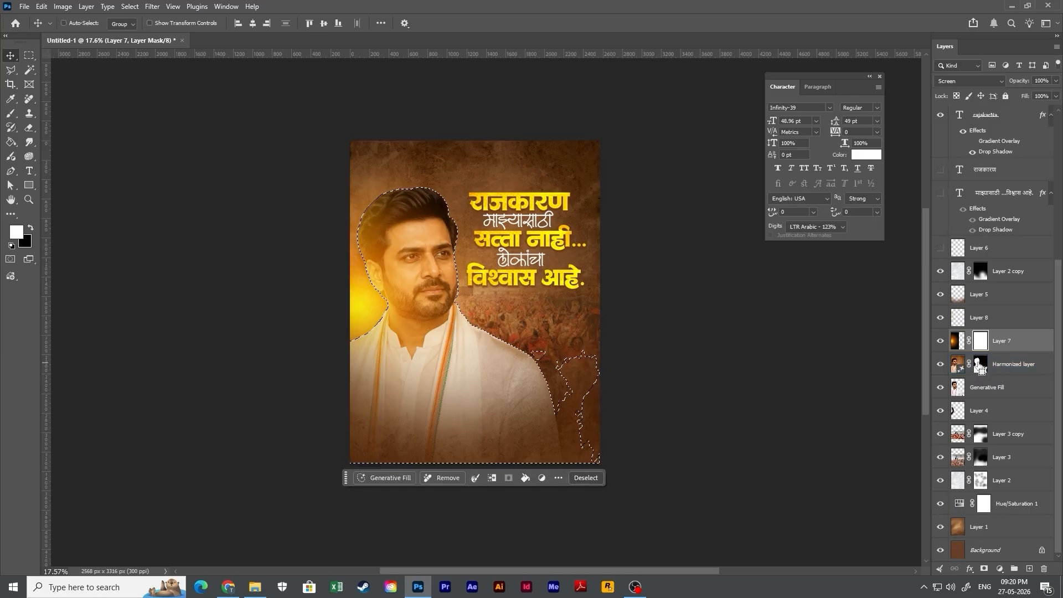
Paint black at 40% brush opacity on the Layer 7 mask over the face and clothing inside the selection, then deselect and compare the glow.
key(b)
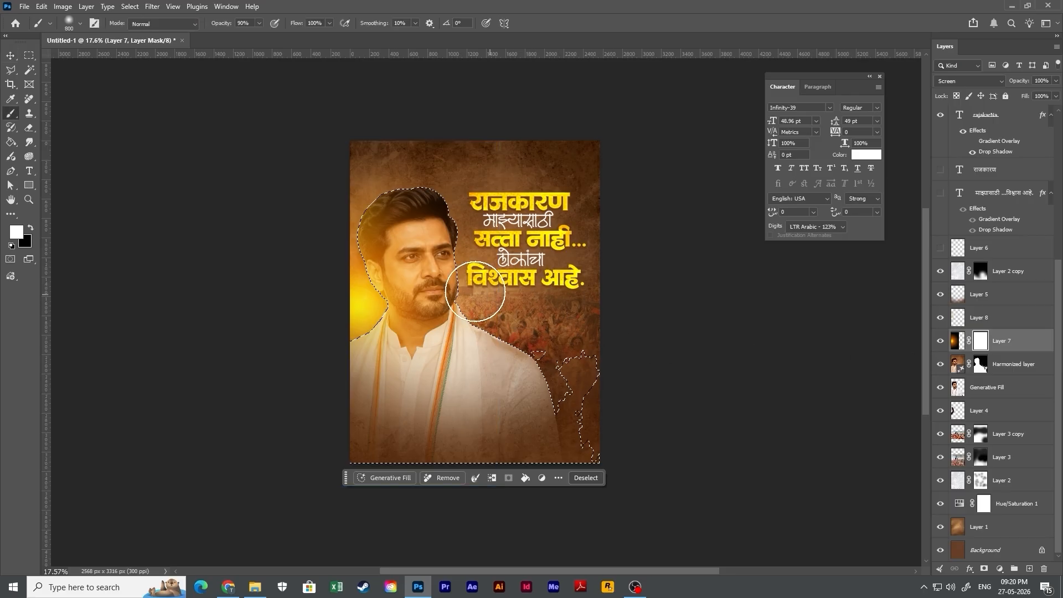
click(259, 23)
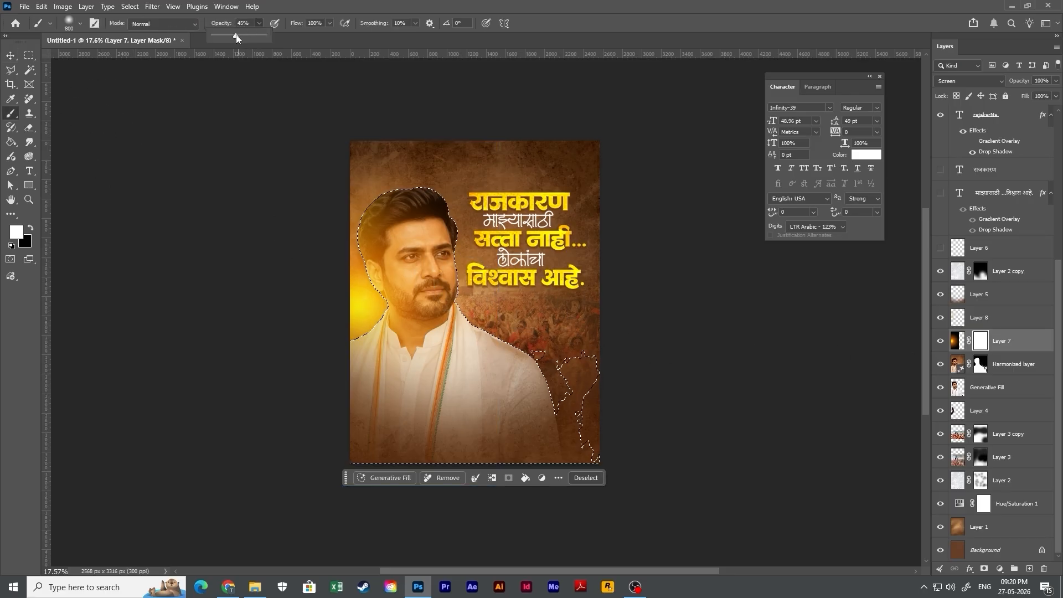
drag(237, 39, 238, 39)
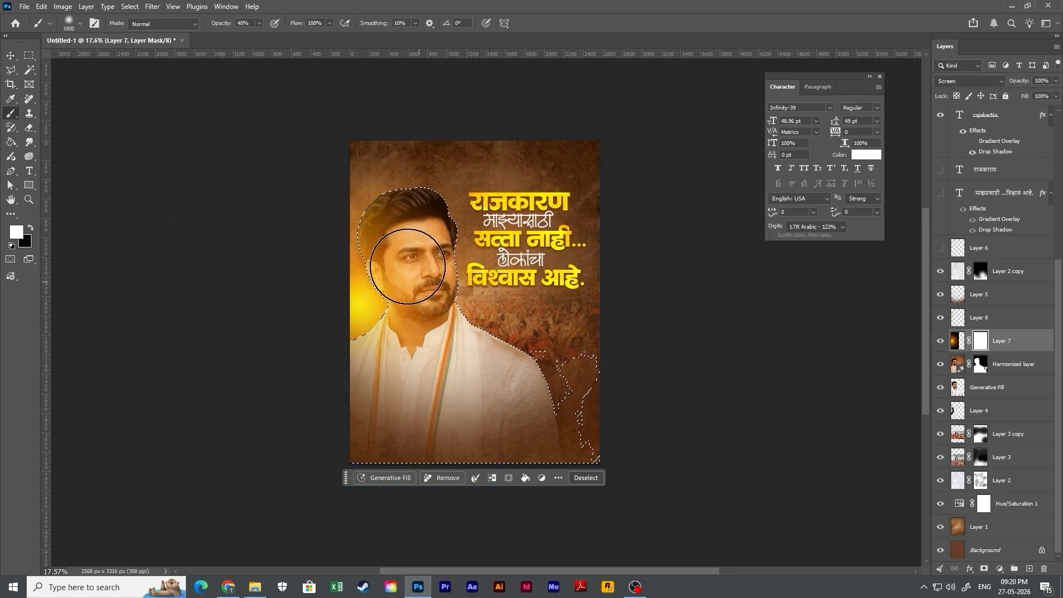
key(bracketright)
key(x)
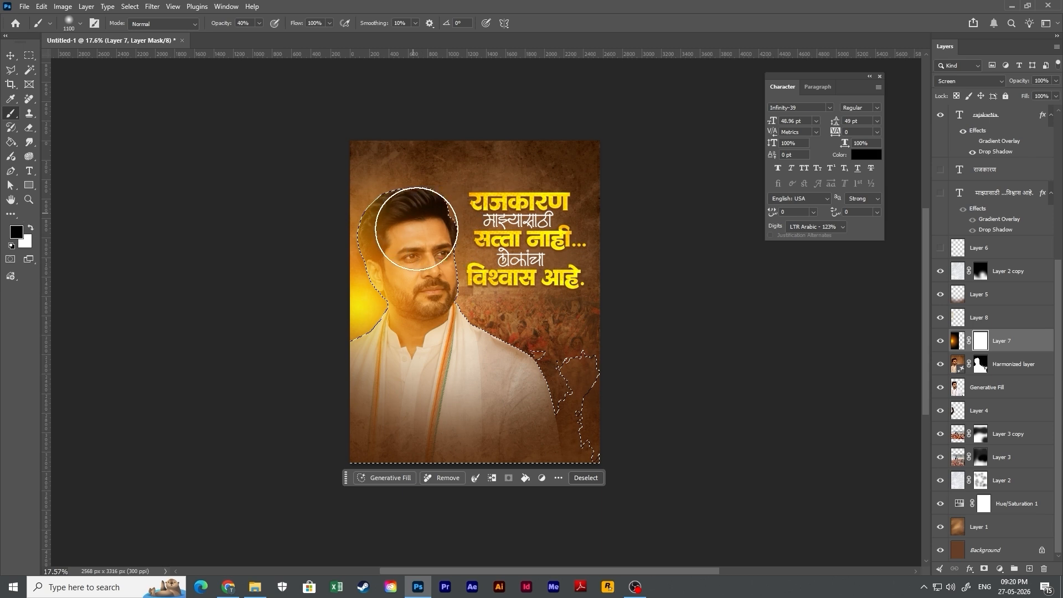
mouse_move(416, 229)
mouse_down()
mouse_move(429, 271)
mouse_move(450, 261)
mouse_move(440, 284)
mouse_move(455, 393)
mouse_up()
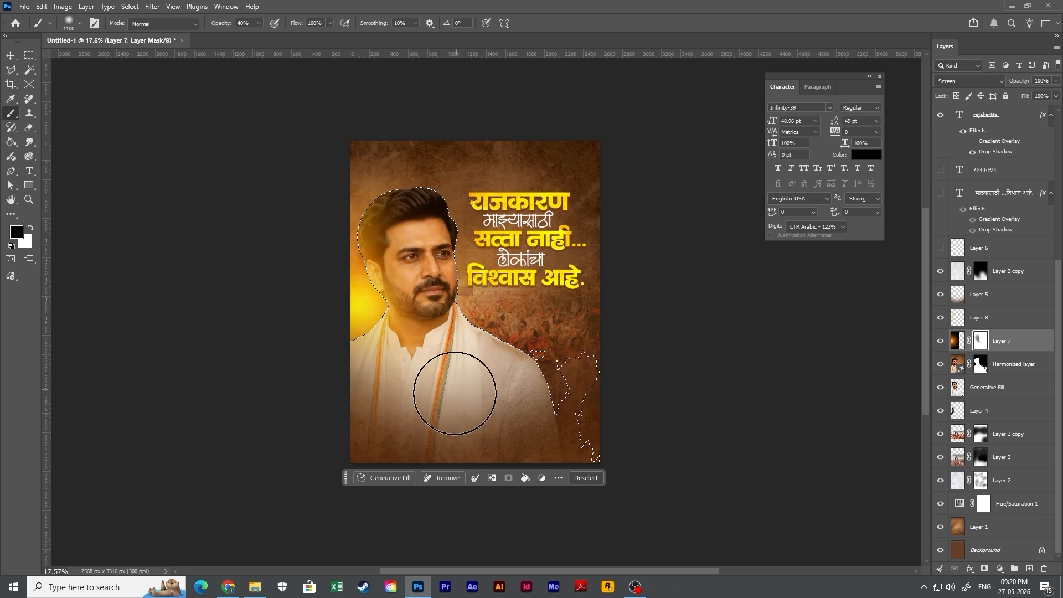
mouse_move(463, 344)
mouse_down()
mouse_move(418, 269)
mouse_move(398, 185)
mouse_up()
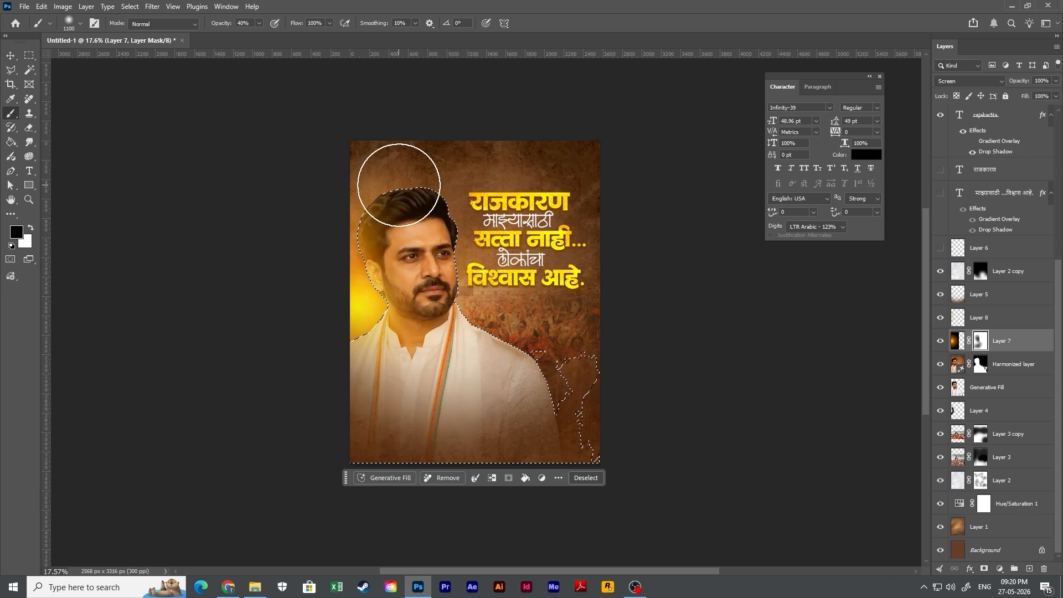
key(ctrl+d)
key(v)
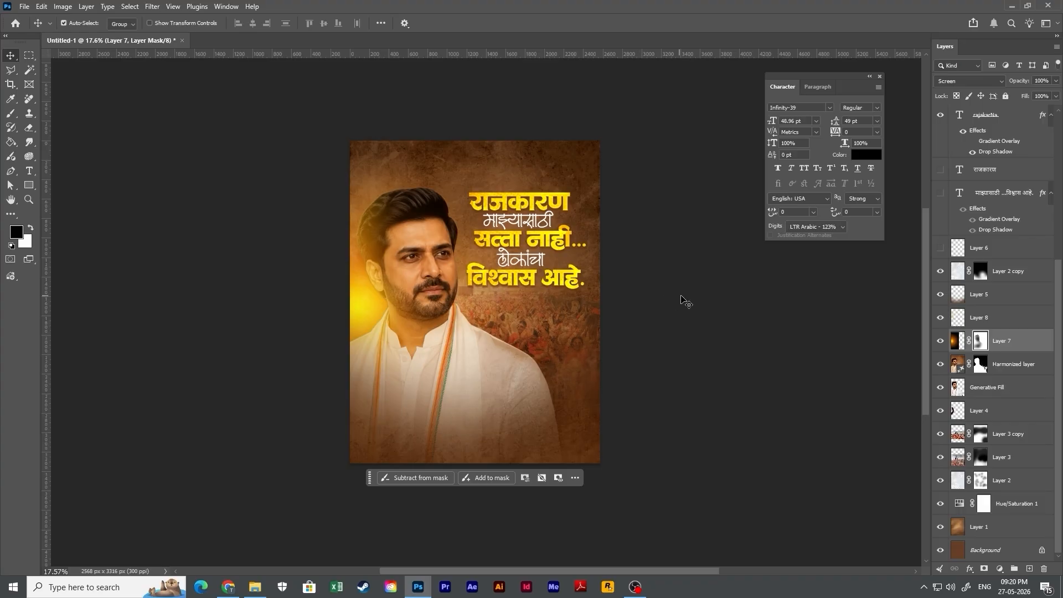
click(941, 341)
click(941, 340)
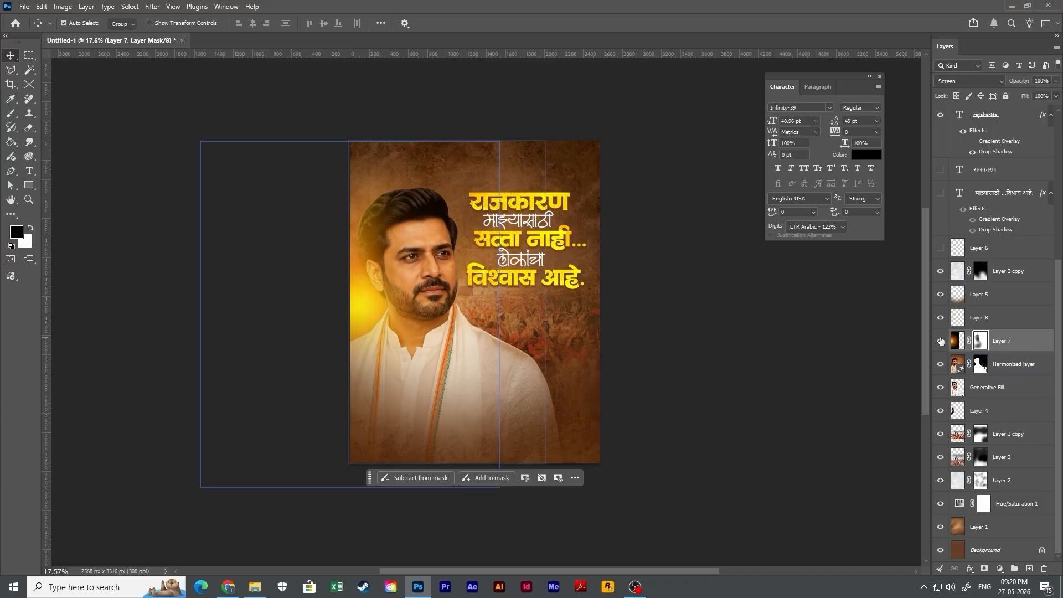
Reduce the opacity of the Layer 7 glow beside the portrait and deselect the layer.
scroll(679, 382, down, 2)
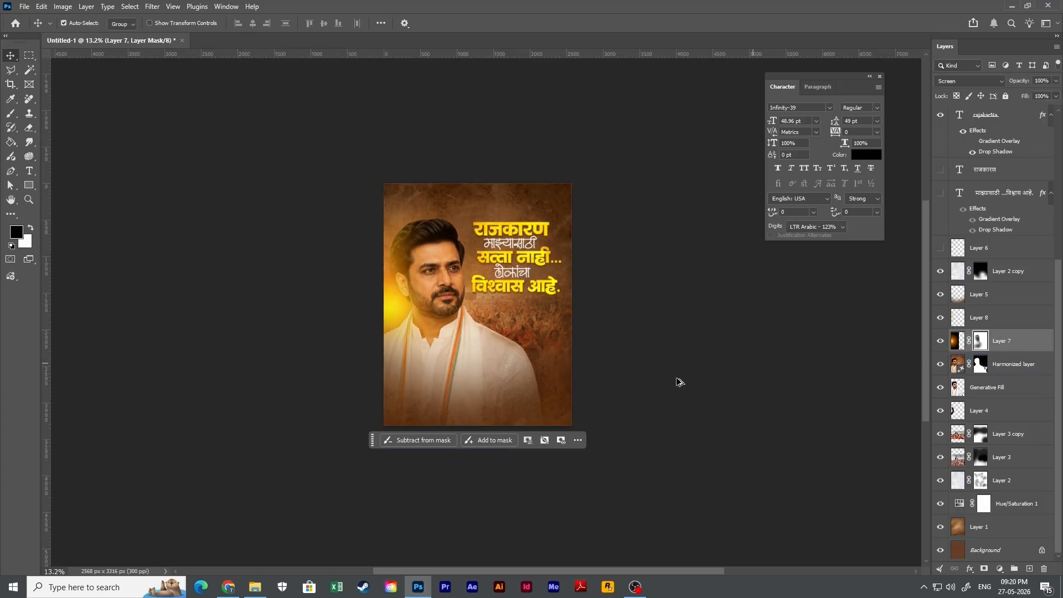
scroll(651, 275, up, 3)
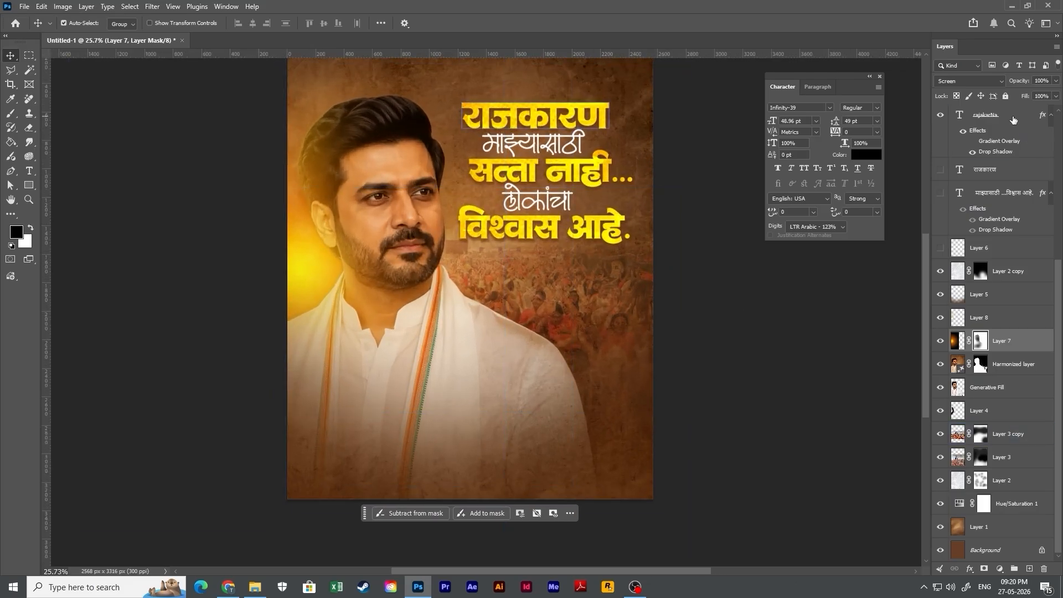
drag(1019, 81, 1001, 83)
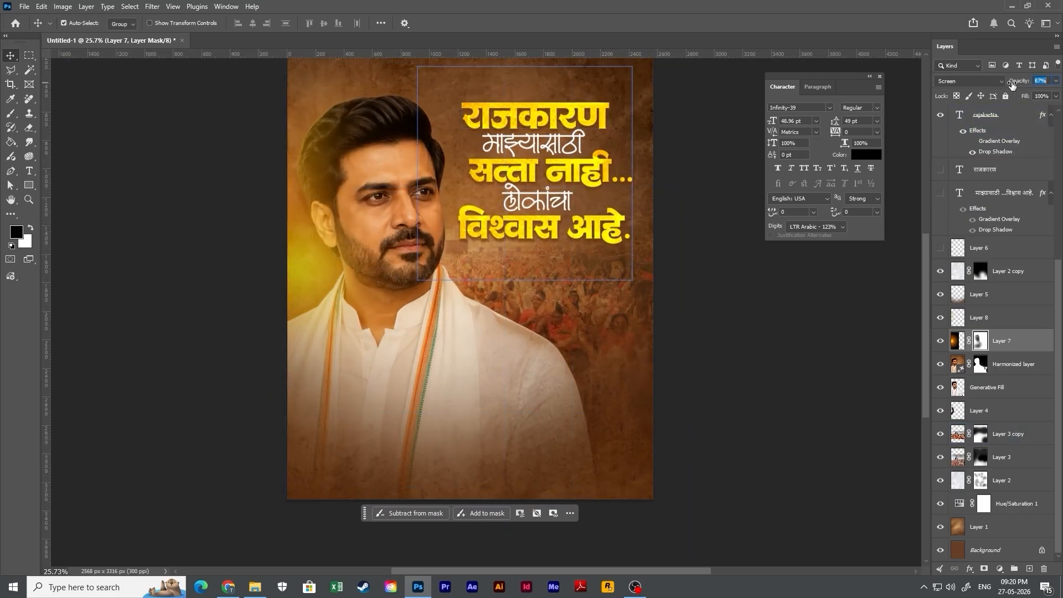
click(908, 257)
scroll(843, 315, down, 2)
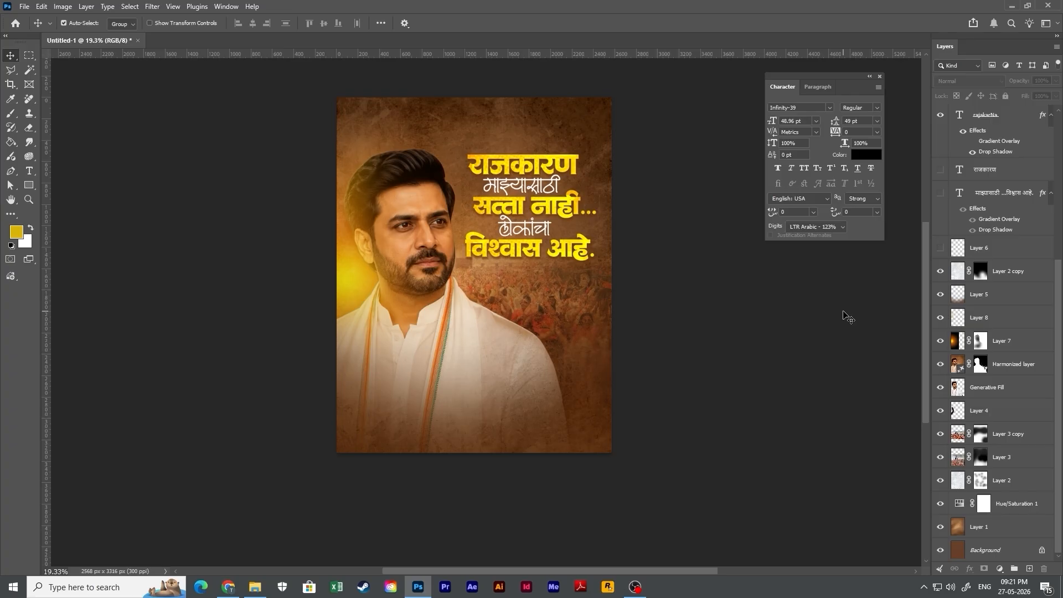
scroll(767, 284, up, 2)
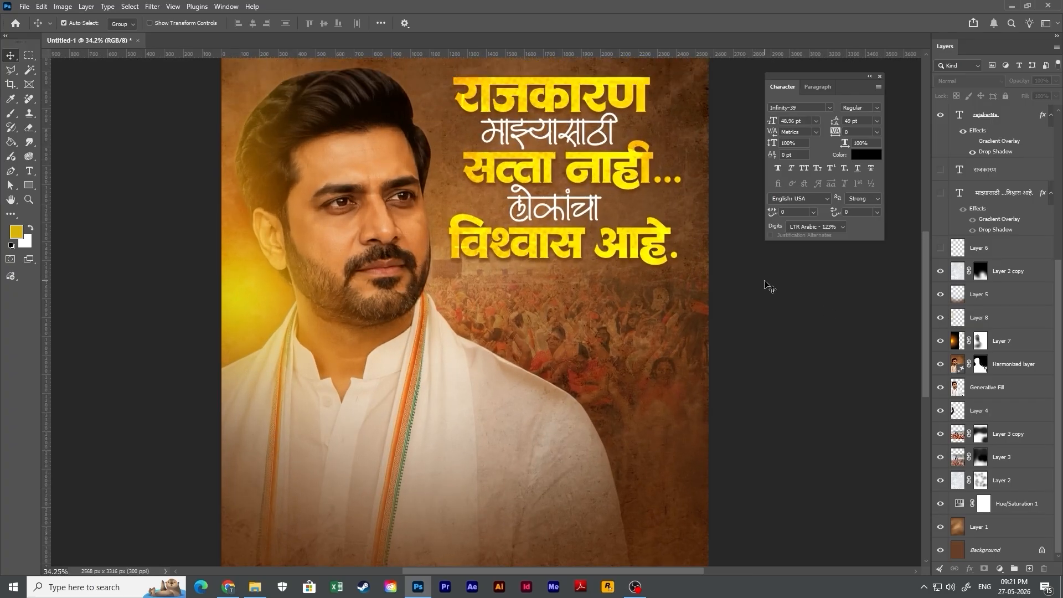
Add a new empty layer above the slogan text and prepare a small Hard Round brush with white as the foreground colour.
key(p)
scroll(641, 282, up, 2)
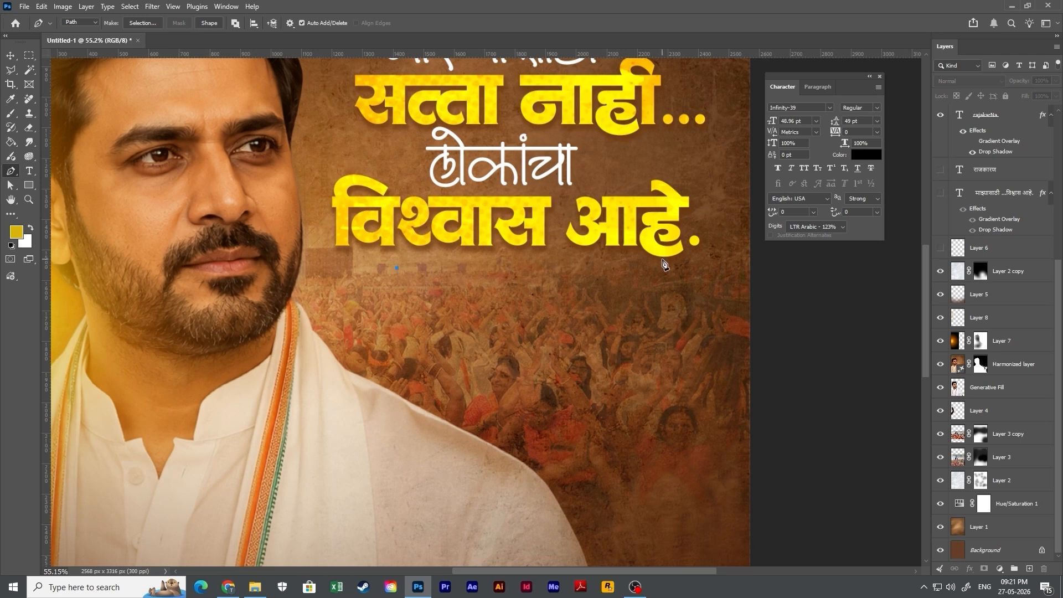
key(ctrl+shift+alt+n)
key(b)
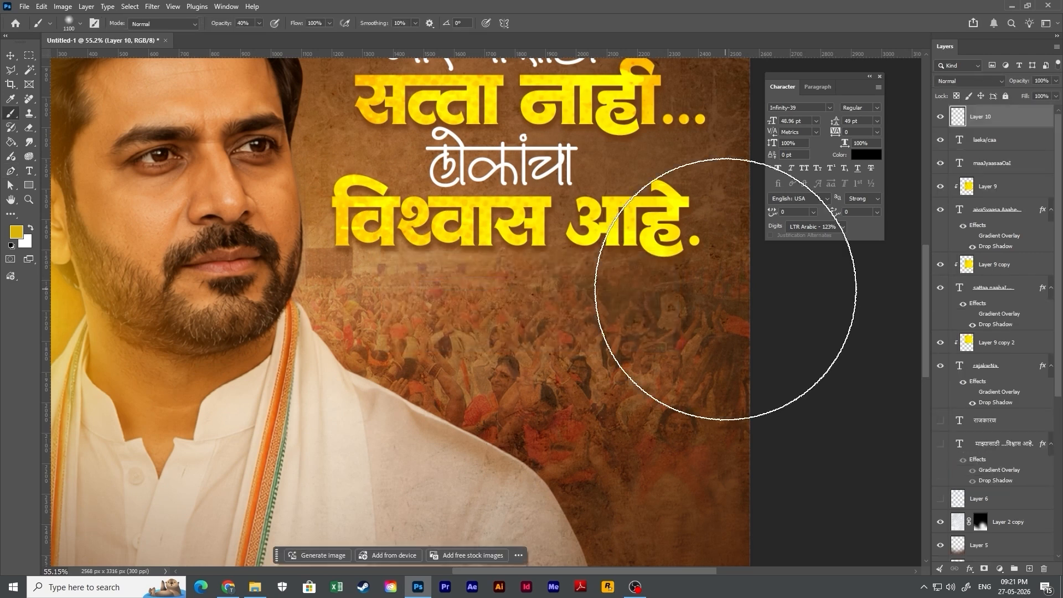
click(79, 24)
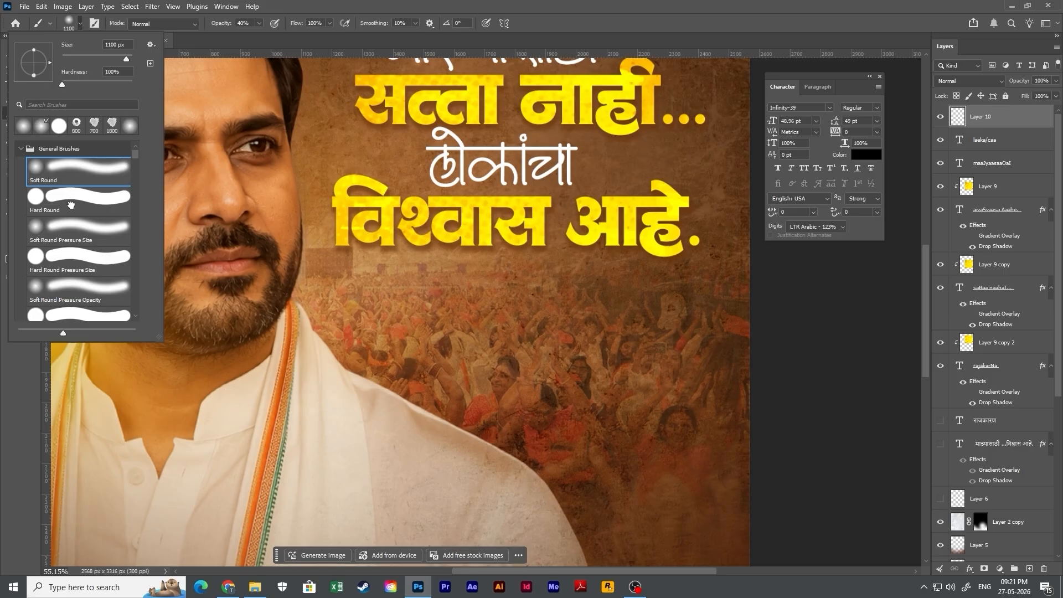
click(423, 273)
key(bracketleft)
key(bracketleft)
key(bracketleft)
key(bracketleft)
key(bracketleft)
key(bracketleft)
key(bracketleft)
key(bracketleft)
key(bracketleft)
key(bracketleft)
key(bracketleft)
key(bracketleft)
key(bracketleft)
key(bracketleft)
key(bracketleft)
key(bracketleft)
key(bracketleft)
key(bracketleft)
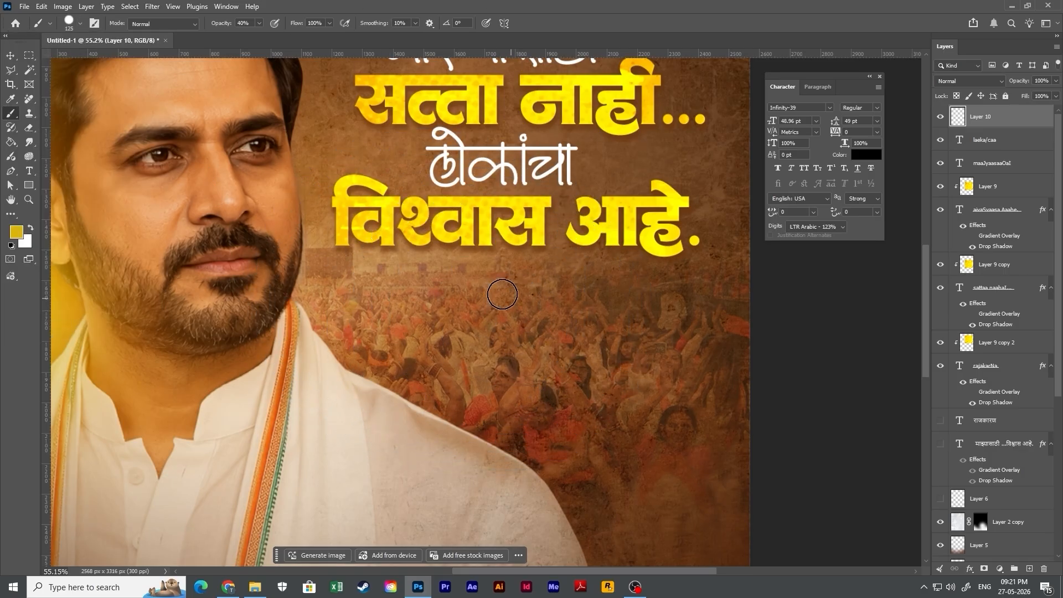
key(x)
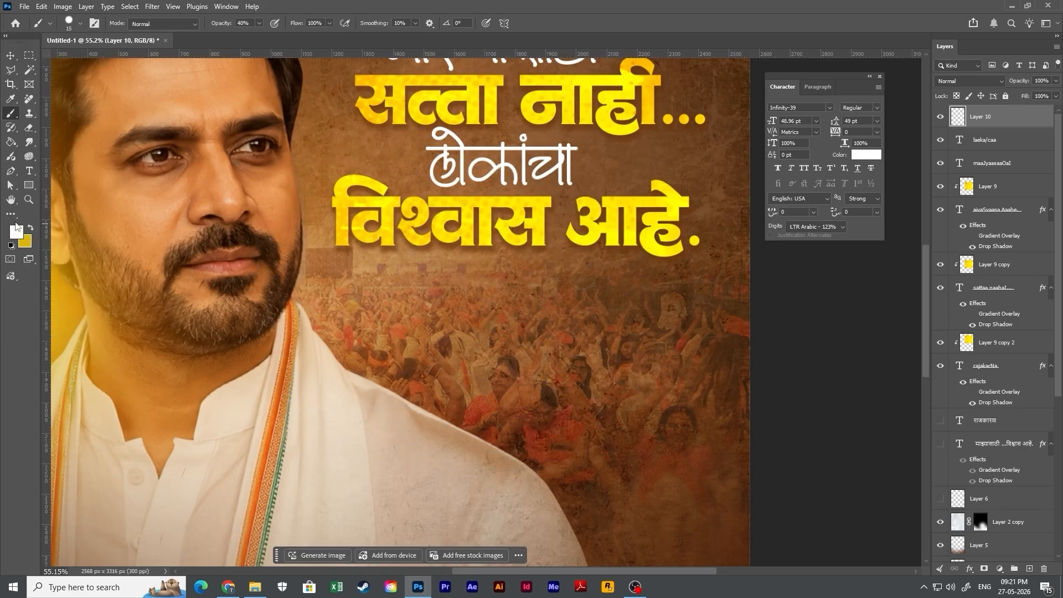
Set the brush opacity to 100% and paint a straight white underline beneath the line "विश्वास आहे.".
drag(375, 266, 626, 265)
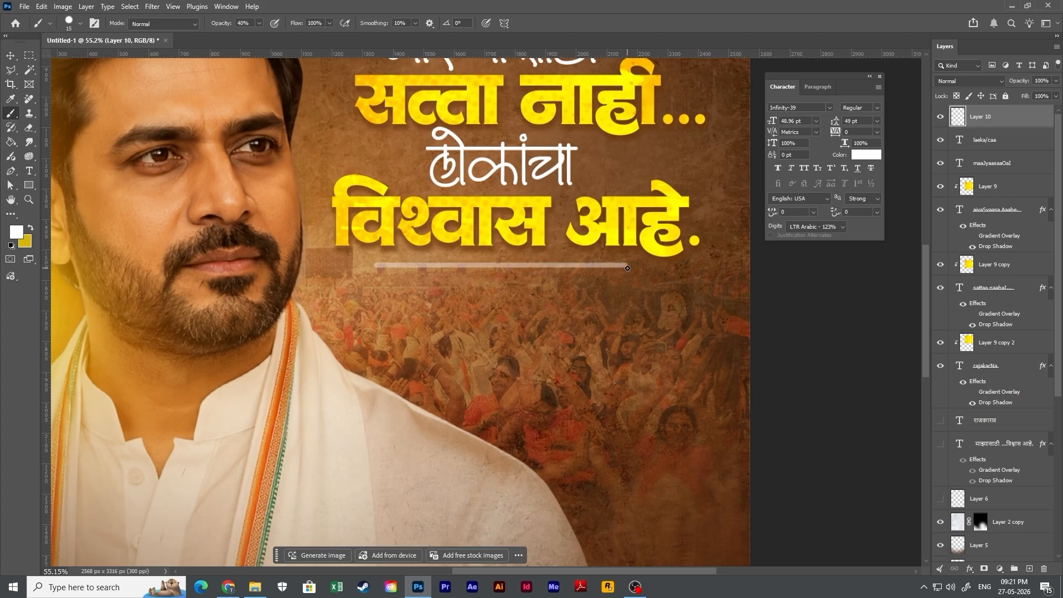
key(ctrl+z)
click(259, 23)
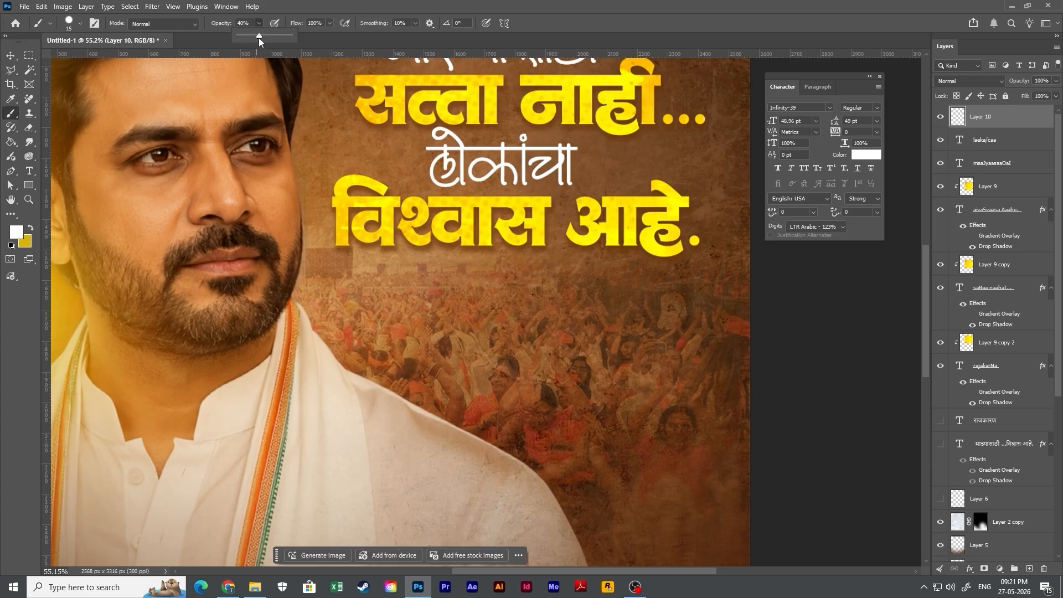
drag(258, 35, 362, 40)
drag(370, 262, 628, 262)
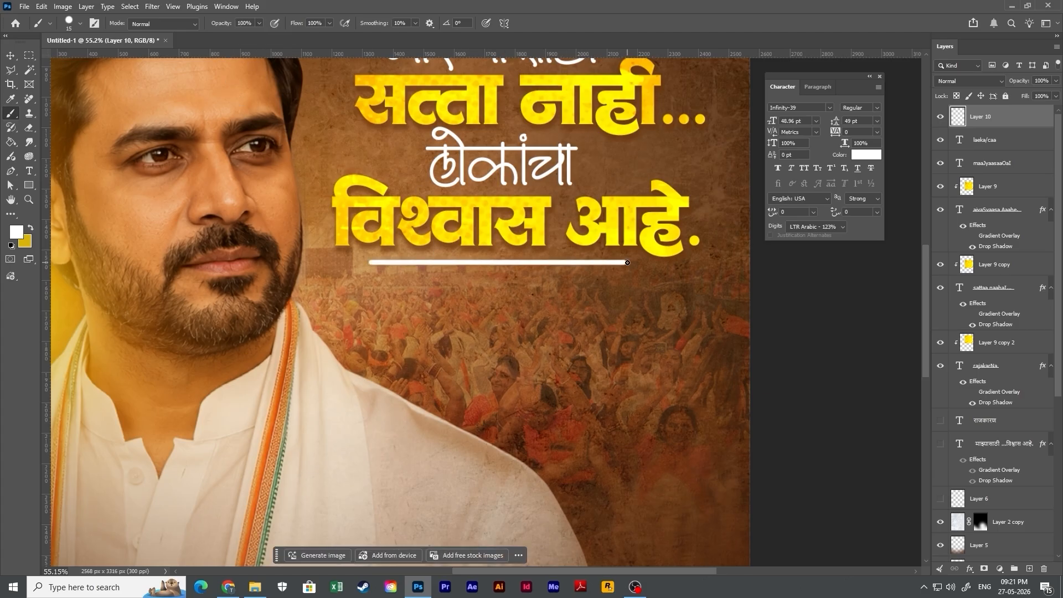
Draw a small right-angled triangle below the underline with the Pen tool, convert it to a selection, and fill it white on a new layer.
key(p)
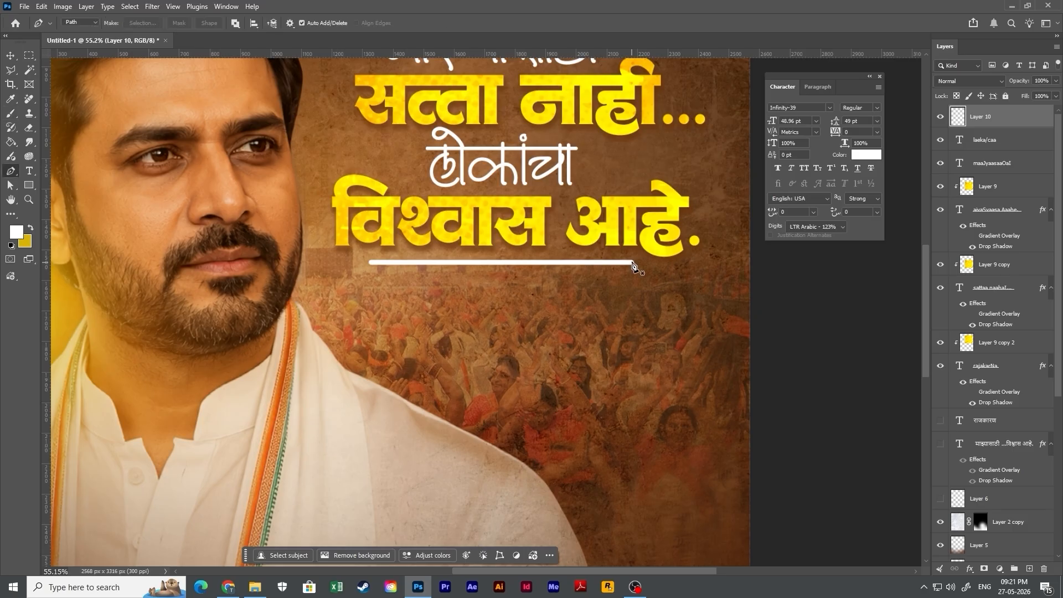
click(566, 297)
click(625, 297)
click(625, 324)
click(566, 298)
key(ctrl+Return)
key(ctrl+shift+n)
key(Return)
key(alt+BackSpace)
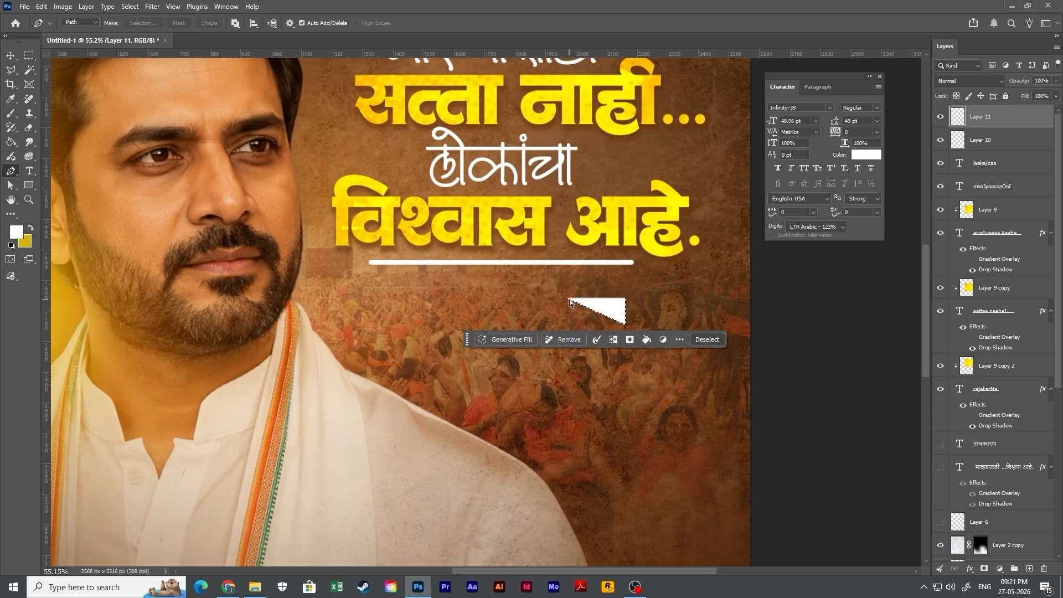
Deselect the triangle's outline and move the triangle up so it joins the right end of the white underline.
key(ctrl+d)
key(v)
drag(619, 311, 628, 277)
scroll(687, 308, down, 5)
key(ctrl+t)
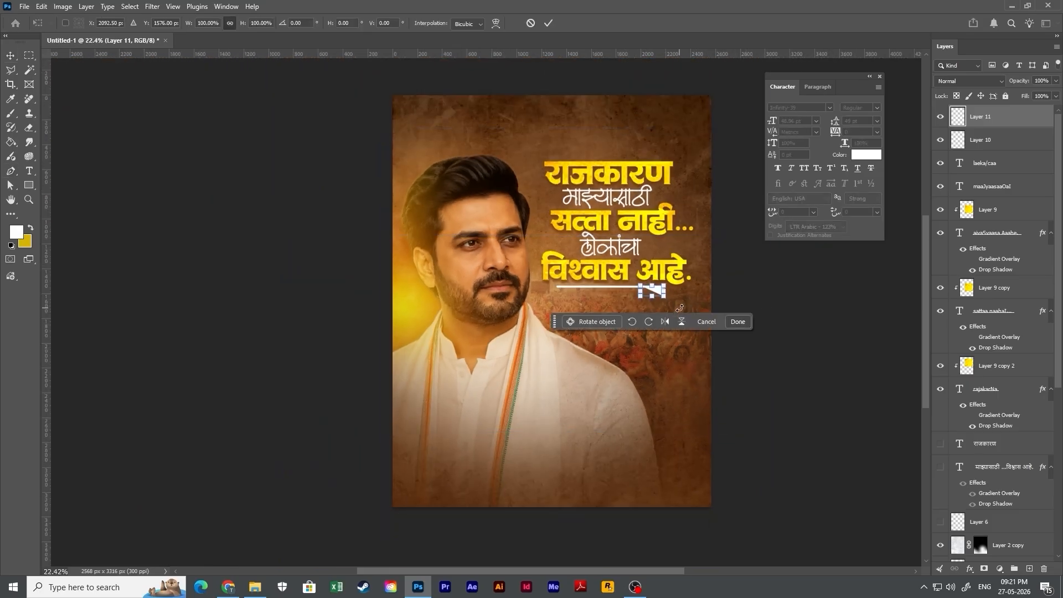
key(Return)
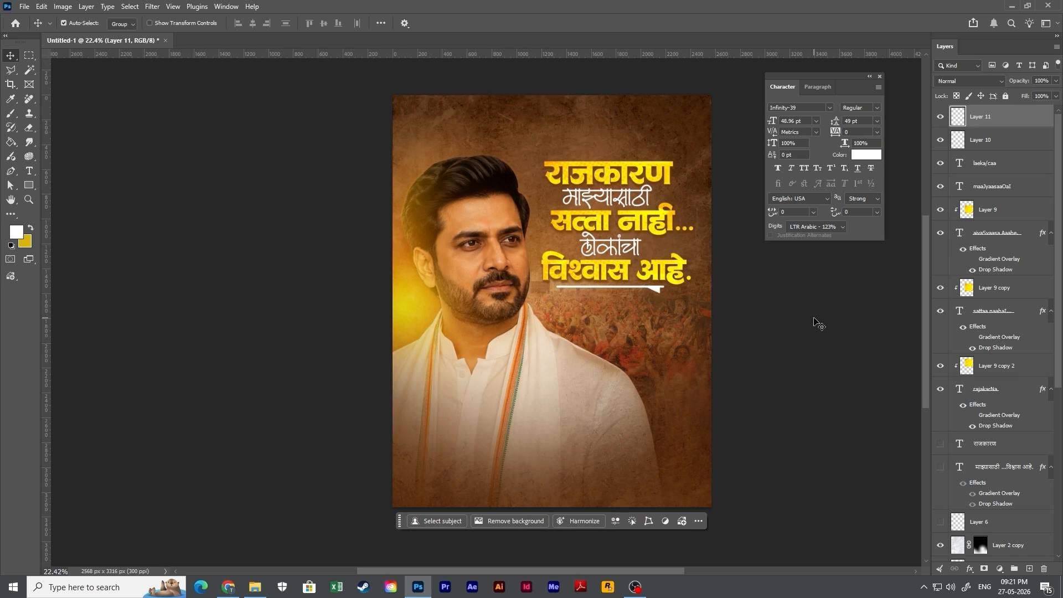
click(818, 324)
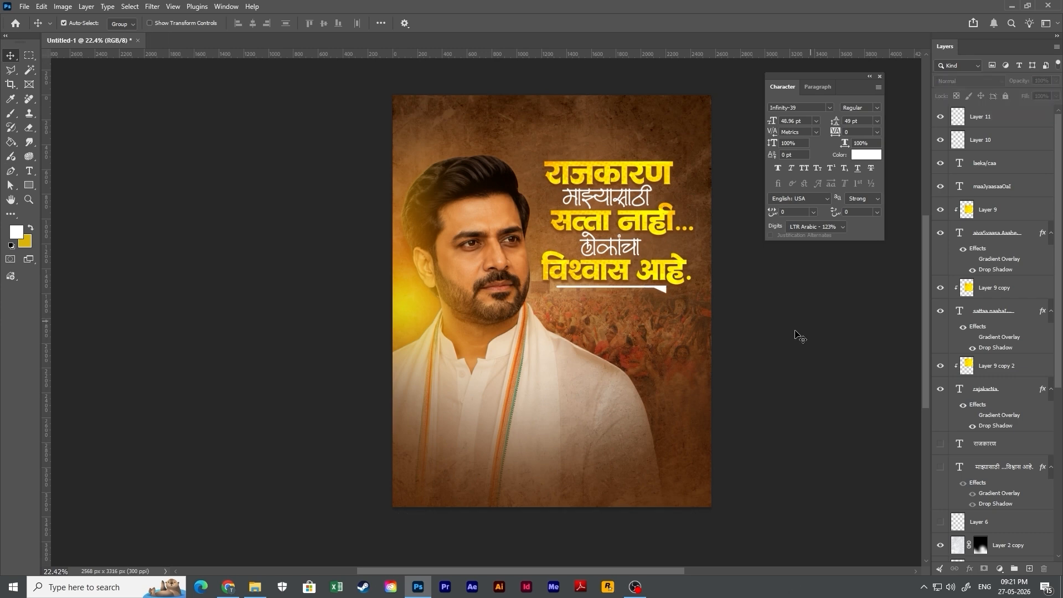
Merge the triangle and underline layers into one and set the merged layer's blend mode to Overlay.
drag(796, 334, 618, 315)
click(549, 277)
shift+click(1008, 148)
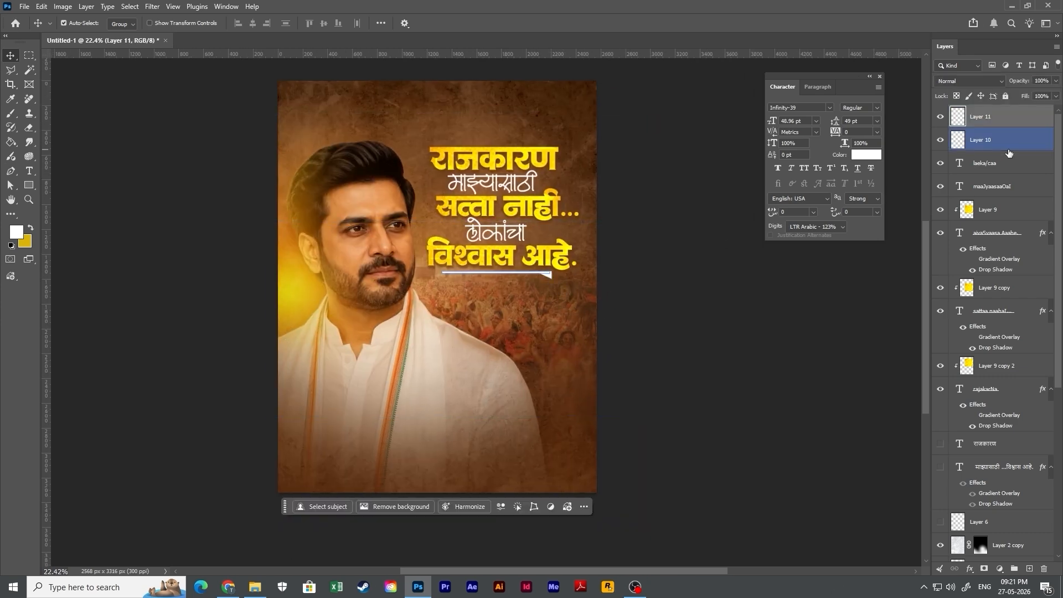
key(ctrl+e)
click(970, 81)
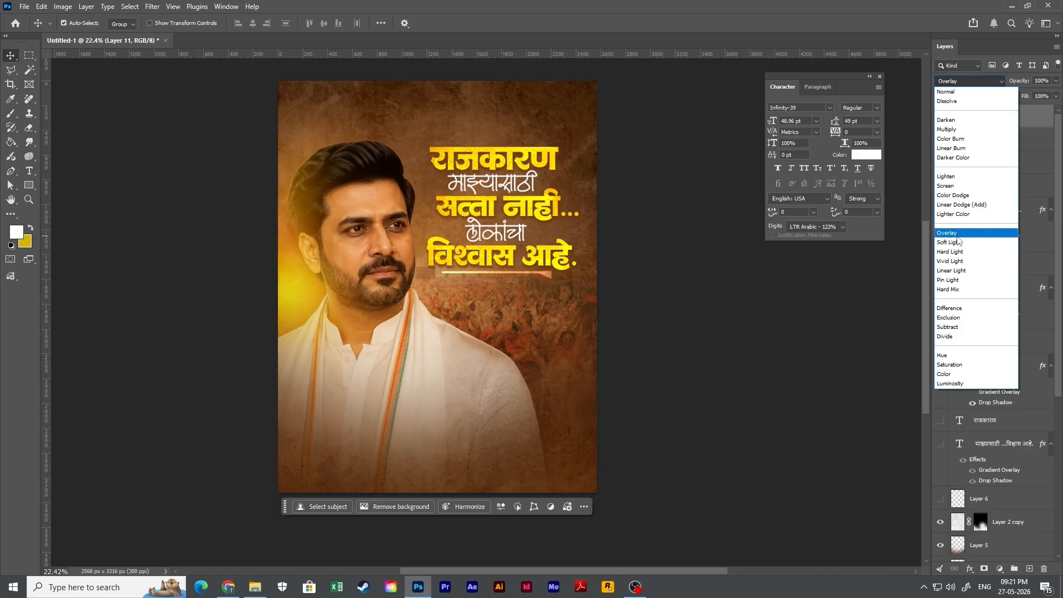
click(957, 236)
click(807, 358)
scroll(662, 352, down, 2)
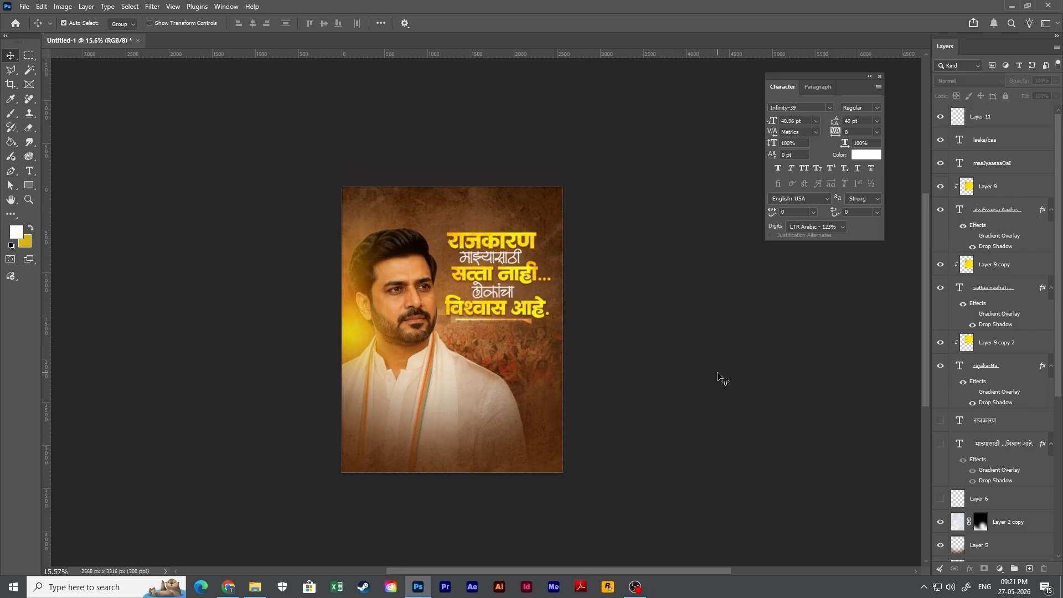
Warp the merged underline with the Arc style, reducing its bend to 14.5% for a gentle upward curve.
scroll(548, 321, up, 2)
click(521, 327)
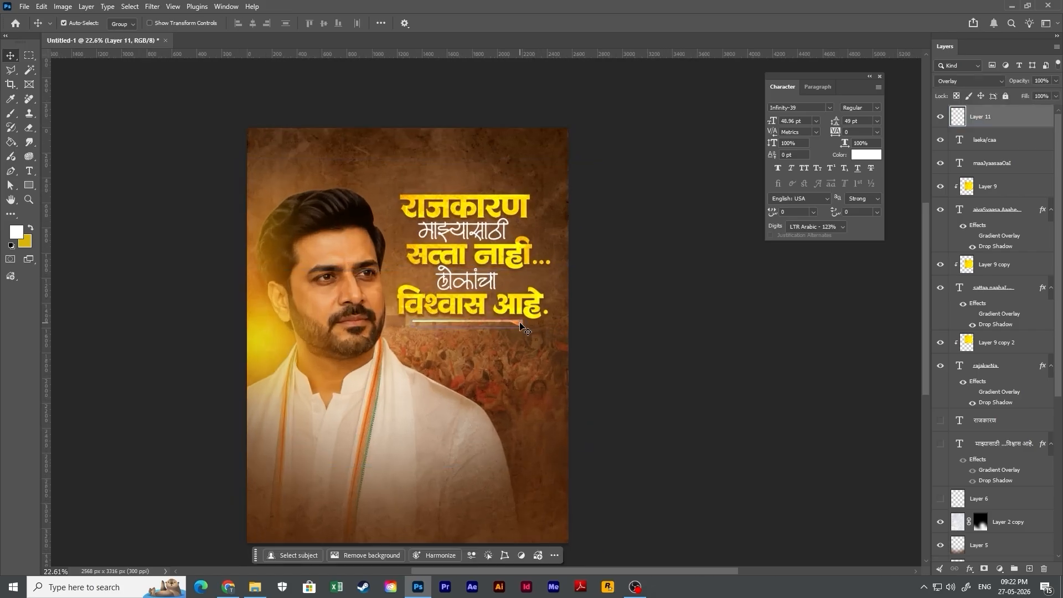
key(ctrl+t)
right_click(520, 323)
click(553, 42)
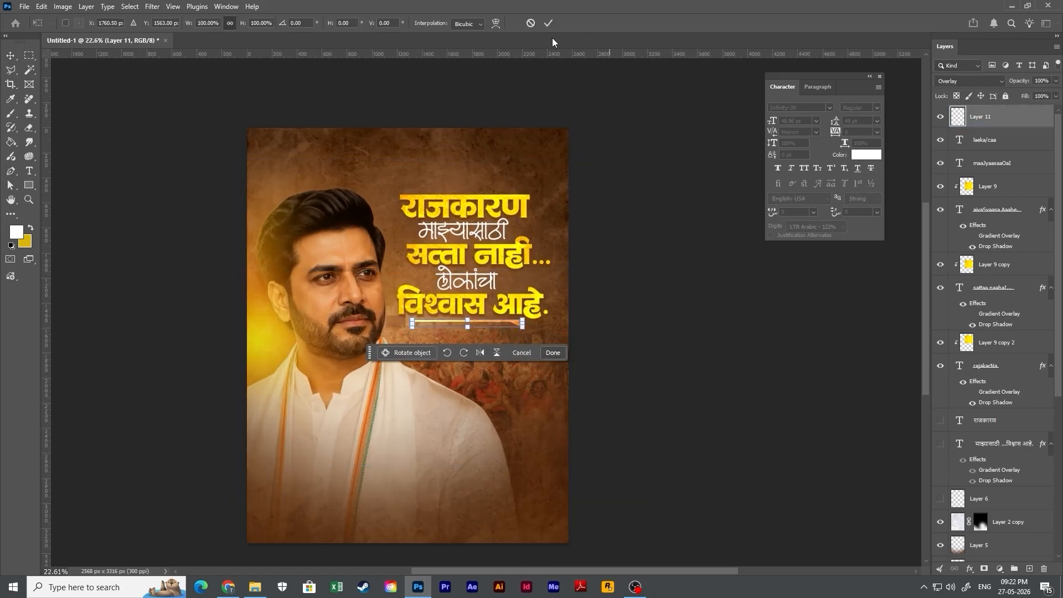
click(495, 22)
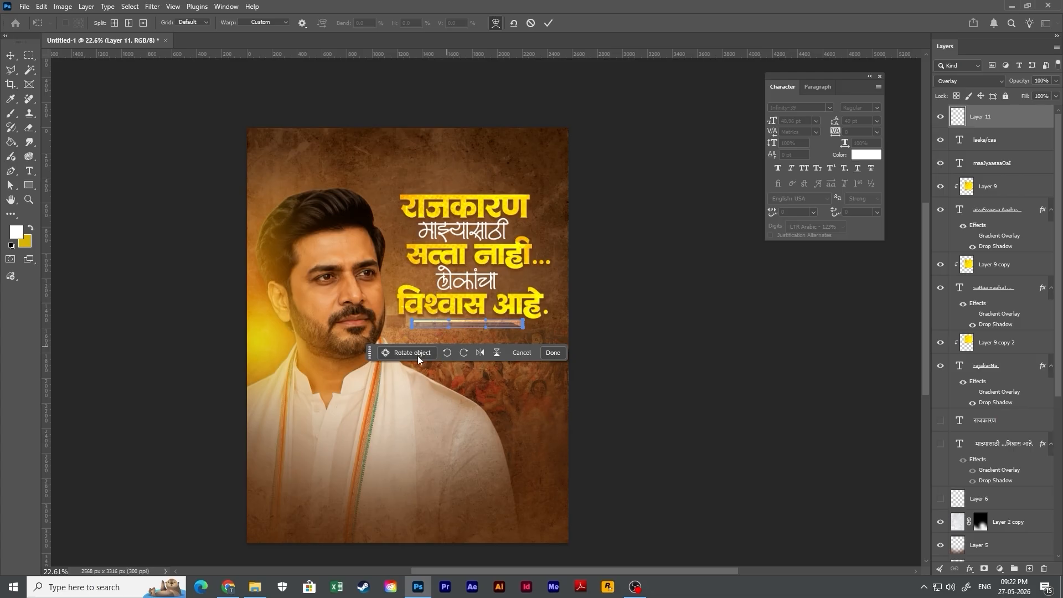
click(252, 23)
click(261, 53)
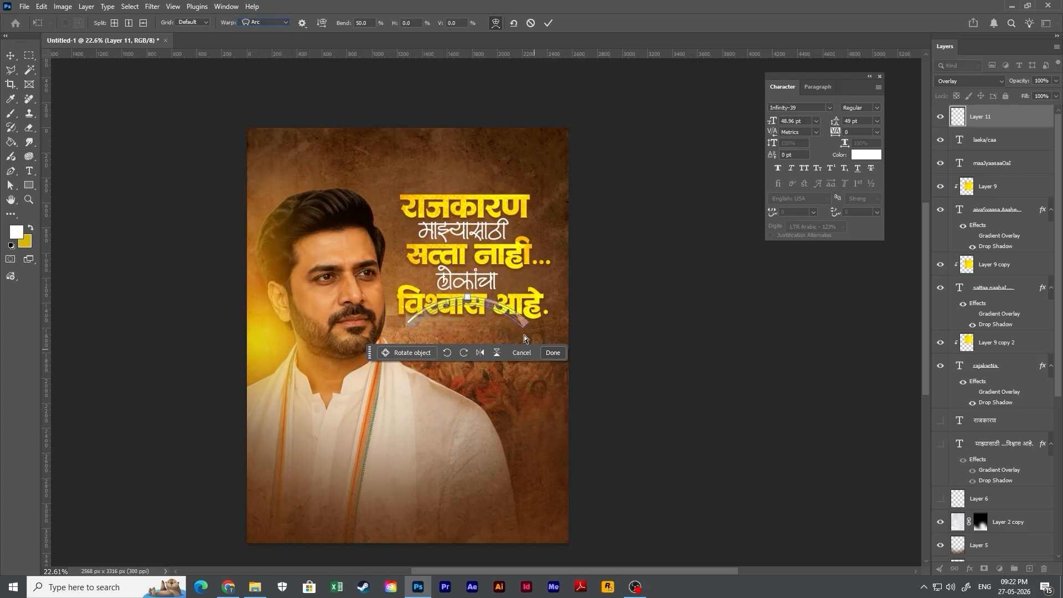
drag(468, 299, 467, 316)
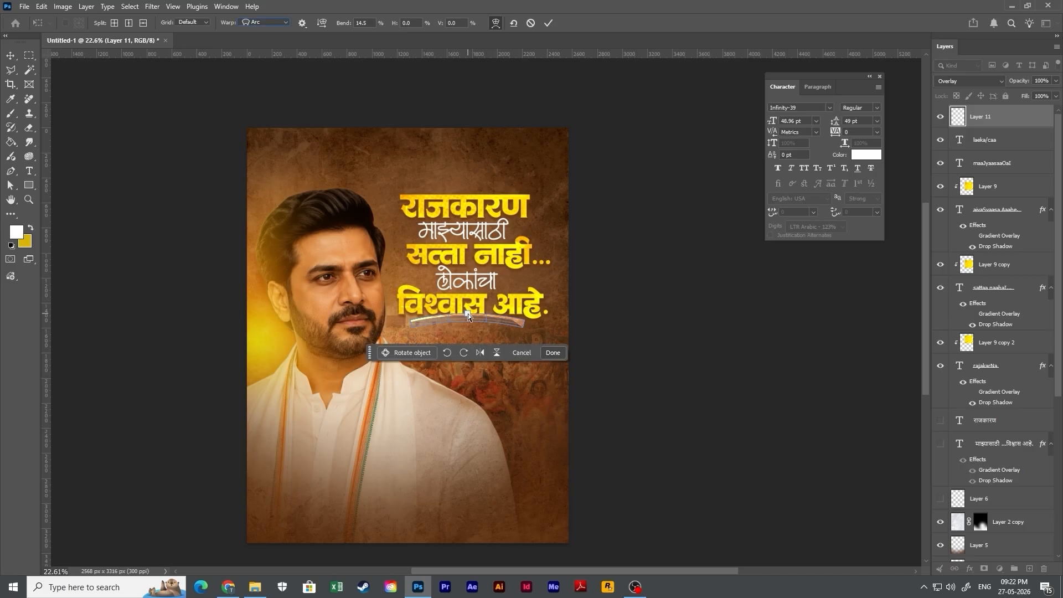
key(Return)
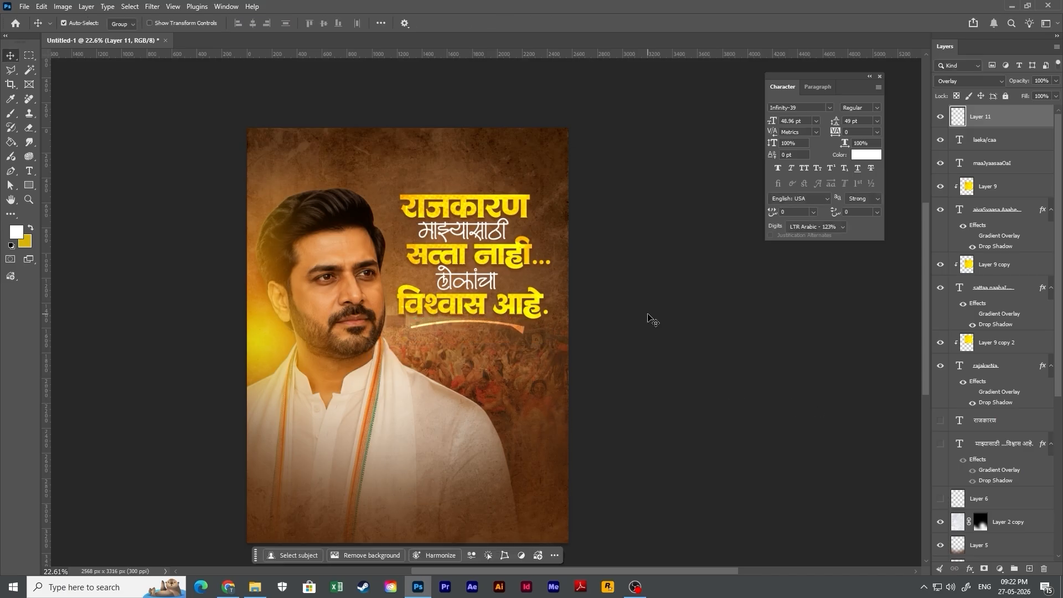
Copy the politician's name from the character profile in the ChatGPT browser tab and paste it as new text on the poster's lower half.
click(418, 459)
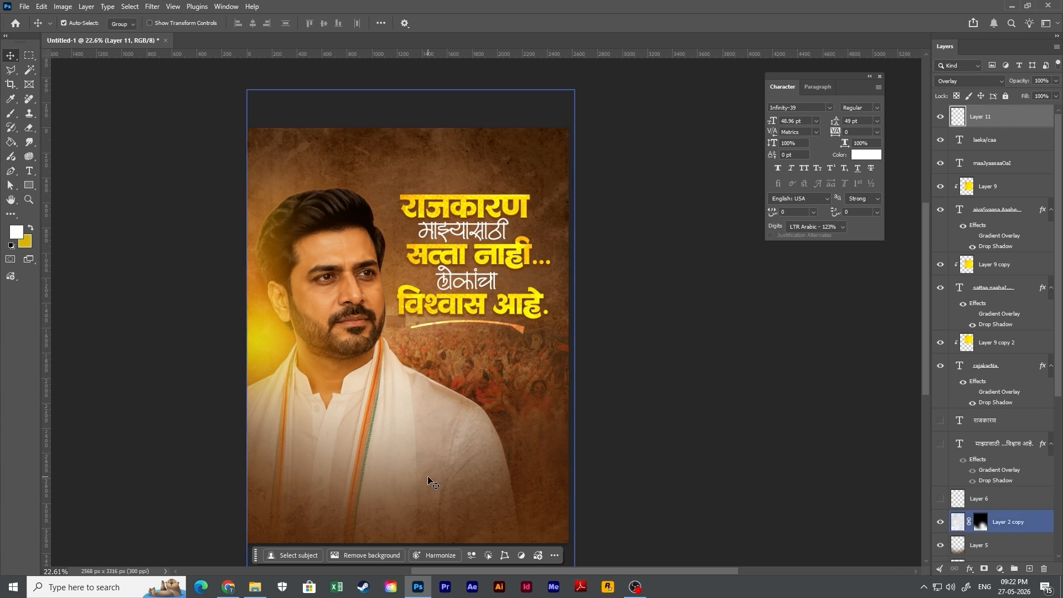
key(alt+Tab)
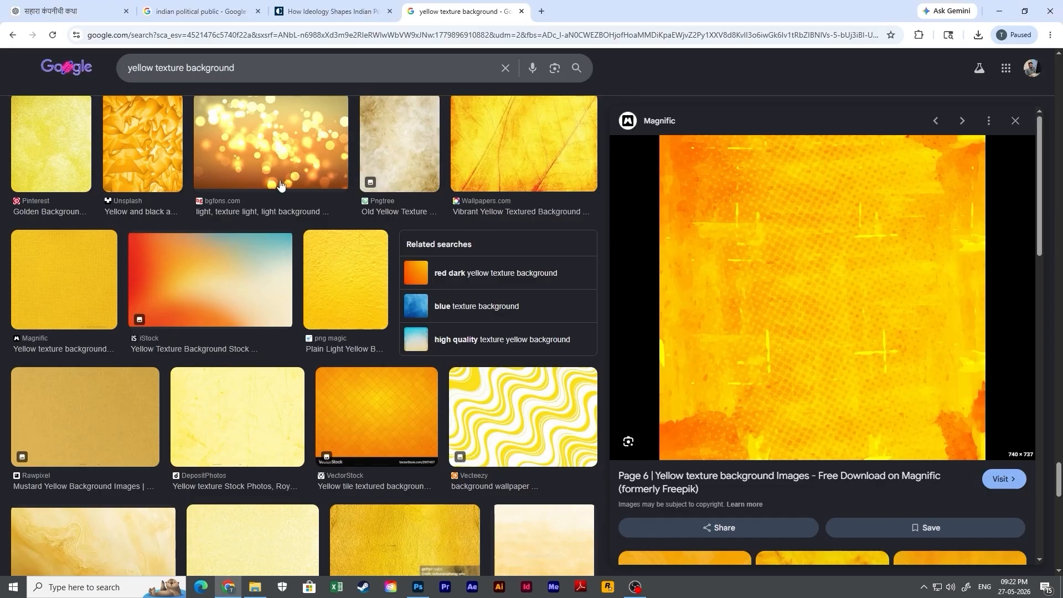
click(61, 5)
drag(372, 69, 304, 69)
key(ctrl+c)
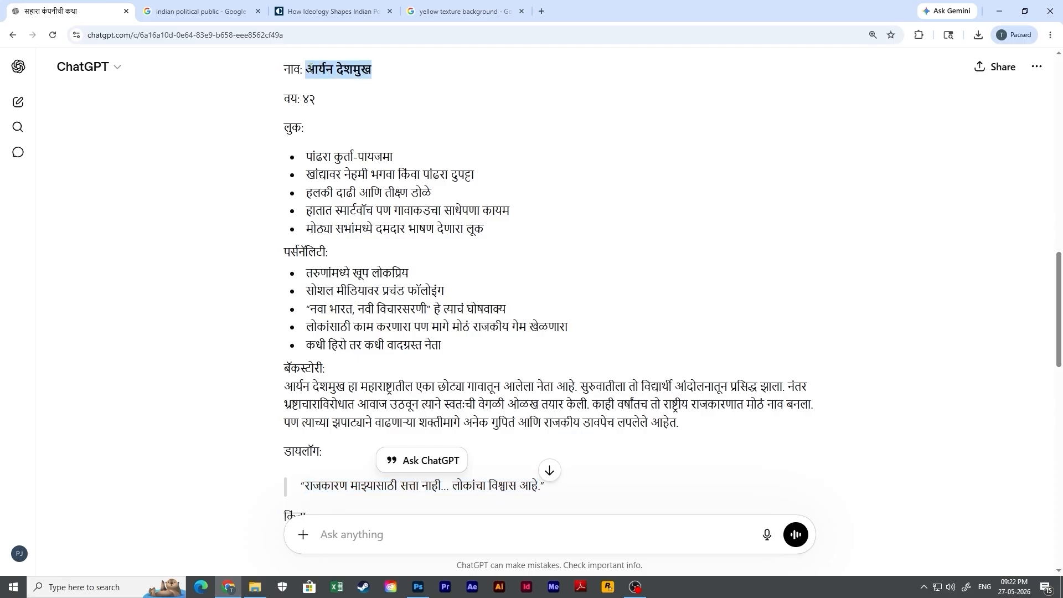
key(alt+Tab)
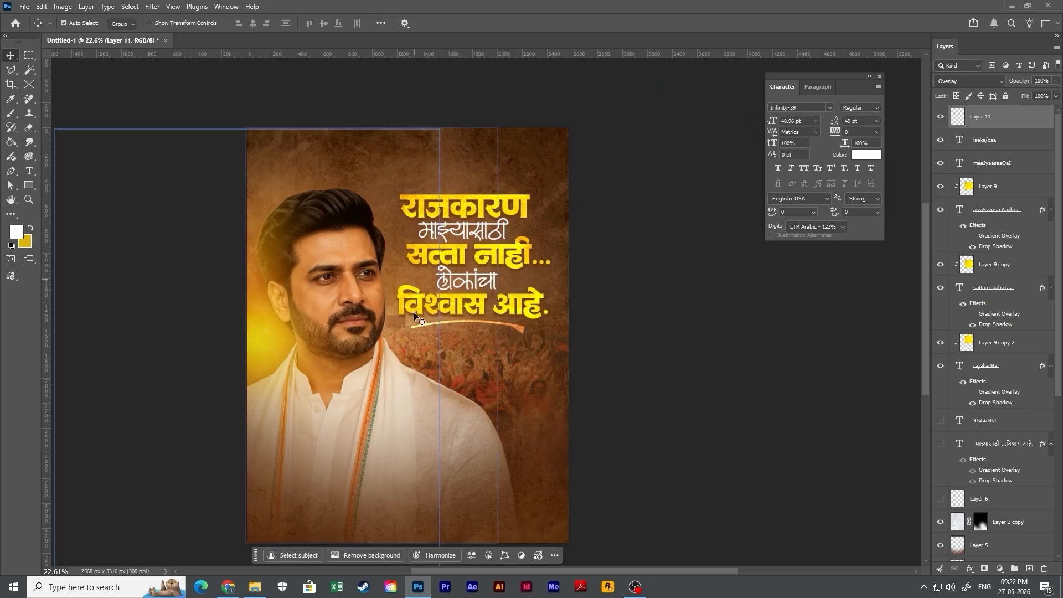
key(t)
click(405, 453)
key(ctrl+v)
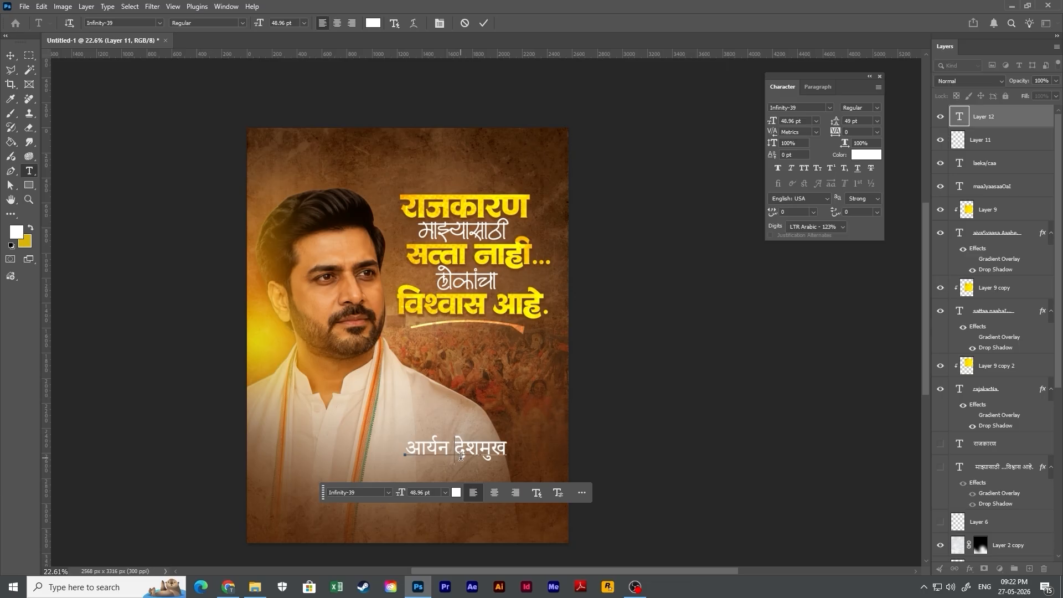
Commit the pasted name text and move it up onto the shirt, beneath the underlined slogan.
key(ctrl+a)
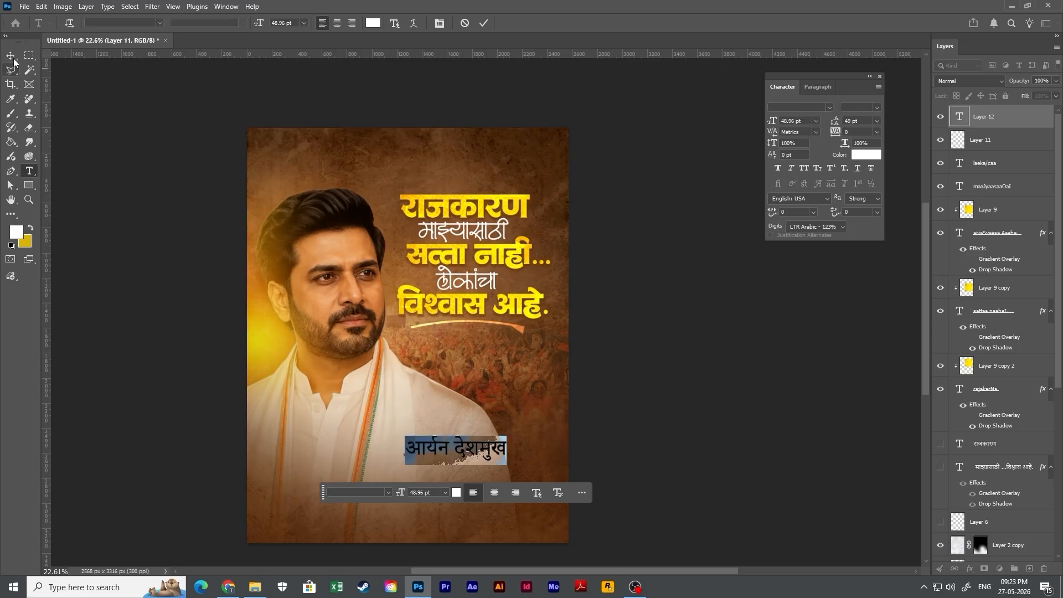
key(ctrl+Return)
key(v)
scroll(462, 456, up, 2)
drag(463, 455, 448, 378)
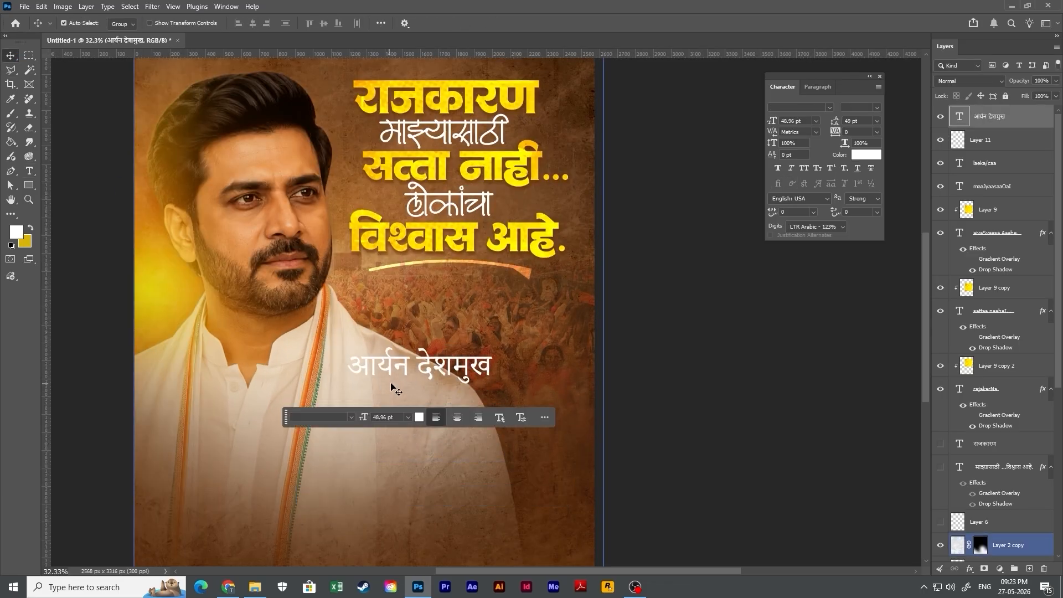
Start a new Infinity-39 text line below the pasted name and insert the श्र glyph from the font's glyph set.
scroll(333, 411, down, 1)
key(t)
click(347, 396)
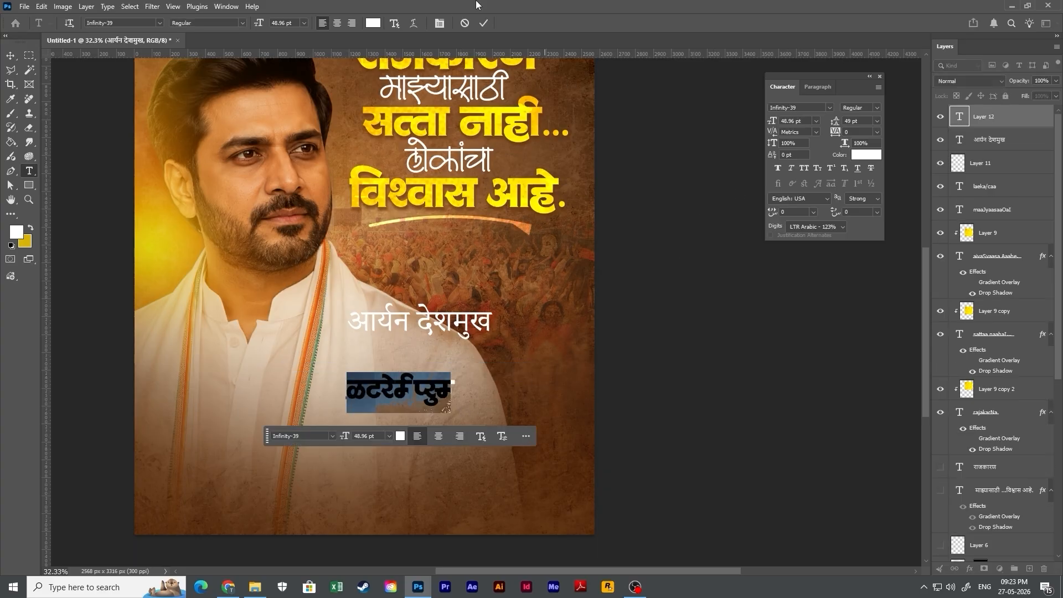
click(105, 6)
mouse_move(142, 33)
click(230, 63)
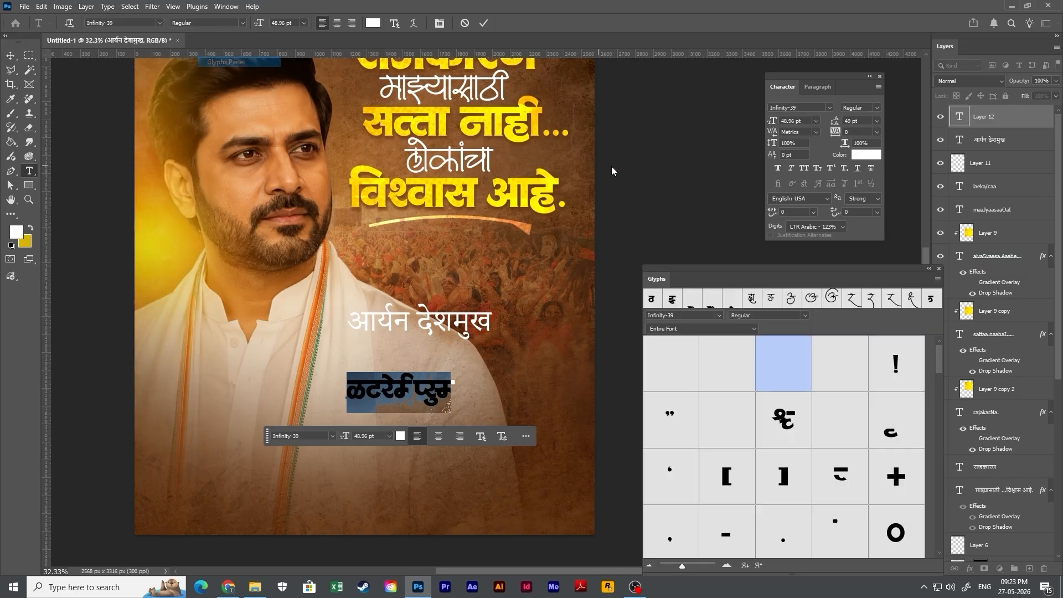
scroll(878, 439, down, 3)
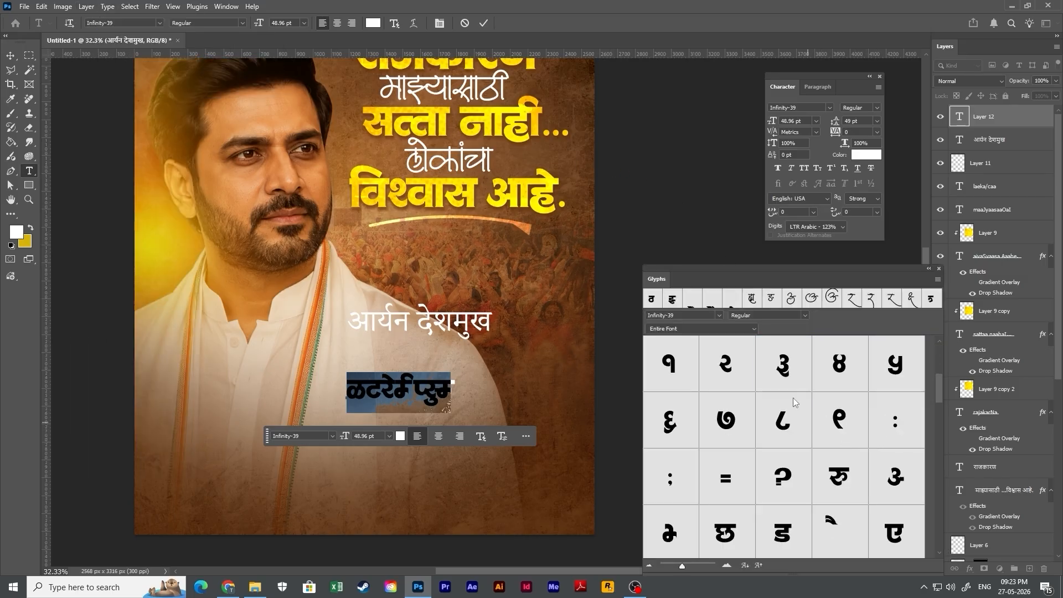
scroll(818, 447, down, 2)
double_click(727, 532)
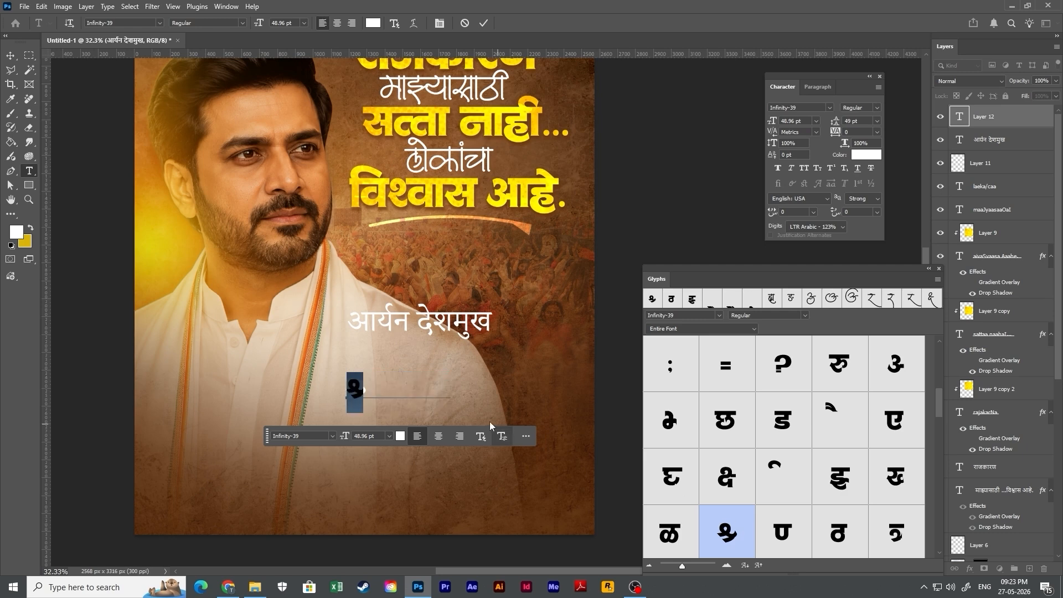
Complete the honorific "श्री." and enter the start of the politician's first name, adding the reph mark from the font's glyph set.
text(a)
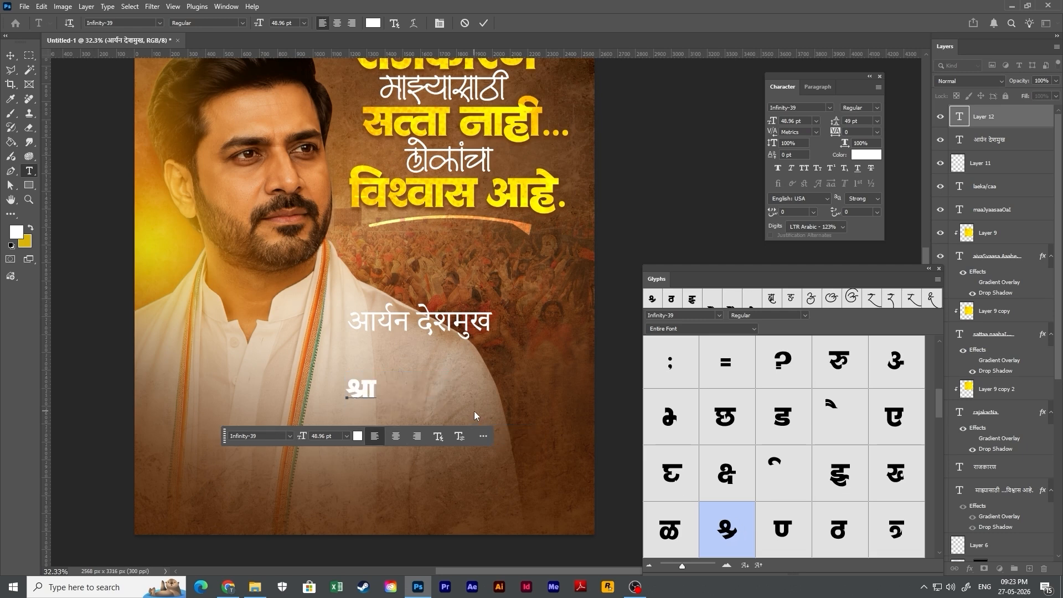
text(I. aa)
key(BackSpace)
key(BackSpace)
text(A)
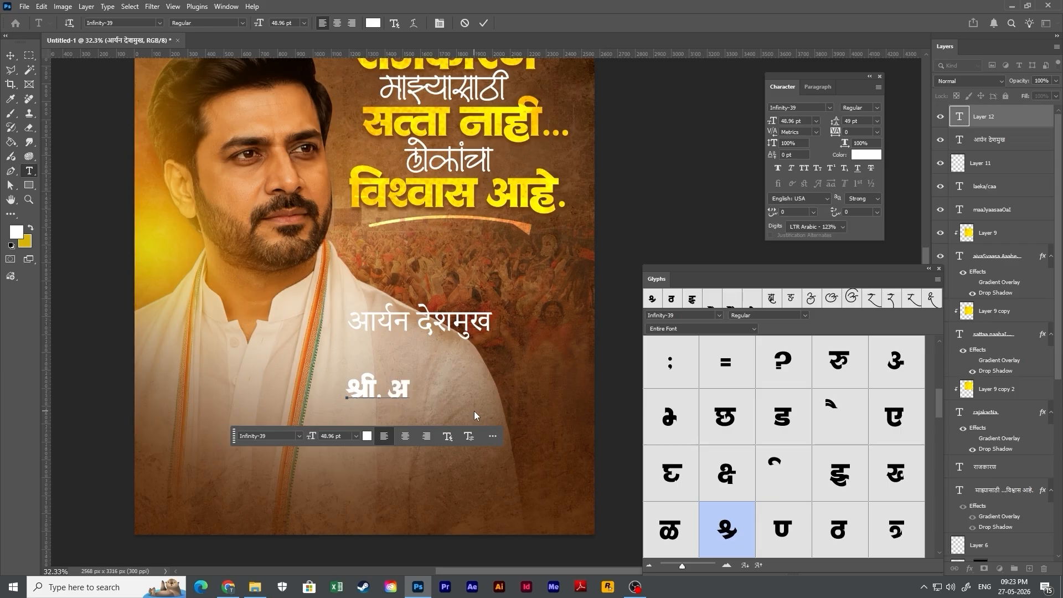
text(aya)
double_click(769, 471)
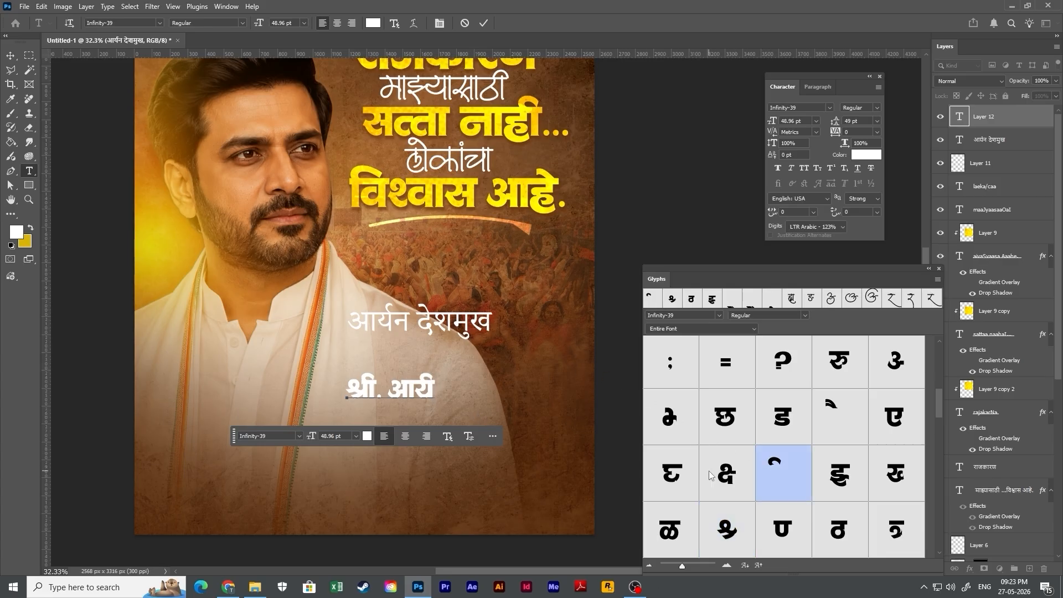
scroll(787, 448, down, 4)
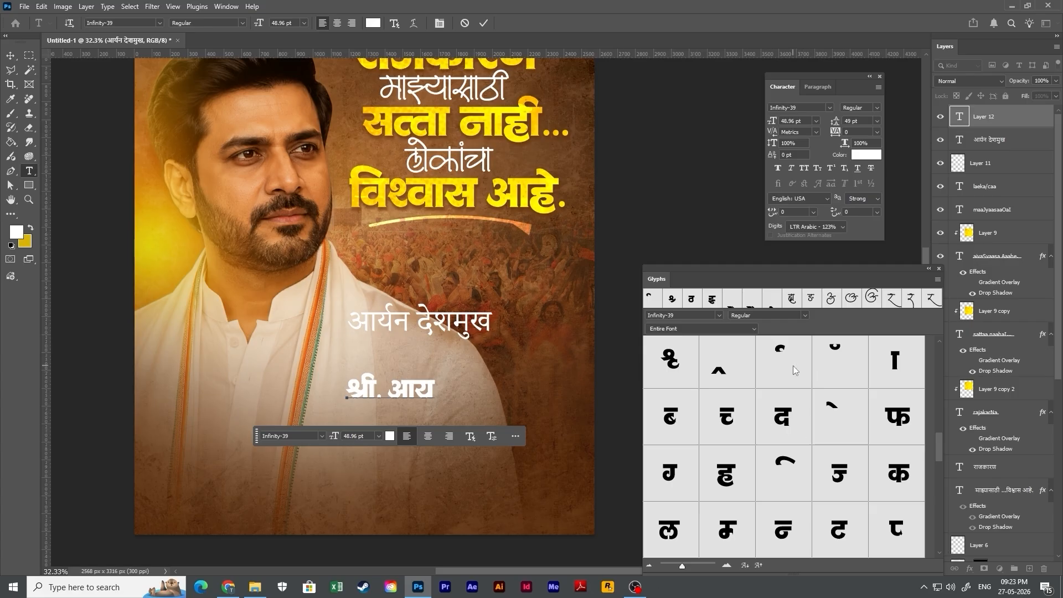
double_click(793, 366)
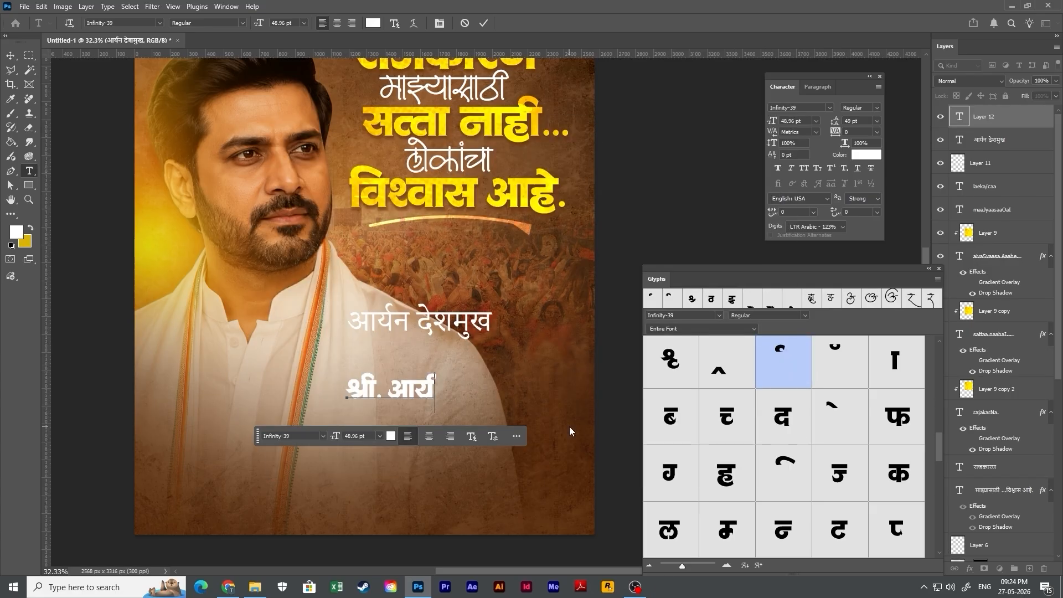
Enter the rest of the politician's first name and the surname in the Infinity-39 text line, and commit the text.
text(na de)
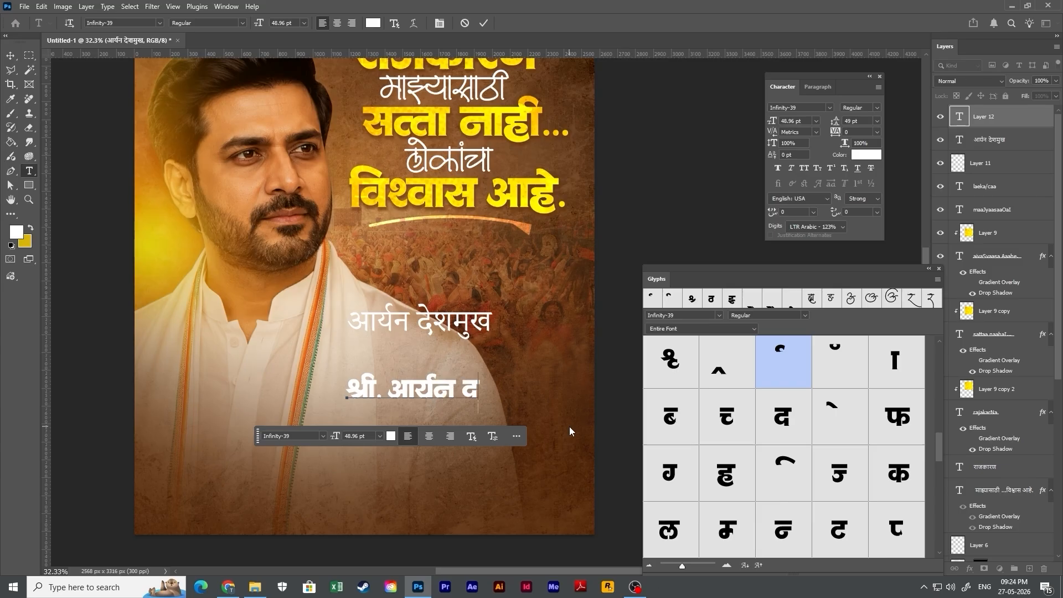
text(Samau)
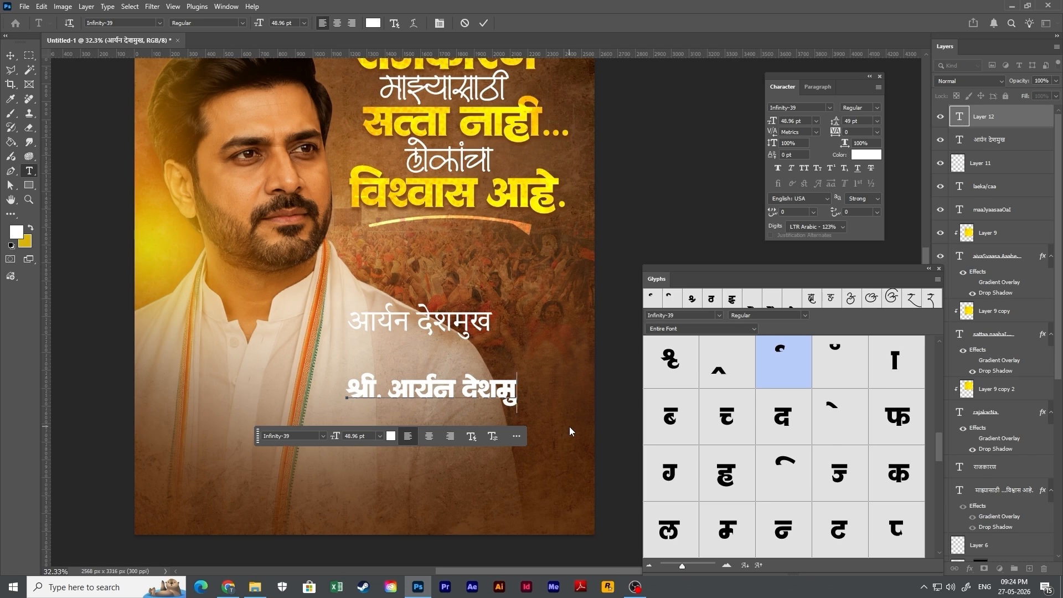
text(K)
key(BackSpace)
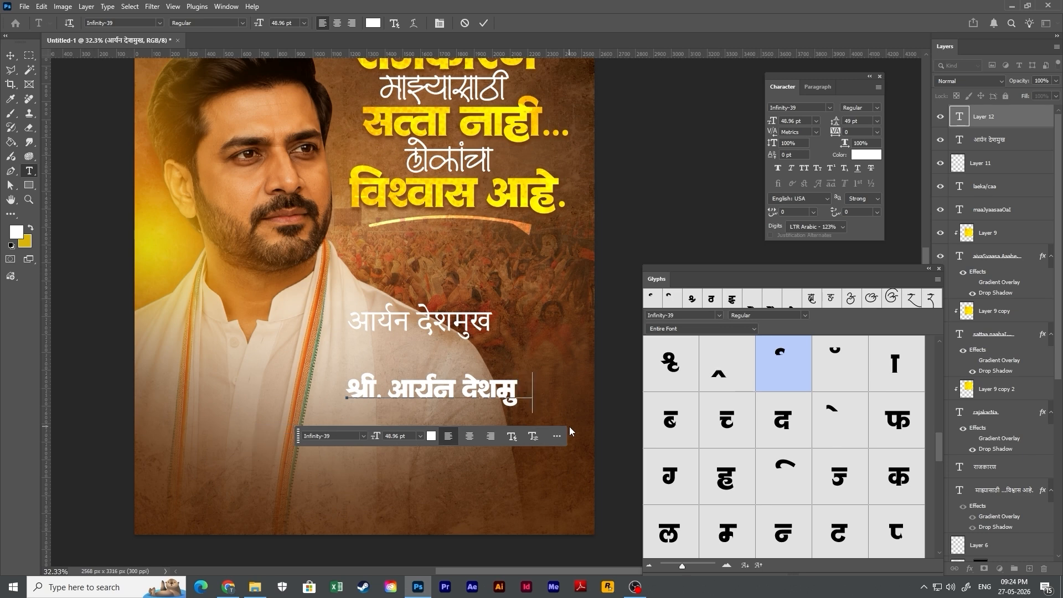
text(Ka)
click(10, 55)
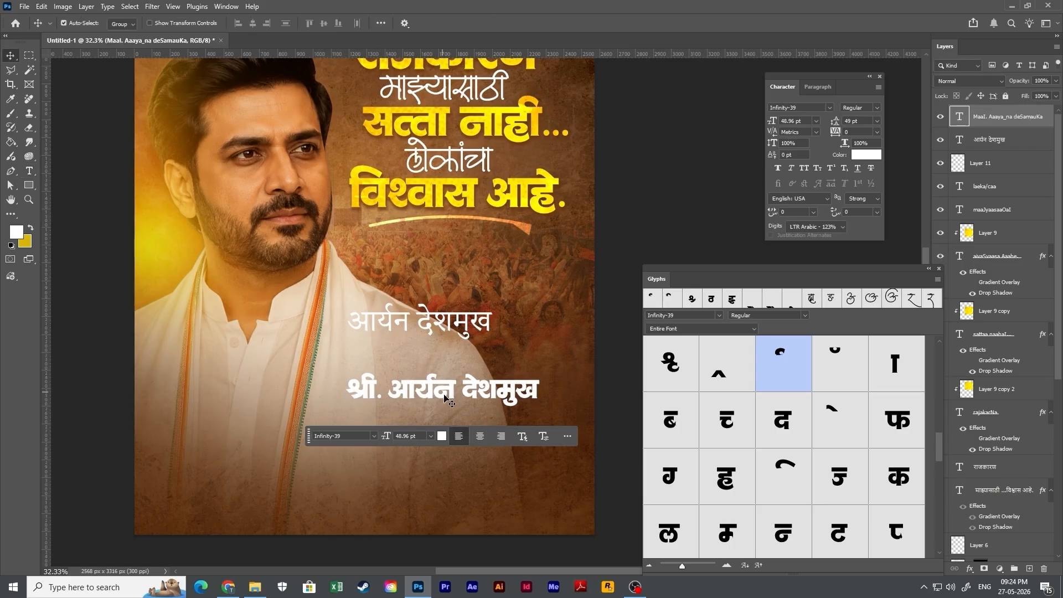
Move the styled name lower on the shirt and tighten the space after the honorific to a tracking of -60.
drag(445, 398, 367, 448)
double_click(399, 453)
click(371, 449)
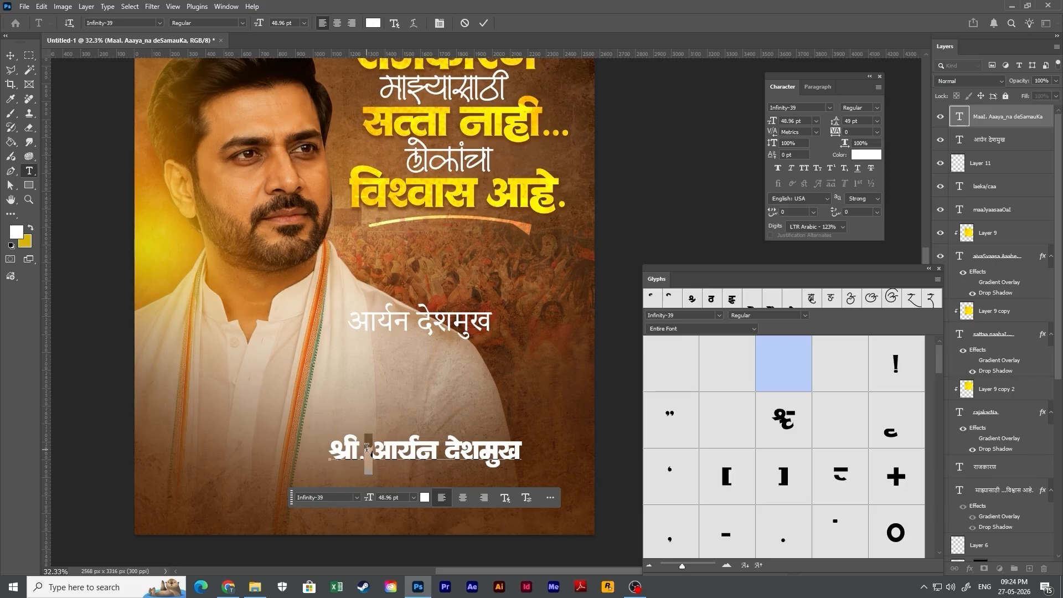
key(alt+Left)
key(alt+Left)
key(alt+Left)
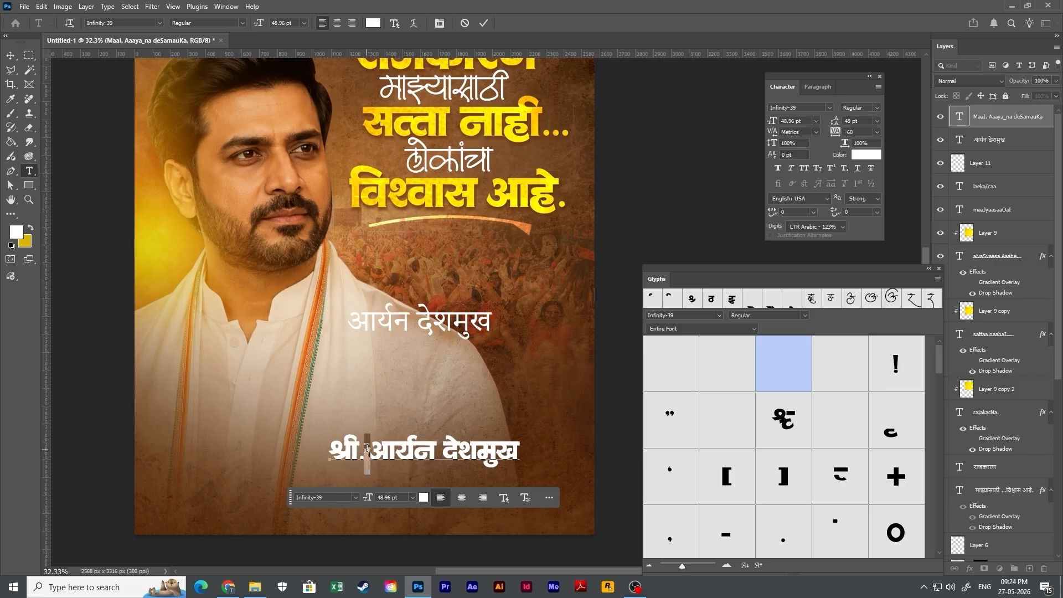
click(11, 55)
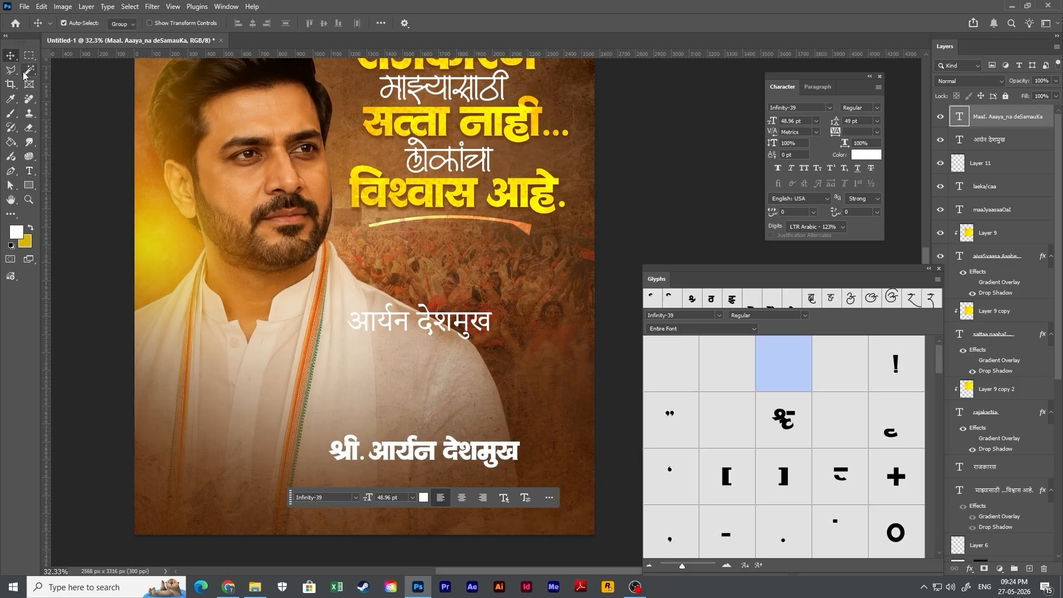
Scale the styled name down to about 34 pt and place it on the lower part of the shirt, under the slogan.
scroll(422, 427, down, 2)
drag(422, 426, 376, 434)
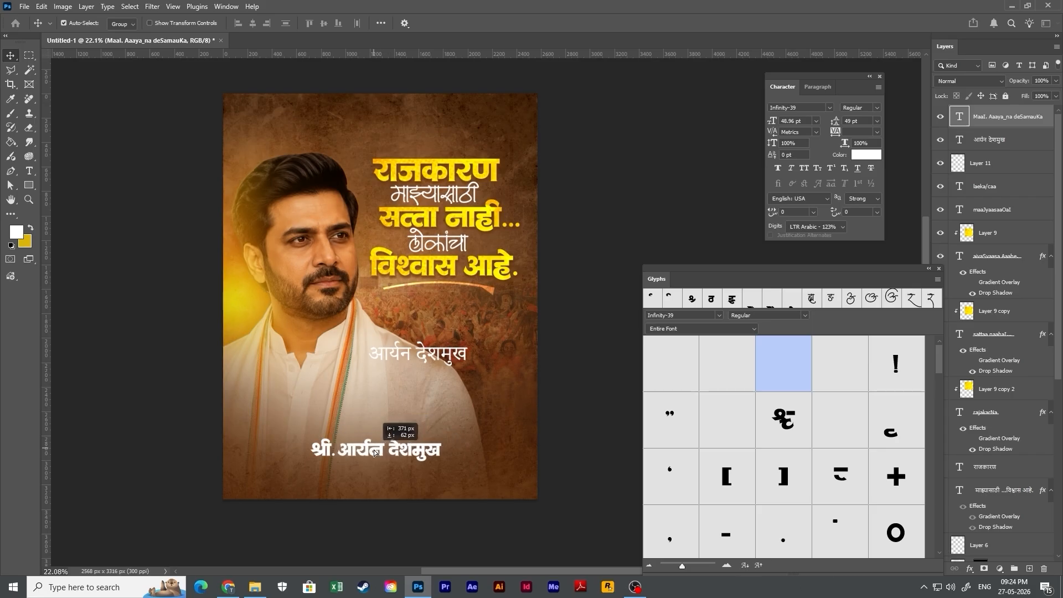
key(ctrl+t)
drag(448, 467, 462, 444)
key(Return)
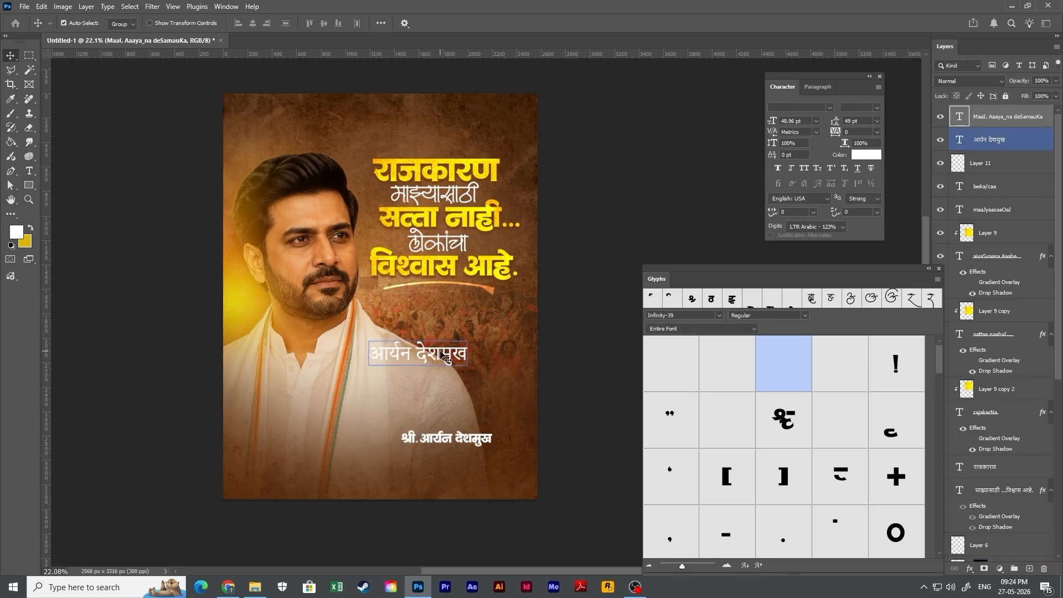
Hide the pasted reference name layer and shift the styled name slightly upward.
click(991, 139)
click(940, 140)
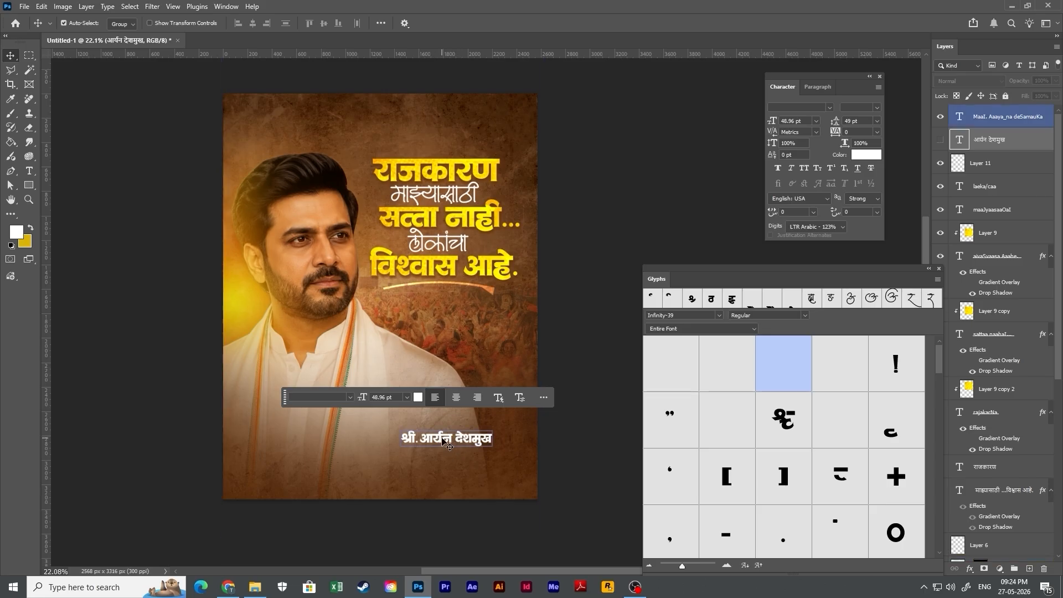
mouse_move(439, 440)
mouse_down()
mouse_move(284, 446)
mouse_move(439, 447)
mouse_move(441, 429)
mouse_up()
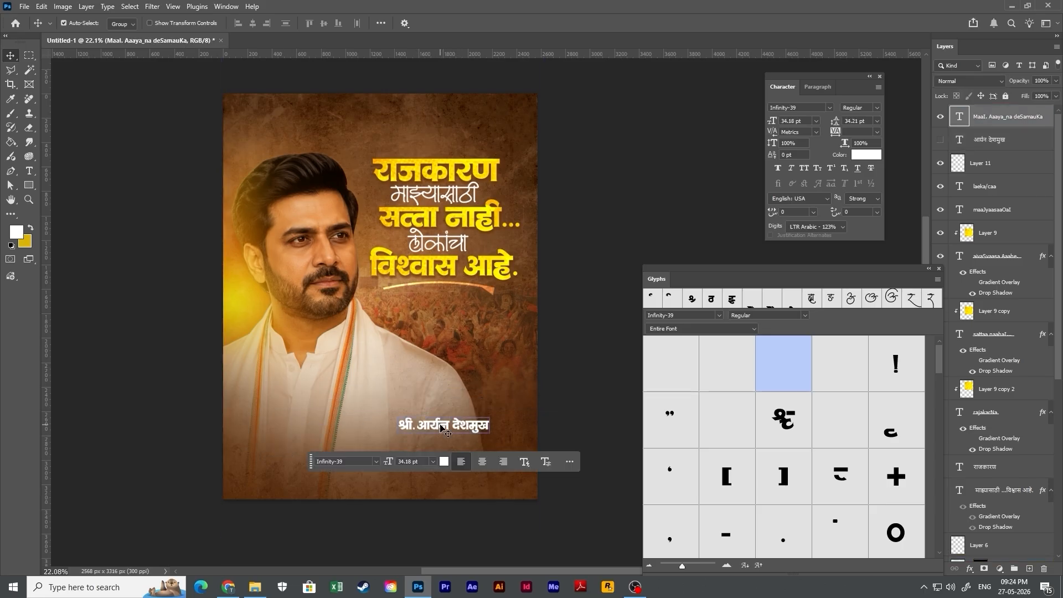
Search Google for "arrow vector" in the browser, then return to the poster in Photoshop.
scroll(443, 429, up, 5)
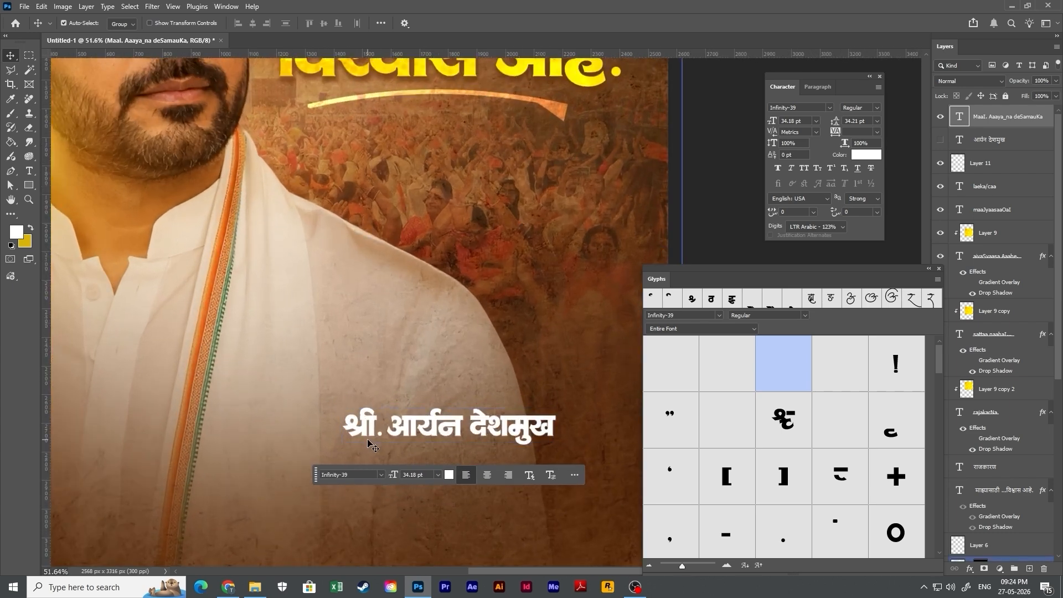
key(alt+Tab)
key(alt+Tab)
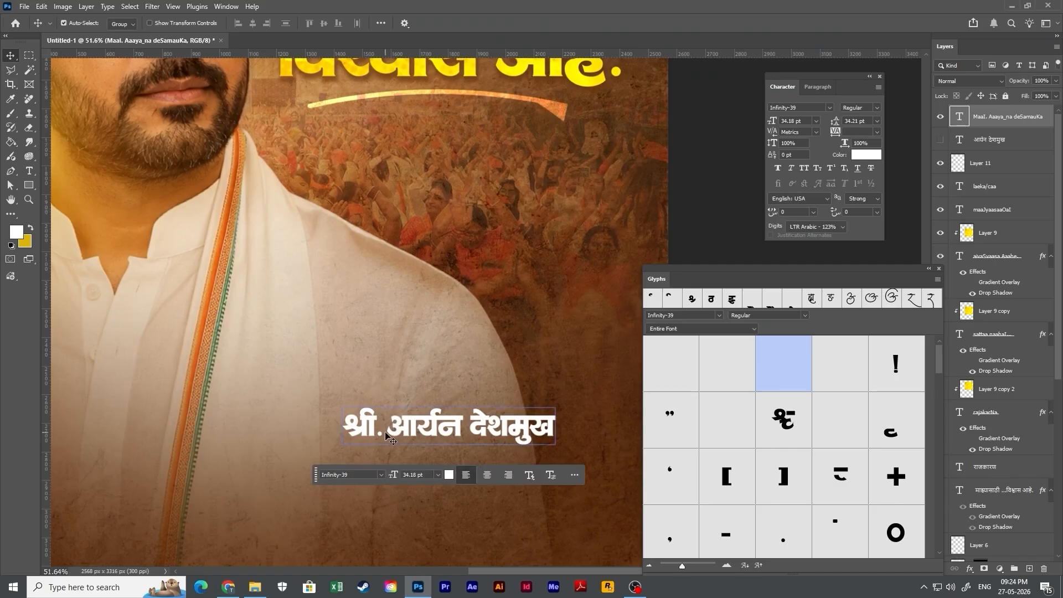
key(alt+Tab)
click(471, 12)
click(487, 28)
text(arr)
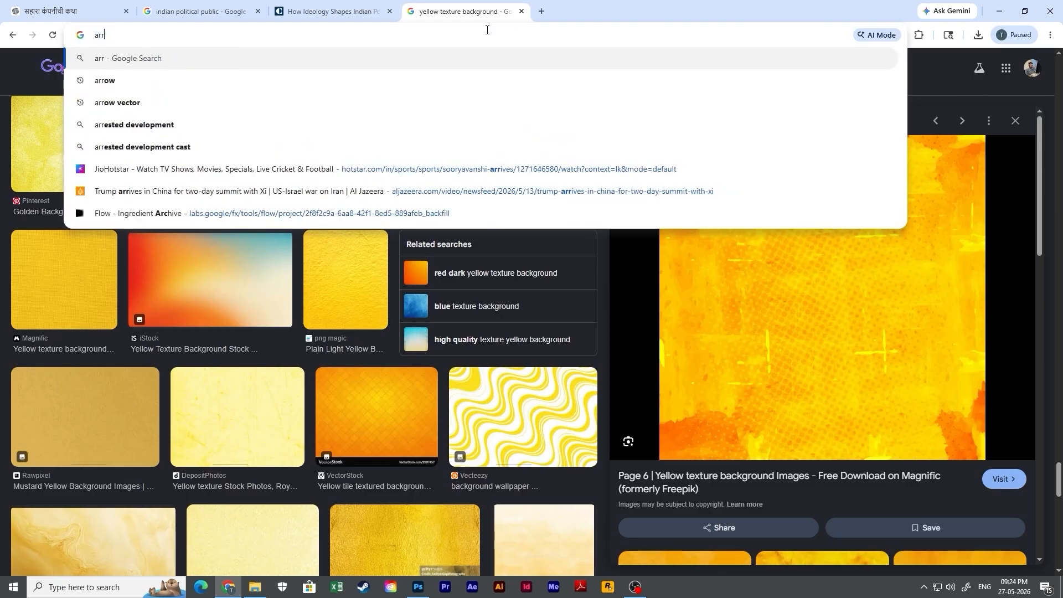
text(ow vector)
key(Return)
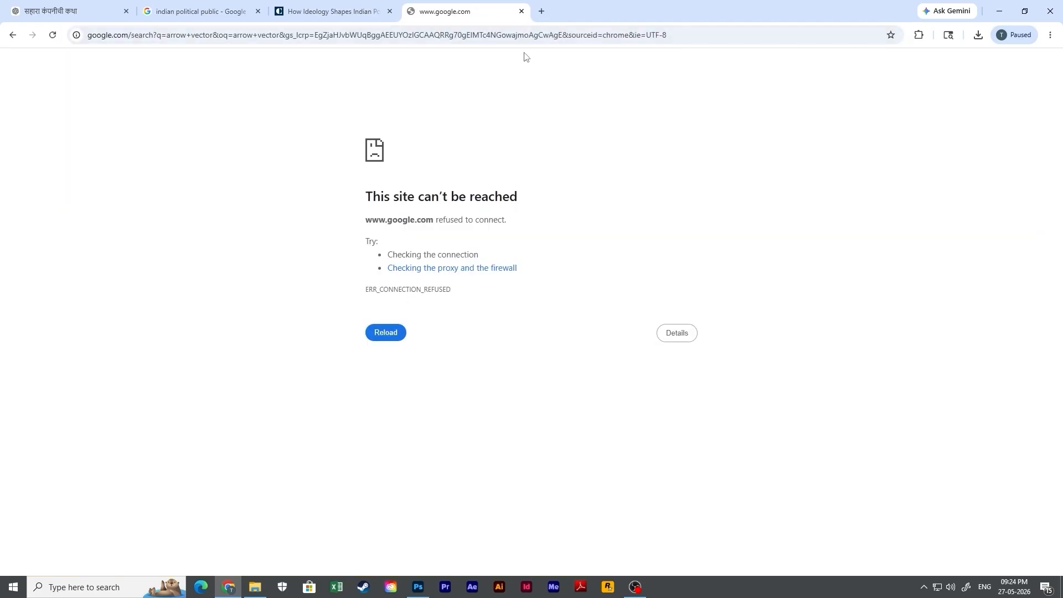
key(alt+Tab)
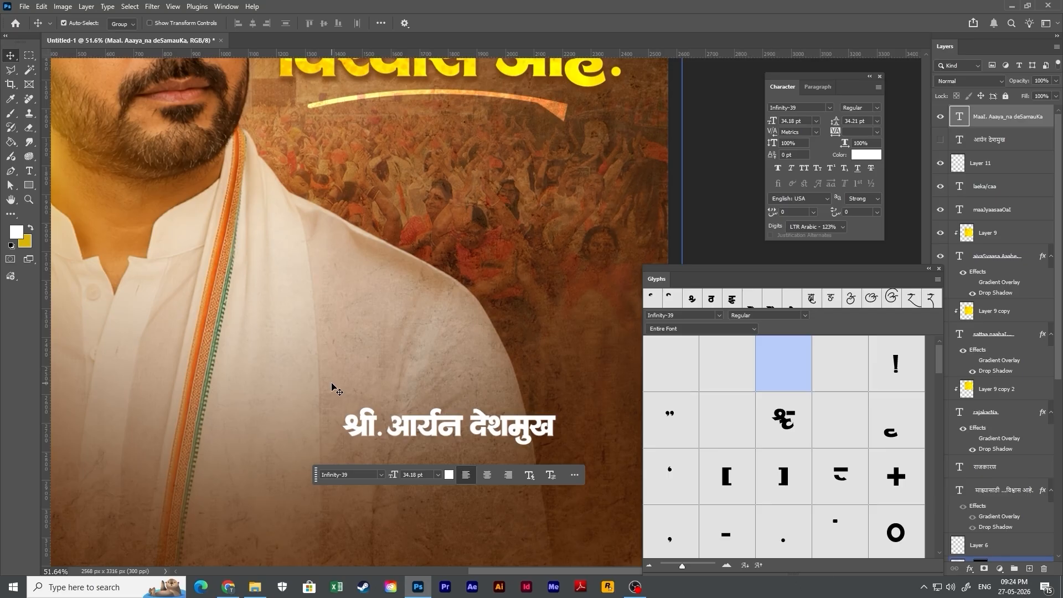
Draw a small notched arrowhead beside the styled name with the Pen tool, select the underline's layer, and convert the path to a selection.
key(p)
click(258, 367)
click(283, 392)
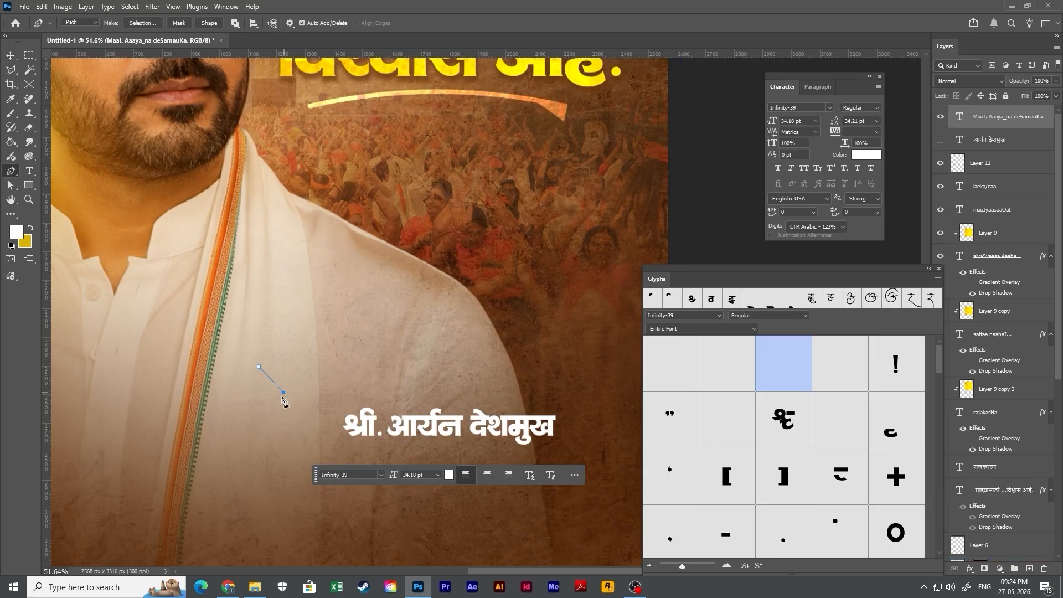
click(259, 422)
click(266, 393)
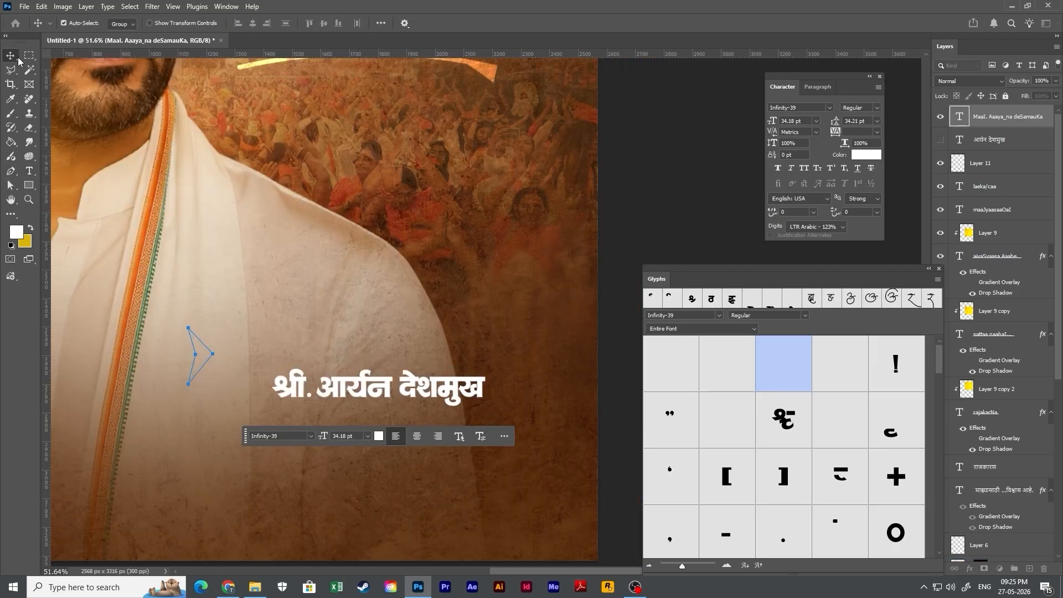
click(996, 166)
click(1013, 188)
key(ctrl+Return)
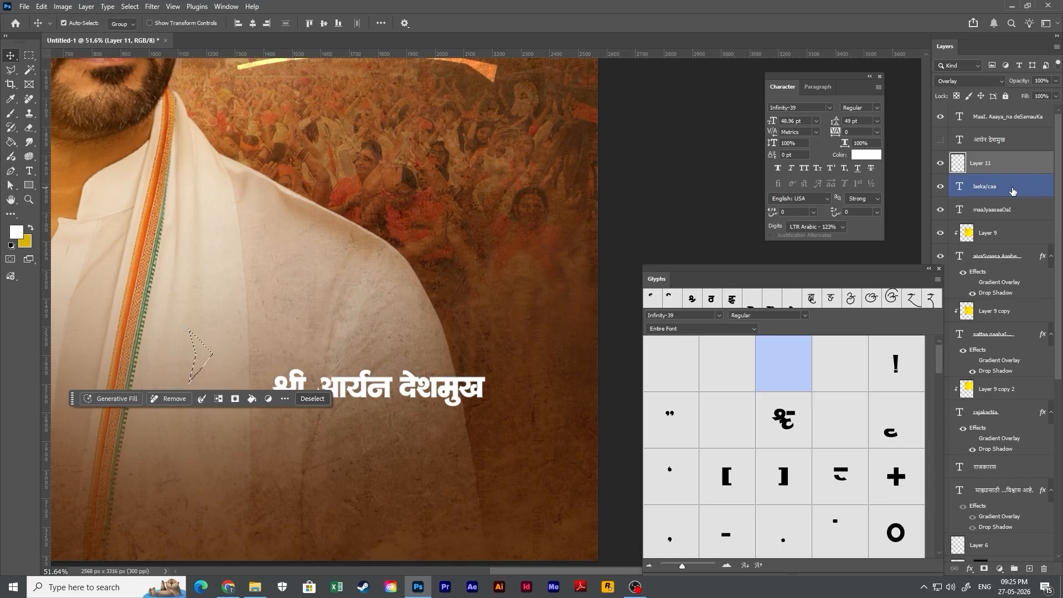
Fill the arrowhead selection on its own layer with the slogan's bright yellow, deselect it, and bring the layer to the top.
key(ctrl+BackSpace)
key(ctrl+shift+n)
key(Return)
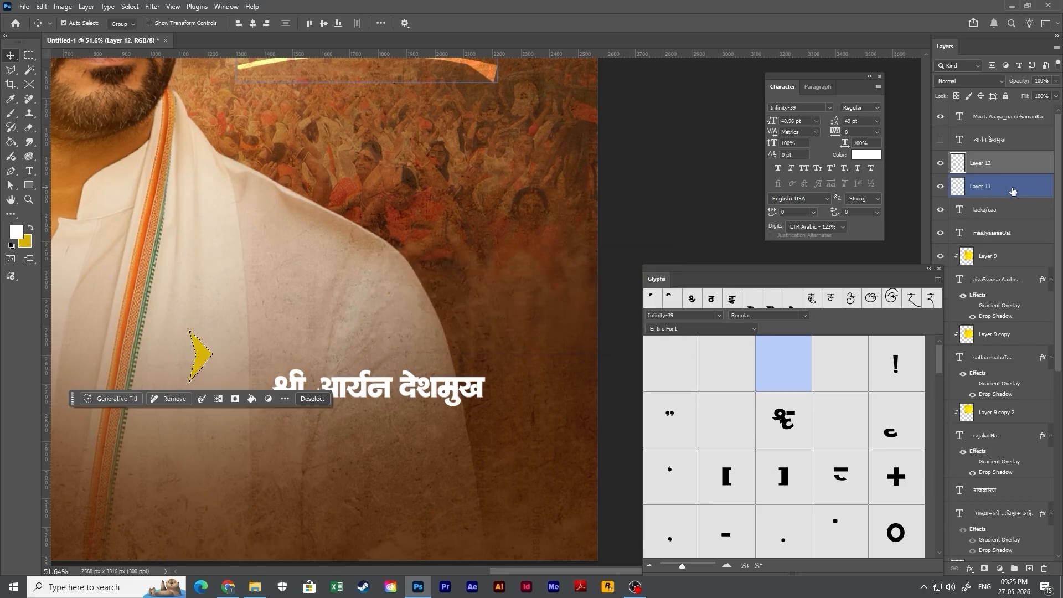
scroll(421, 294, down, 4)
key(i)
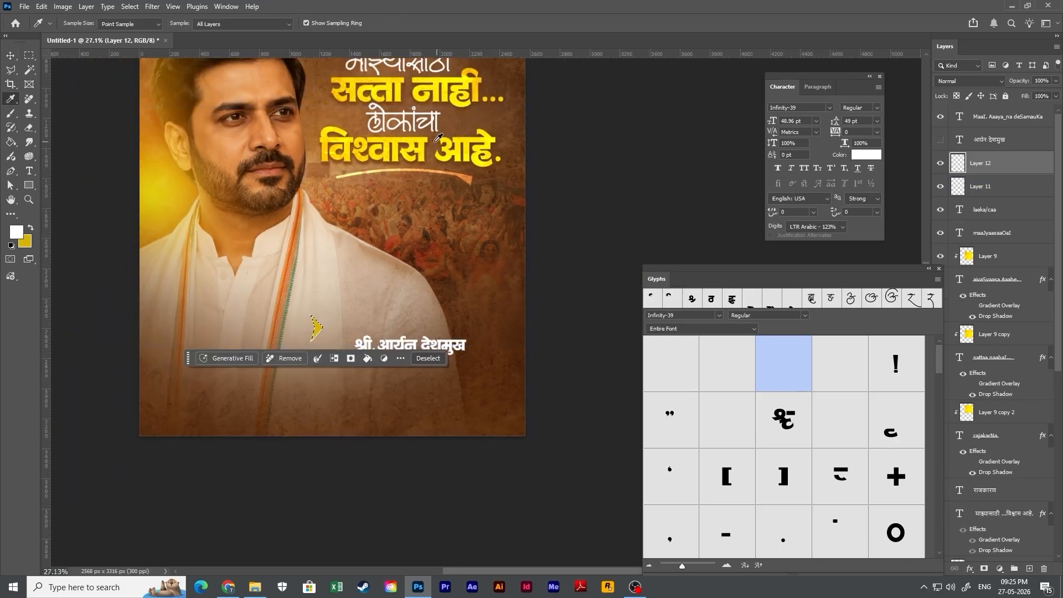
click(426, 140)
key(ctrl+d)
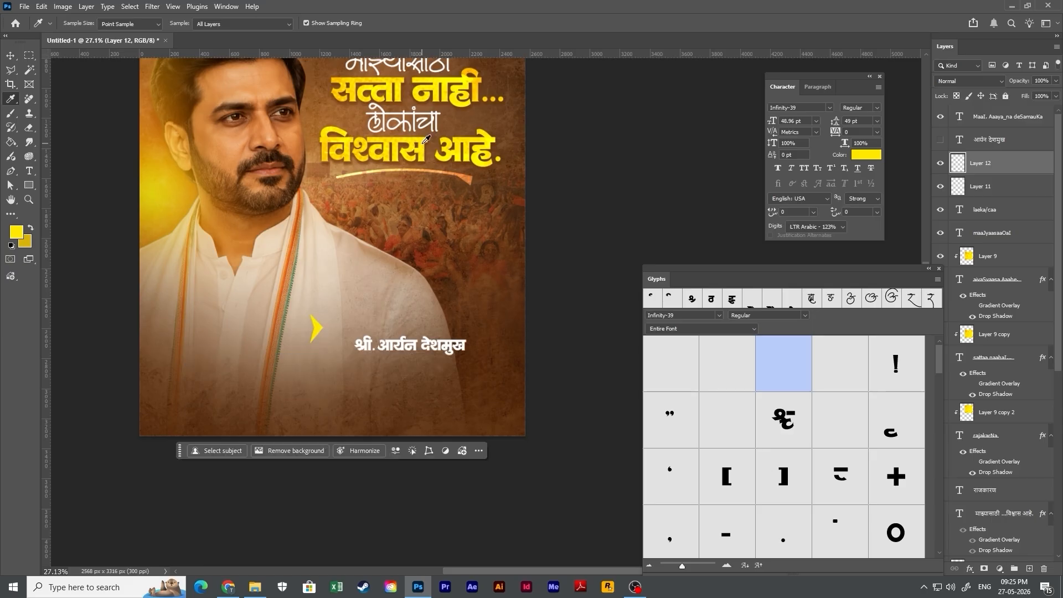
key(ctrl+shift+bracketright)
Scale down the yellow arrowhead, place it just before the styled name, and duplicate it to form a double arrow.
scroll(313, 329, up, 3)
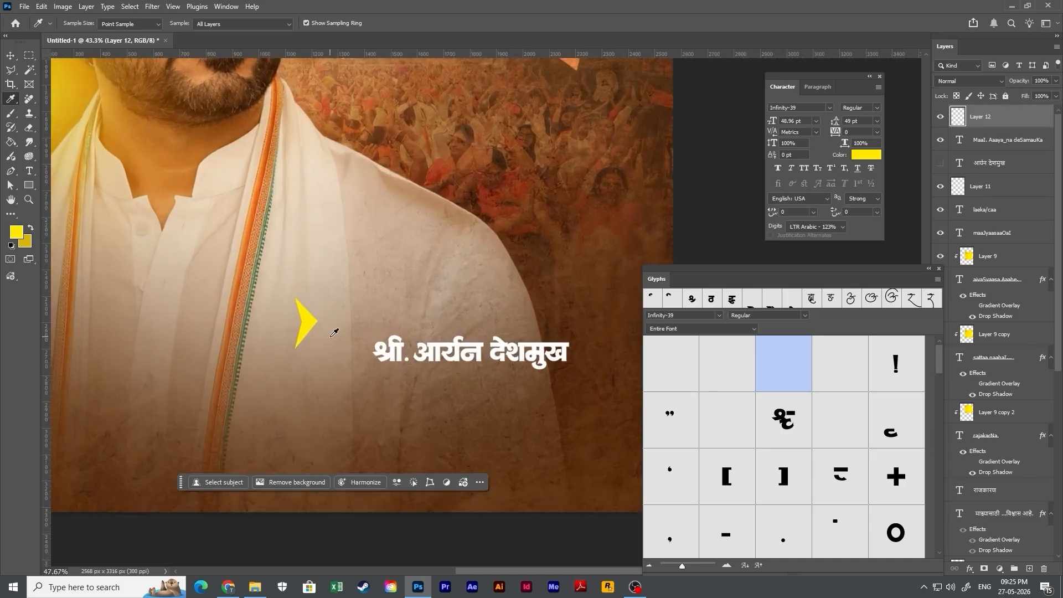
key(ctrl+t)
drag(307, 354, 358, 353)
key(Return)
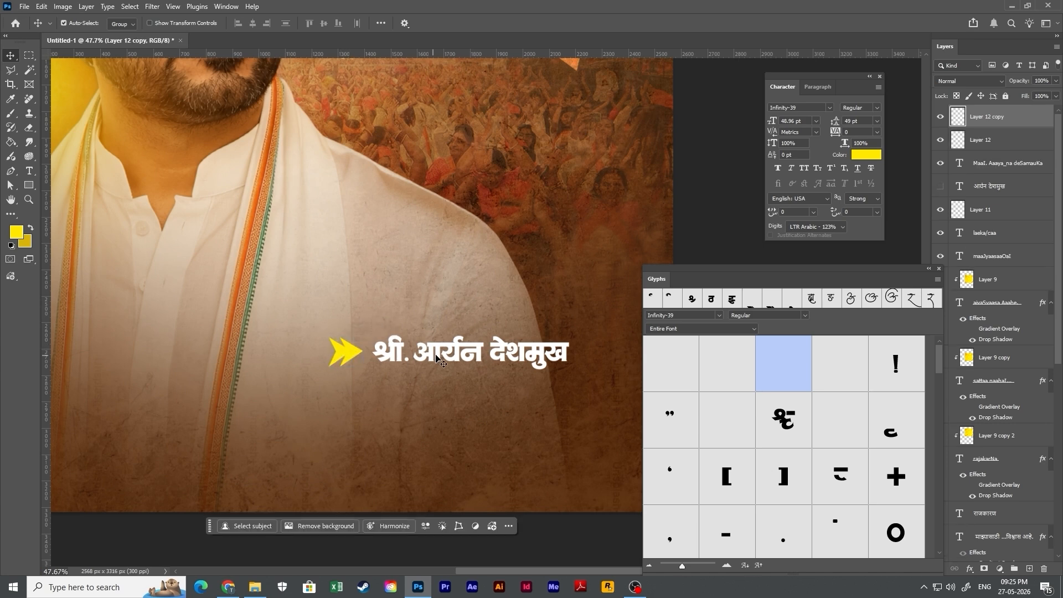
Select both arrowhead layers and scale the double arrow down to suit the height of the name.
scroll(430, 353, down, 4)
shift+click(983, 140)
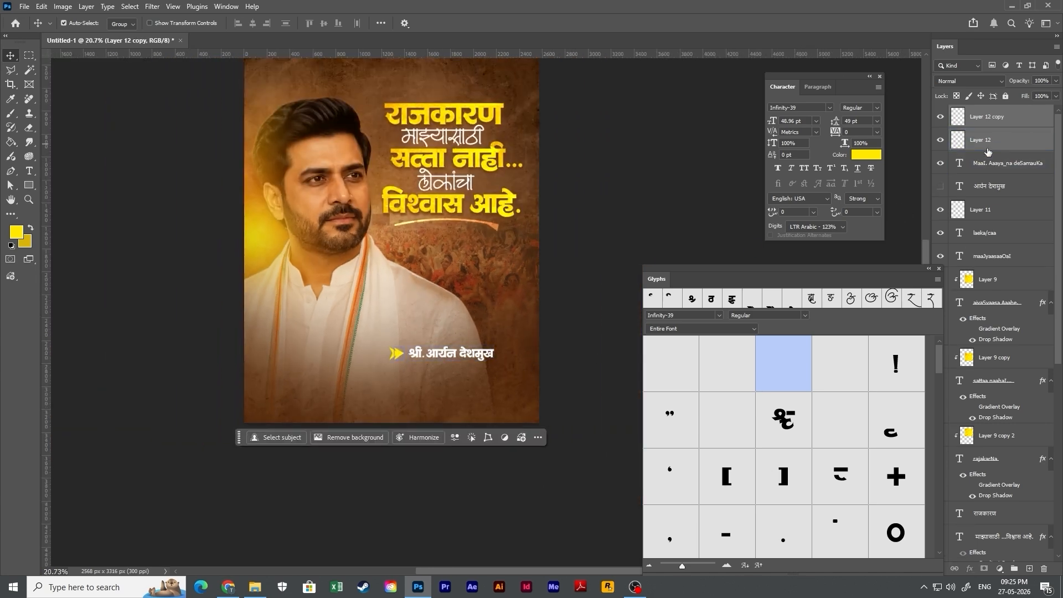
key(ctrl+t)
key(Return)
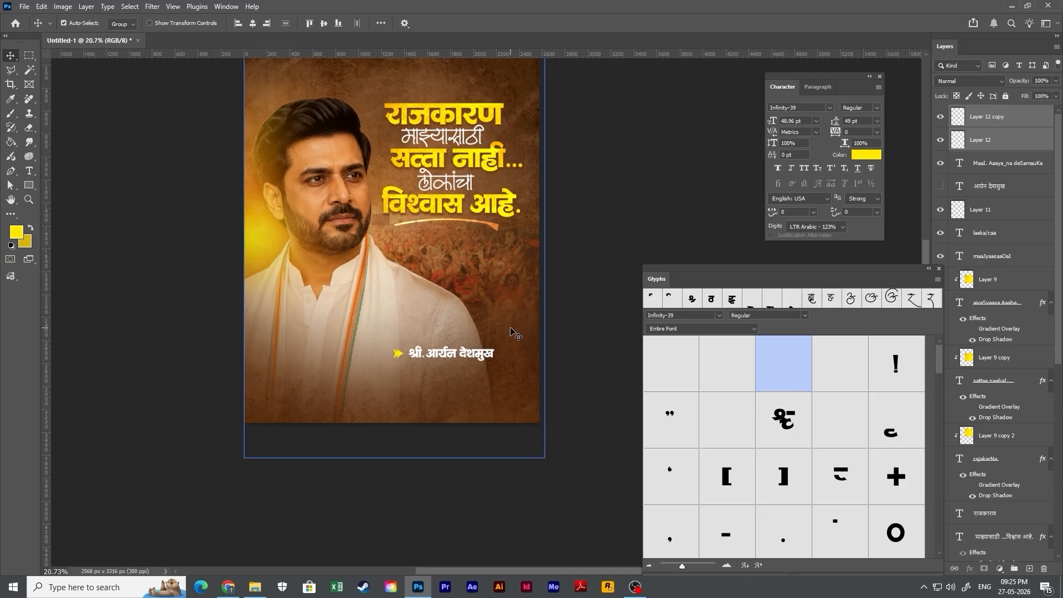
Switch to the ChatGPT conversation in the browser and copy the tagline “नवा भारत, नवी विचारसरणी” from the personality list.
key(alt+Tab)
click(115, 10)
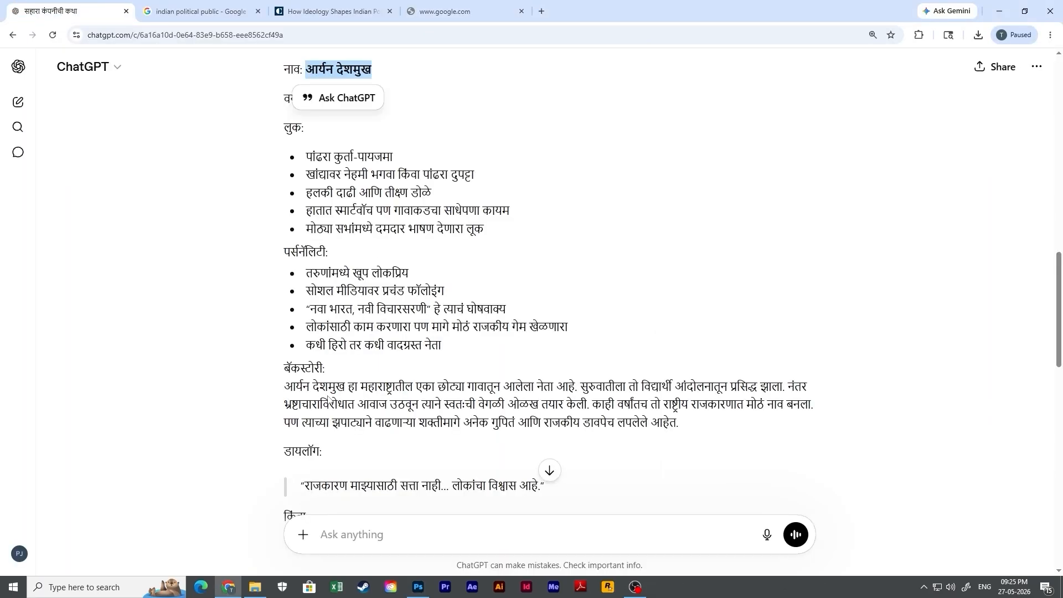
scroll(654, 373, down, 1)
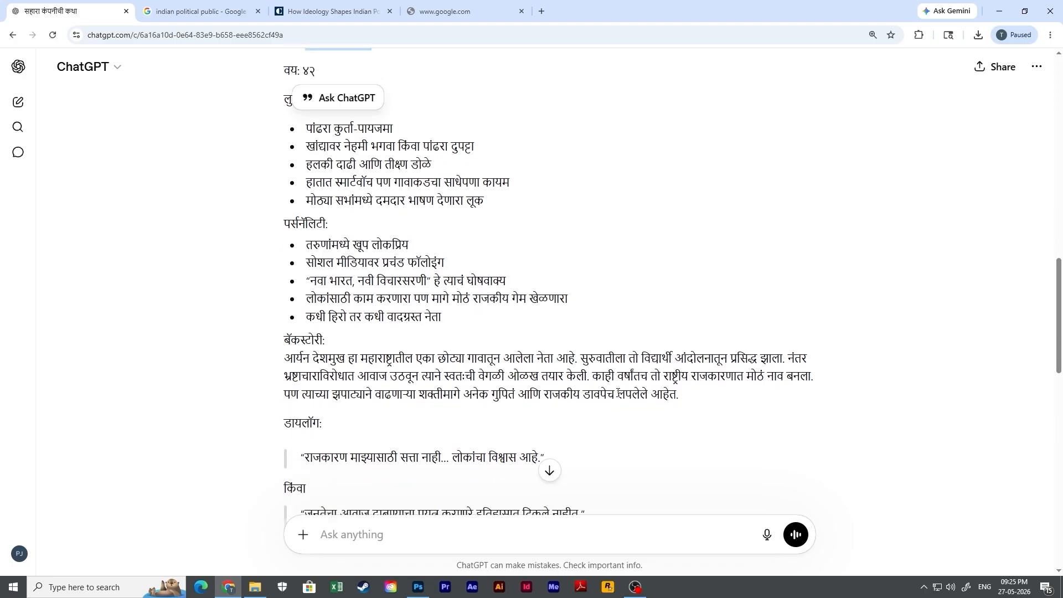
scroll(401, 436, down, 1)
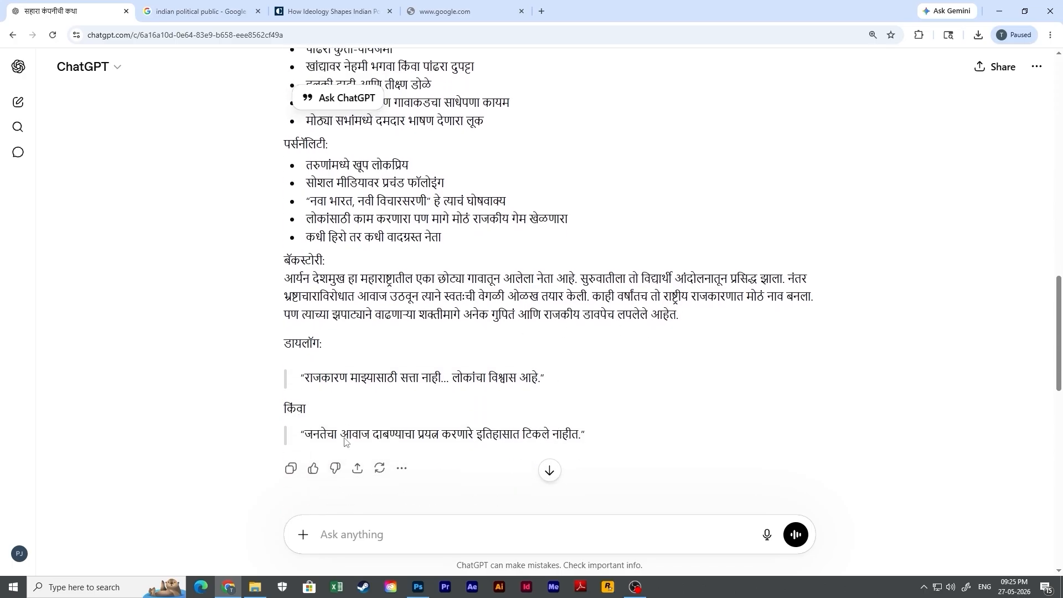
scroll(326, 255, up, 2)
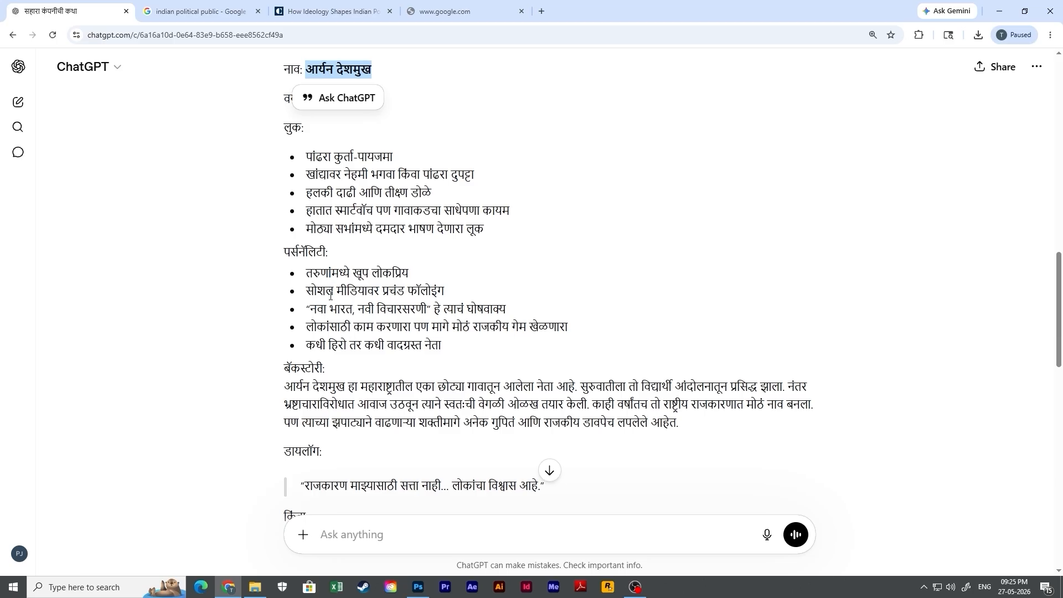
mouse_move(309, 310)
mouse_down()
mouse_move(436, 309)
mouse_move(308, 309)
mouse_up()
click(432, 309)
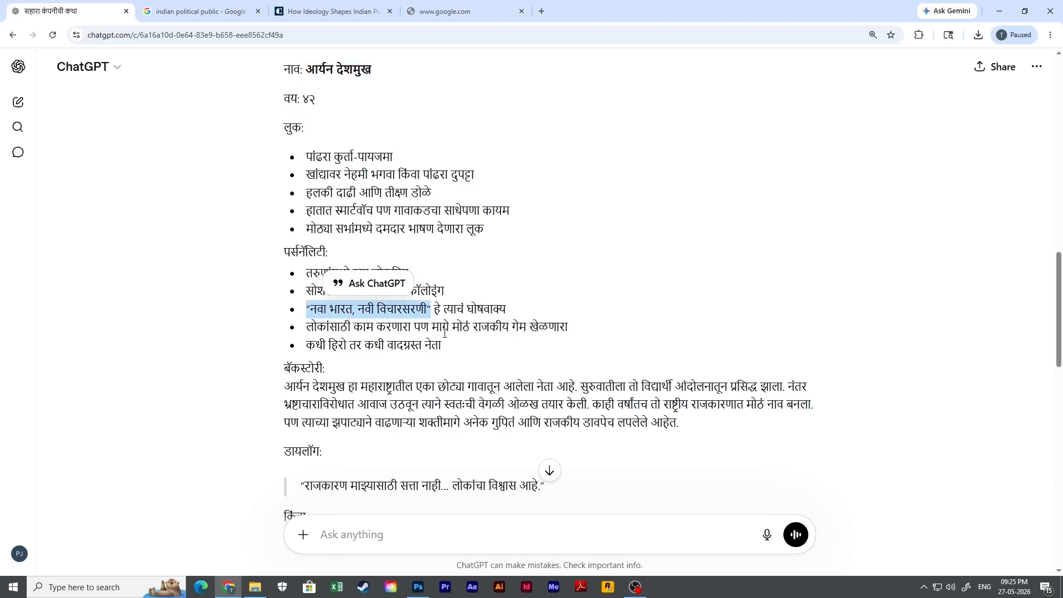
Return to the poster in Photoshop and add the tagline “नवा भारत, नवी विचारसरणी” as a new text layer below the name.
key(alt+Tab)
scroll(515, 382, up, 2)
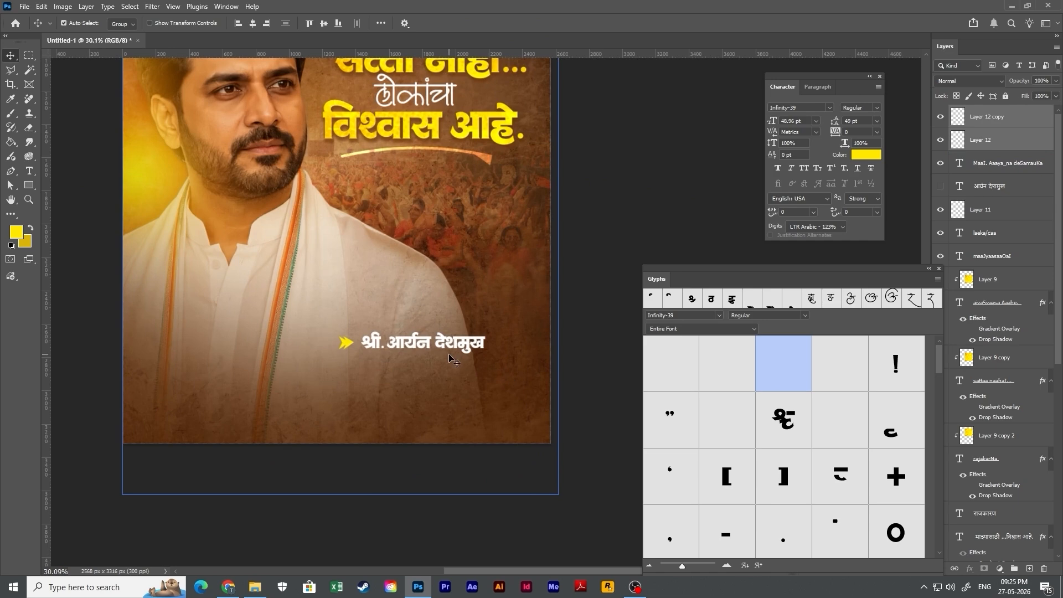
key(t)
click(287, 387)
text("नवा भारत, नवी विचारसरणी")
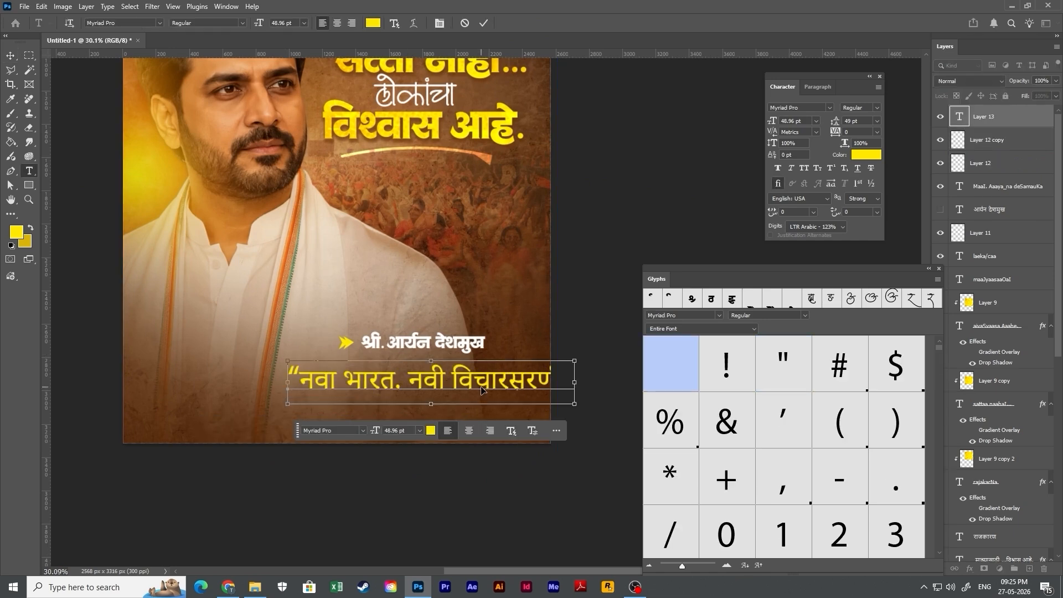
click(10, 56)
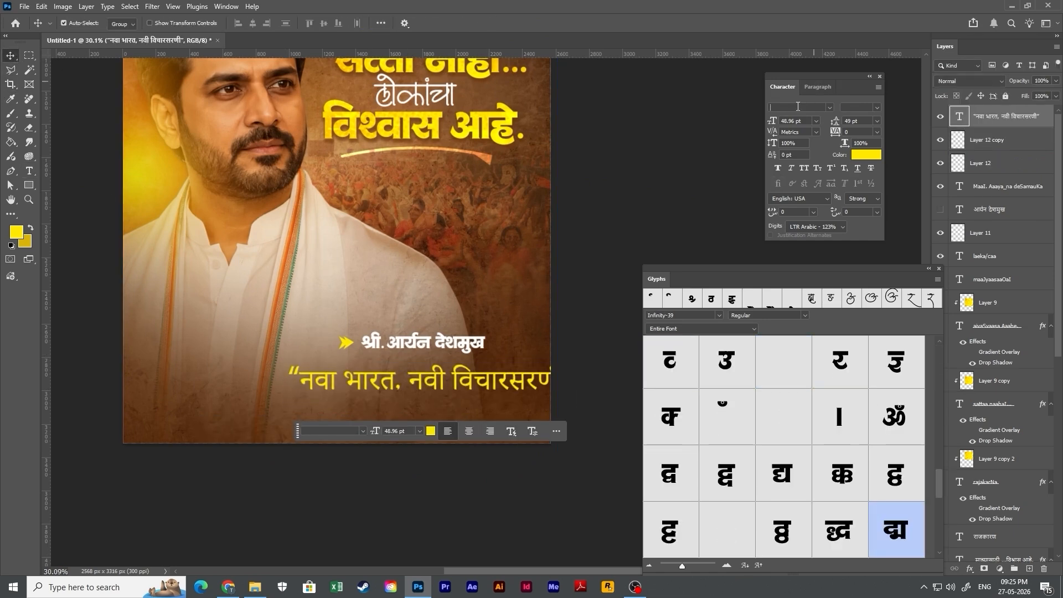
Set the tagline's font to Anek Devanagari SemiBold at 20 pt.
text(anek)
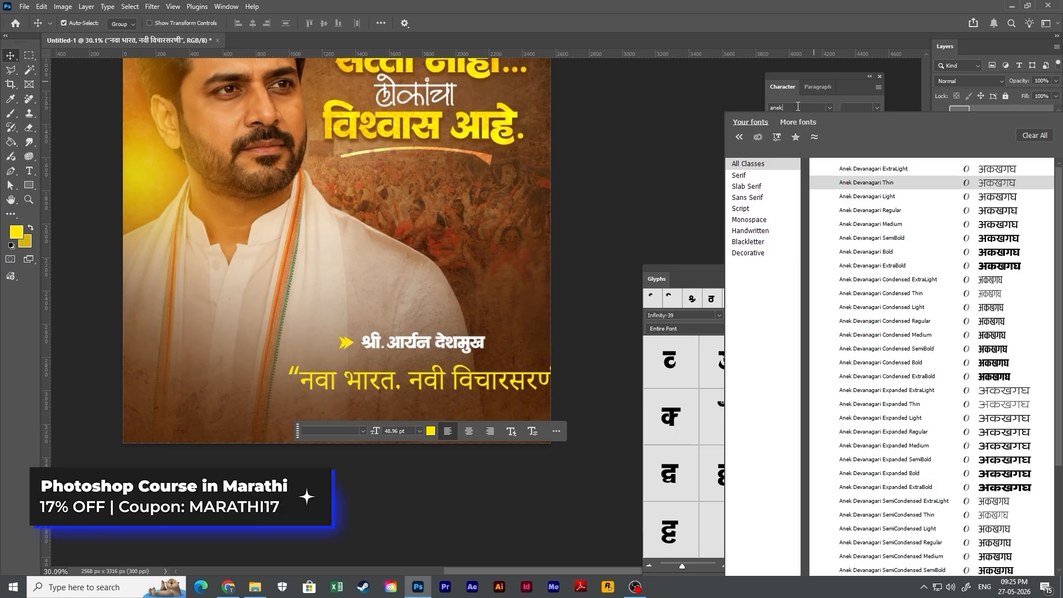
click(909, 238)
key(Tab)
text(2)
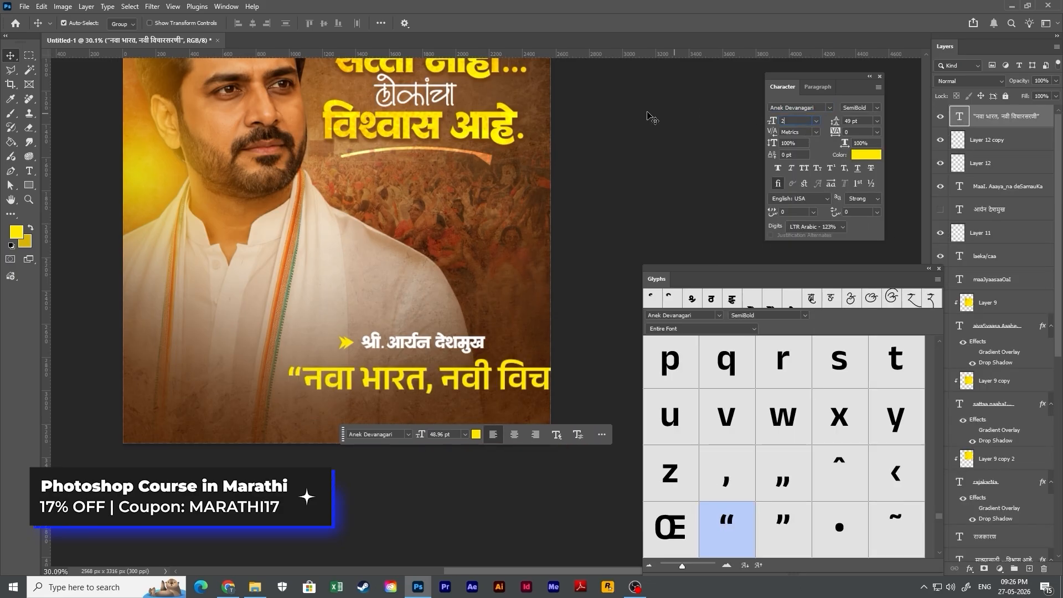
text(0)
key(Return)
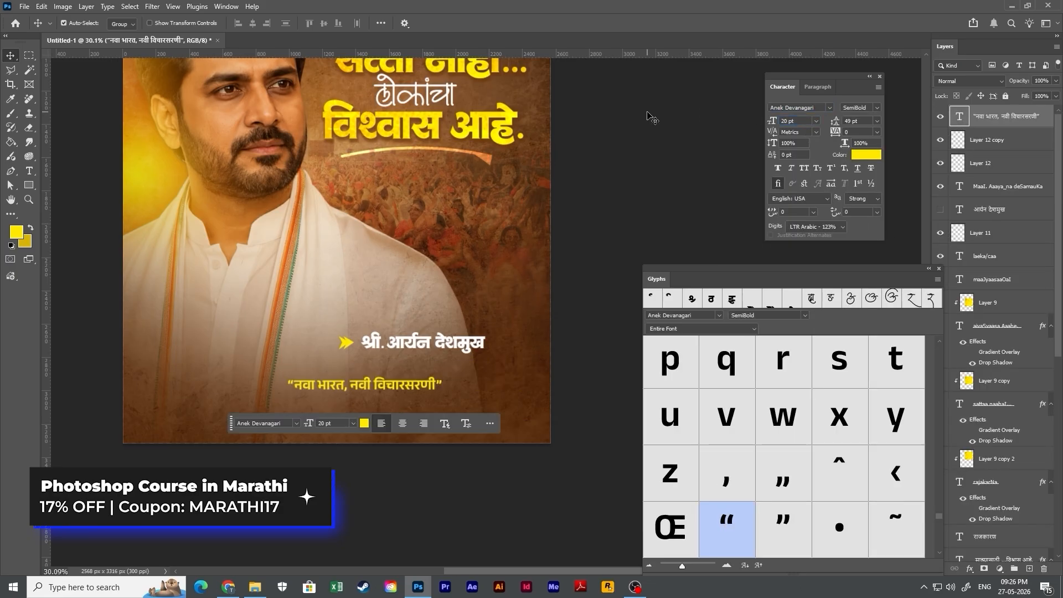
Remove both quotation marks from the tagline and move it directly under the name, aligned with the name's starting edge.
double_click(292, 387)
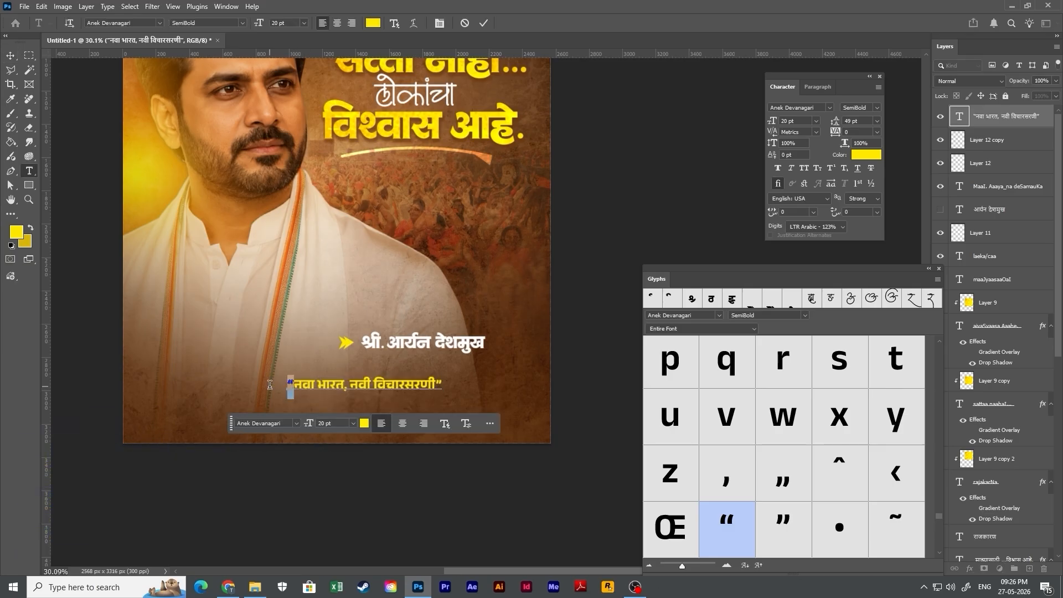
key(BackSpace)
click(430, 388)
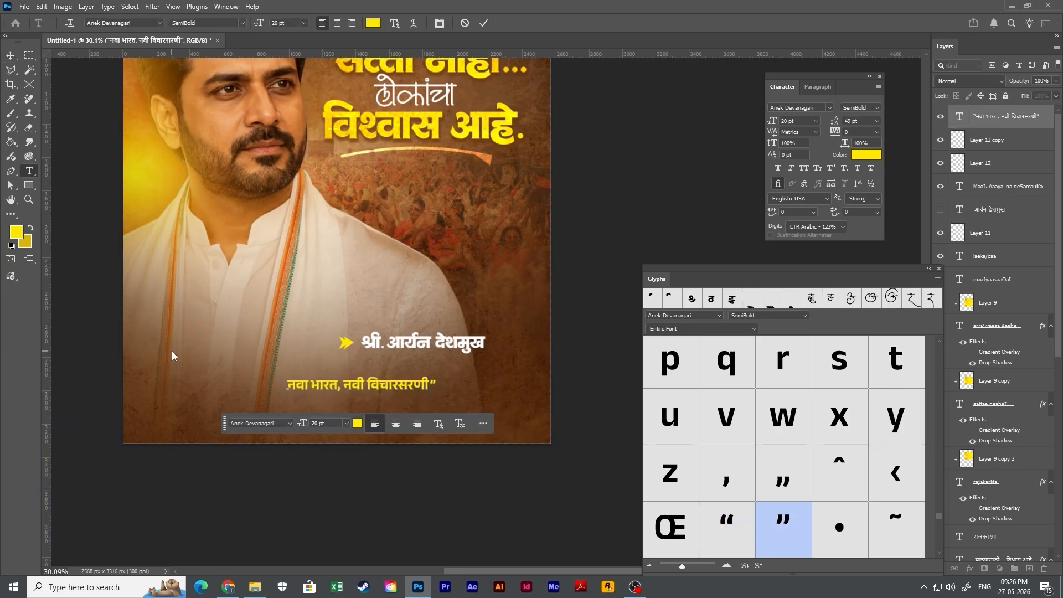
click(11, 55)
drag(384, 387, 459, 363)
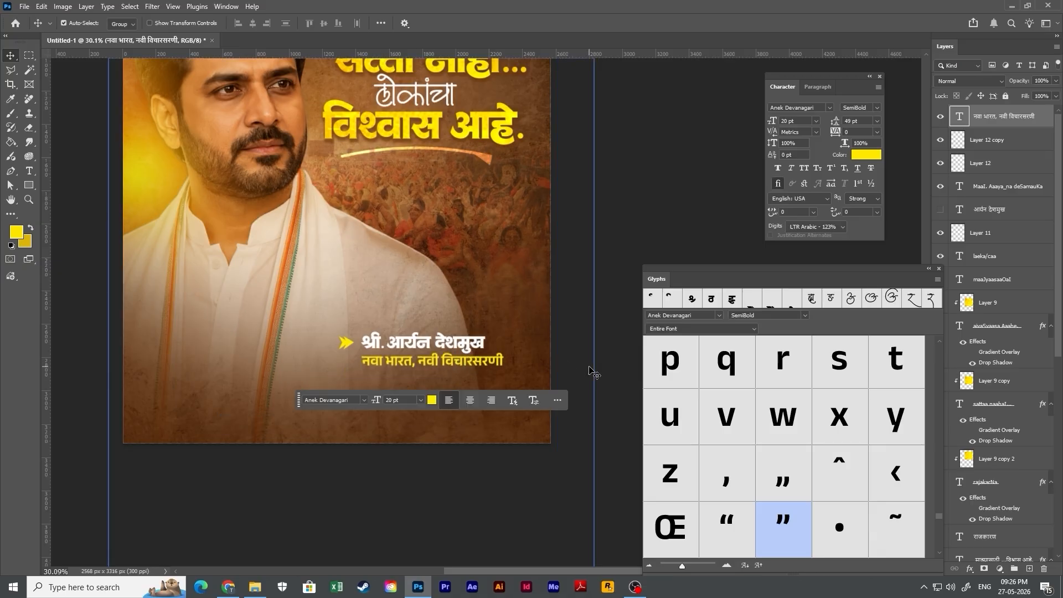
scroll(590, 371, down, 5)
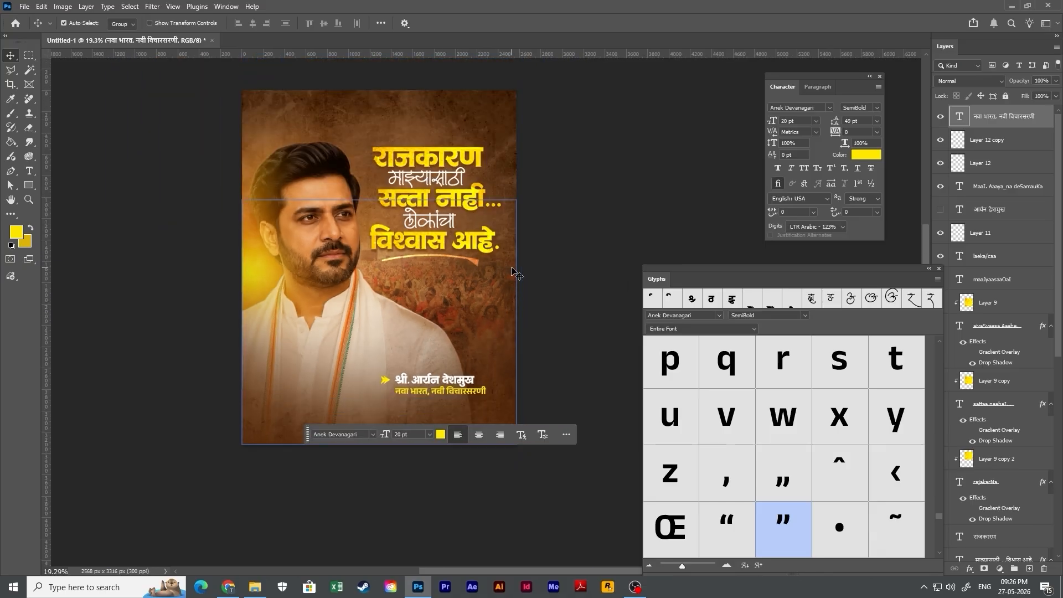
click(571, 274)
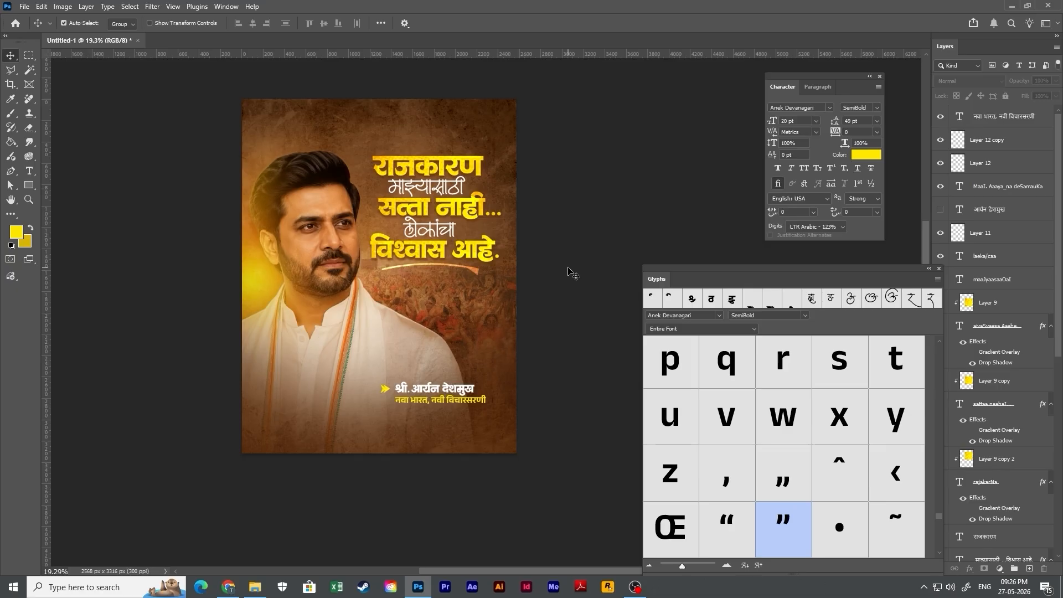
Move the name, double arrow and tagline together lower on the poster and collapse the Glyphs panel.
scroll(532, 260, up, 1)
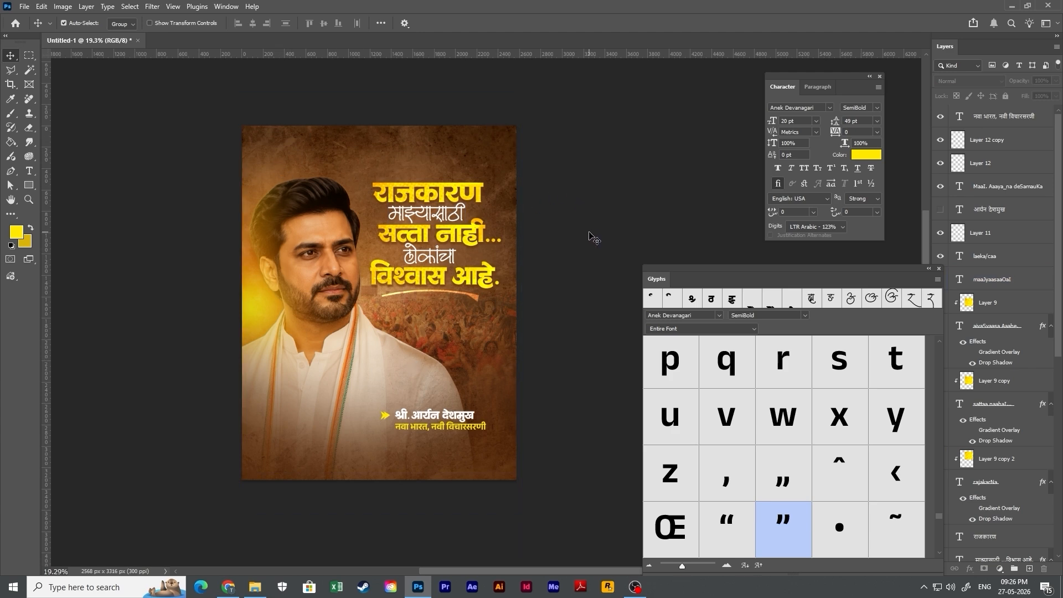
scroll(462, 414, up, 2)
click(462, 414)
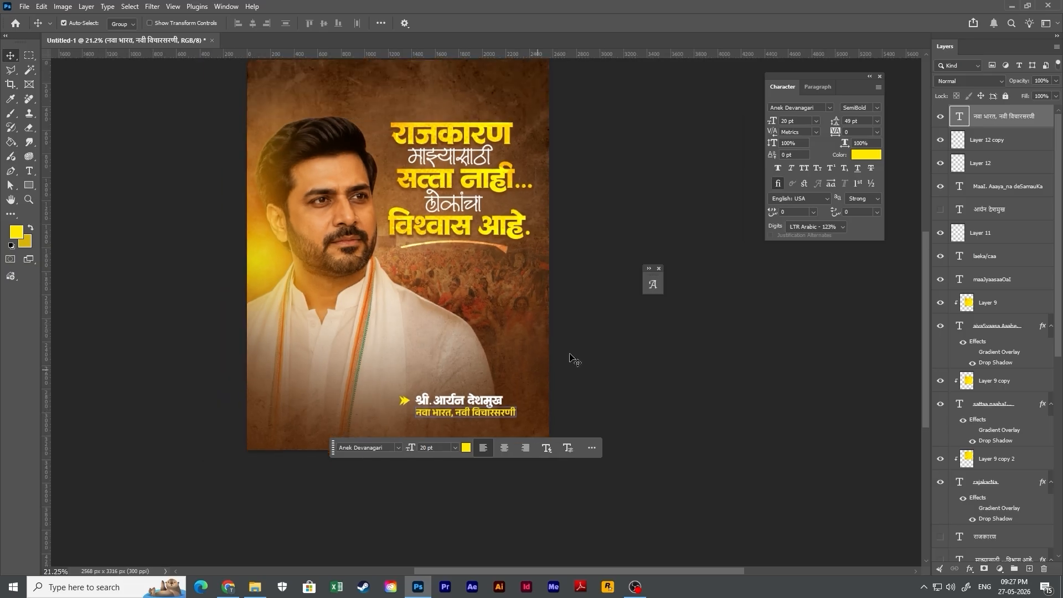
click(628, 437)
scroll(616, 446, down, 1)
scroll(617, 451, up, 1)
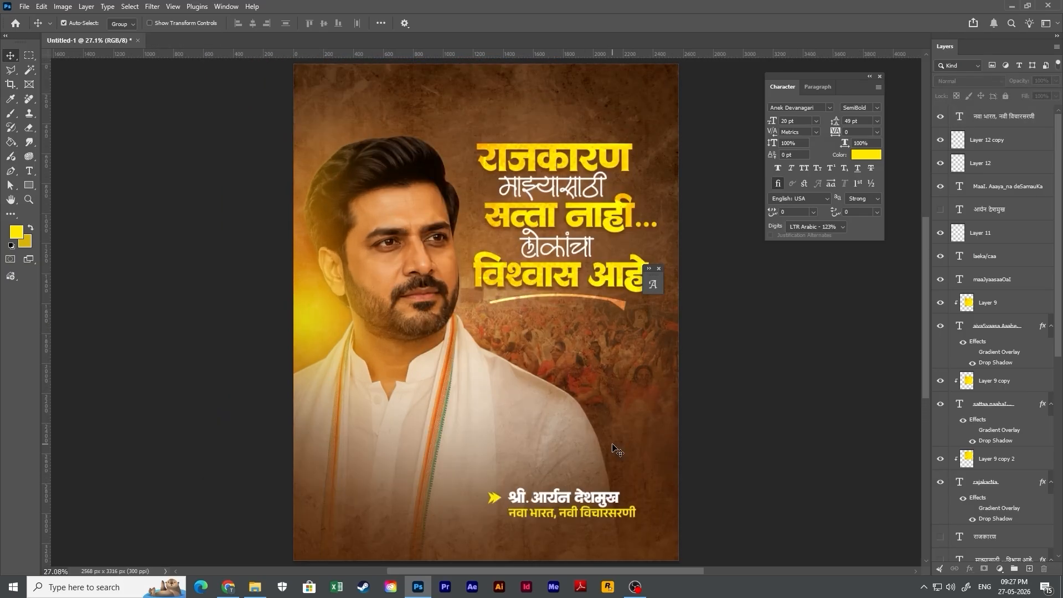